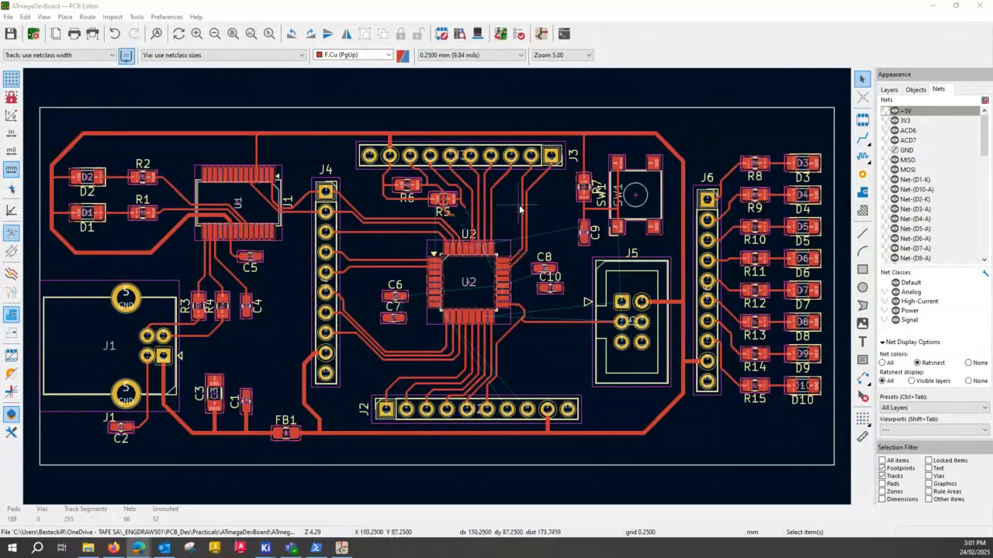
- Move capacitor C8 about 1.25 mm to the right, farther away from U2
scroll(516, 226, "up", 1)
scroll(437, 291, "up", 1)
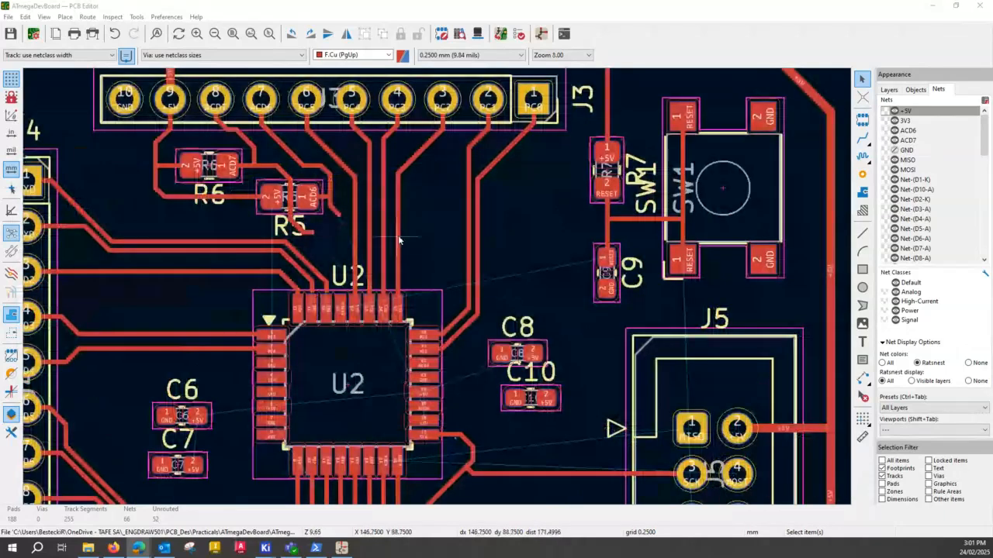
scroll(400, 242, "up", 1)
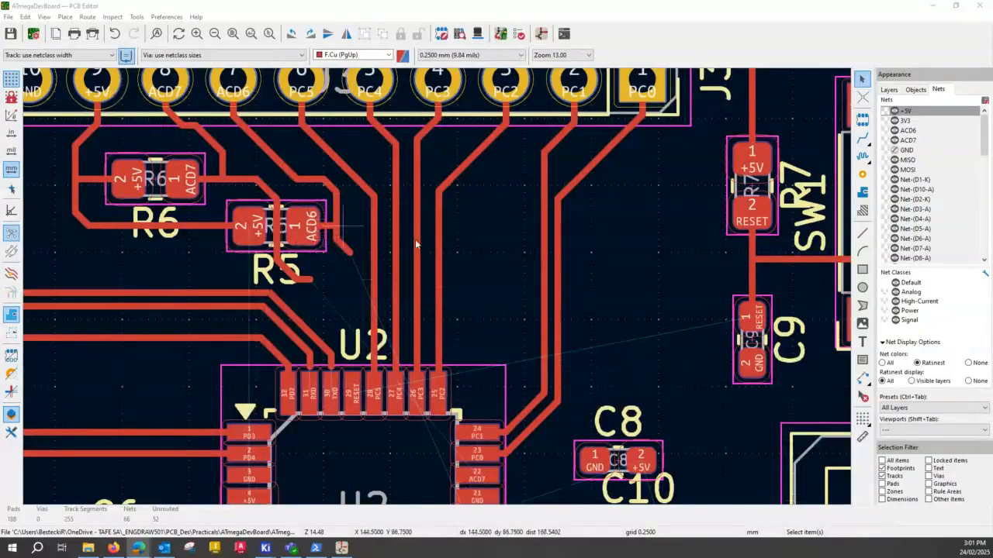
middle_click_drag(617, 379, 619, 362)
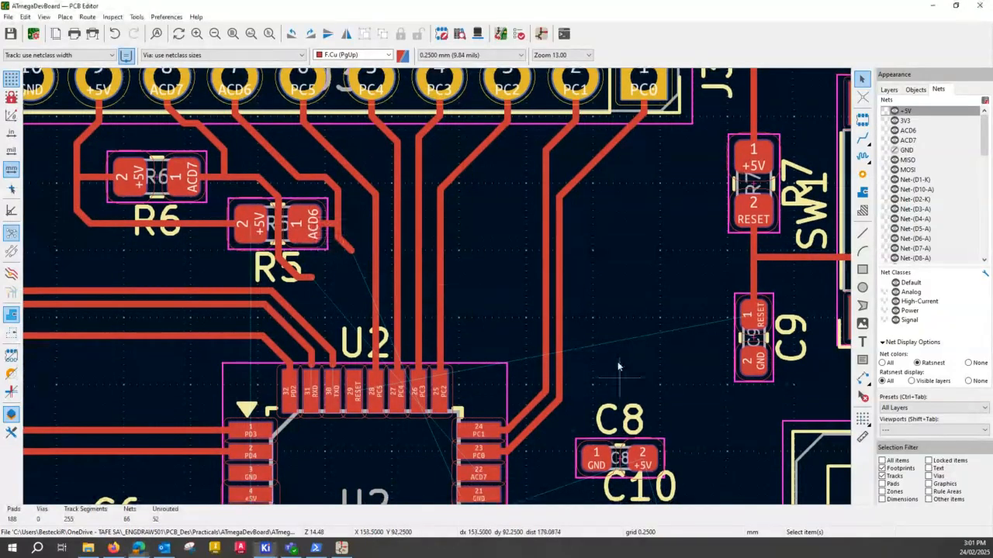
scroll(617, 362, "down", 3, "shift")
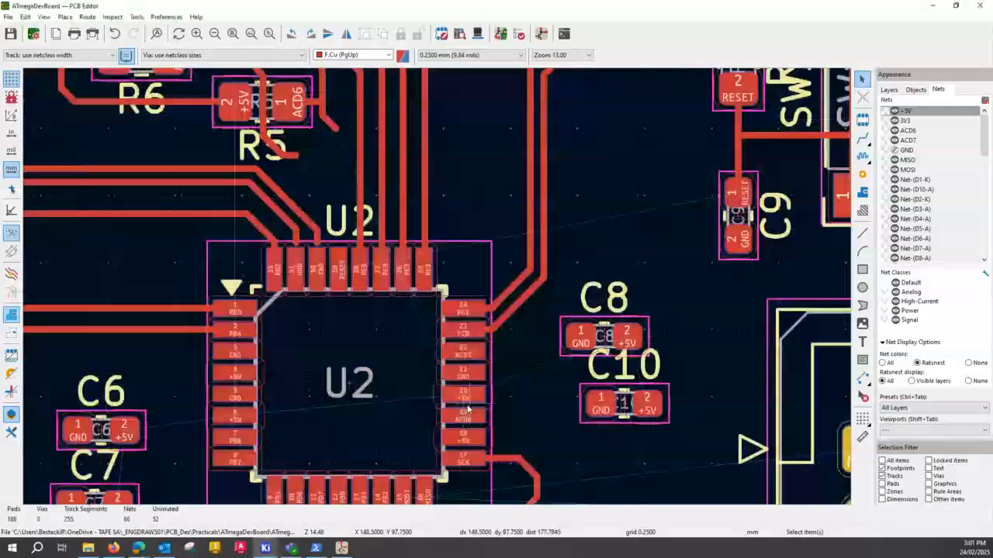
left_click(478, 359)
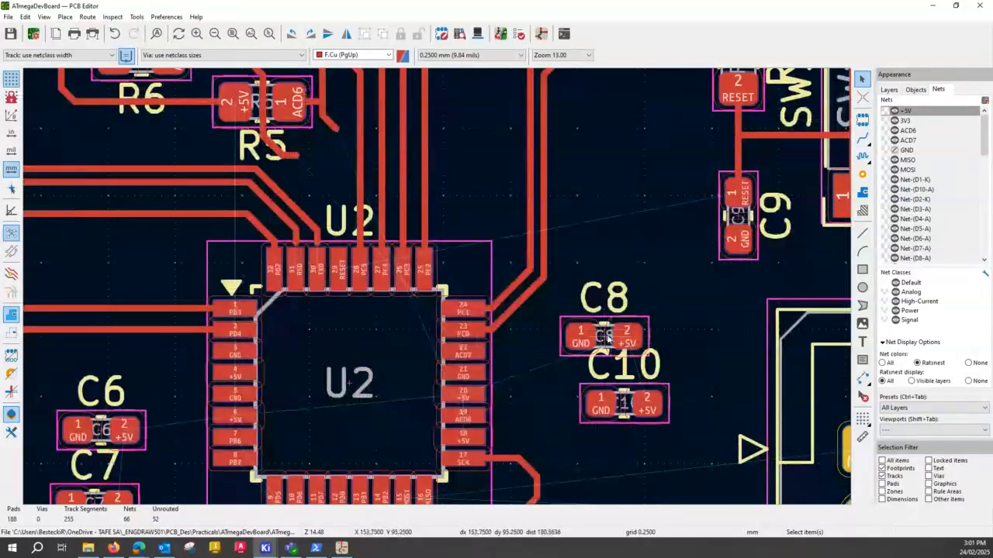
left_click_drag(607, 335, 638, 337)
- Shift the vertical runs of the PC1, PC3, PC4 and PC5 tracks between J3 and U2 closer to the PC2 track
scroll(446, 306, "up", 2)
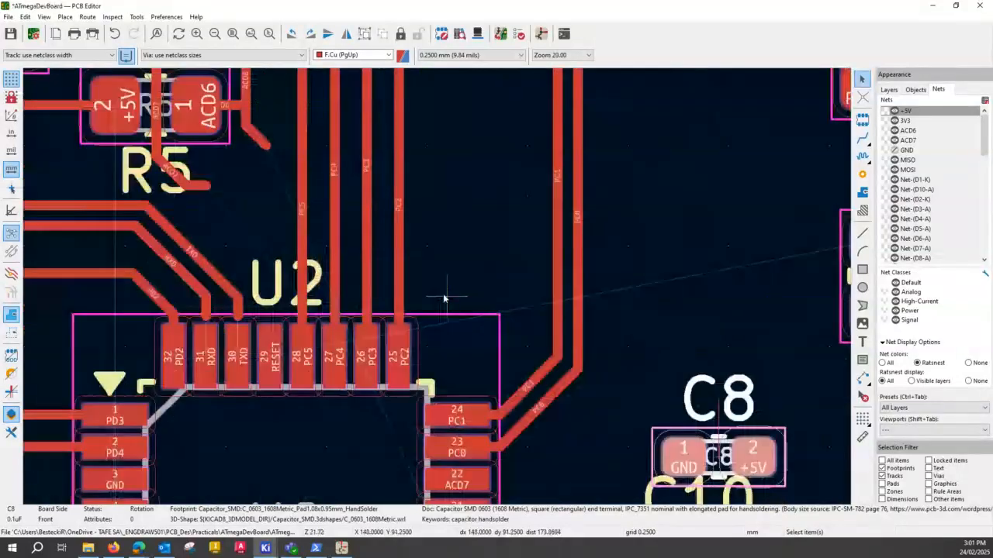
scroll(444, 297, "down", 2)
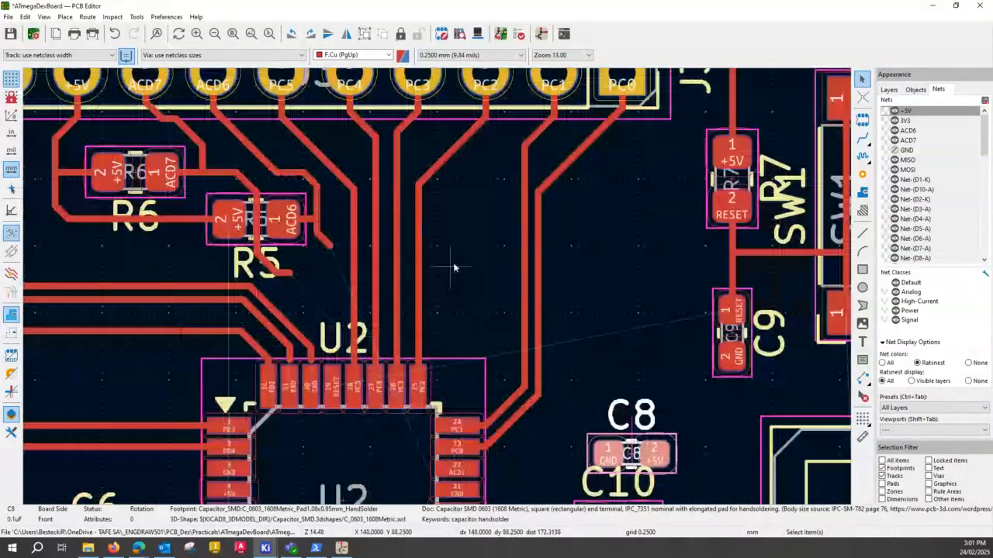
middle_click_drag(454, 267, 454, 305)
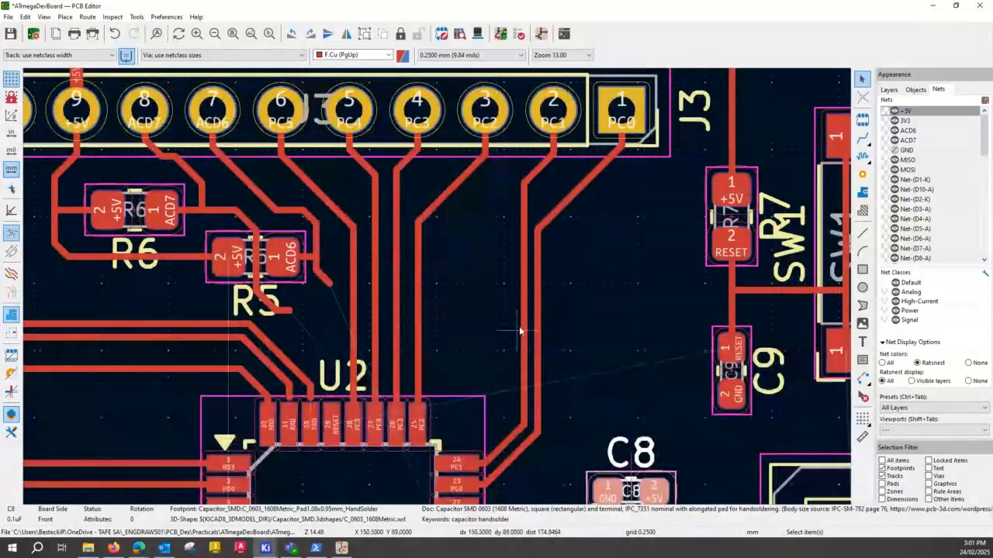
left_click_drag(520, 331, 443, 338)
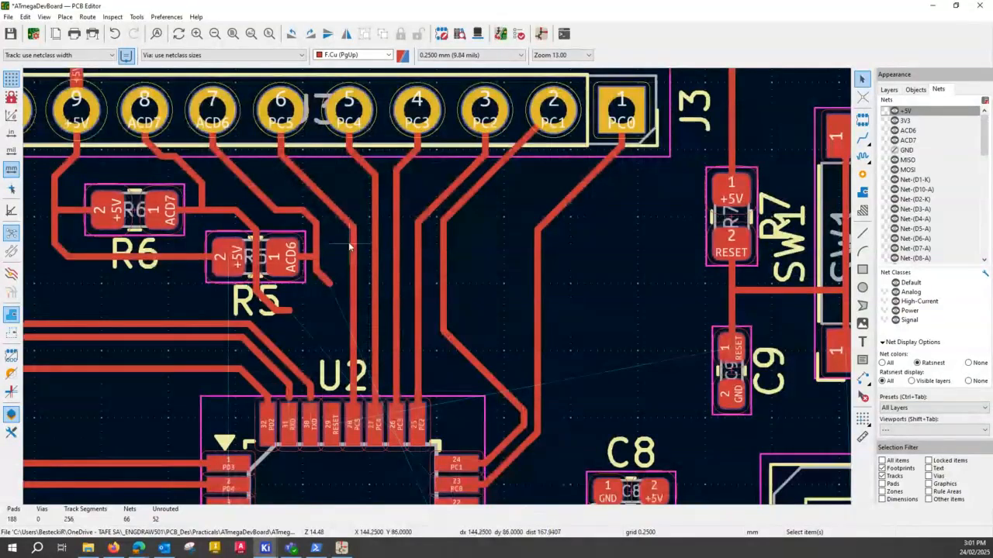
left_click(395, 300)
mouse_move(395, 300)
left_mouse_down()
mouse_move(404, 295)
mouse_move(393, 301)
left_mouse_up()
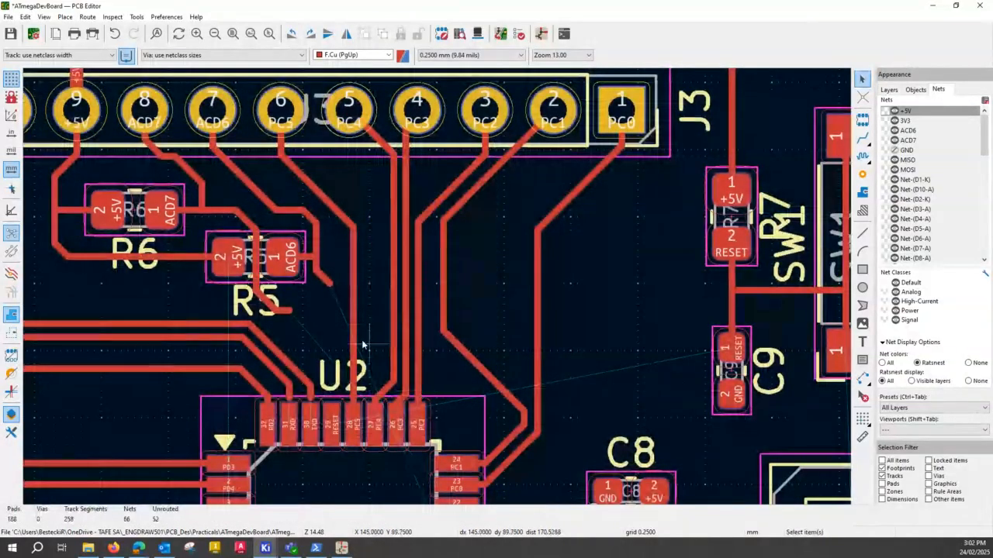
left_click_drag(354, 342, 380, 330)
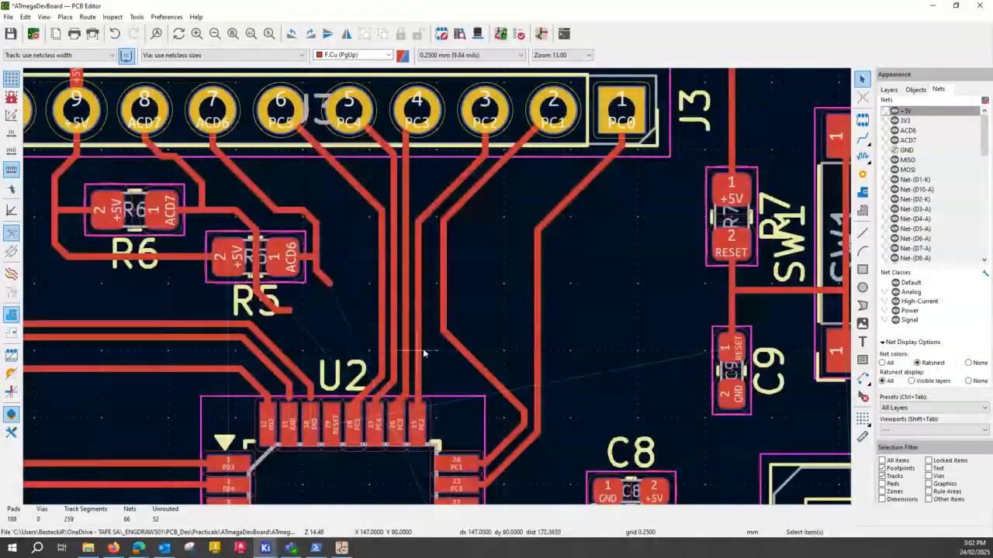
- Raise the short diagonal segments of the PC5, PC4 and PC3 tracks just above U2's pads 28, 27 and 26
scroll(401, 395, "up", 2)
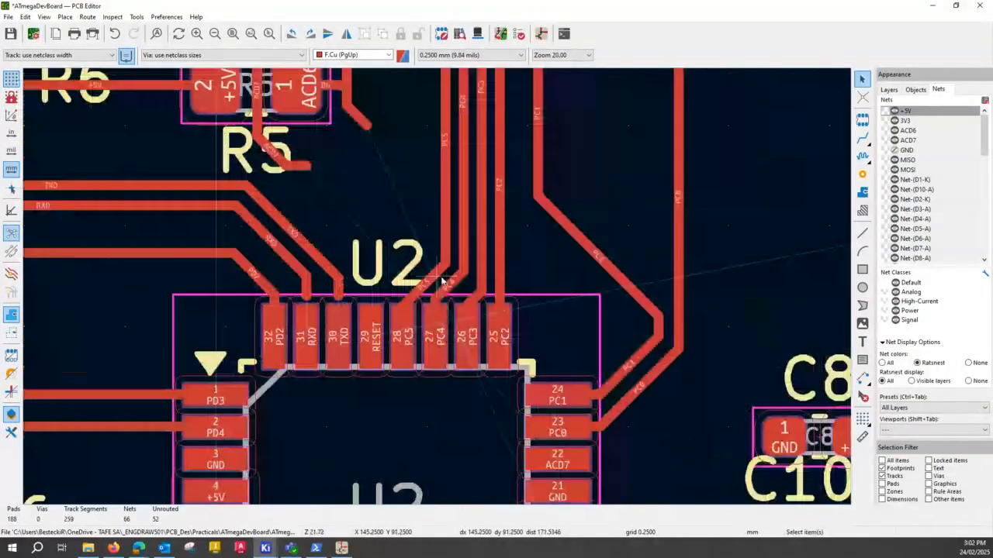
scroll(442, 281, "up", 2)
left_click_drag(414, 308, 395, 287)
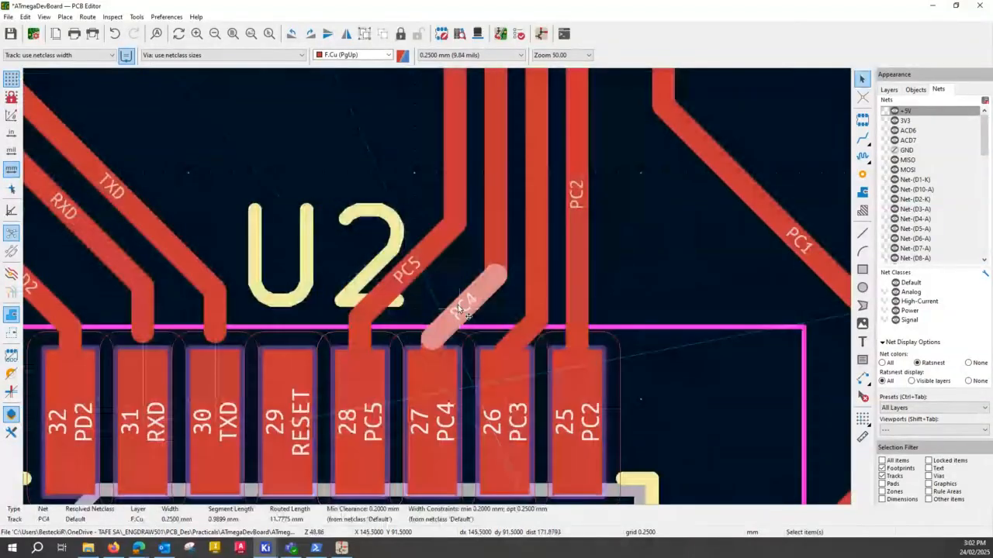
left_click(524, 336)
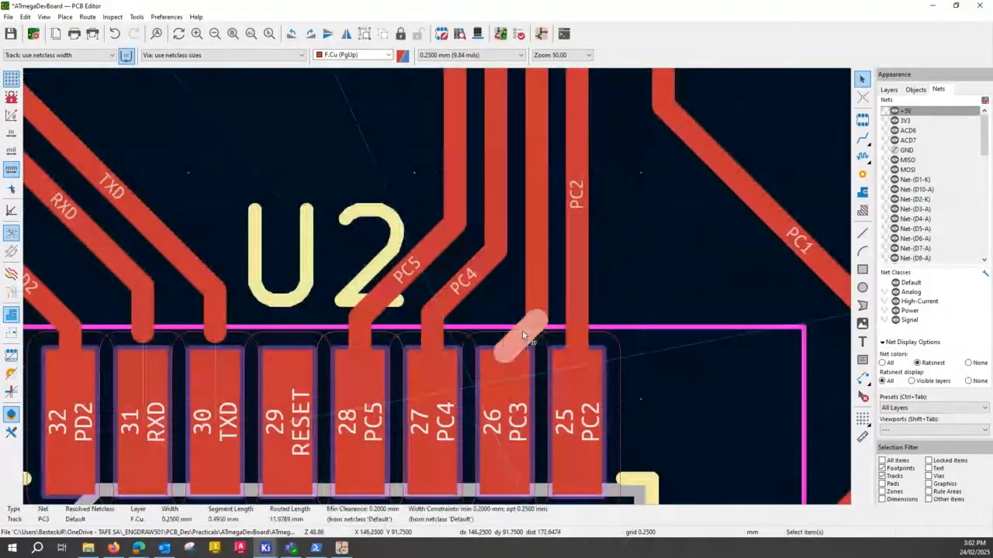
left_click_drag(523, 336, 516, 297)
scroll(669, 242, "down", 3)
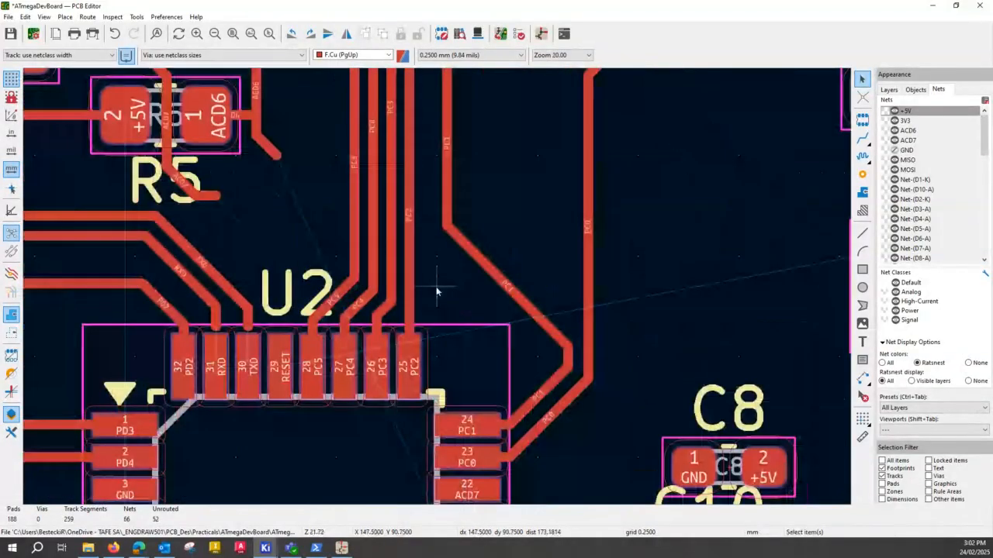
scroll(439, 272, "down", 2)
middle_click_drag(437, 143, 401, 283)
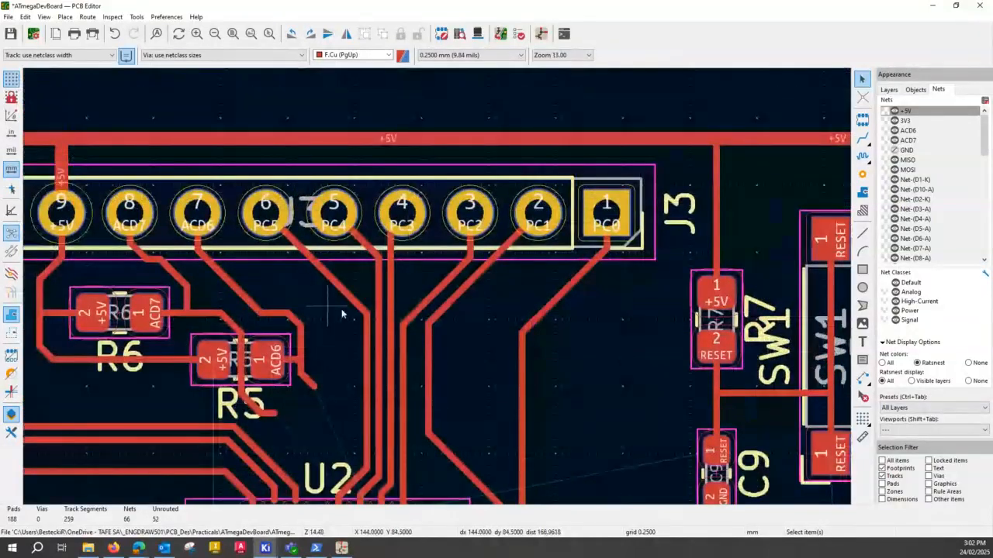
key("x")
left_click(416, 310)
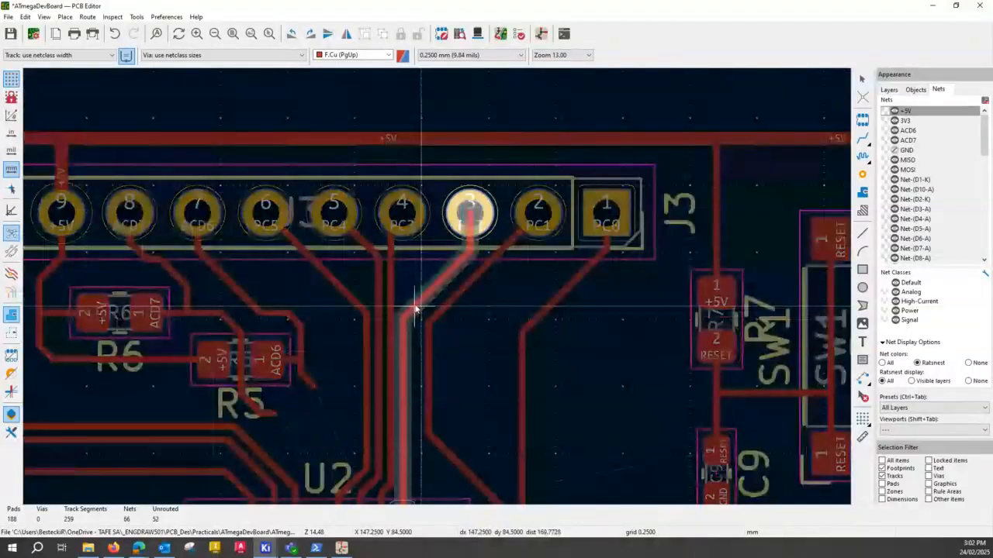
left_click(417, 310)
key("Escape")
left_click(463, 339)
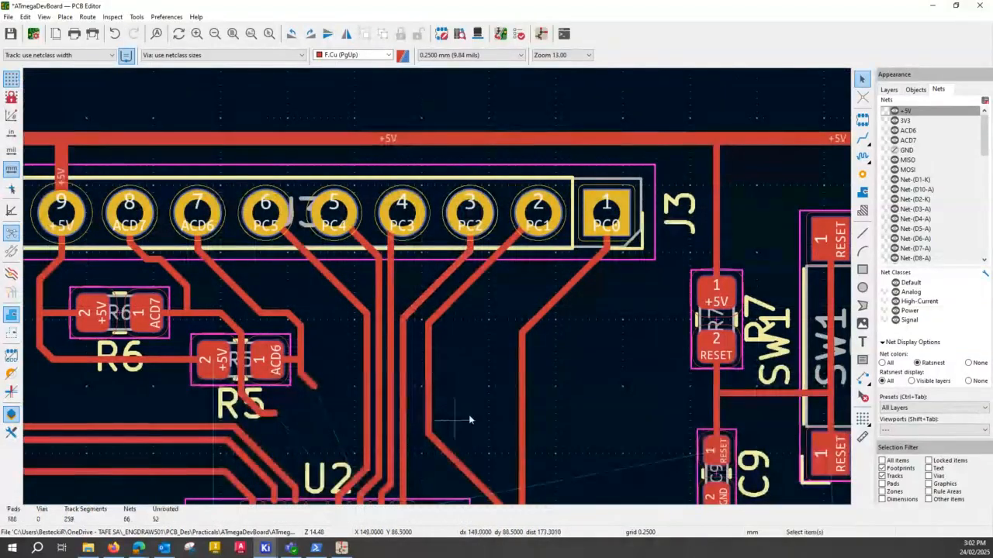
- Pull the PC1 track's vertical run tight against PC2 and shift its lower diagonal down toward U2's pad 24
middle_click_drag(498, 497, 478, 426)
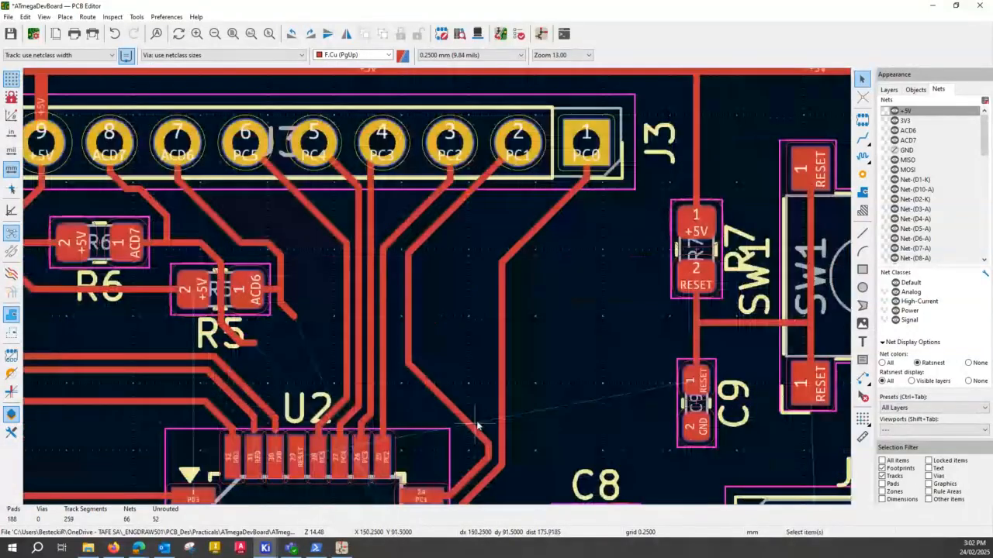
left_click(487, 452)
key("d")
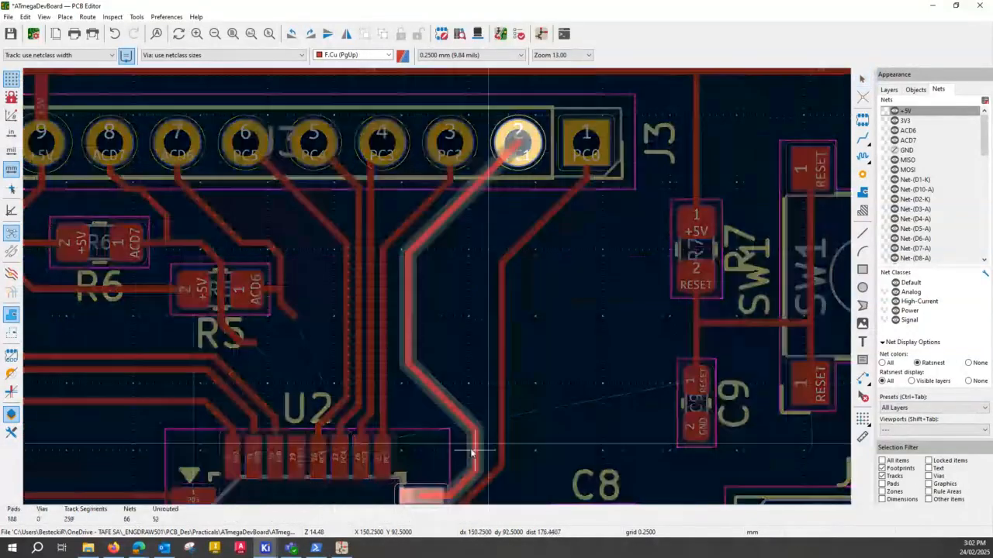
left_click(408, 318)
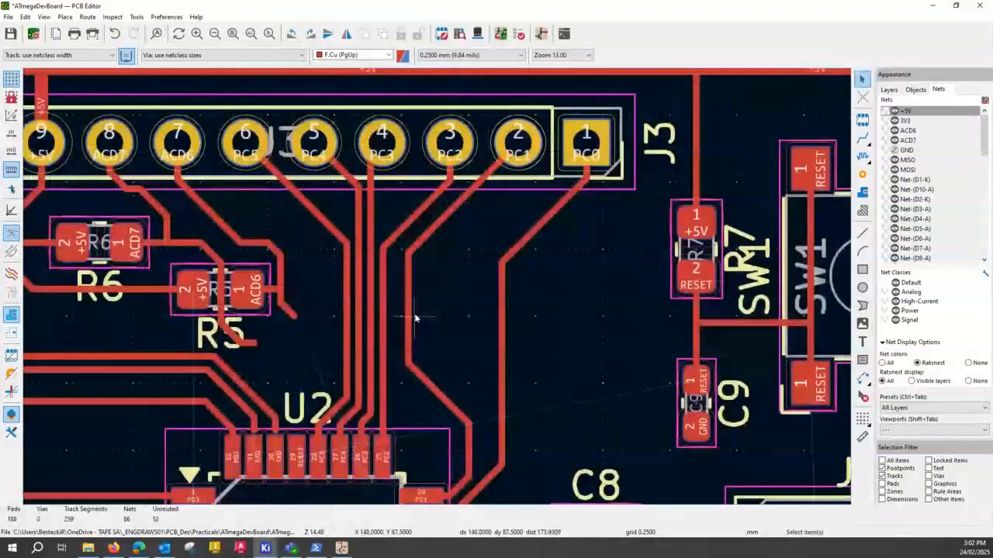
key("ctrl+z")
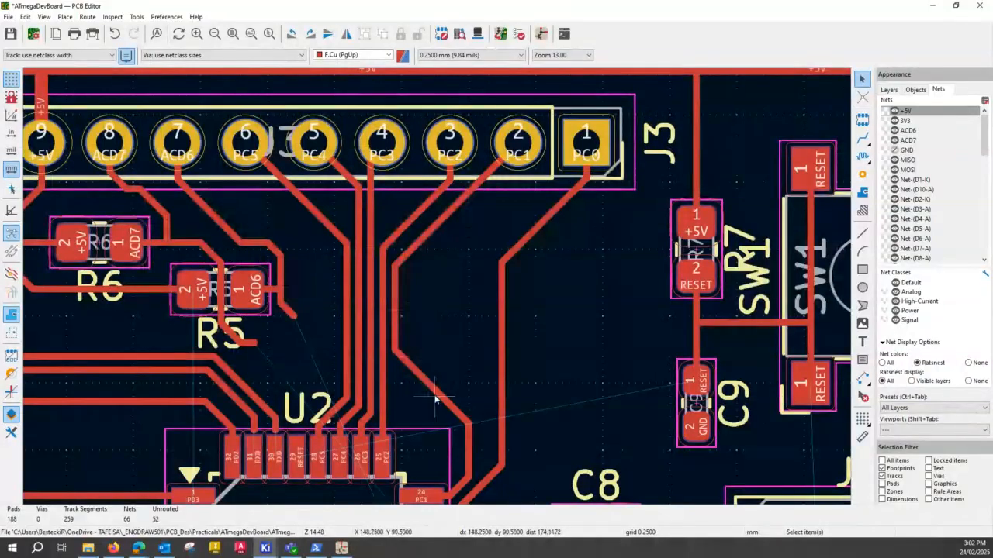
left_click_drag(435, 398, 431, 417)
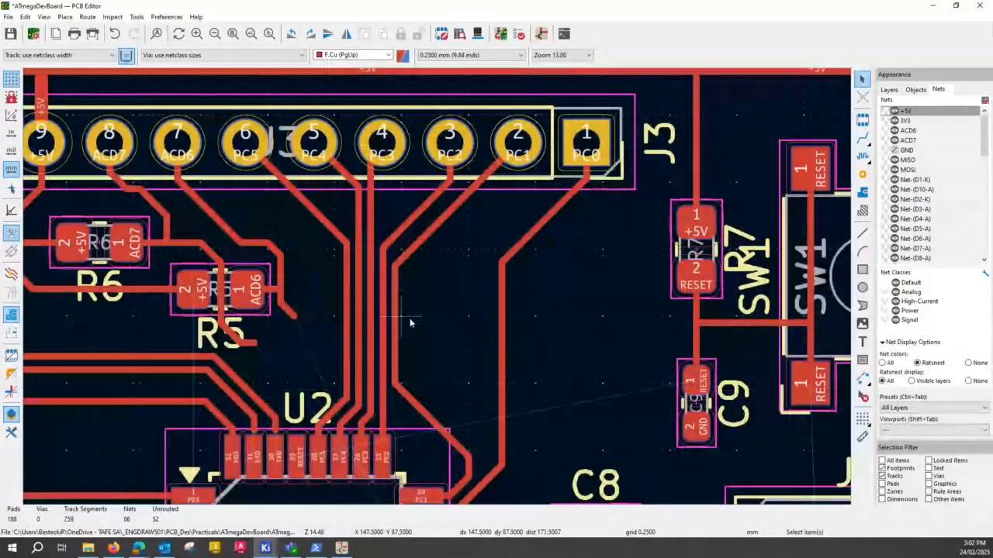
- Reshape the PC0 track from J3 so it runs closely alongside the PC1 track down to U2
left_click(502, 372)
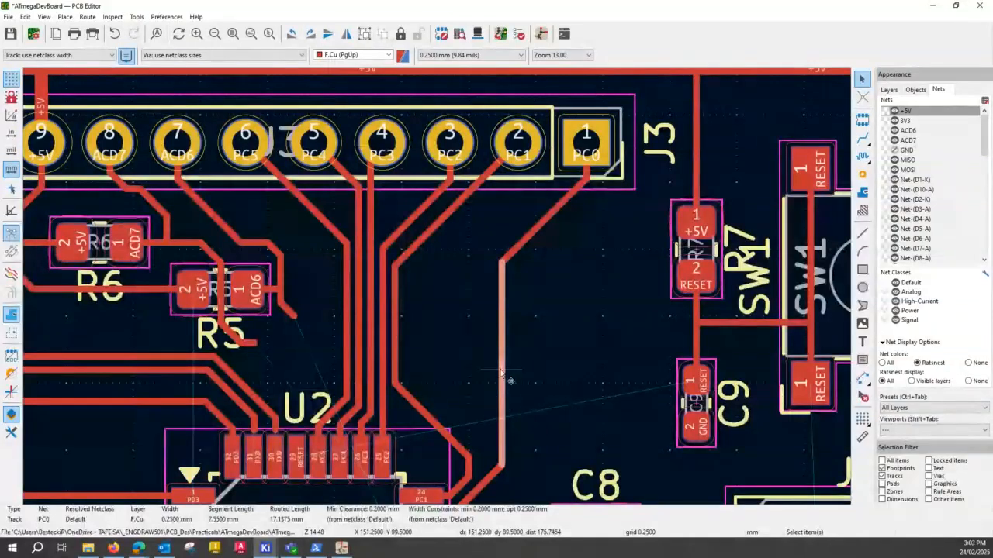
left_click_drag(501, 374, 456, 252)
left_click_drag(548, 175, 569, 200)
left_click(545, 186)
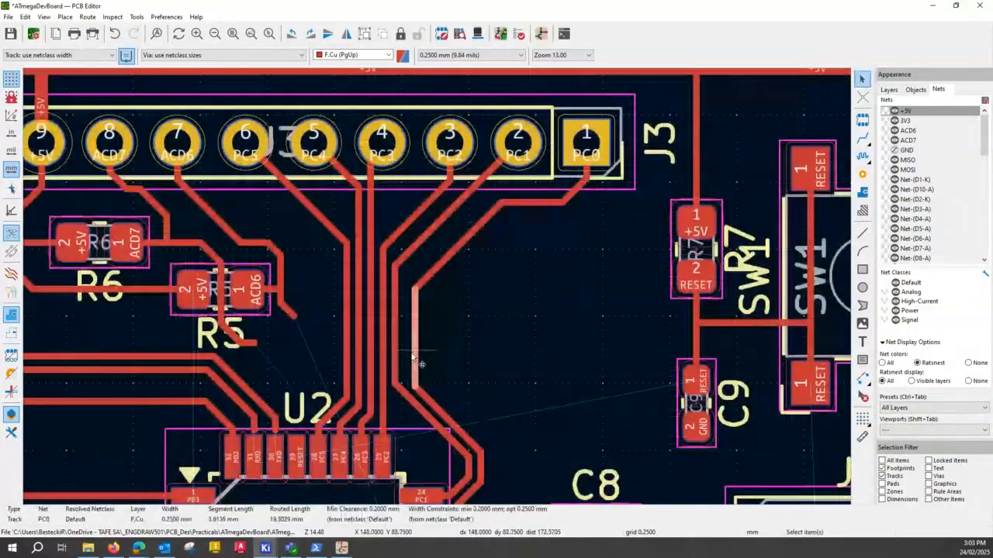
left_click_drag(414, 351, 404, 354)
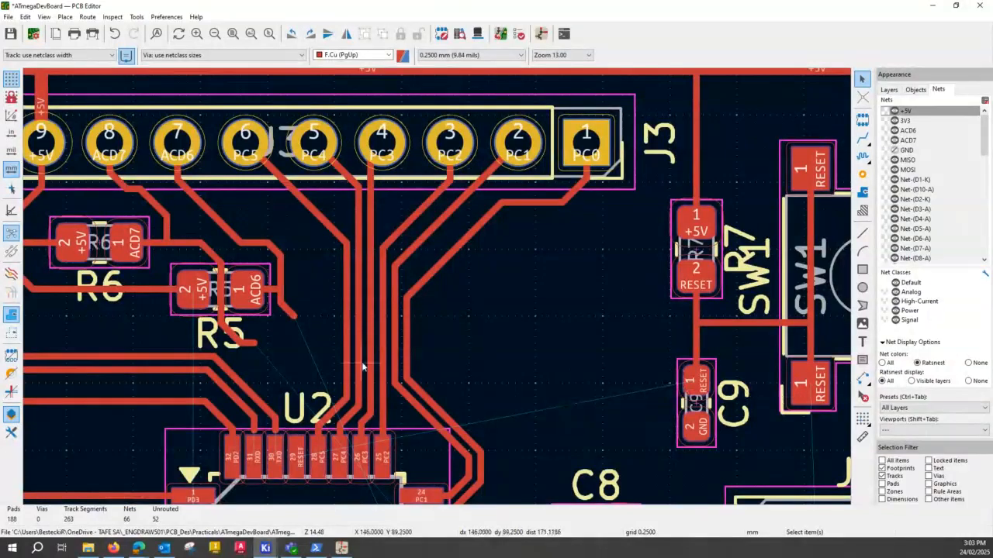
left_click(269, 293)
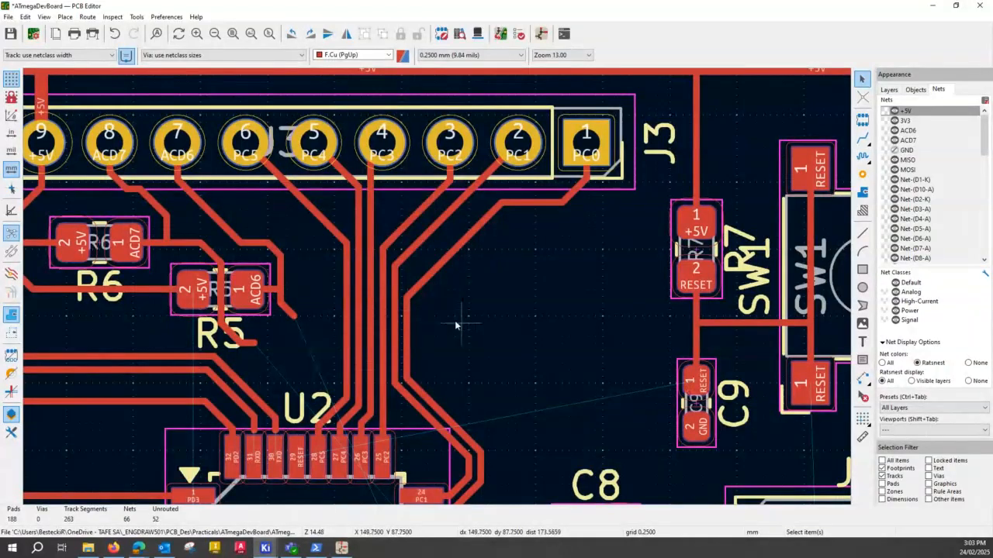
- Extend the ACD6 track from its open end beside R5, crossing the PC tracks on B.Cu with a via on each side
middle_click_drag(428, 319, 415, 345)
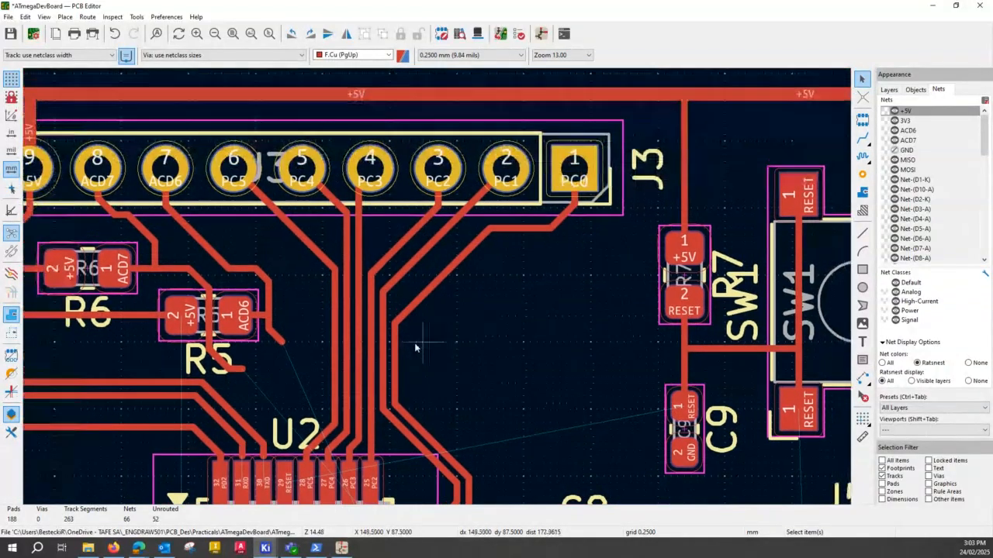
scroll(415, 348, "up", 3)
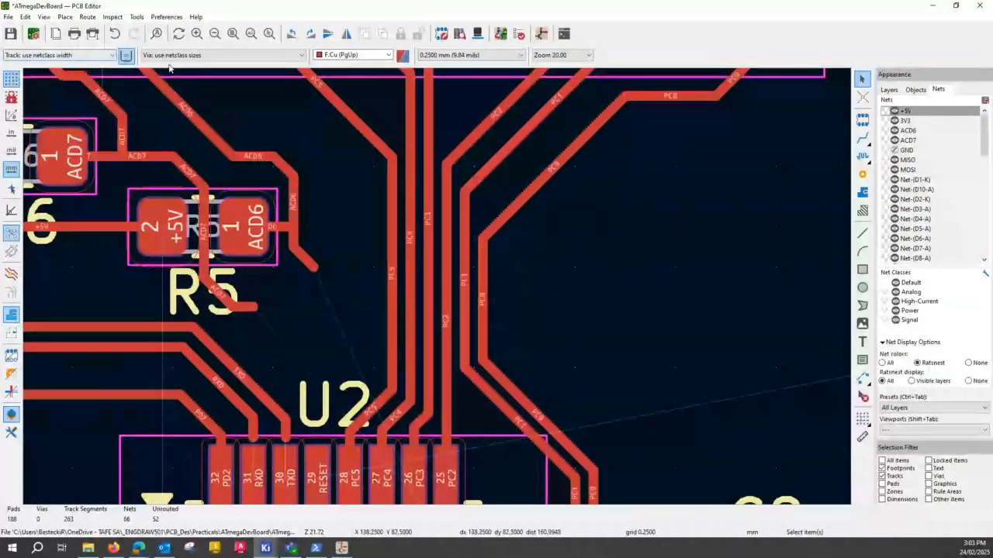
left_click(862, 137)
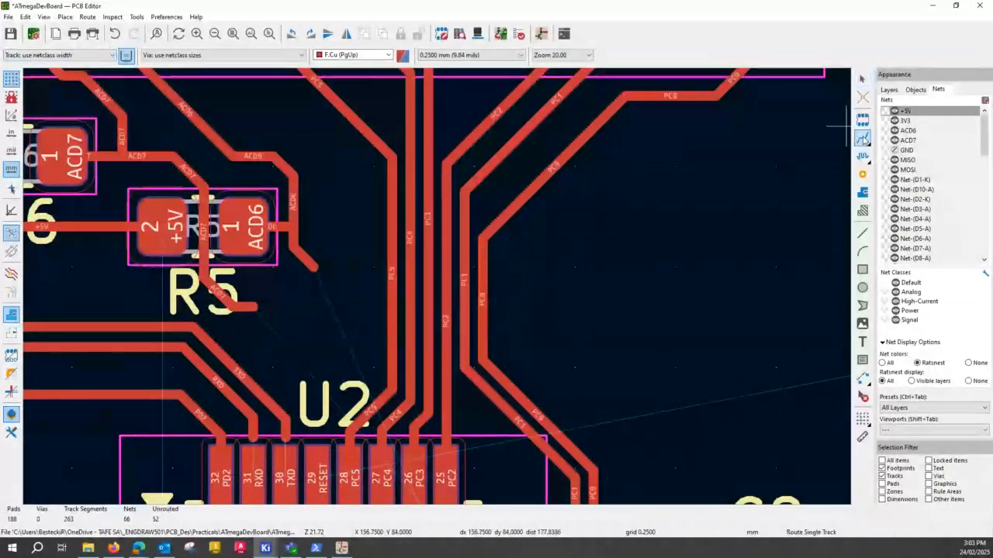
left_click(313, 265)
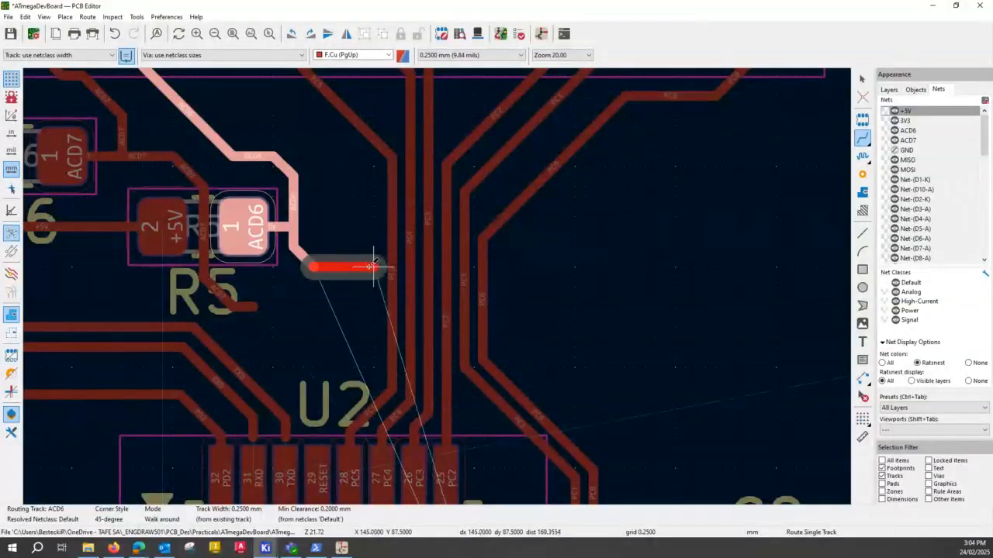
key("v")
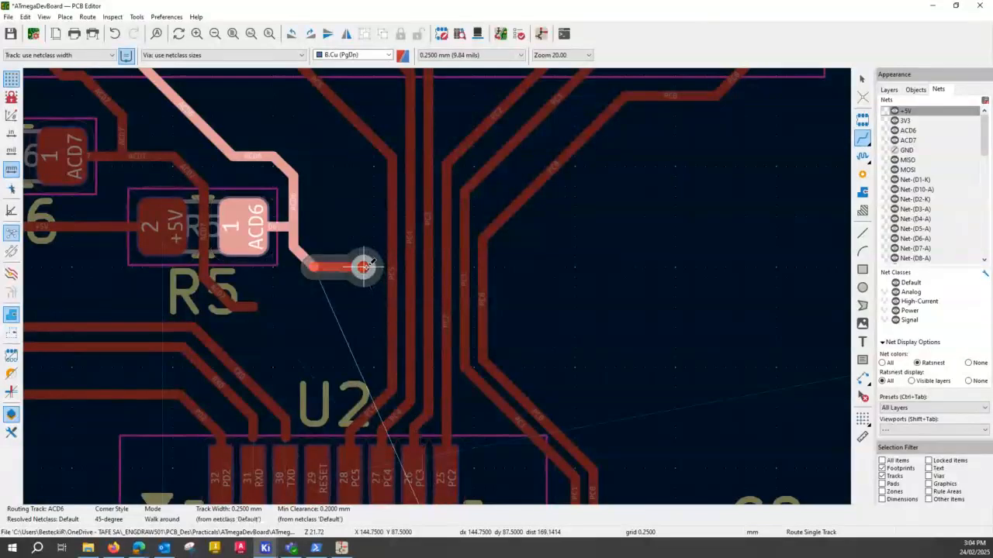
left_click(363, 267)
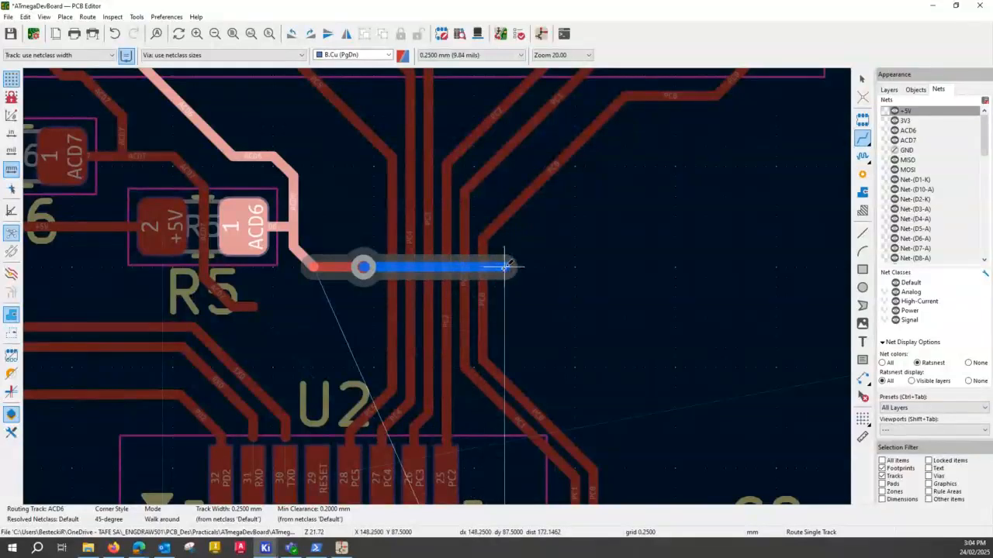
key("v")
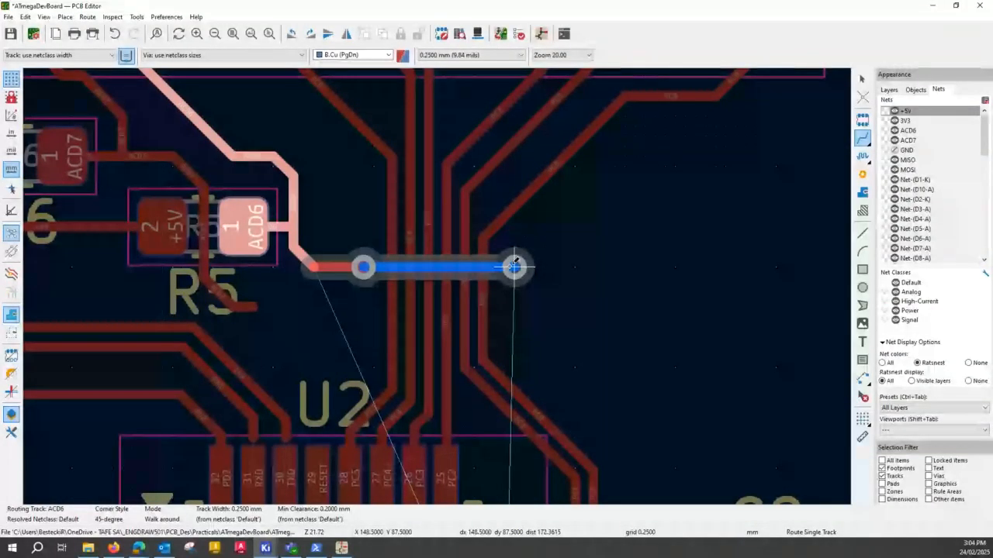
left_click(507, 267)
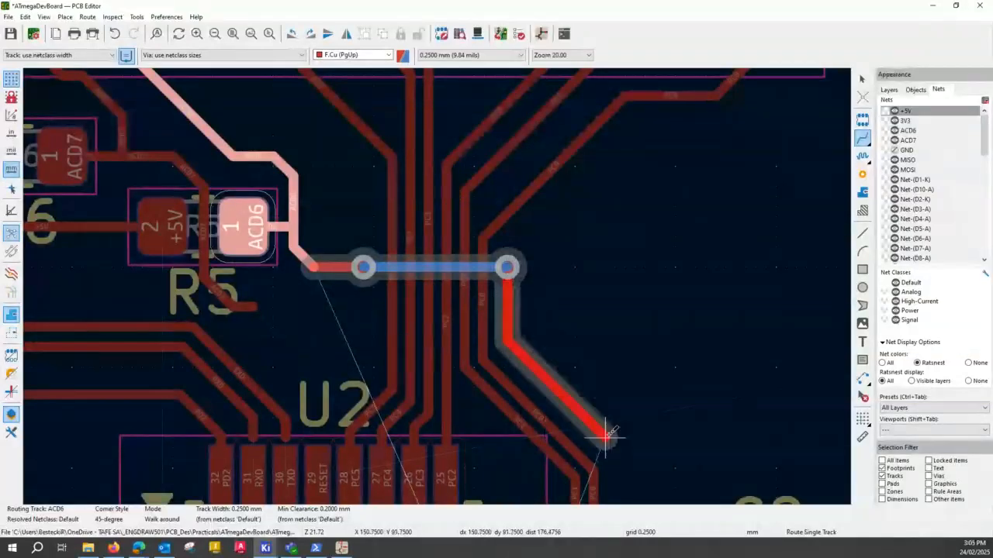
- Route the ACD6 track on F.Cu from the second via alongside the PC0 track and around to U2's pad 19
middle_click_drag(612, 438, 560, 203)
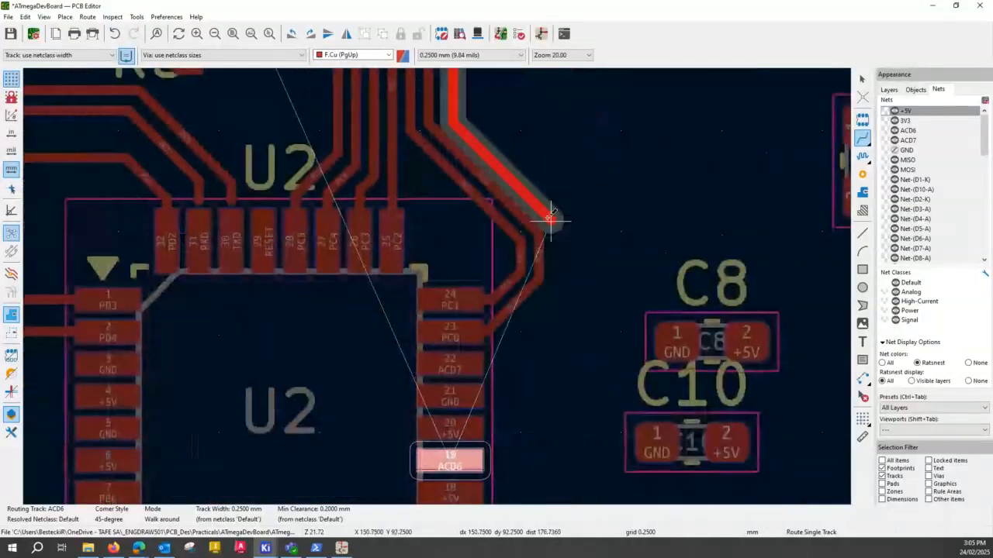
left_click(550, 222)
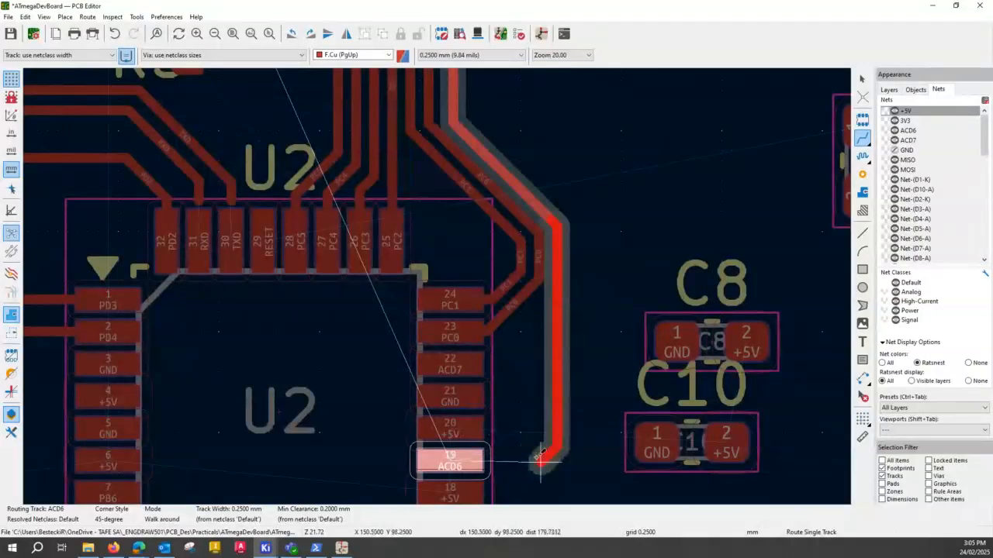
left_click(541, 459)
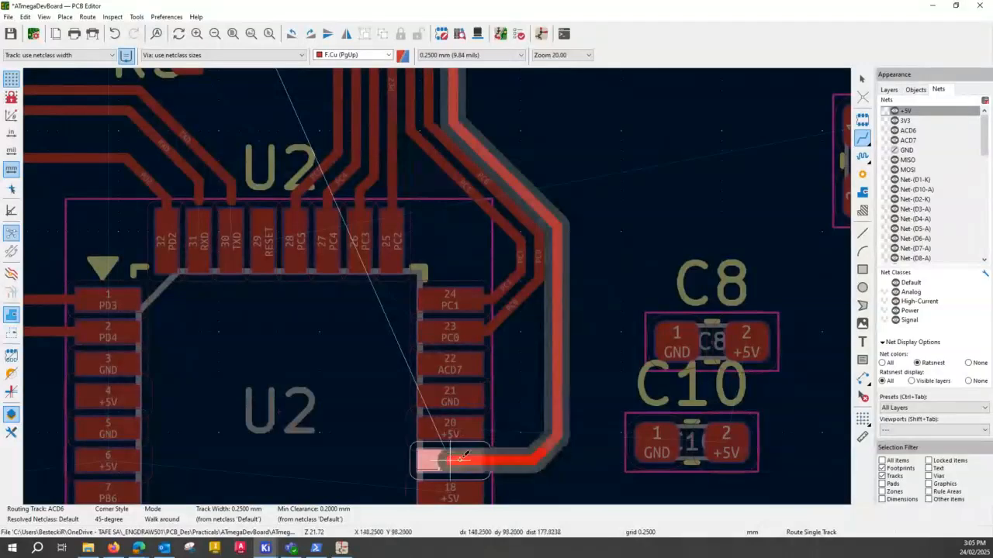
left_click(462, 459)
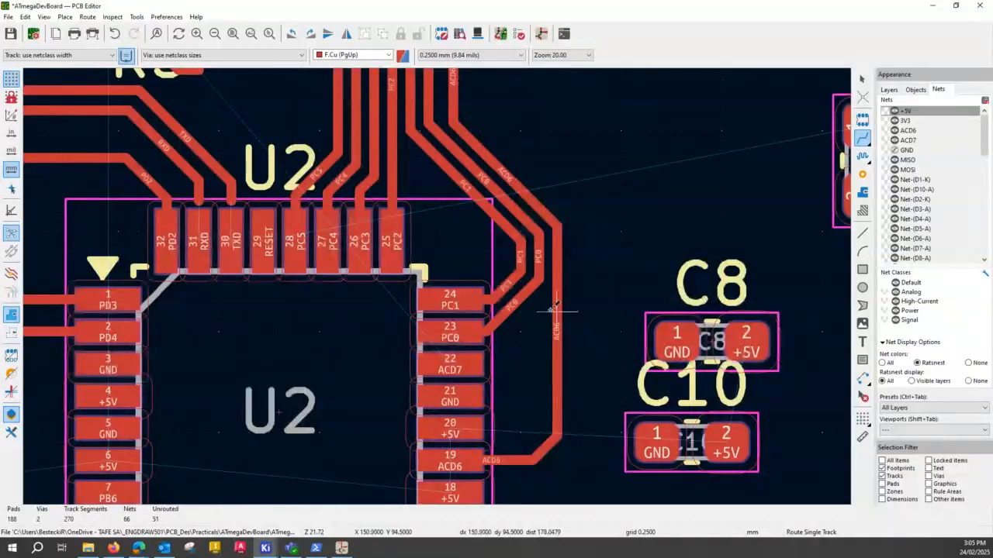
- Extend the ACD7 track from its open end below R5, crossing the PC and ACD6 tracks on B.Cu between two vias
scroll(440, 165, "down", 2)
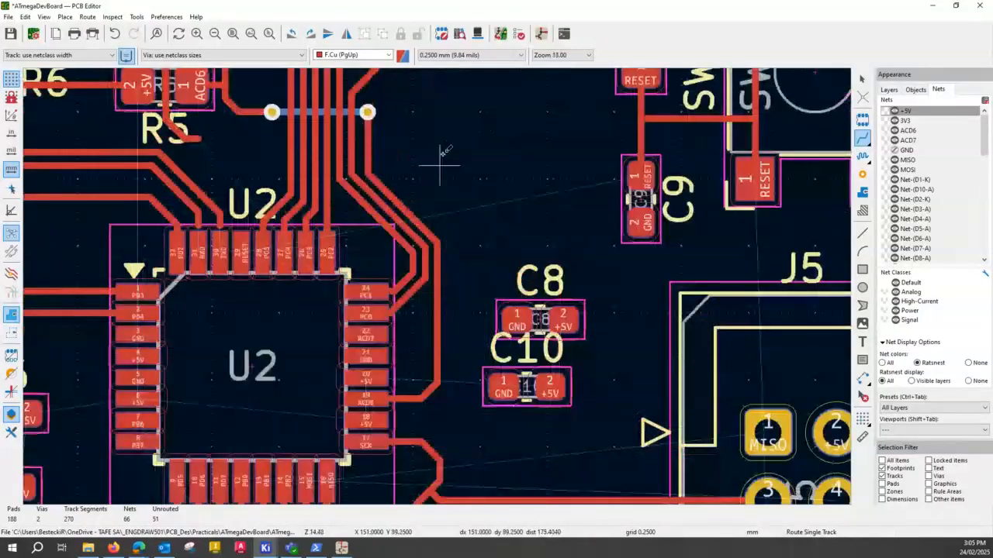
middle_click_drag(440, 164, 530, 285)
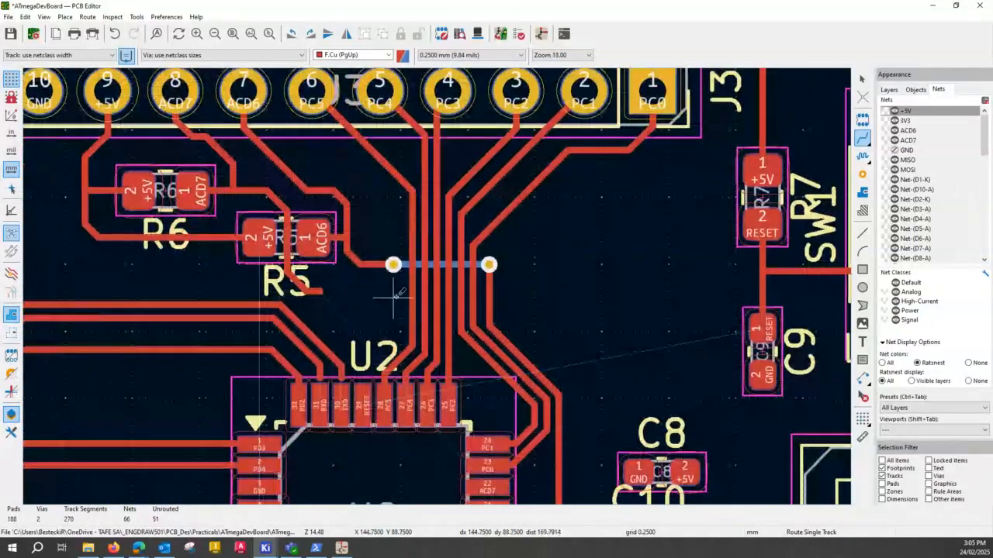
left_click(319, 290)
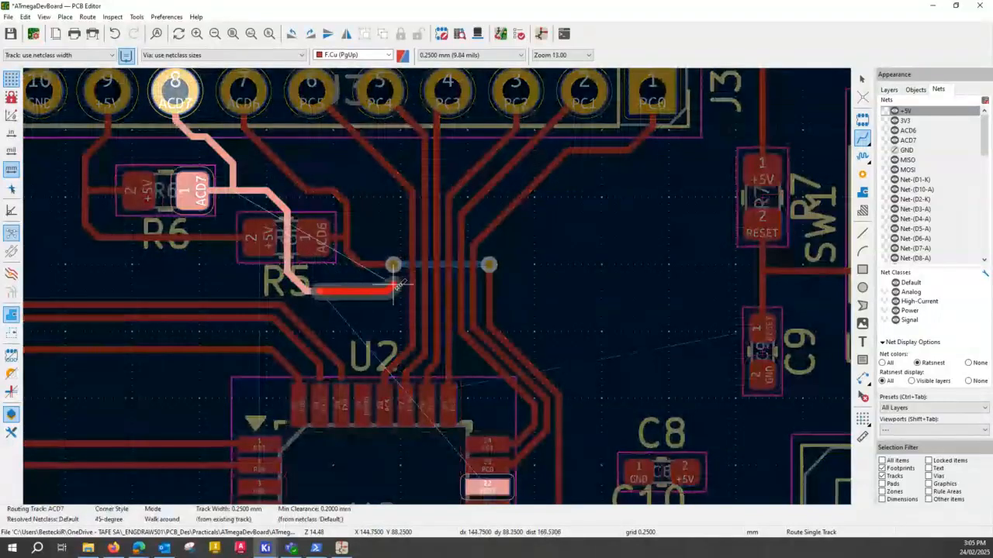
scroll(361, 291, "up", 4)
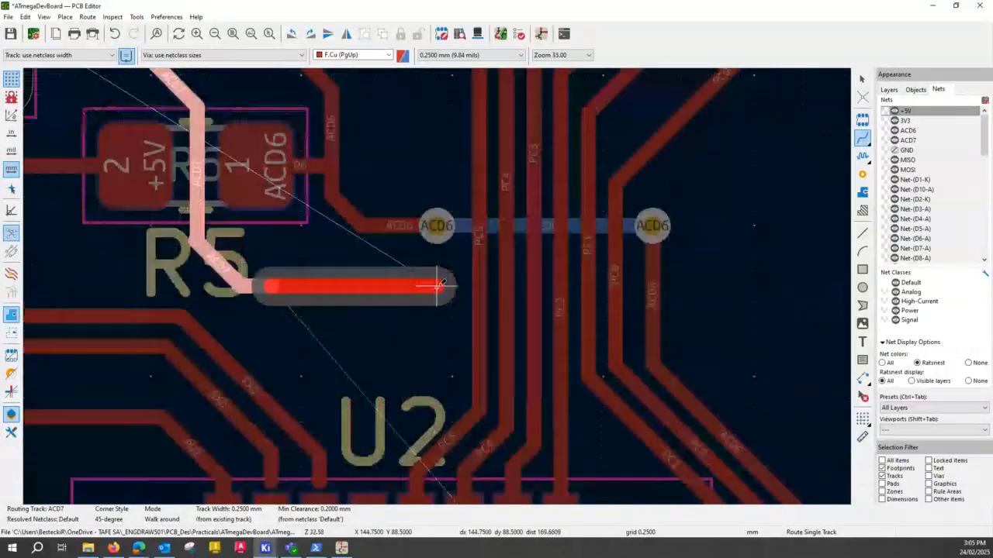
key("v")
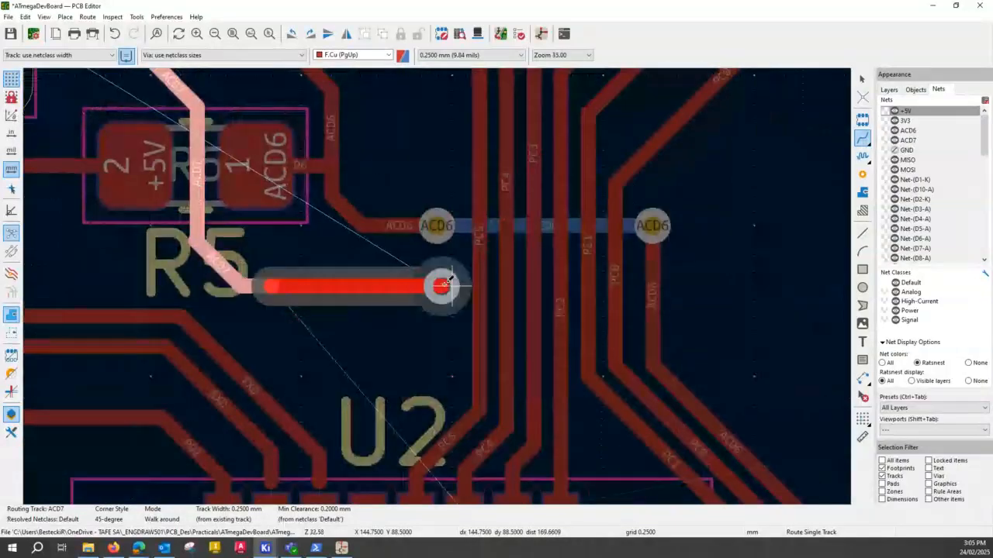
left_click(449, 282)
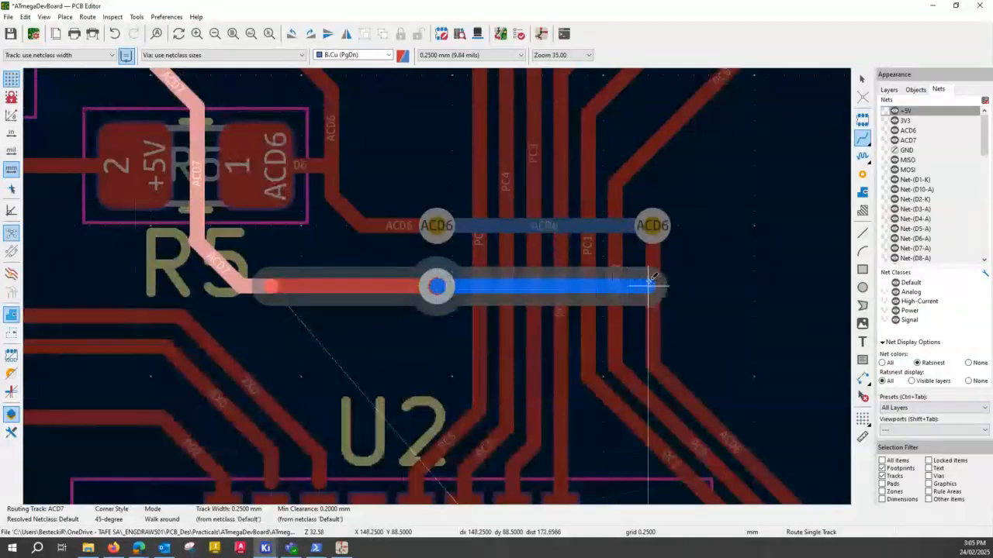
key("v")
left_click(693, 285)
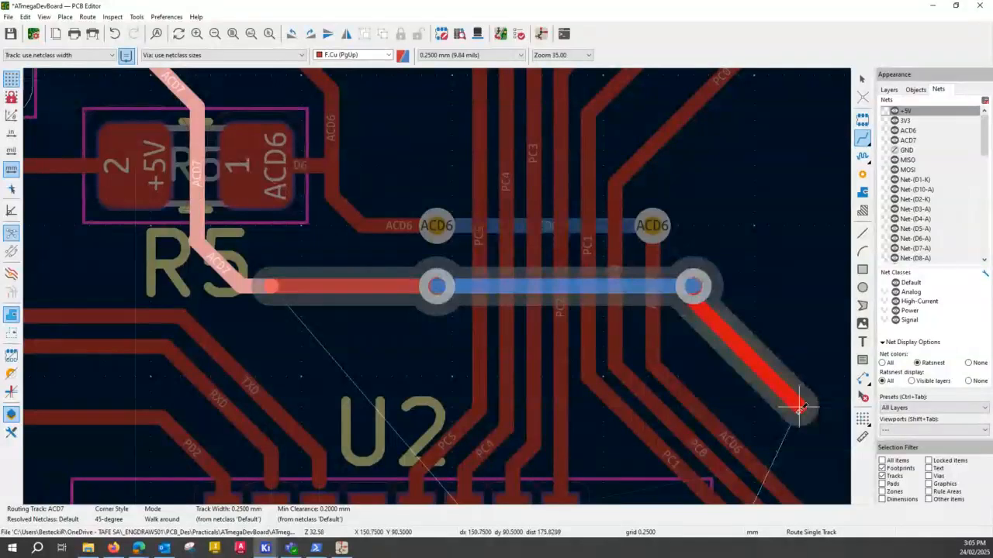
middle_click_drag(799, 423, 475, 120)
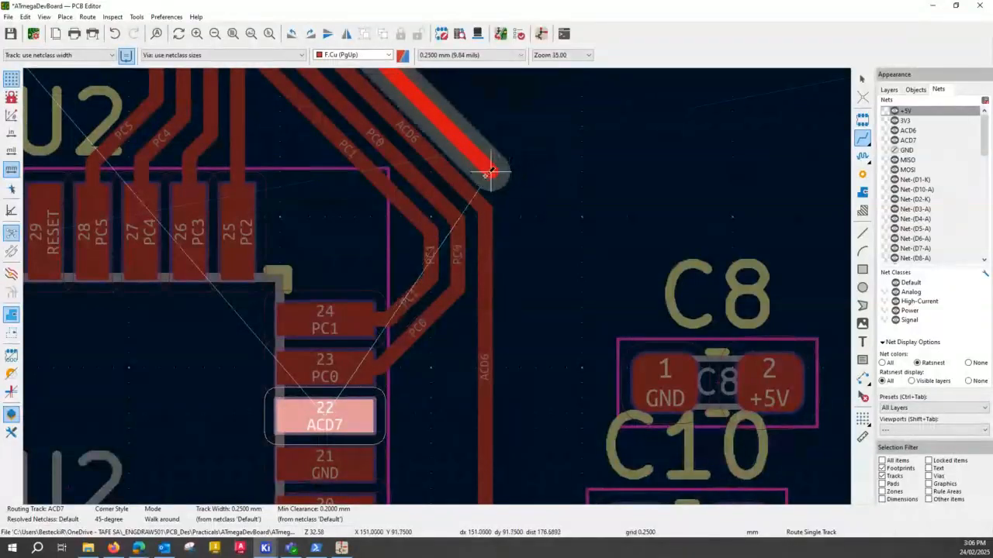
key("slash")
scroll(491, 153, "up", 4)
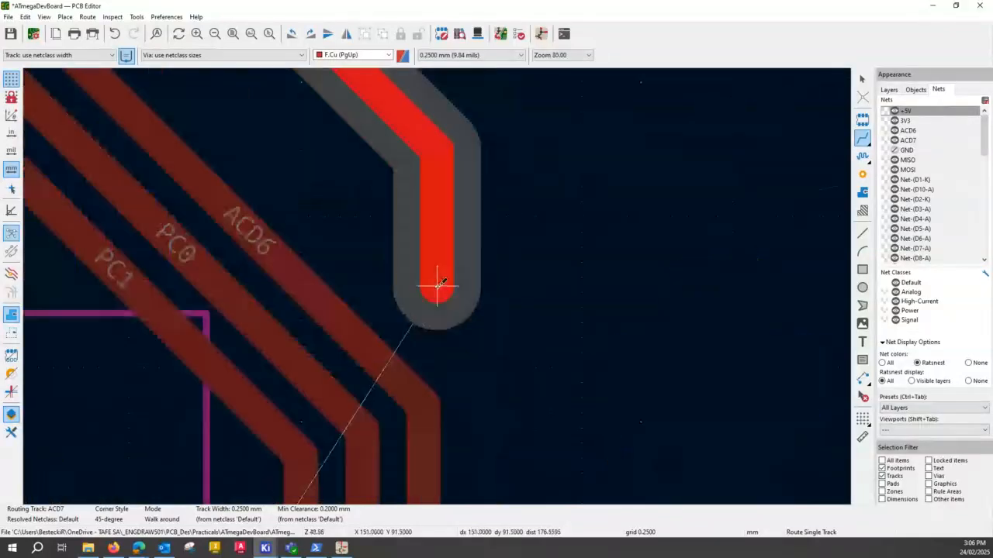
scroll(440, 285, "down", 3)
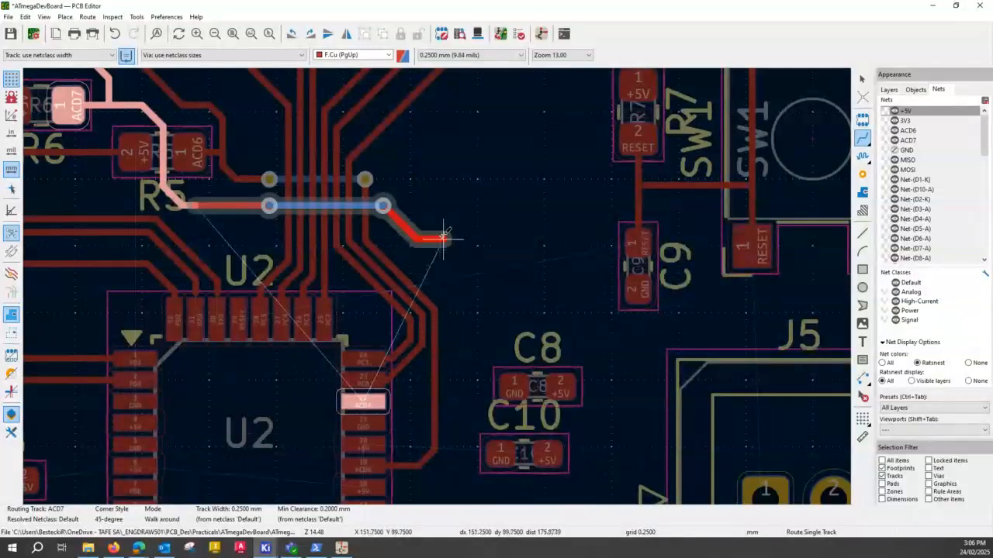
key("Escape")
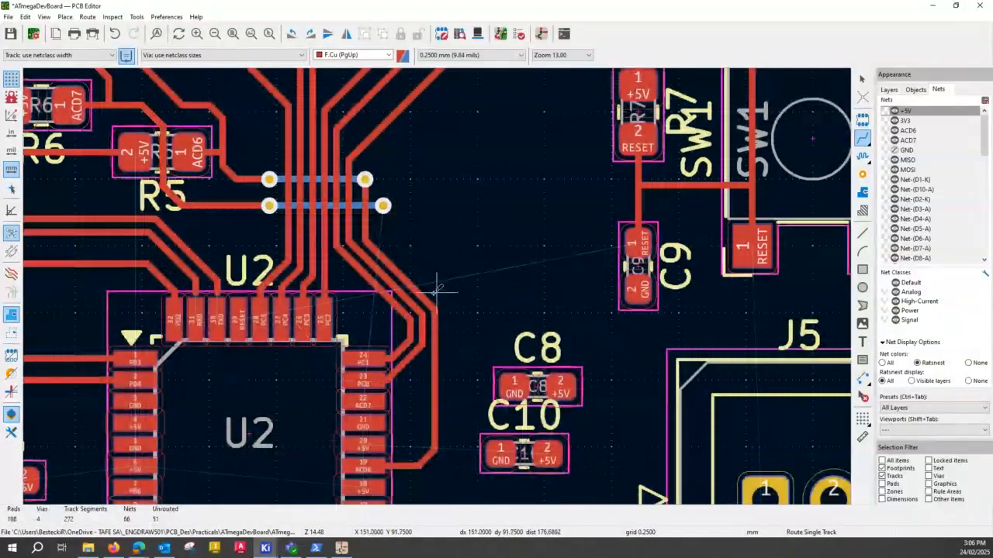
- Shift the ACD6 track's diagonal and vertical segments outward, away from PC0, to make room for ACD7 inside it
left_click(383, 253)
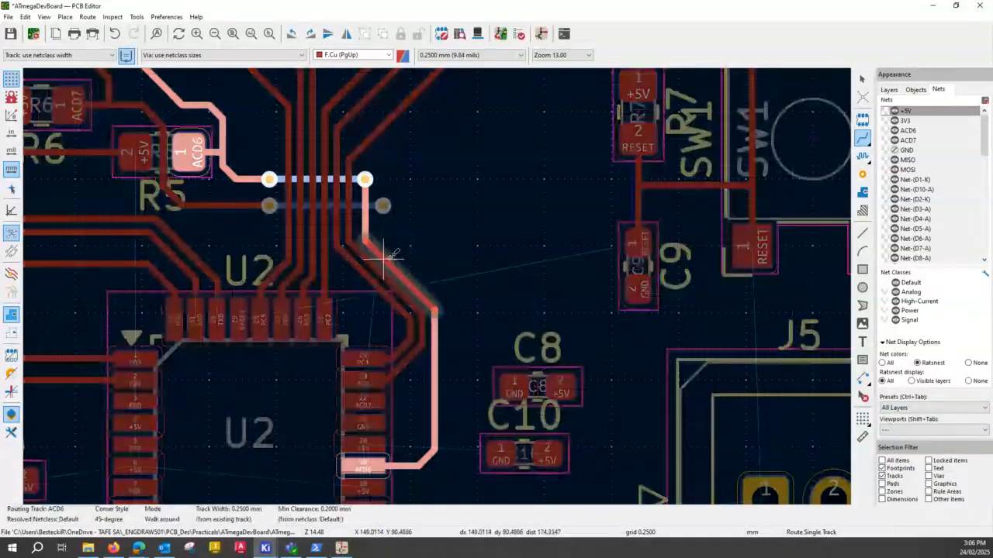
key("Escape")
key("Escape")
left_click_drag(387, 262, 404, 202)
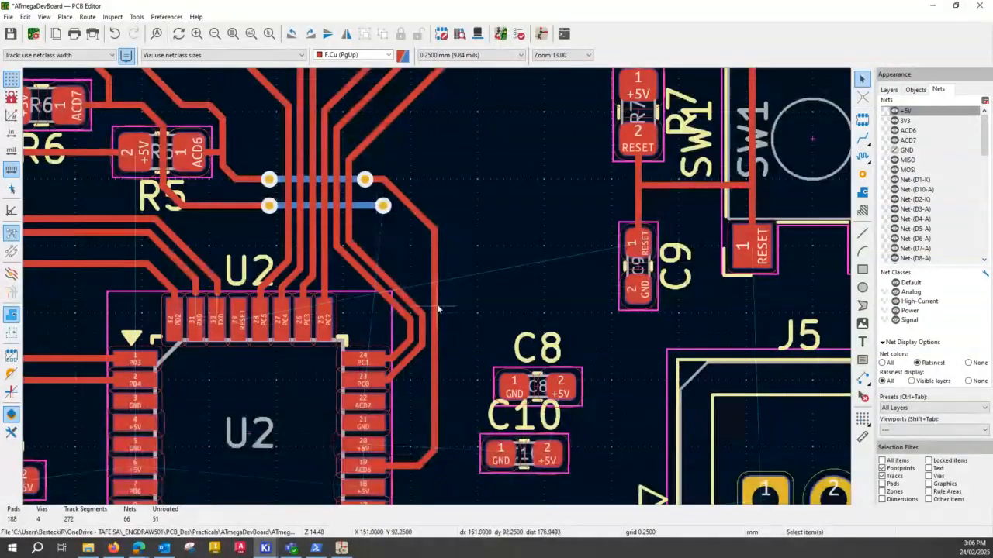
mouse_move(437, 309)
left_mouse_down()
mouse_move(442, 321)
mouse_move(450, 315)
left_mouse_up()
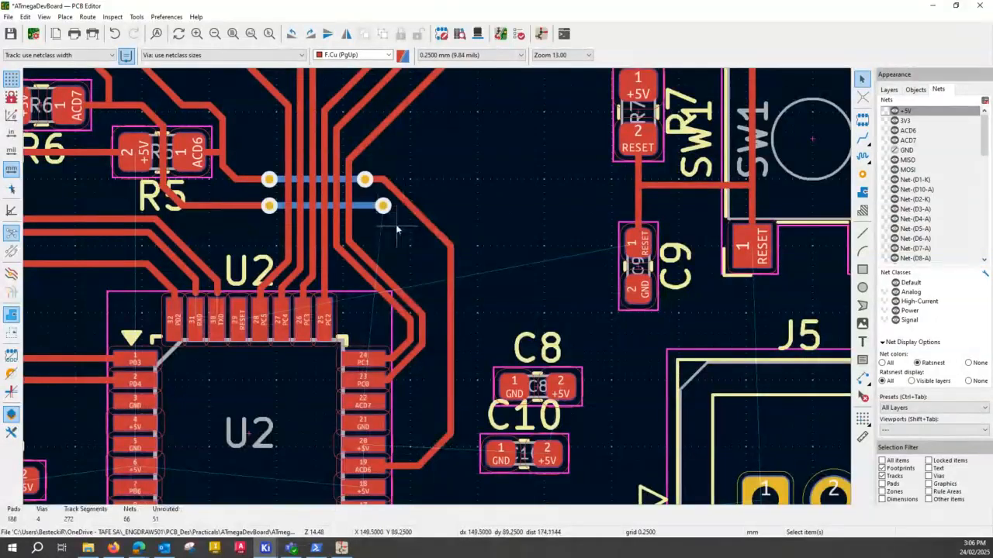
- Allow vias to be selected and move the ACD7 via nearest C9 directly below the ACD6 via
left_click(384, 206)
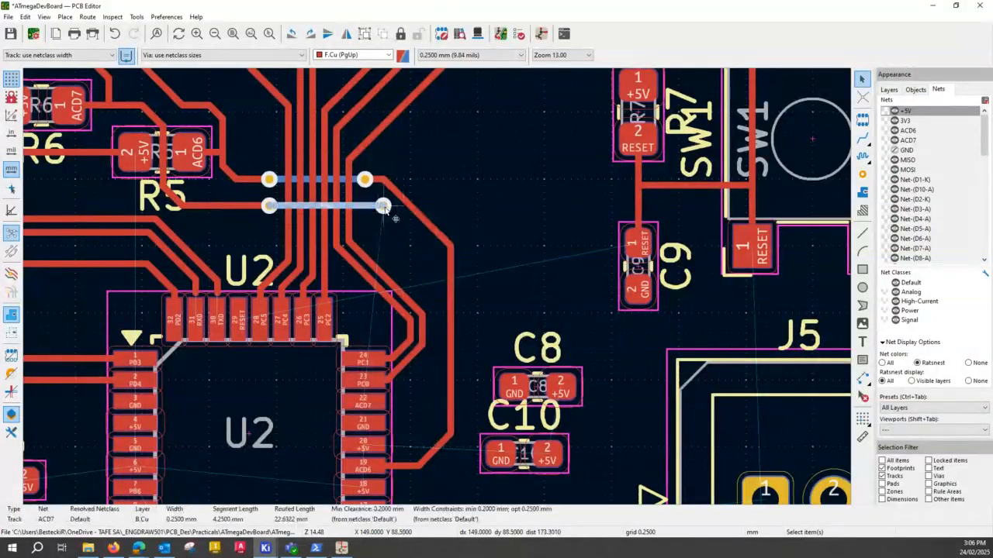
key("Escape")
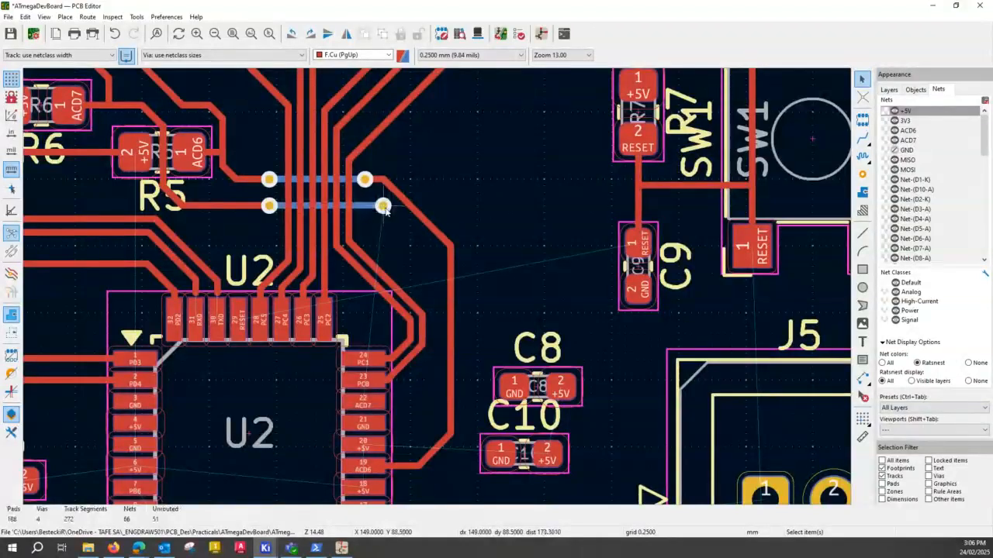
left_click(928, 476)
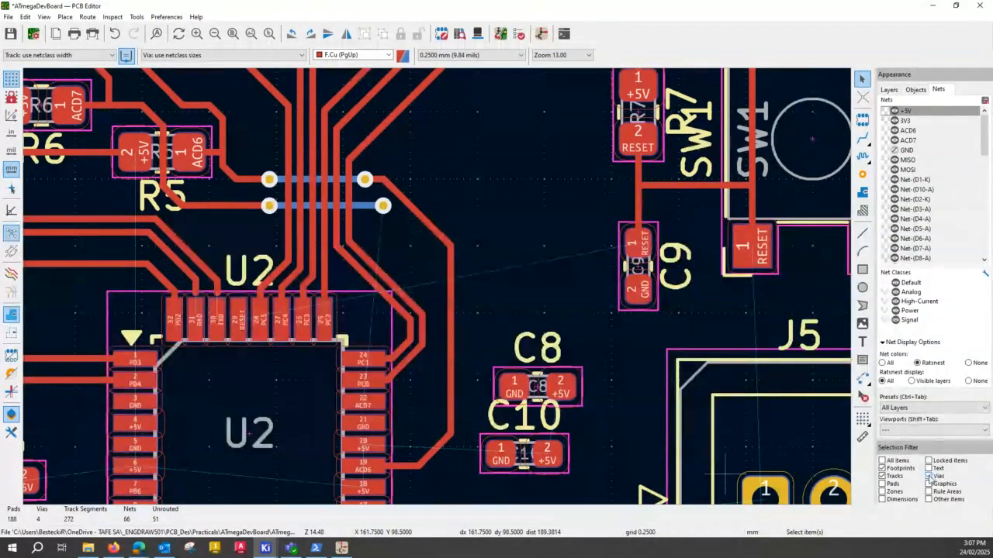
left_click(384, 206)
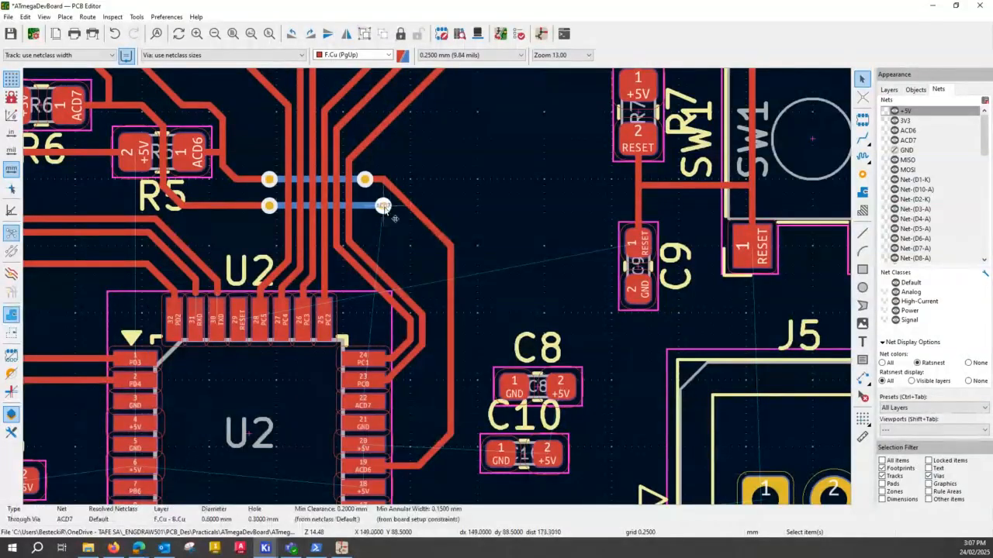
left_click_drag(384, 208, 366, 207)
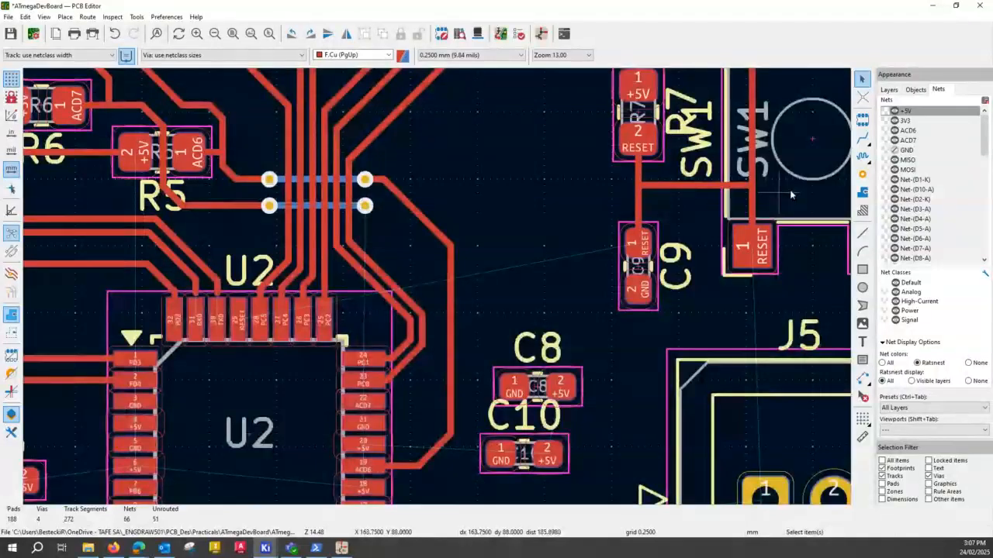
- Route the ACD7 track on F.Cu from the moved via, between the PC0 and ACD6 tracks, to U2's pad 22
left_click(864, 140)
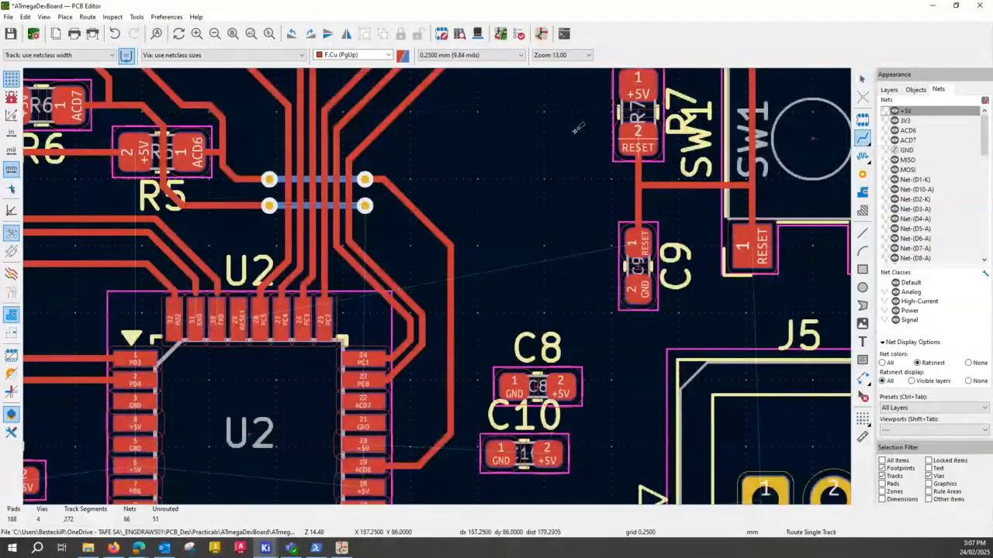
left_click(364, 207)
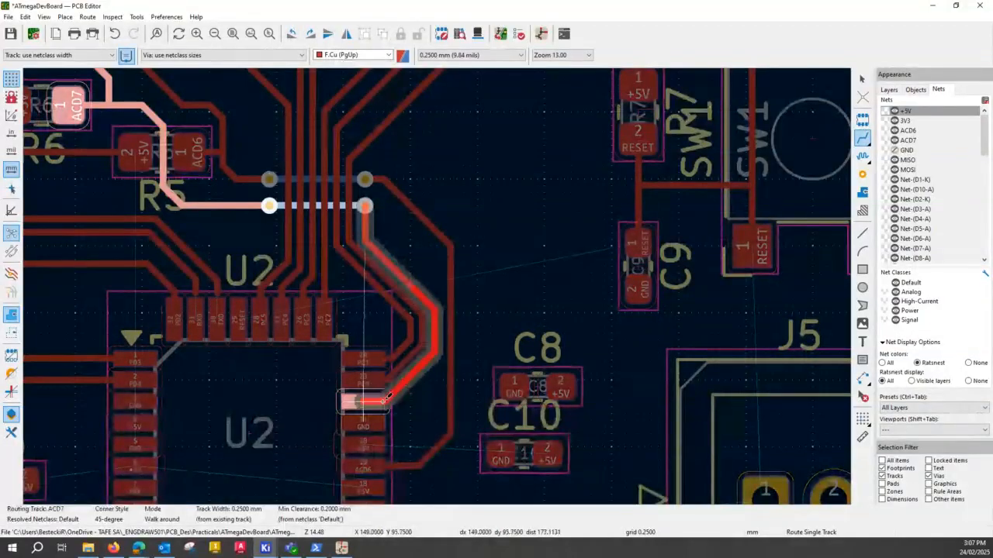
left_click(384, 400)
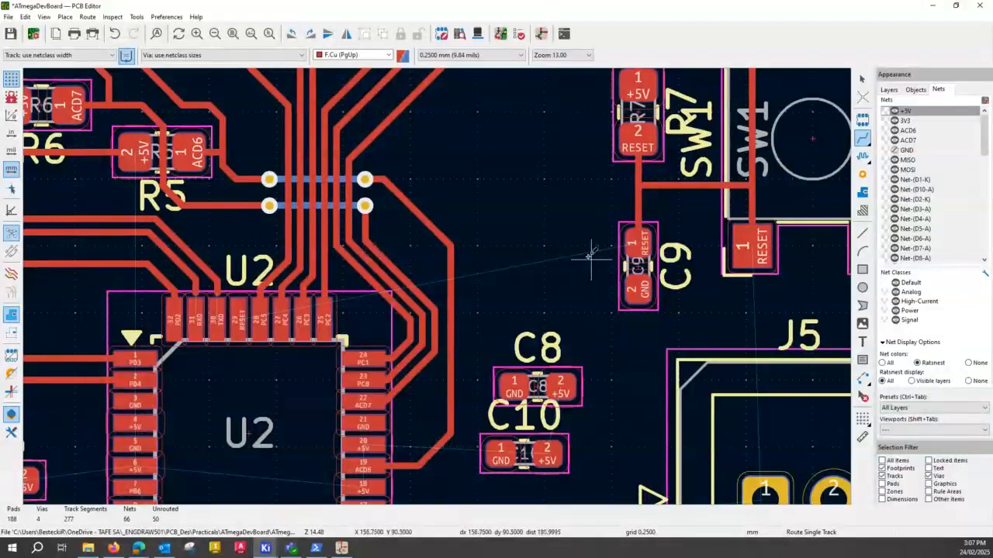
key("Escape")
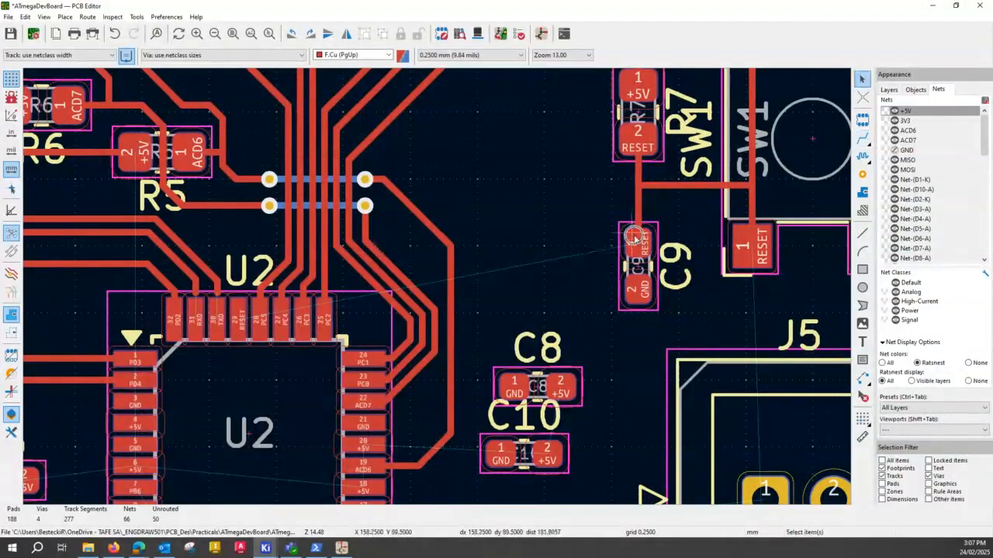
- Shift the ACD6 track's diagonal segment toward U2, alongside the ACD7 track, freeing space for another via
key("ctrl")
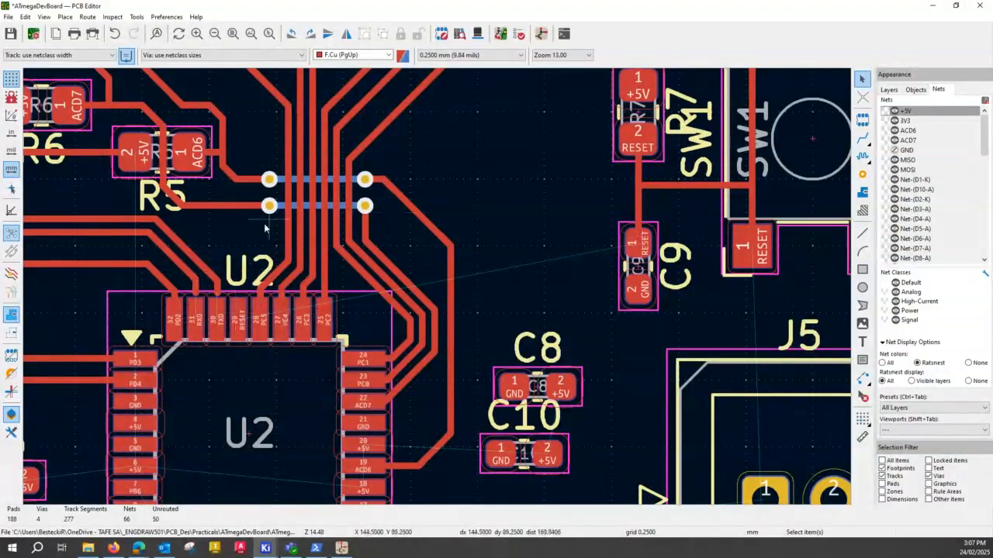
left_click(425, 224)
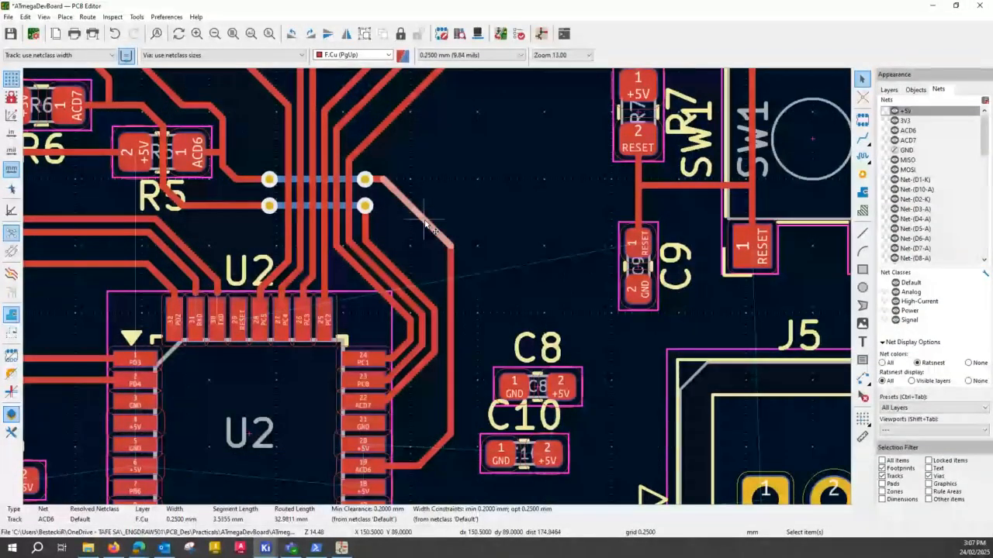
left_click_drag(425, 225, 407, 262)
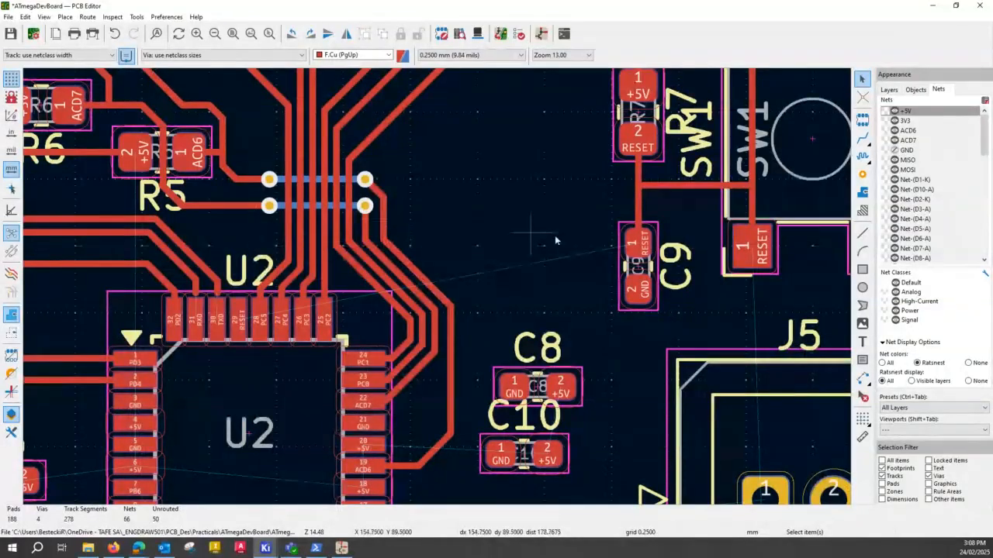
- Route the RESET track from the junction between R7 and C9 to U2's pad 29, crossing the PC and ACD6 tracks on B.Cu between two vias
key("x")
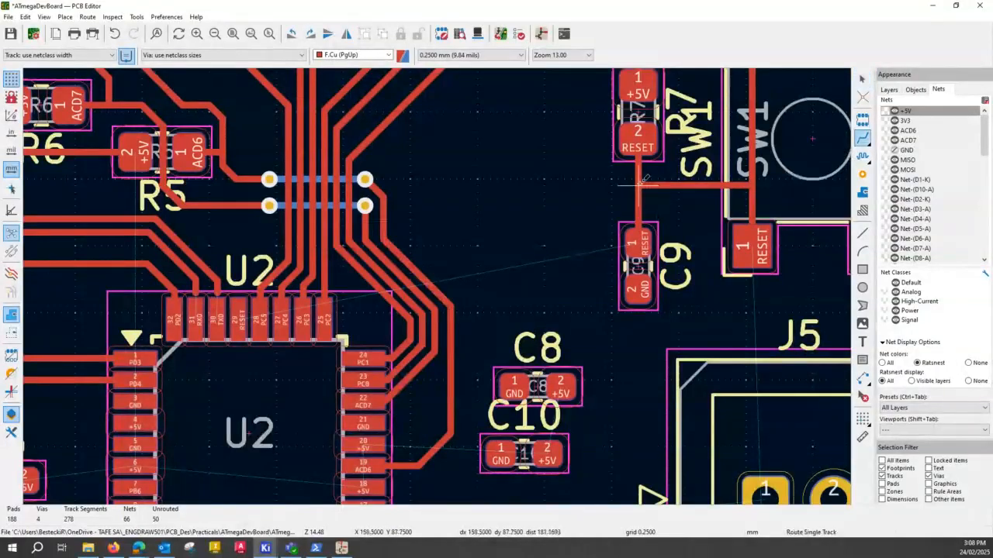
left_click(642, 181)
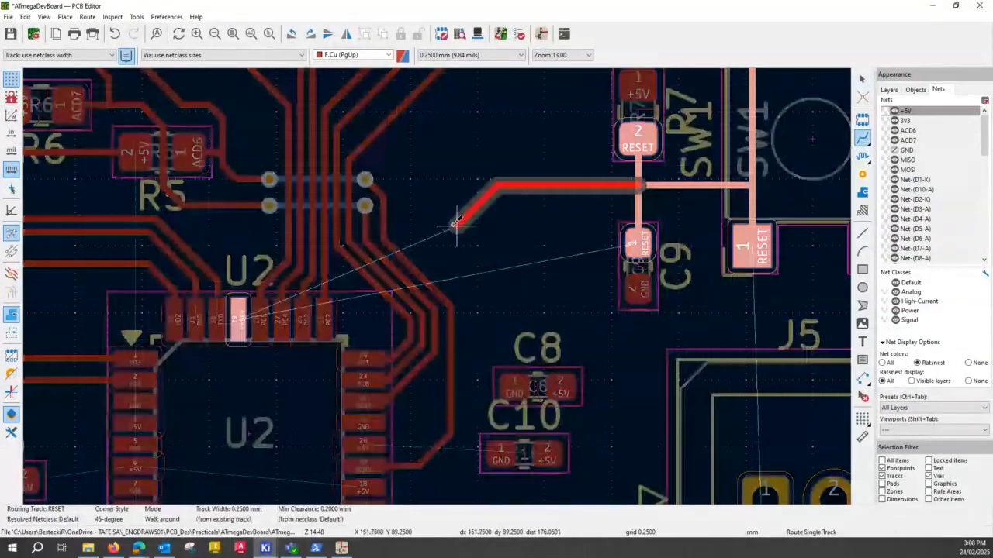
left_click(403, 225)
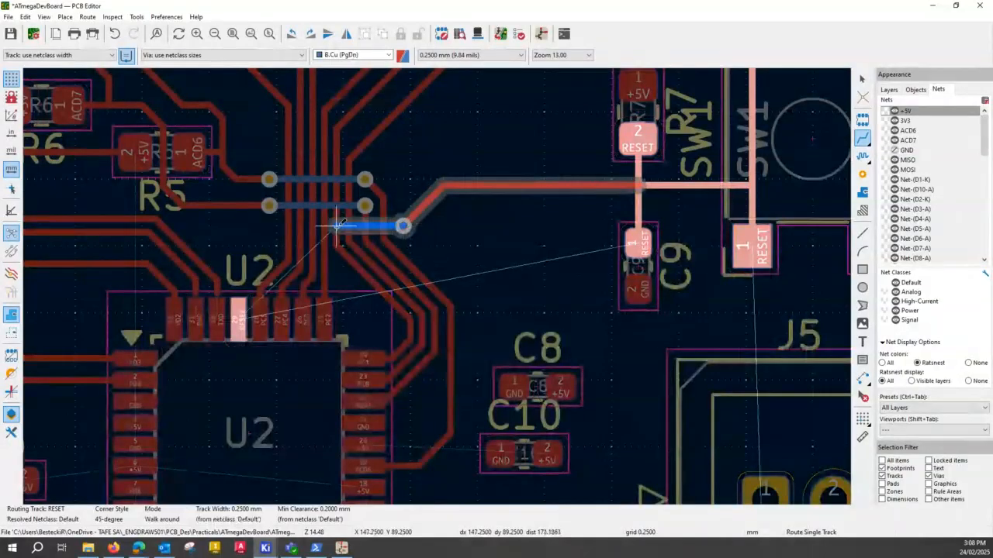
key("v")
left_click(269, 230)
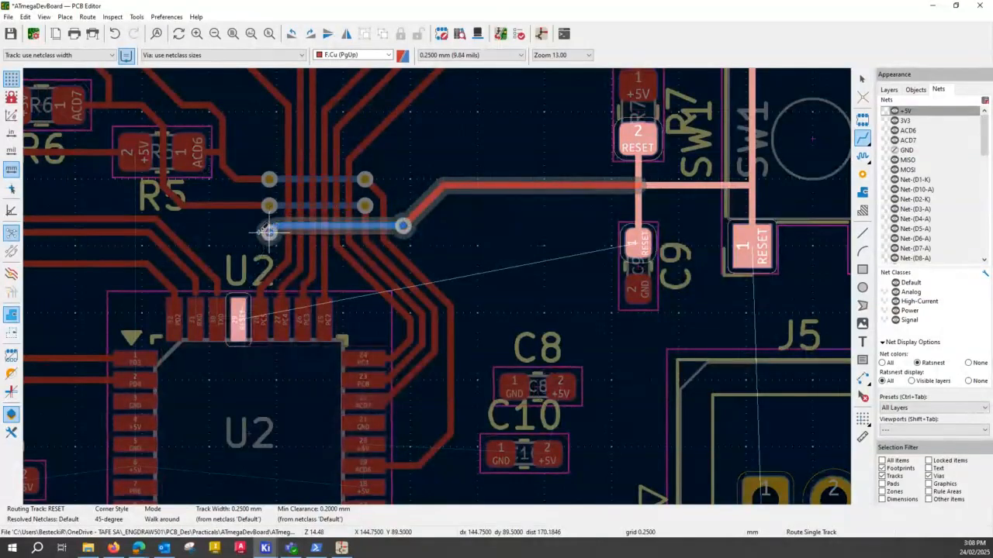
left_click(241, 318)
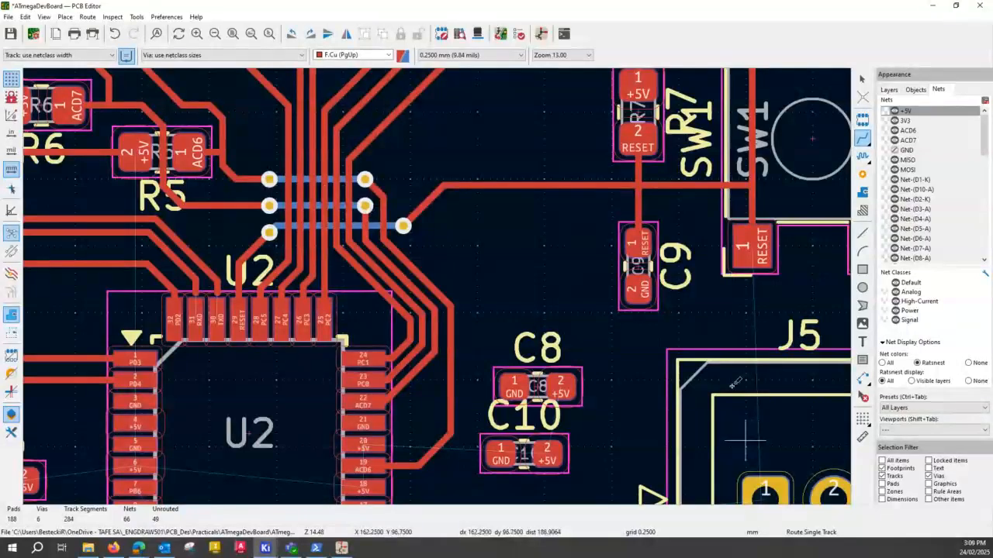
- Look over the remaining connections around U2 and J5 and save the board
middle_click_drag(727, 314, 601, 176)
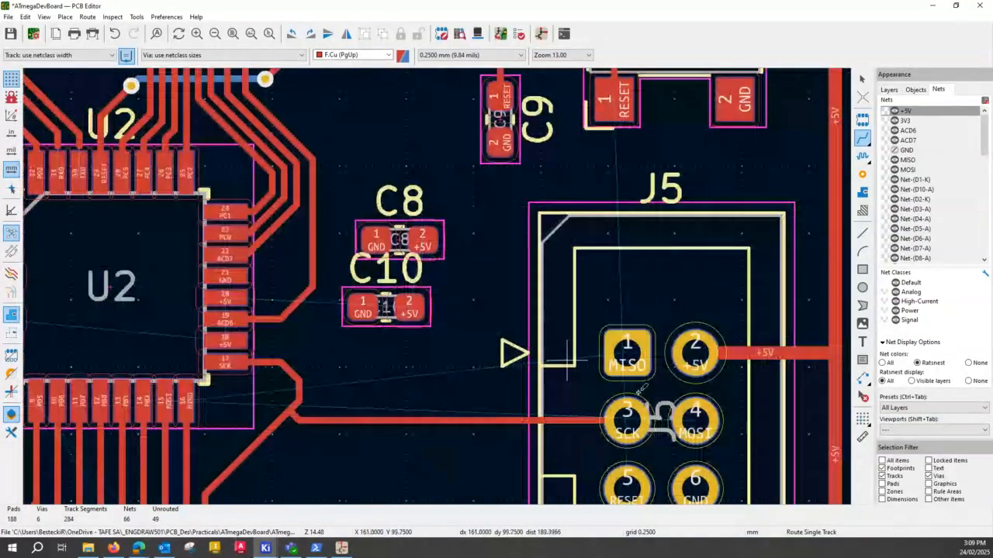
middle_click_drag(211, 136, 468, 337)
scroll(468, 335, "down", 4)
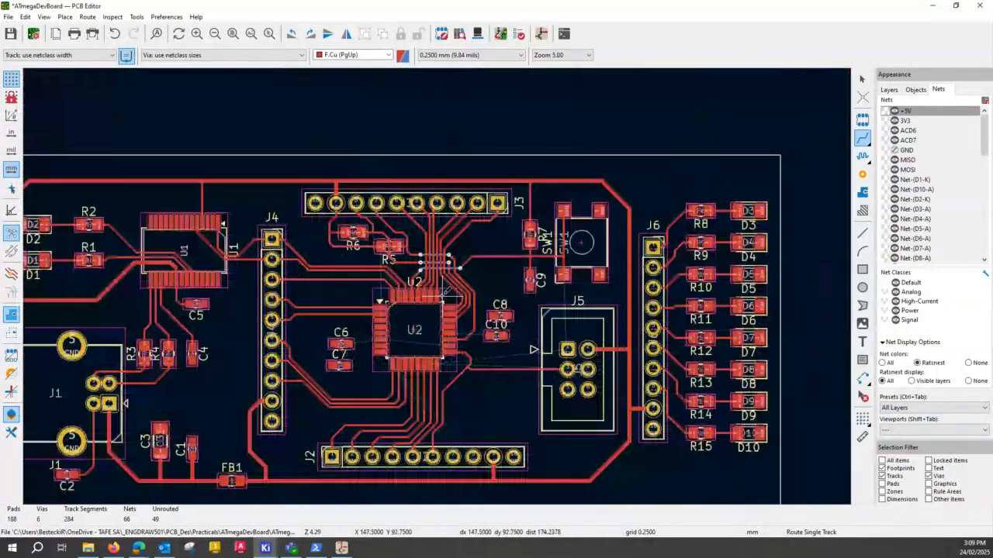
scroll(597, 338, "up", 2)
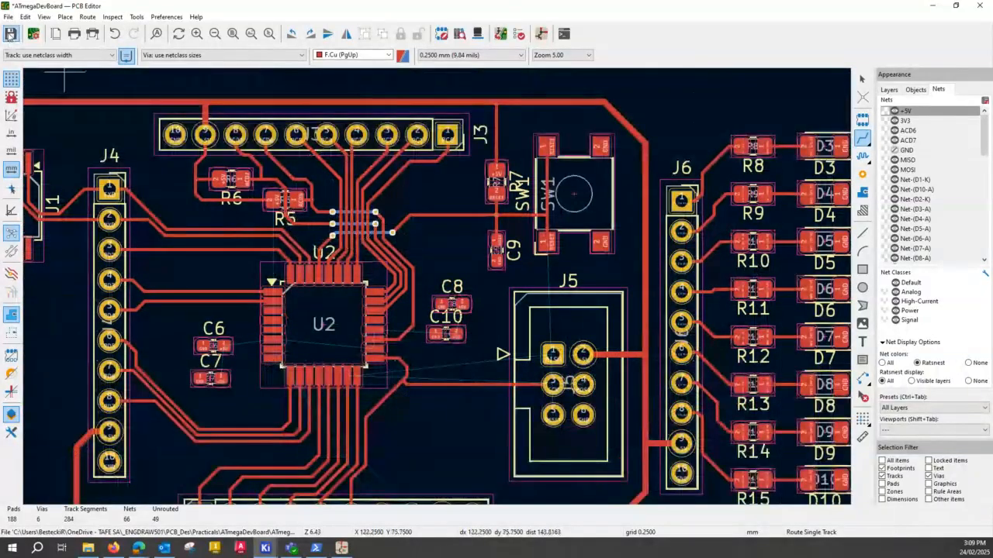
left_click(10, 34)
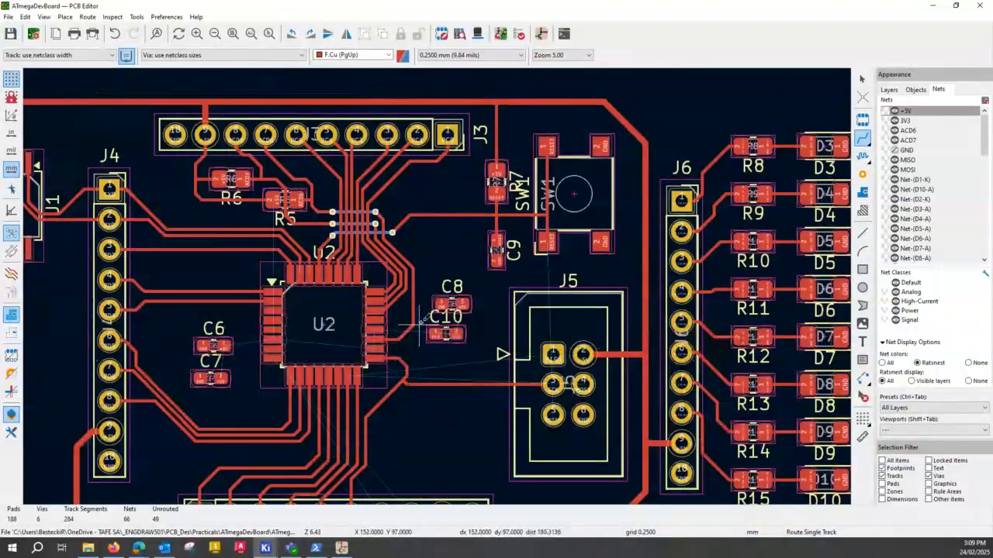
- Rotate capacitors C10 and C8 by 180 degrees so their +5V pads face U2
key("ctrl")
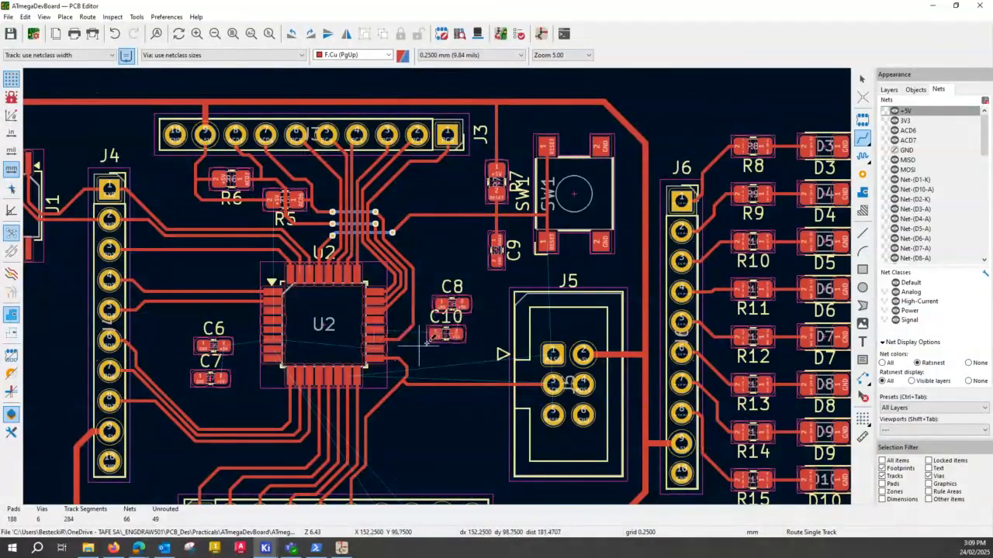
scroll(425, 338, "up", 5)
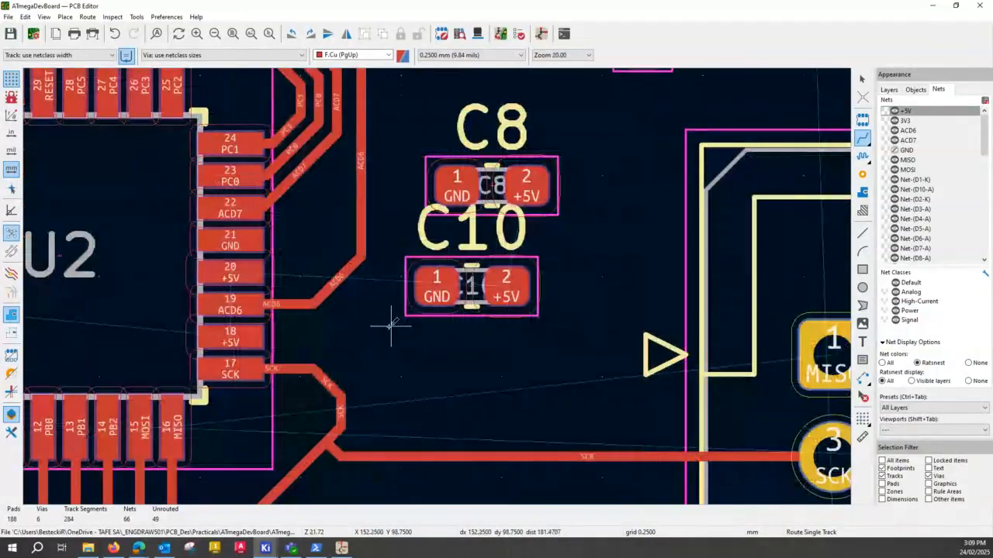
middle_click_drag(322, 326, 356, 301)
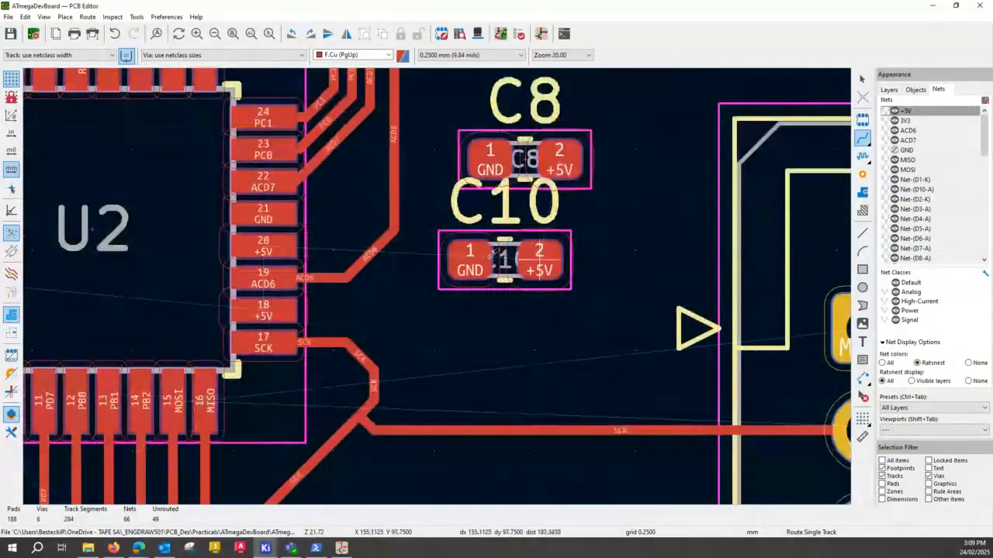
key("Escape")
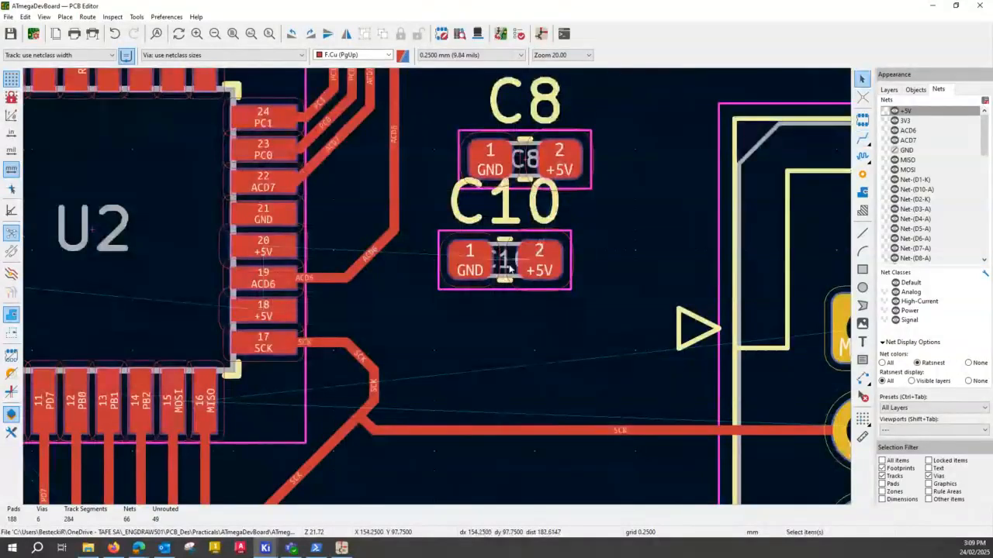
left_click(508, 267)
key("r")
key("r")
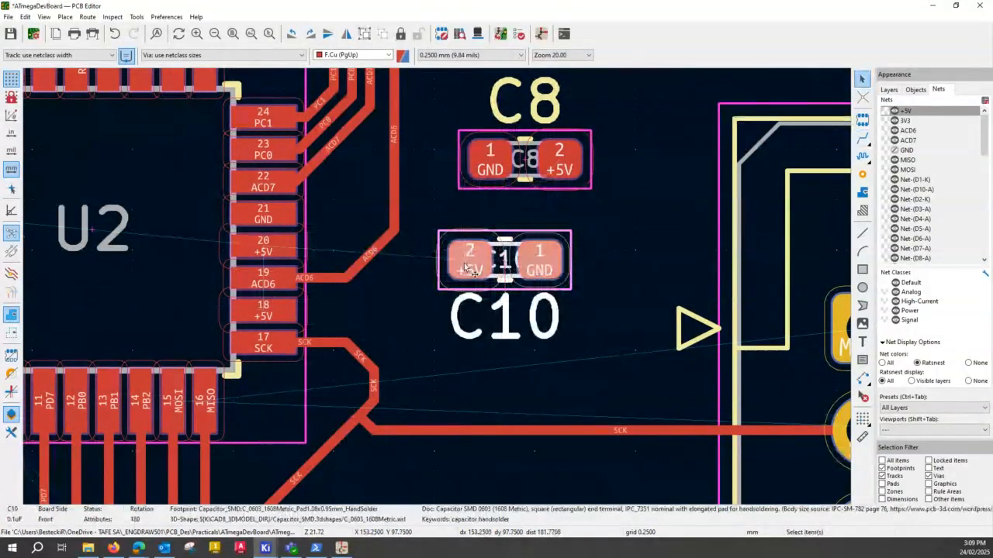
left_click(534, 167)
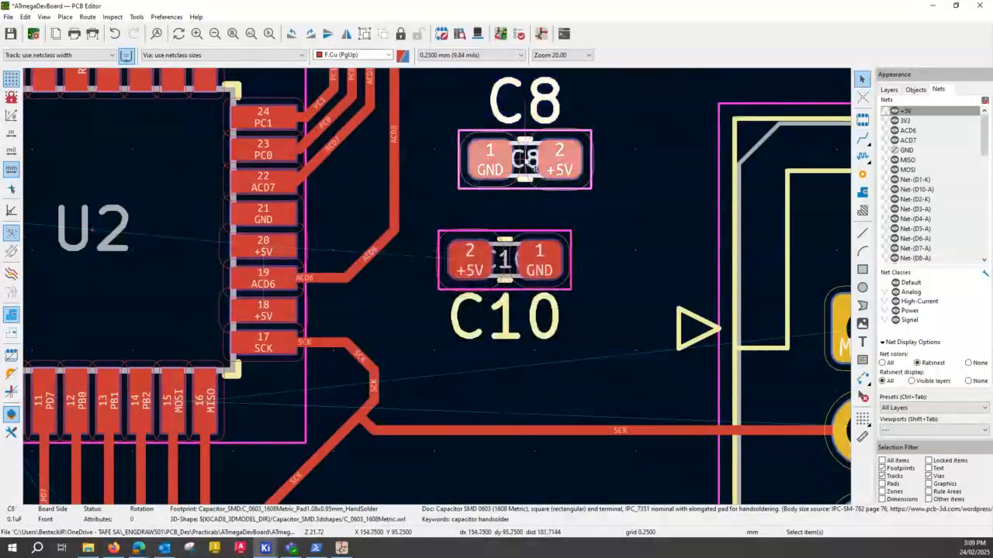
key("r")
key("r")
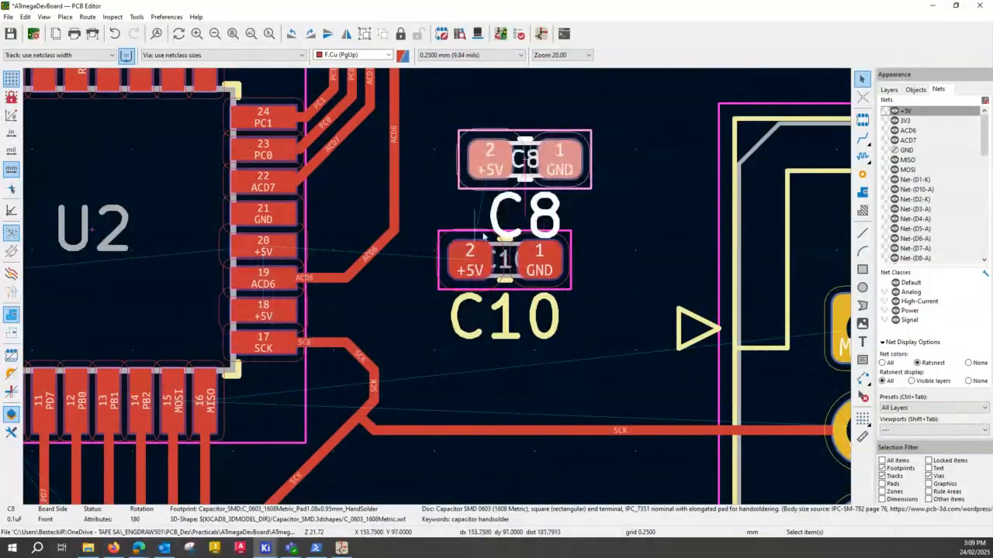
- Move C10 closer to U2, with its +5V pad level with U2's pad 18
left_click(505, 265)
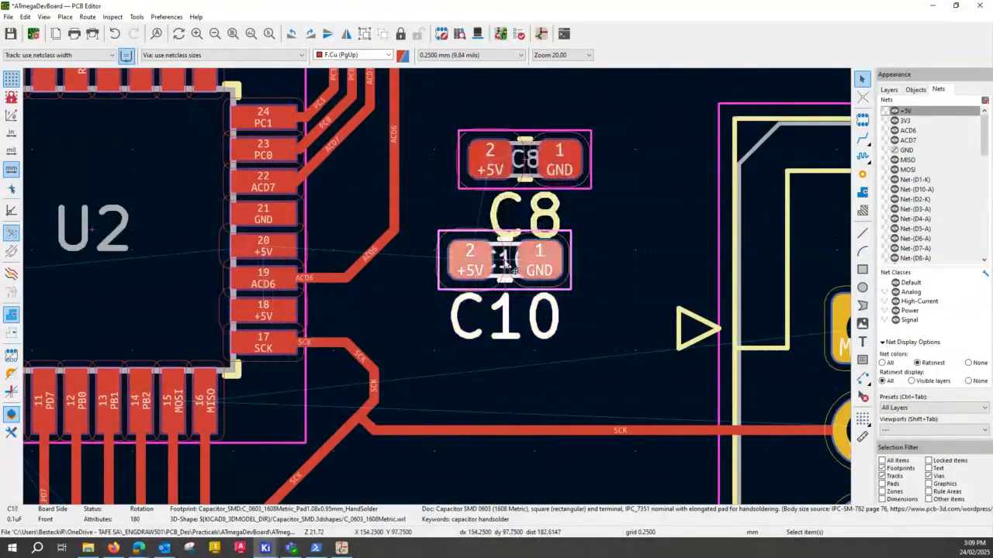
left_click_drag(506, 265, 450, 312)
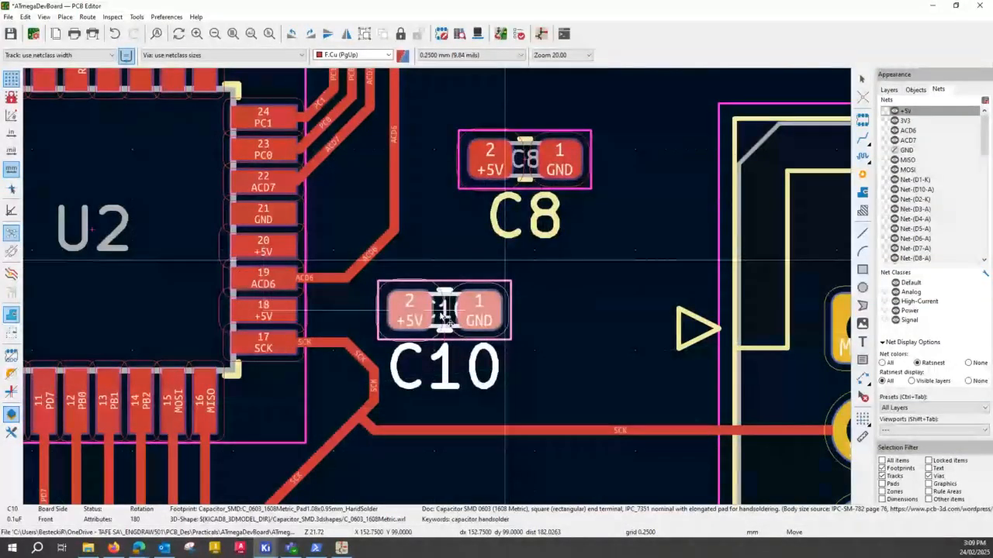
left_click(455, 324)
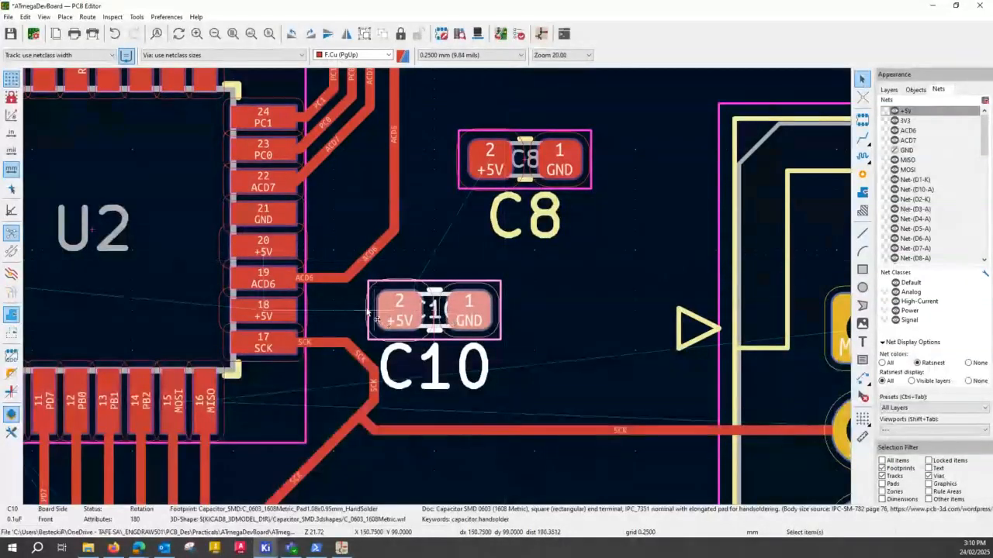
key("x")
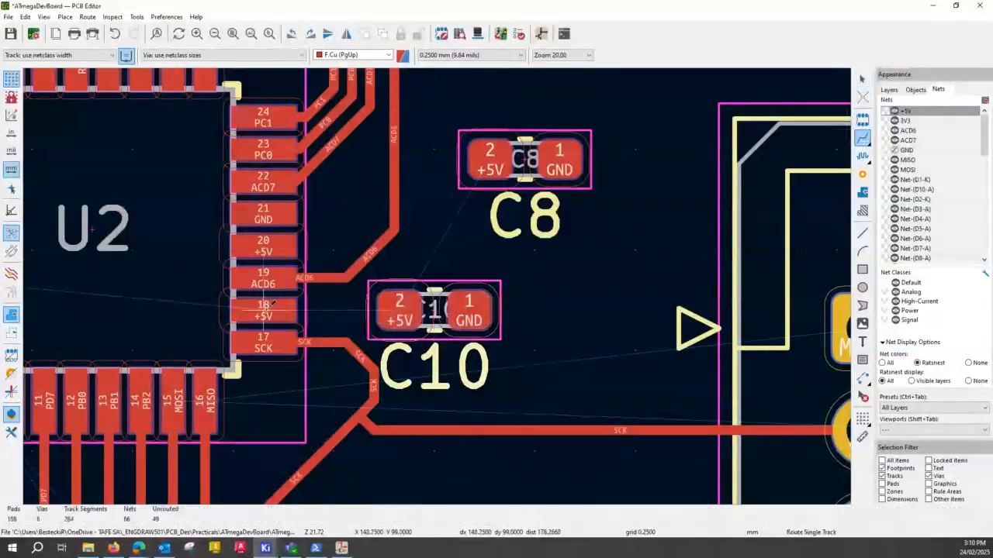
left_click(273, 303)
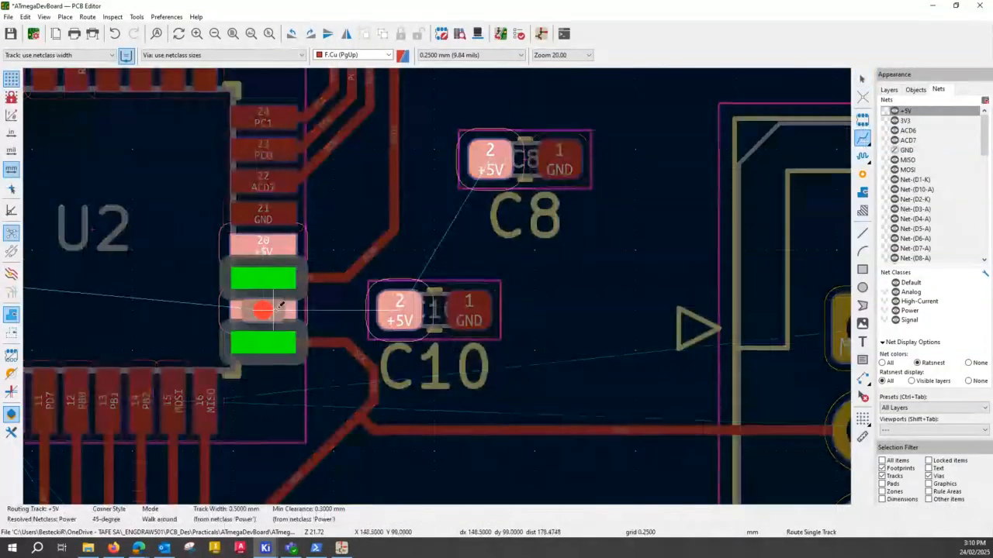
key("Escape")
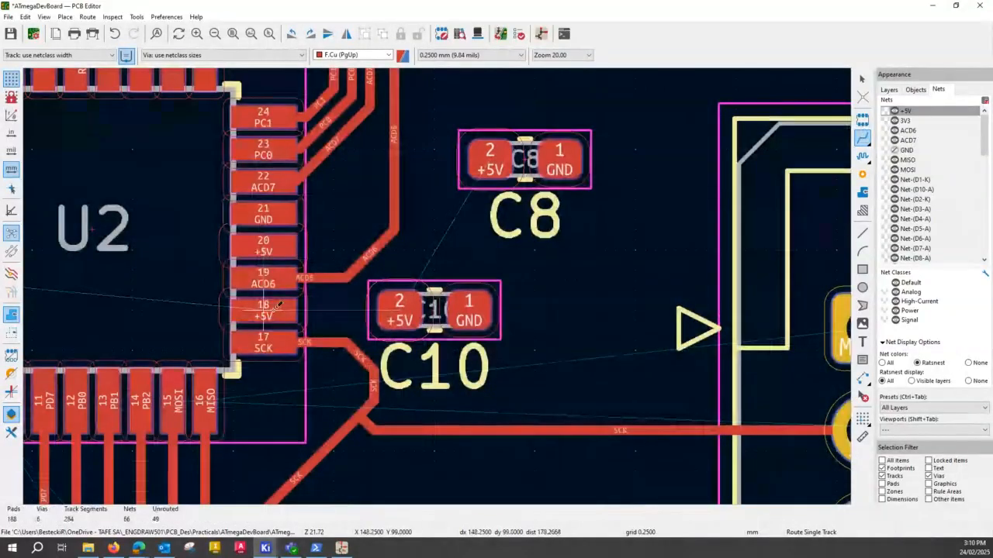
left_click(276, 305)
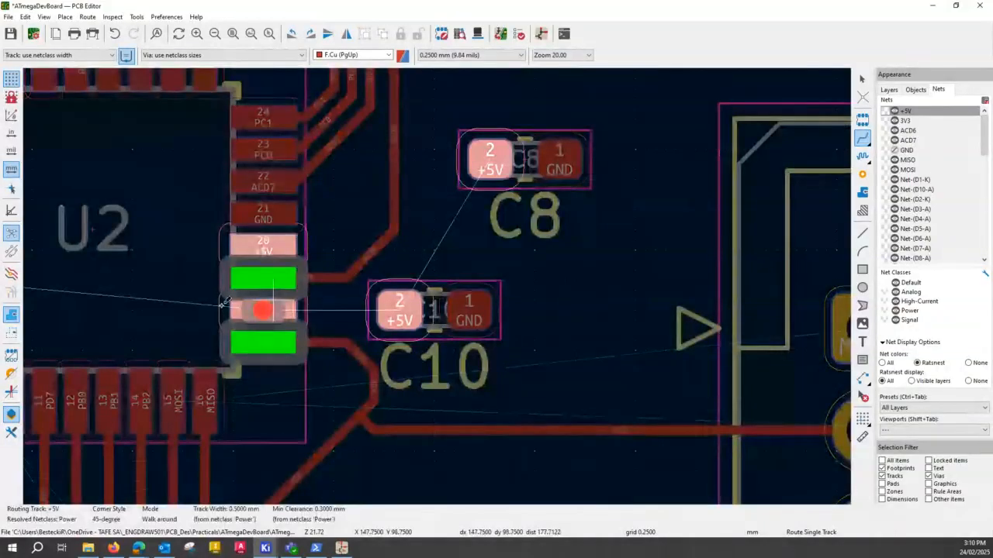
key("Escape")
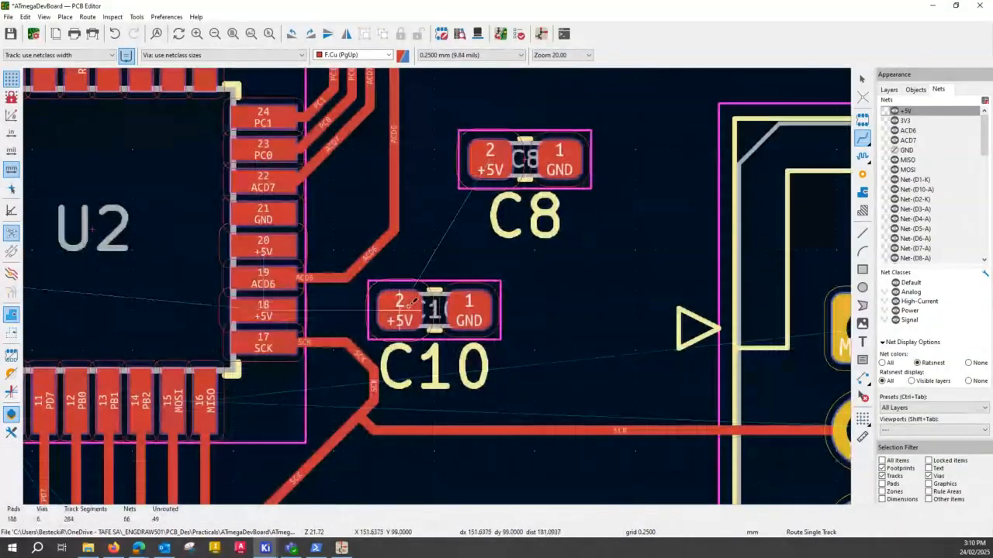
- Set the track width to 0.250 mm and route the +5V track from U2's pad 18 straight to C10's pad 2
left_click(89, 58)
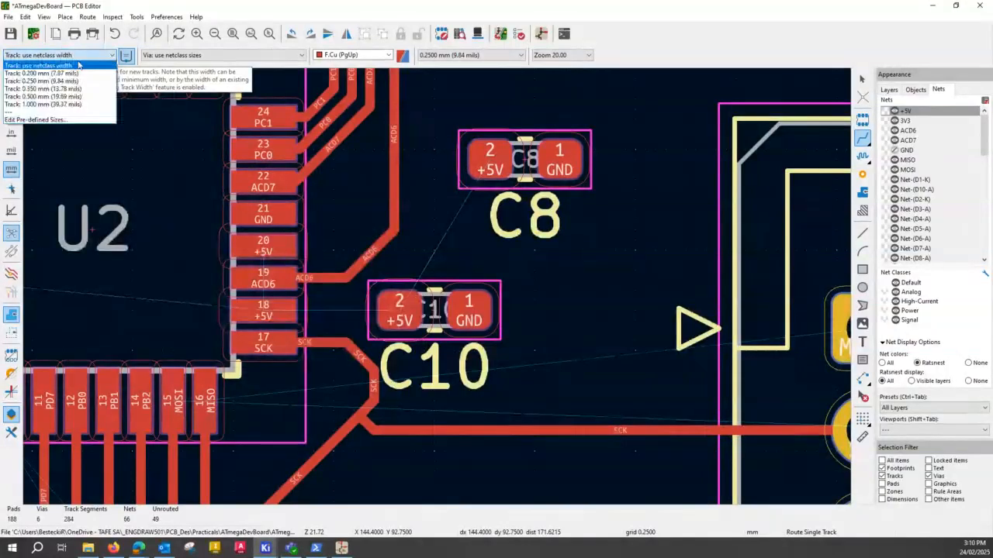
left_click(35, 81)
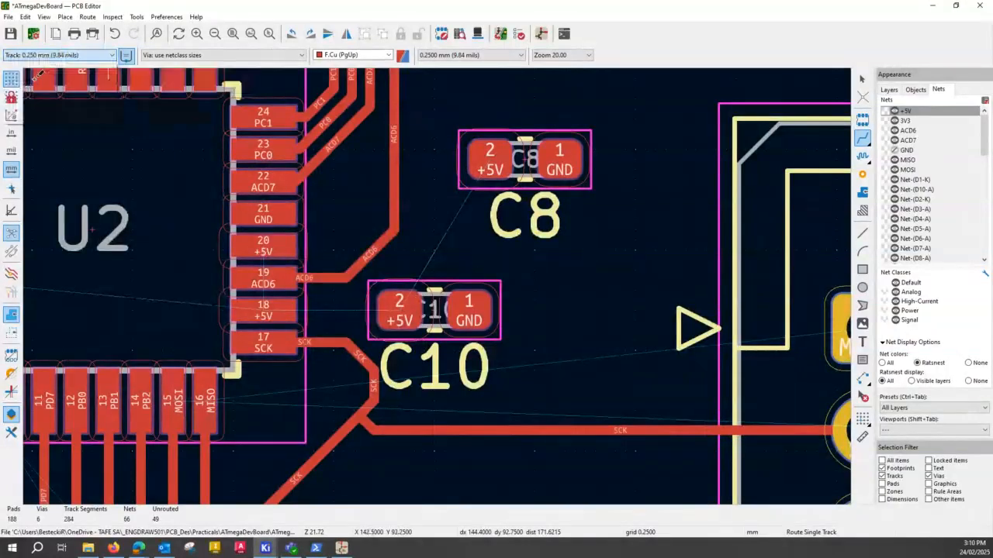
left_click(273, 303)
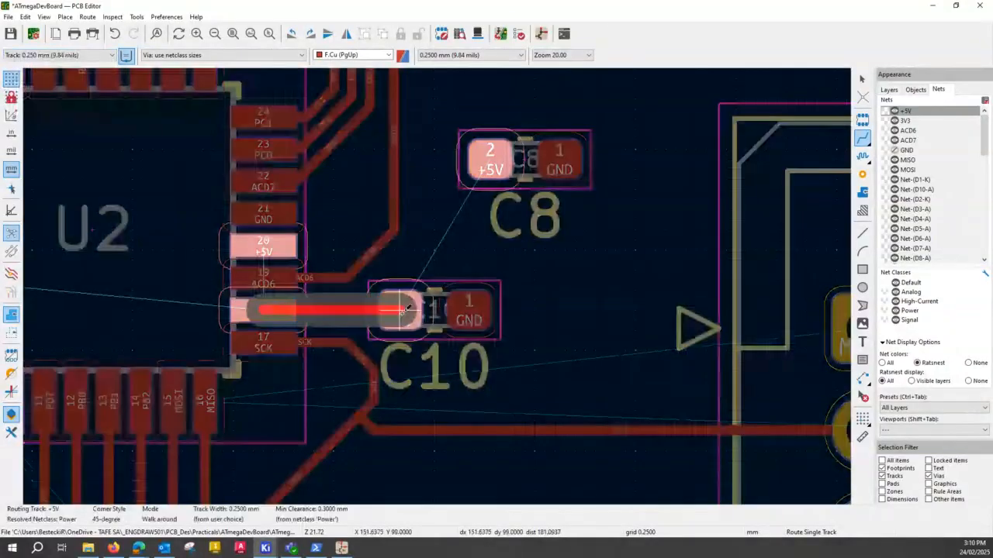
left_click(404, 308)
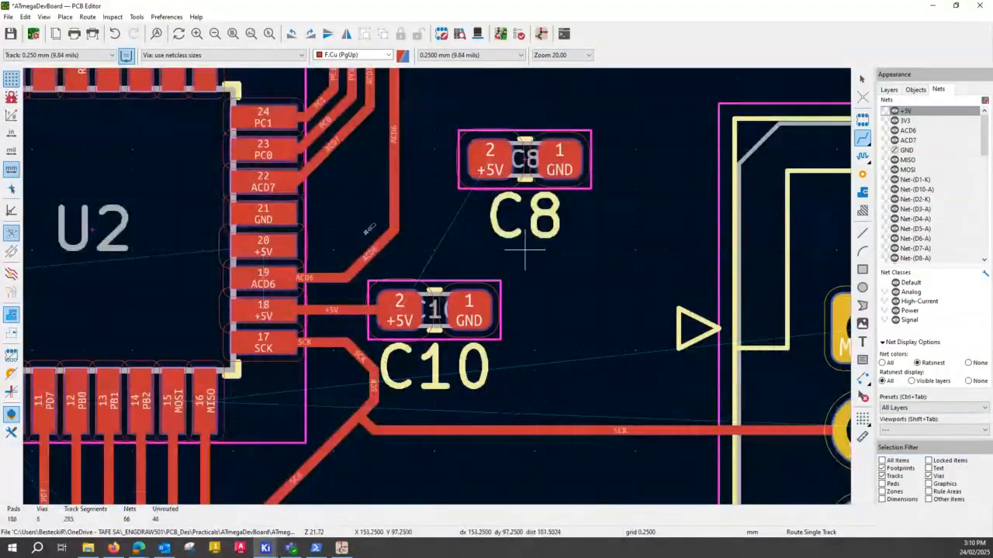
key("Escape")
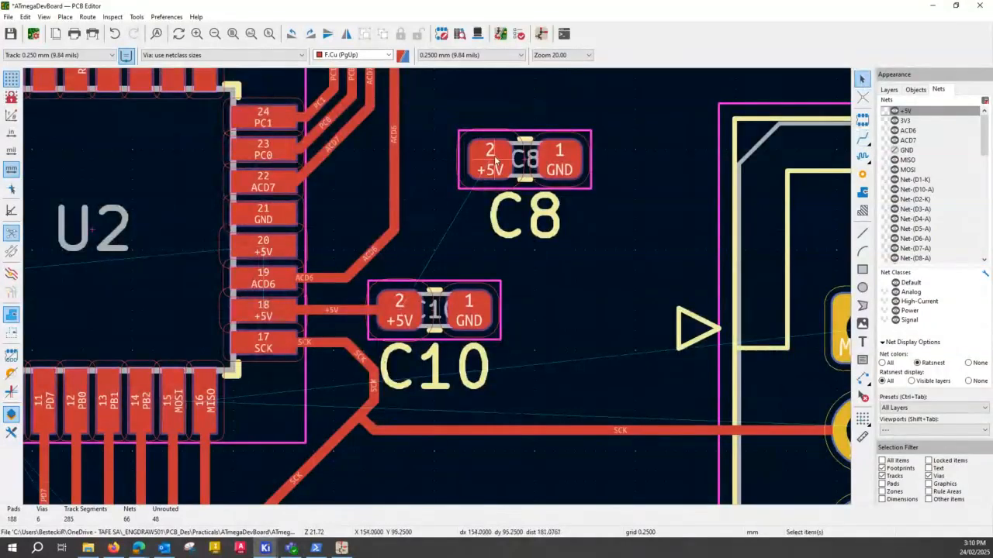
- Shift the vertical ACD6 track segment away from U2 and move C8 into the space between that track and U2
left_click(282, 247)
scroll(395, 257, "down", 2)
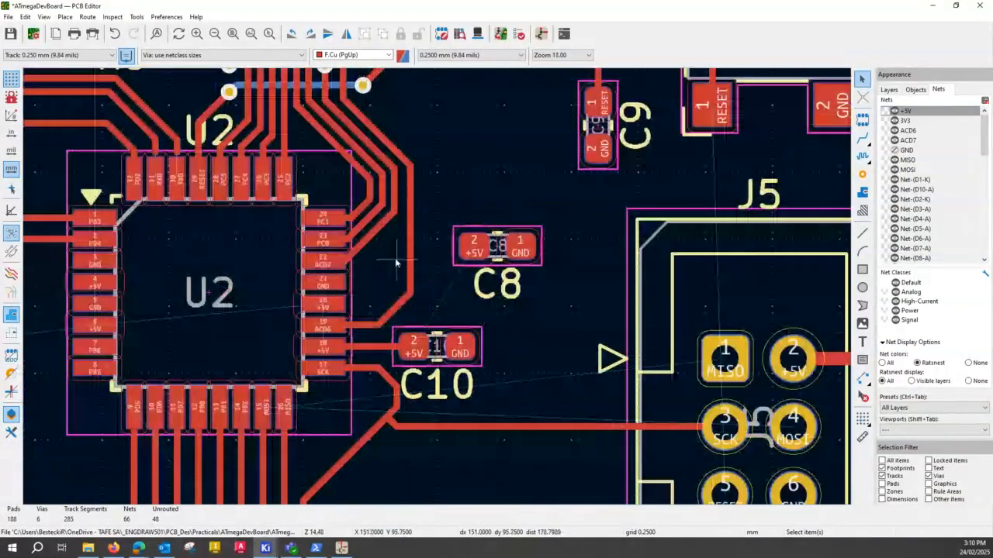
left_click(410, 284)
left_click_drag(409, 284, 436, 286)
left_click(412, 242)
left_click_drag(412, 242, 439, 235)
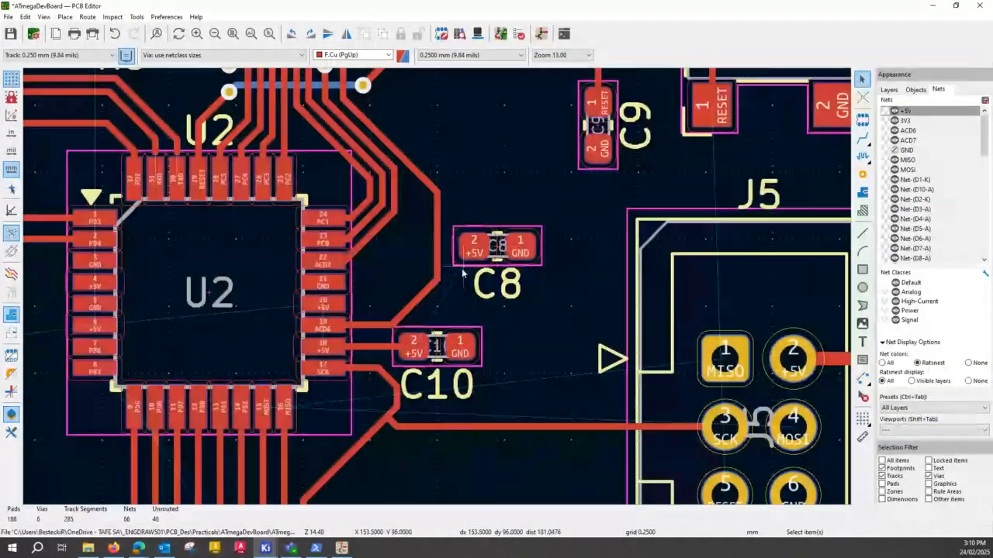
left_click(436, 260)
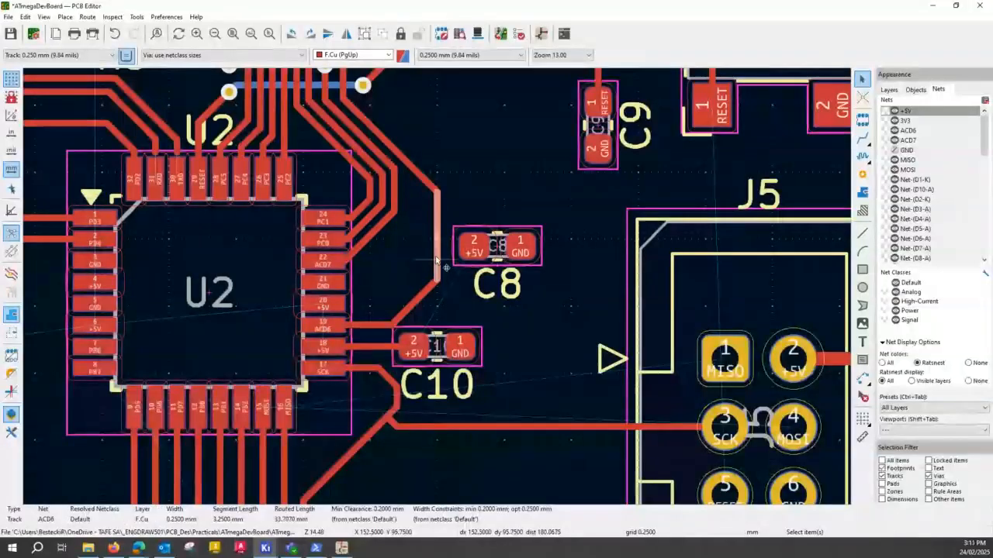
mouse_move(436, 260)
left_mouse_down()
mouse_move(471, 253)
mouse_move(444, 245)
left_mouse_up()
left_click(514, 256)
left_click_drag(513, 256, 376, 266)
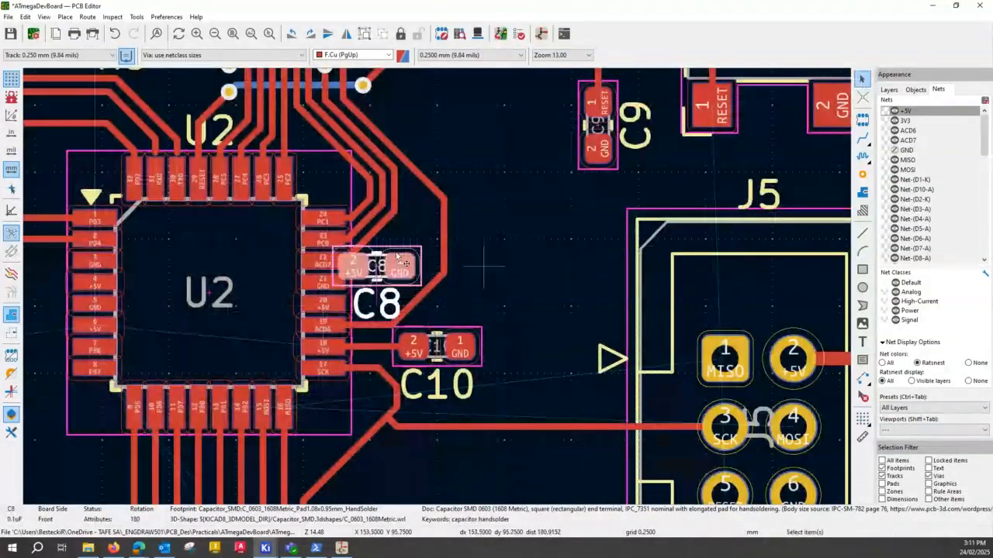
- Drag the diagonal and vertical ACD6 track segments farther out from U2 to make more room around C8
left_click(427, 293)
key("d")
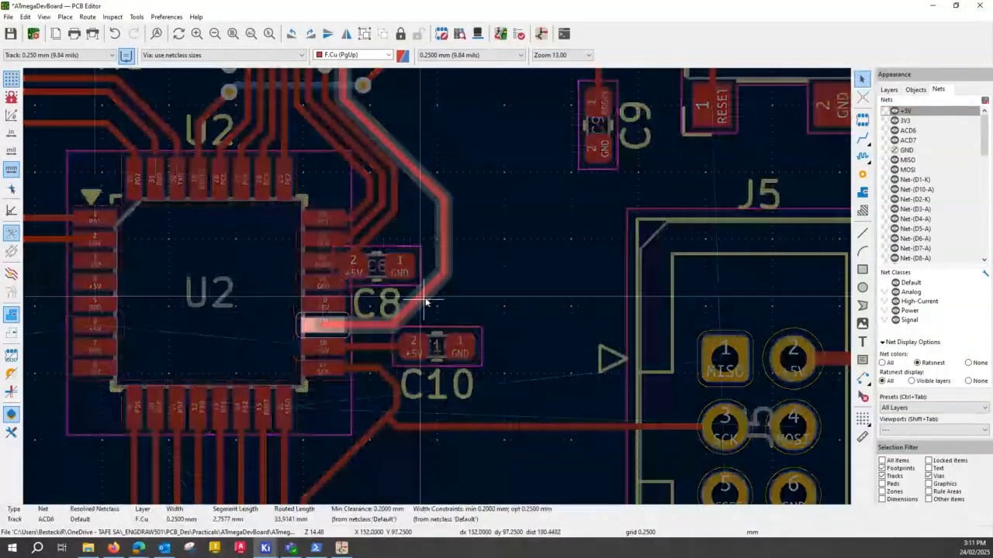
left_click(433, 307)
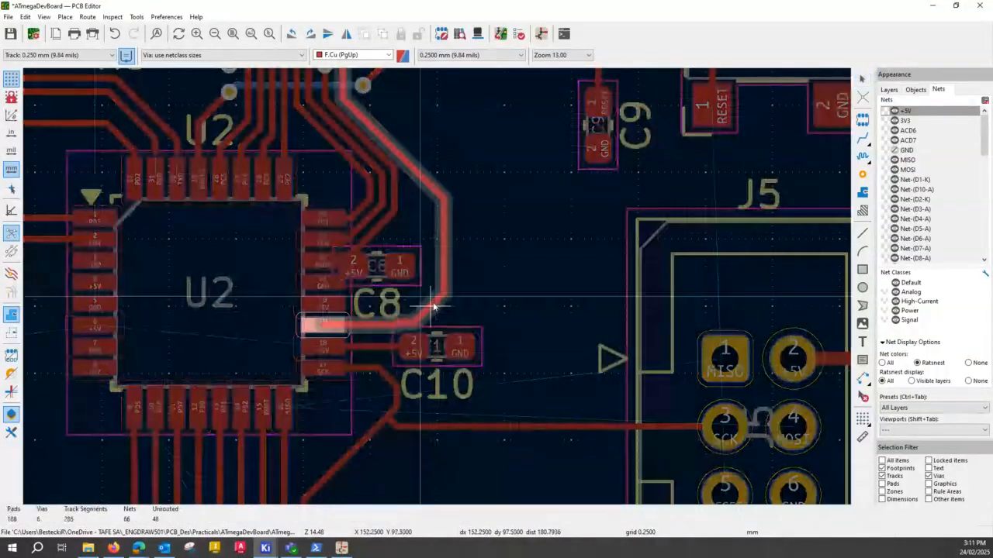
left_click(432, 304)
left_click(449, 266)
key("d")
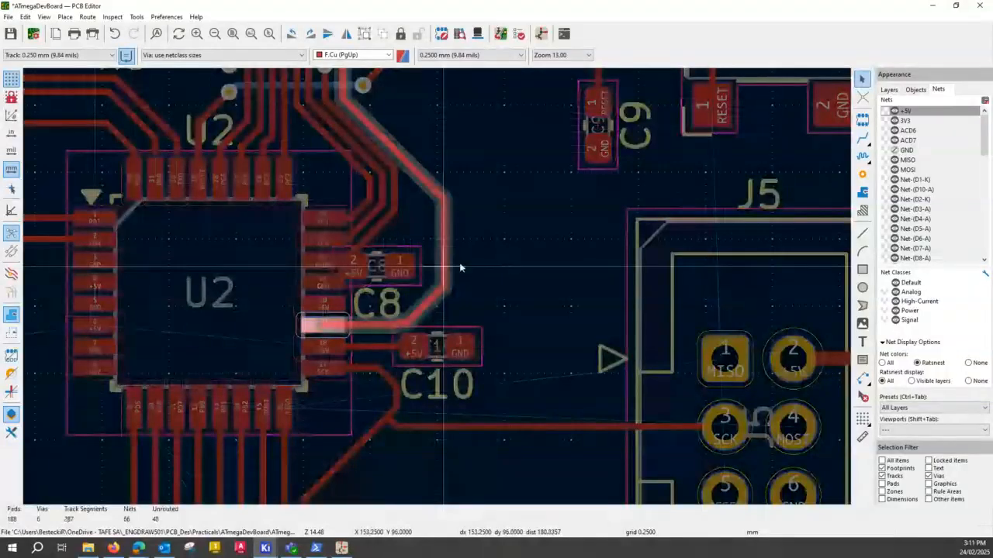
left_click(459, 267)
left_click(439, 290)
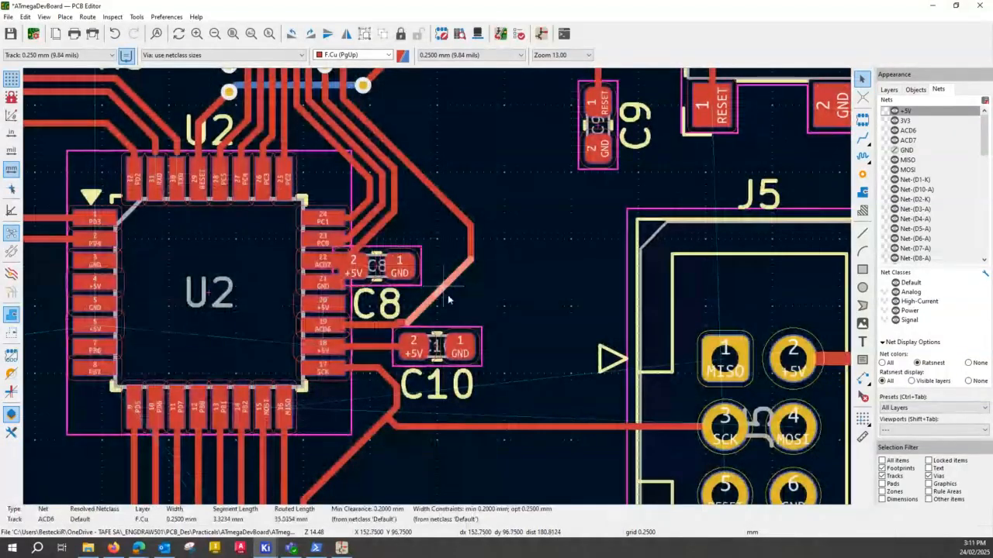
key("d")
left_click(452, 299)
- Move C8 to the gap beside U2's pads 20 and 21 and drag ACD6's lower diagonal segment clear of C8's GND pad
left_click(403, 282)
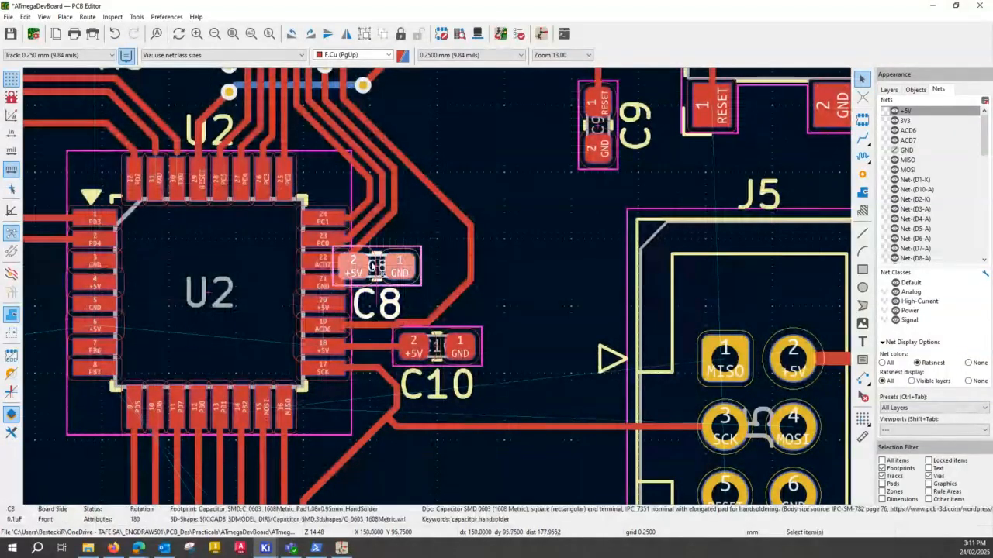
key("m")
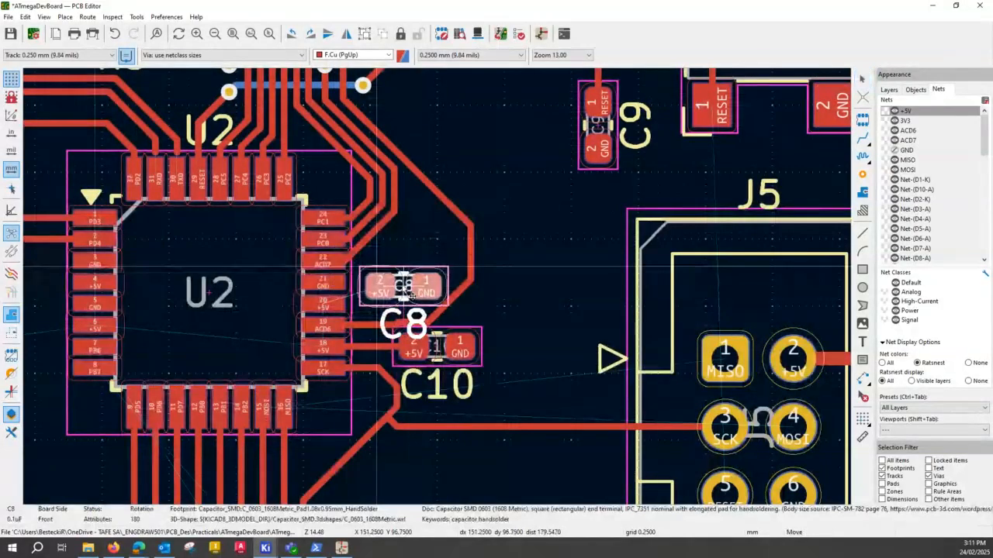
left_click(410, 293)
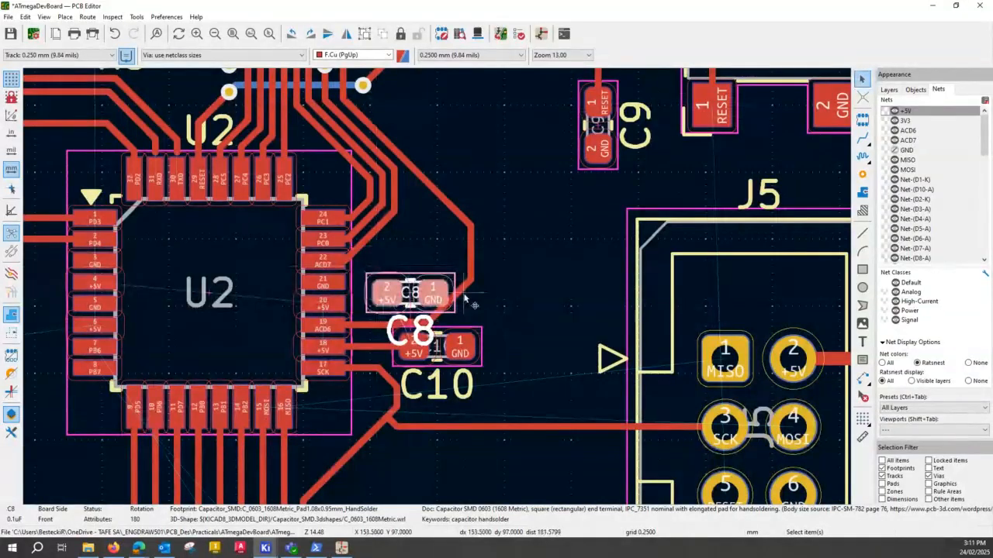
key("x")
left_click(487, 314)
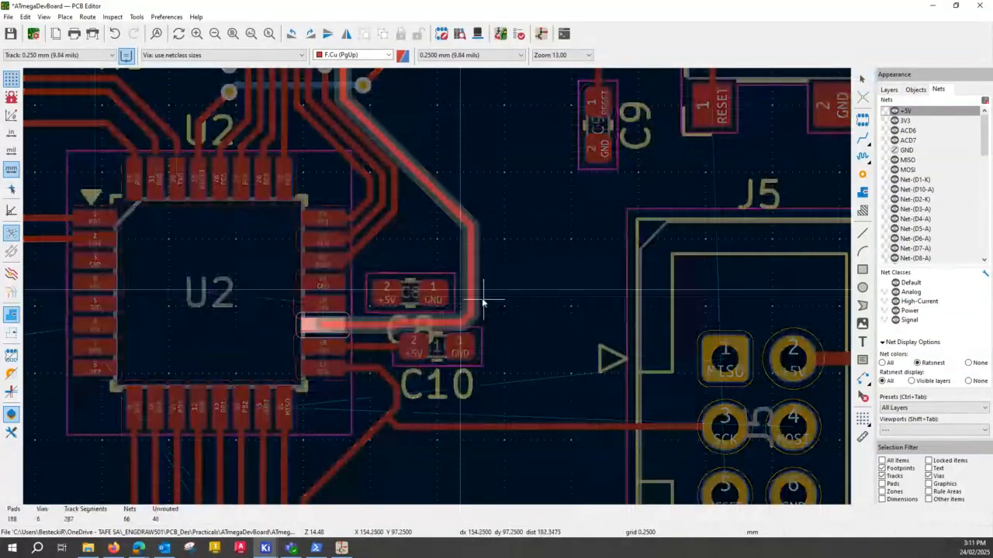
key("Escape")
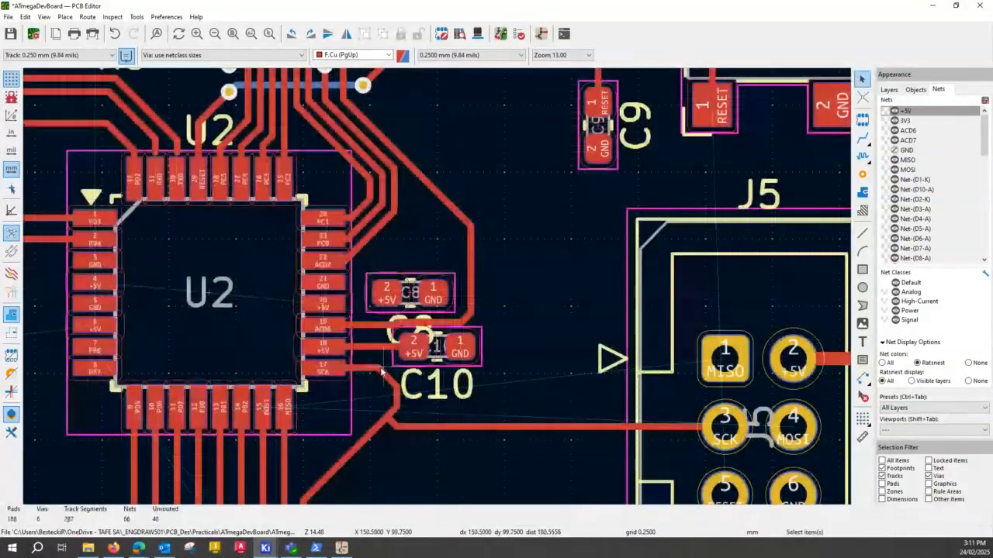
- Move C10 farther from U2 and away from the horizontal ACD6 track, leaving clearance above its pads
scroll(380, 372, "down", 2)
scroll(448, 275, "up", 4)
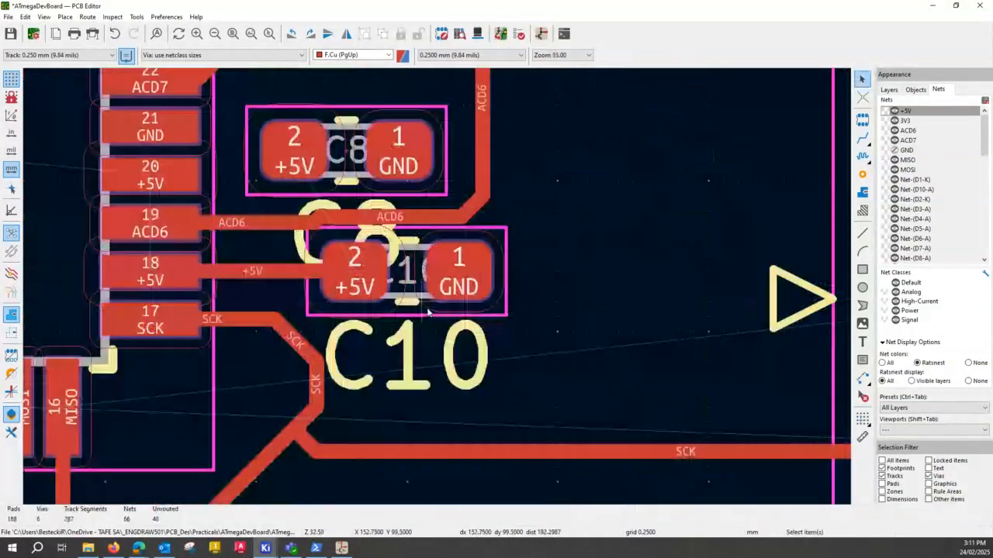
left_click(407, 285)
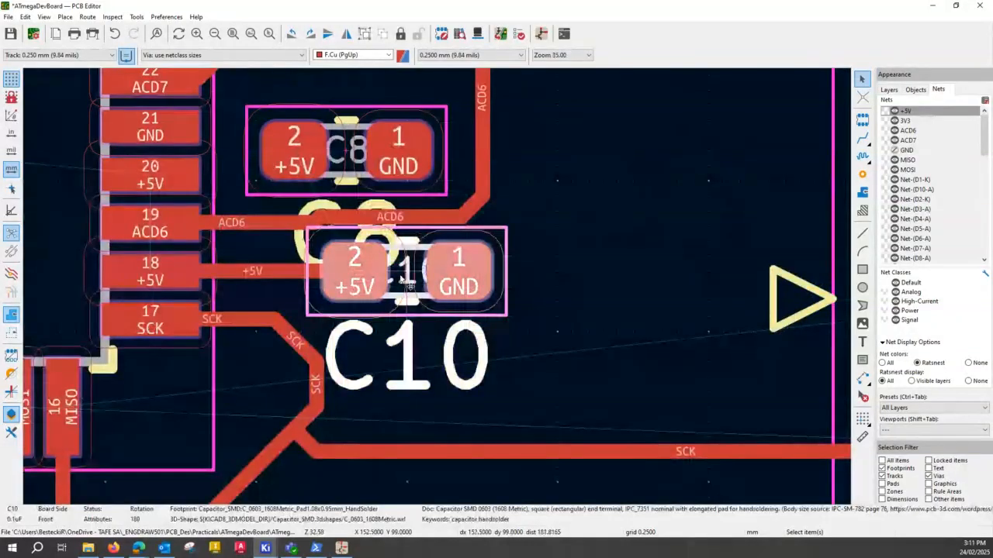
left_click_drag(402, 280, 458, 313)
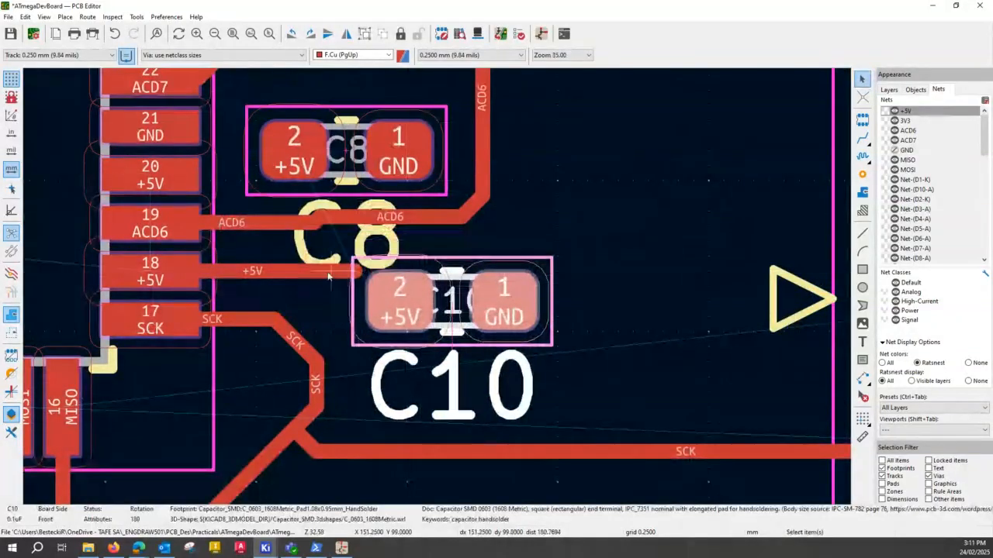
- Route a 0.250 mm +5V track from C10's pad 2 to the track from U2's pad 18 and delete the leftover stub
left_click(272, 273)
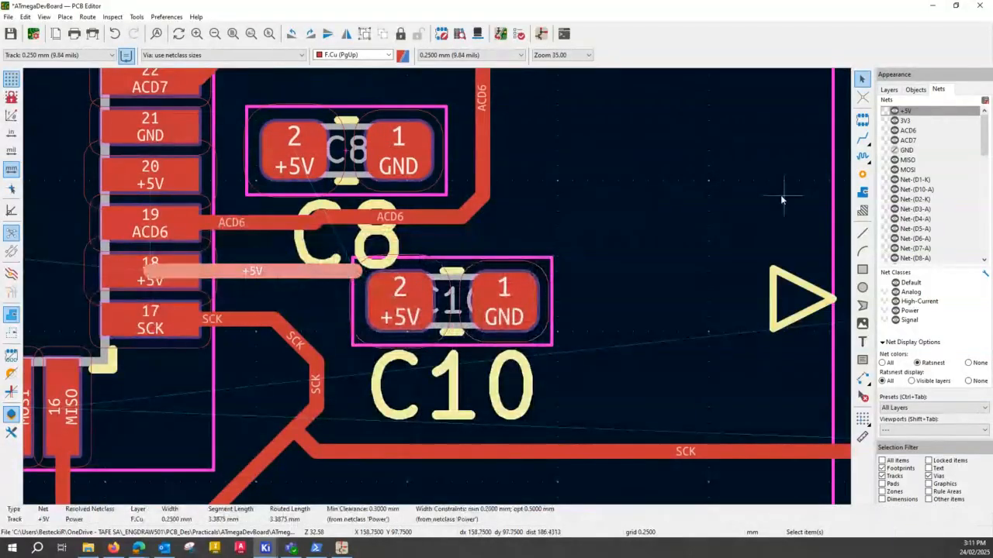
left_click(864, 139)
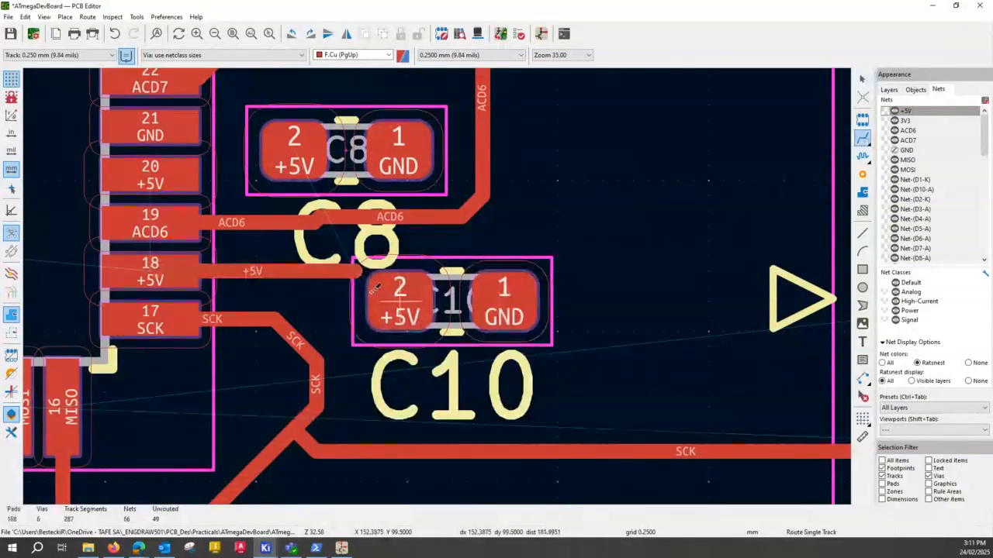
left_click(376, 287)
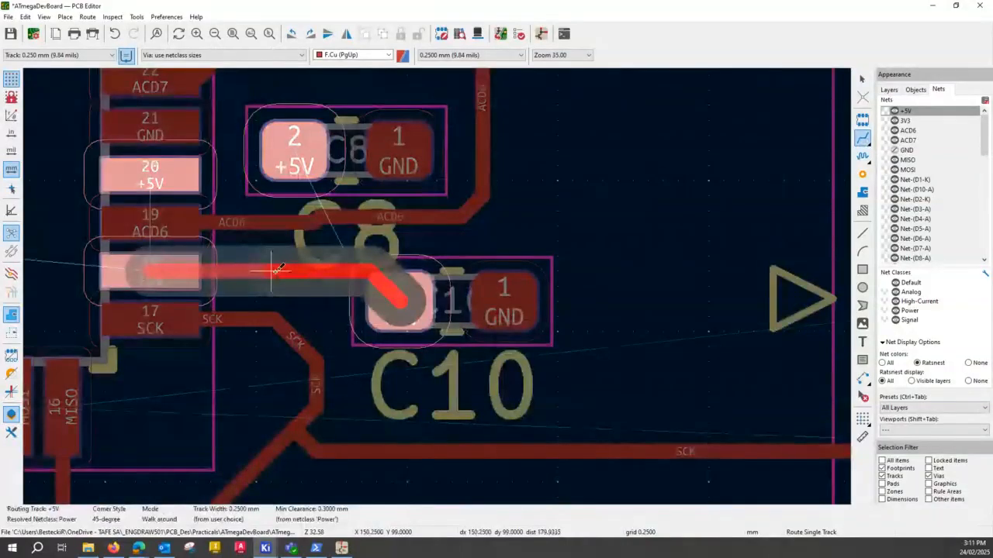
left_click(277, 269)
key("Escape")
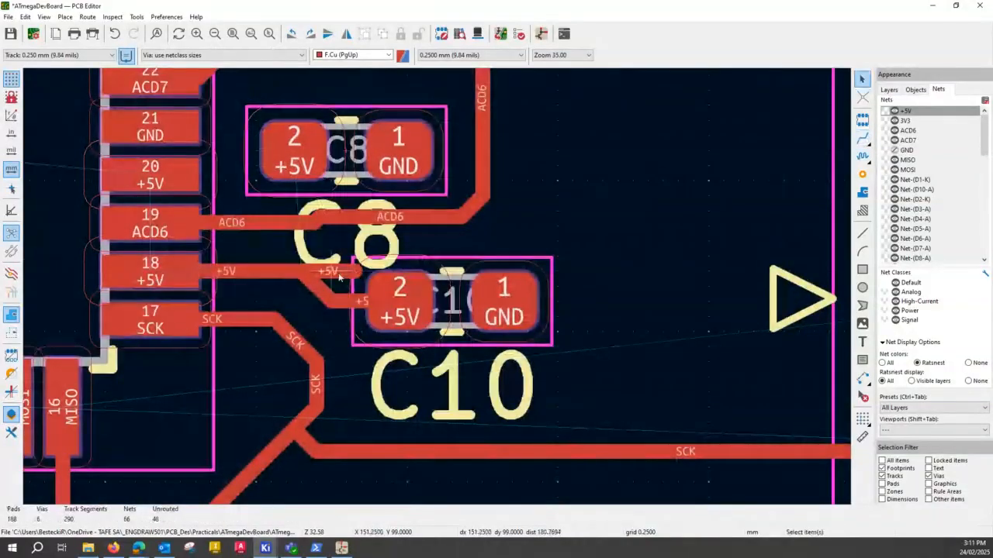
key("Delete")
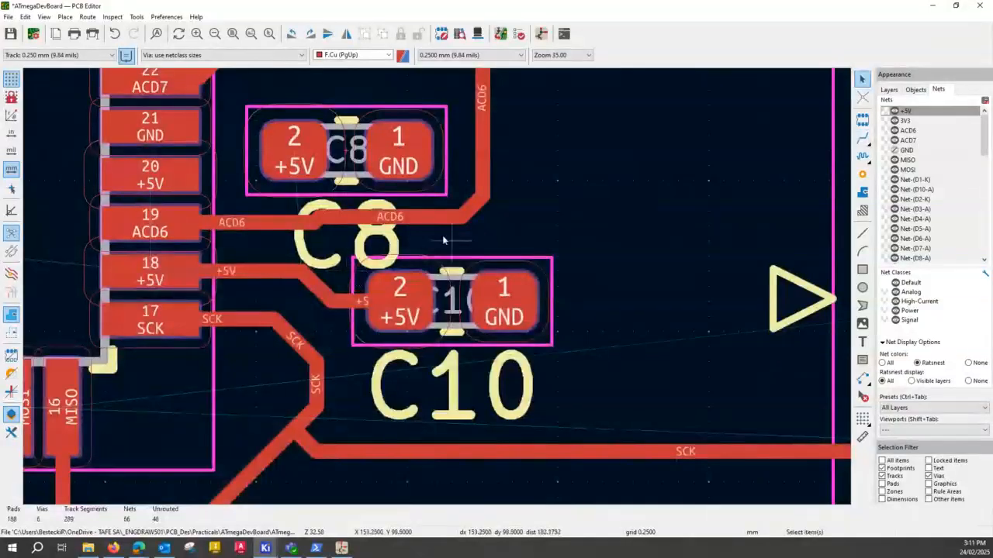
- Straighten the horizontal ACD6 track from U2's pad 19 and shift its vertical segment farther out from C8's GND pad
left_click(419, 224)
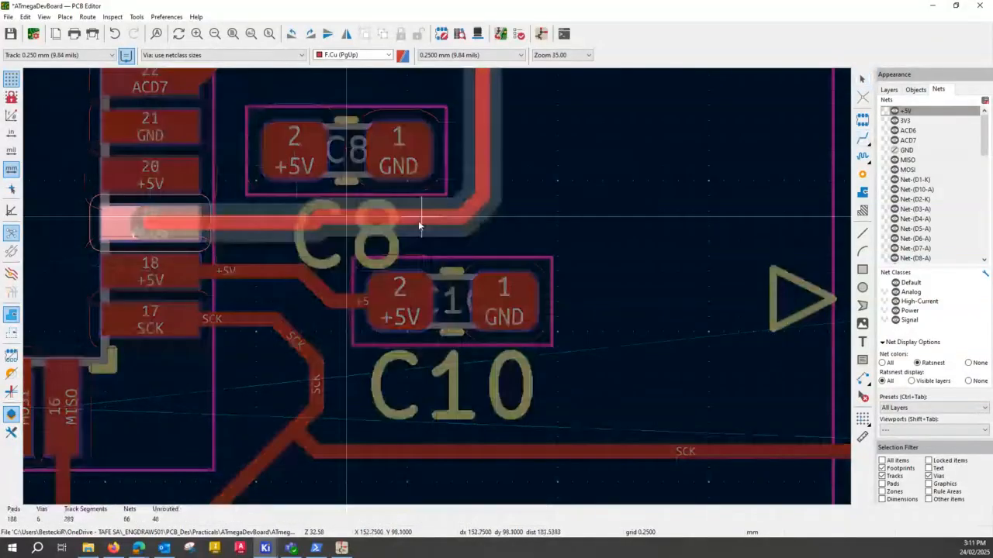
left_click_drag(420, 226, 419, 223)
left_click(481, 162)
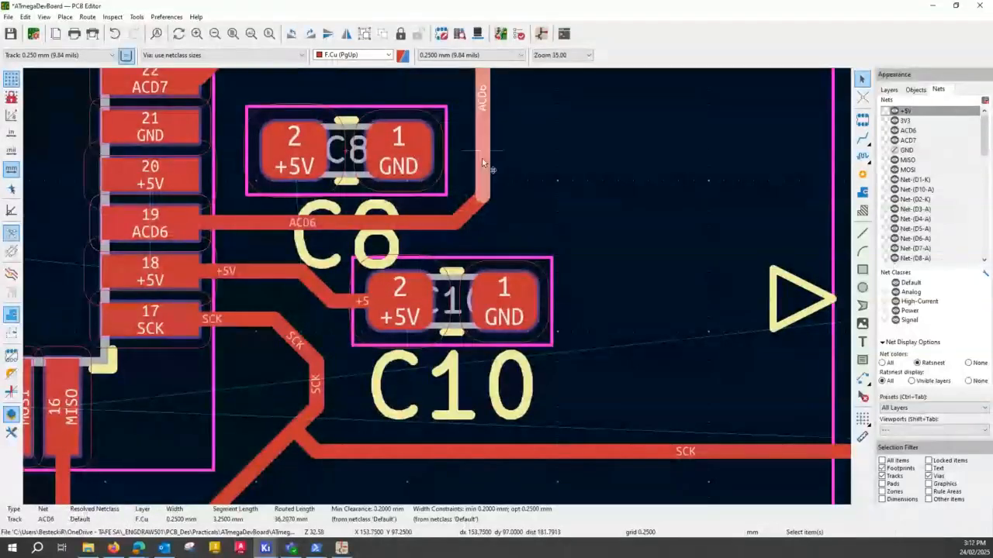
left_click_drag(482, 160, 529, 194)
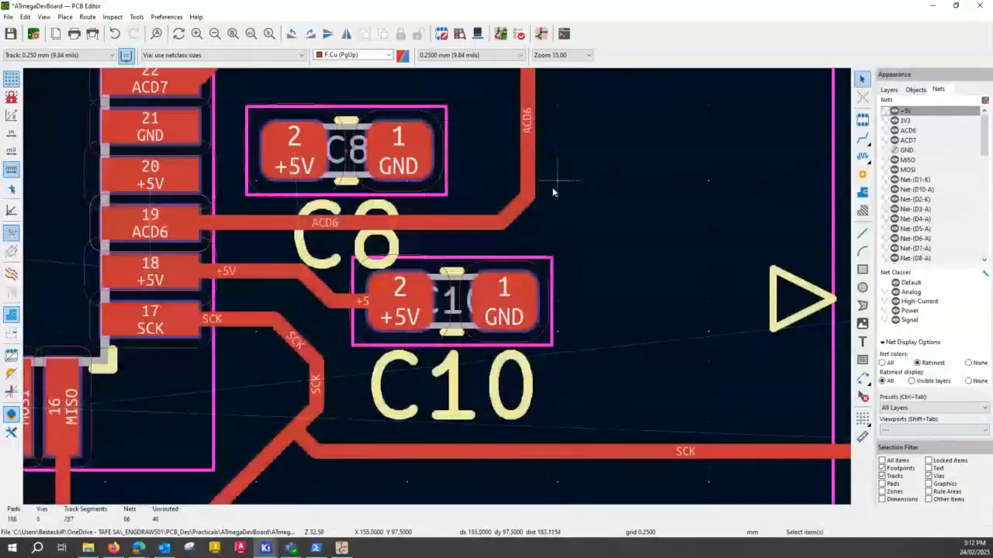
- Move C8 slightly farther from U2, keeping it inside the ACD6 track's bend
scroll(554, 192, "down", 3)
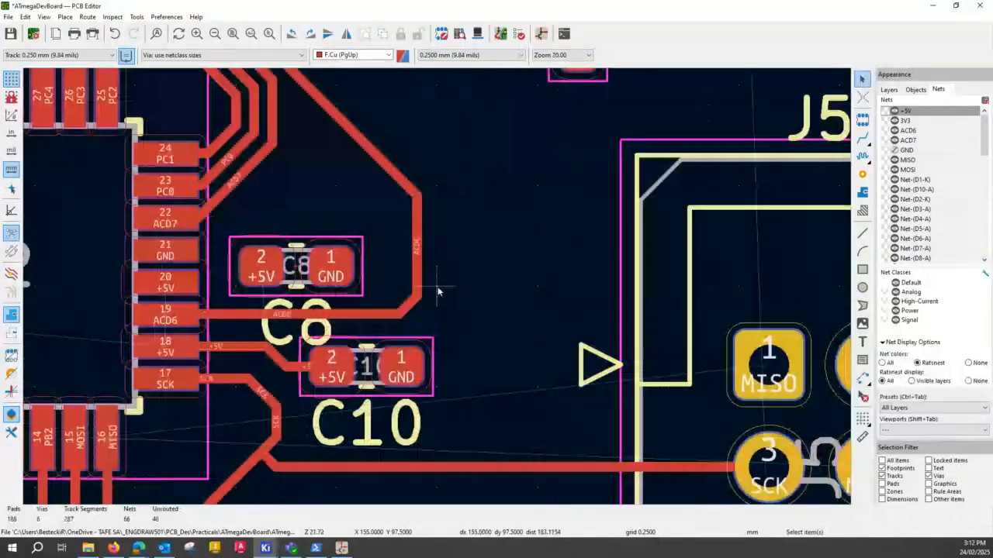
left_click(295, 277)
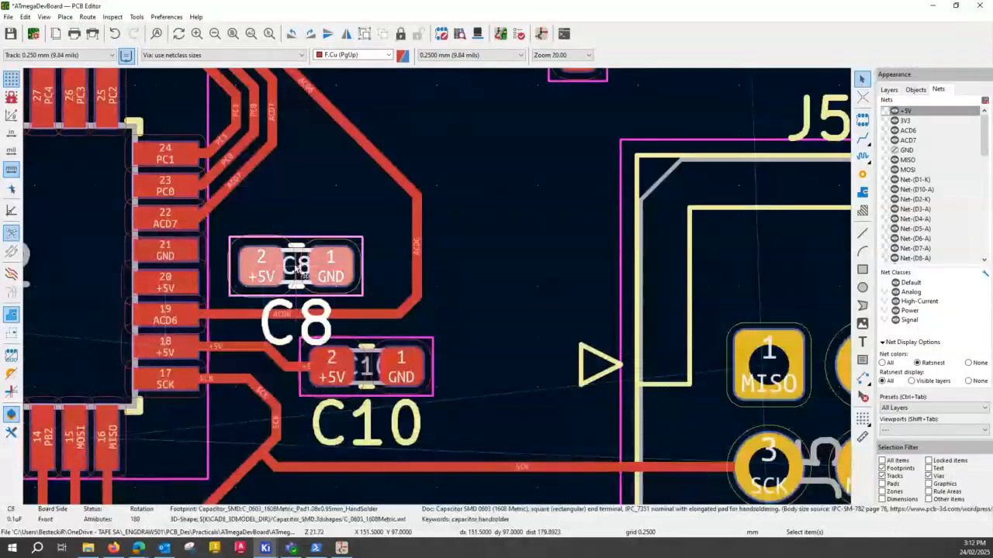
left_click_drag(298, 266, 320, 269)
left_click(314, 265)
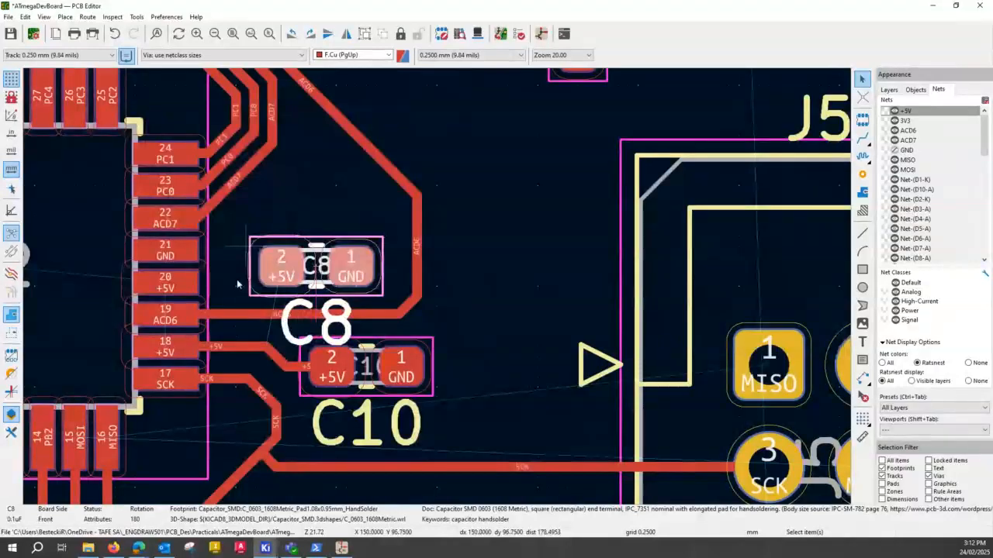
- Route a 0.250 mm +5V track from U2's pad 20 to C8's pad 2
key("x")
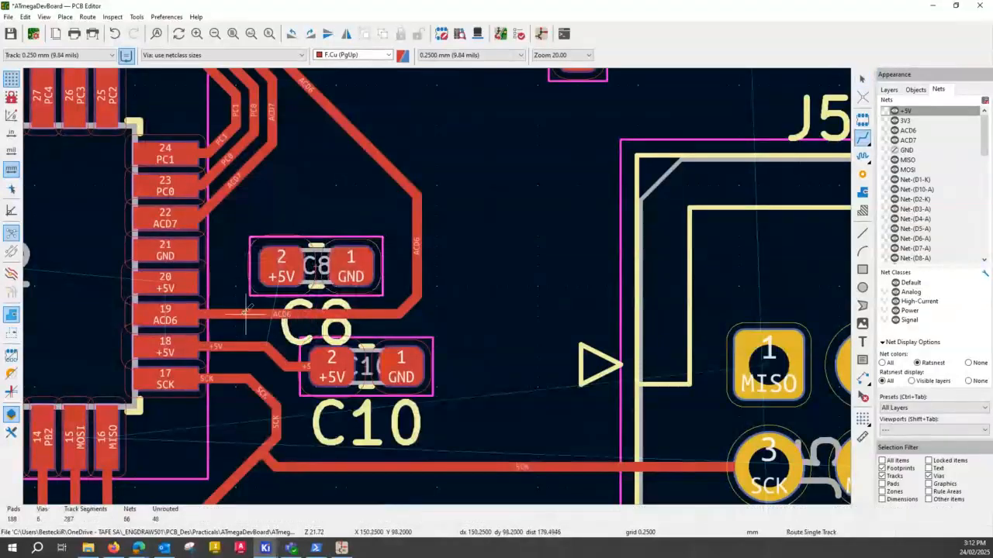
left_click(192, 283)
left_click(262, 268)
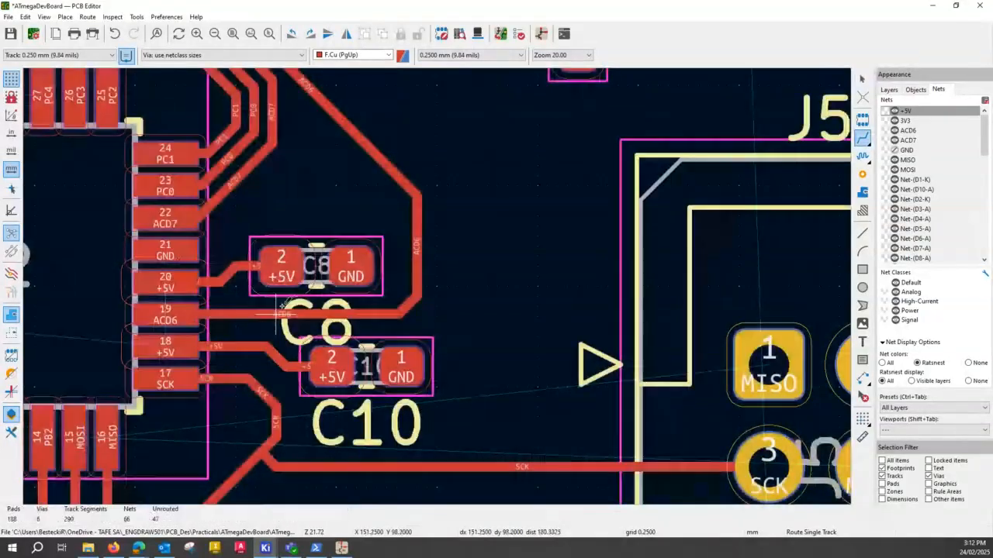
key("Escape")
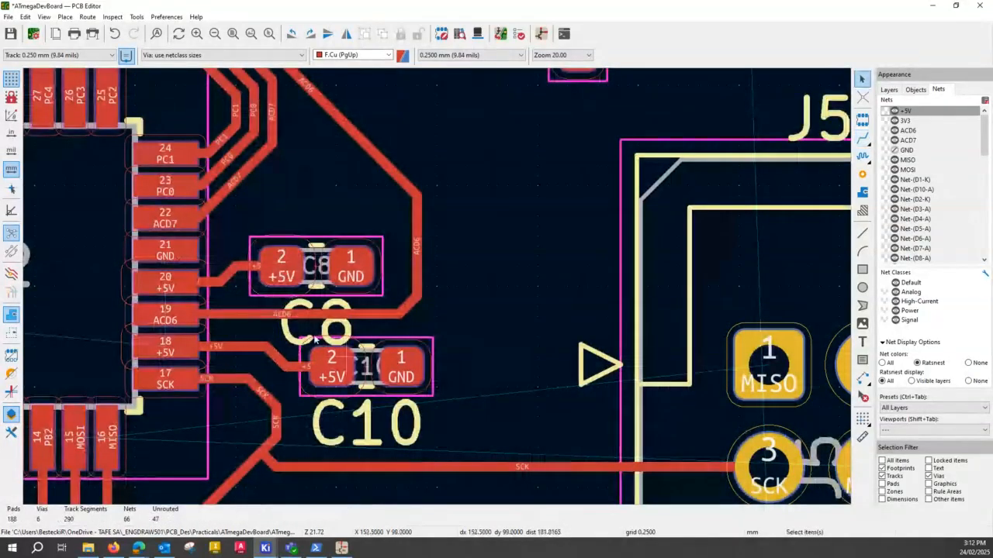
- Hide the ratsnest lines of the +5V net
left_click(342, 374)
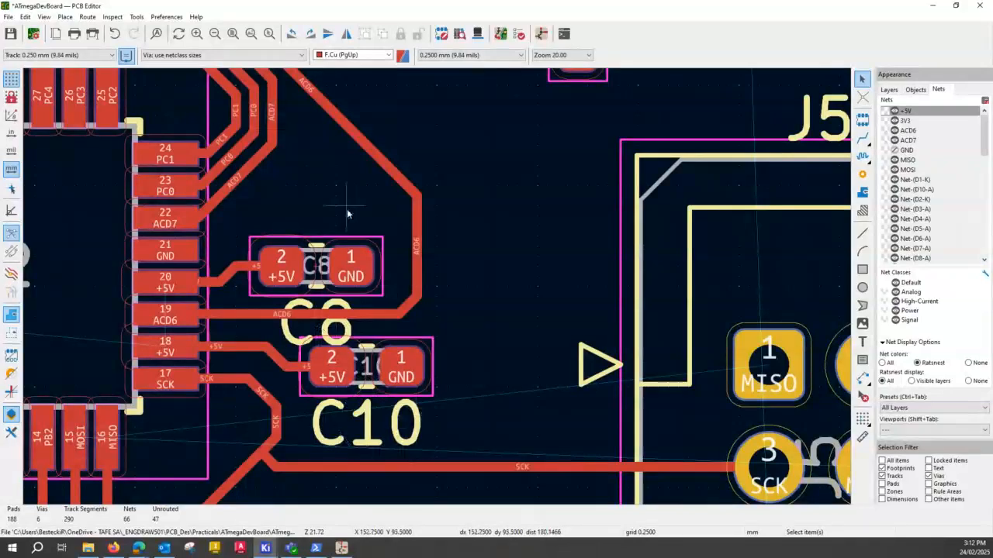
scroll(347, 211, "down", 2)
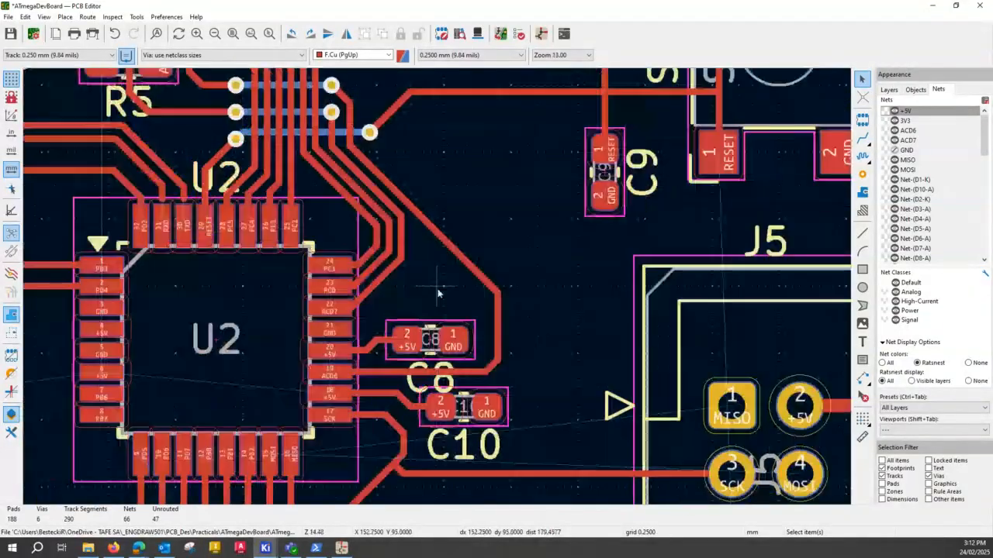
scroll(510, 353, "down", 2)
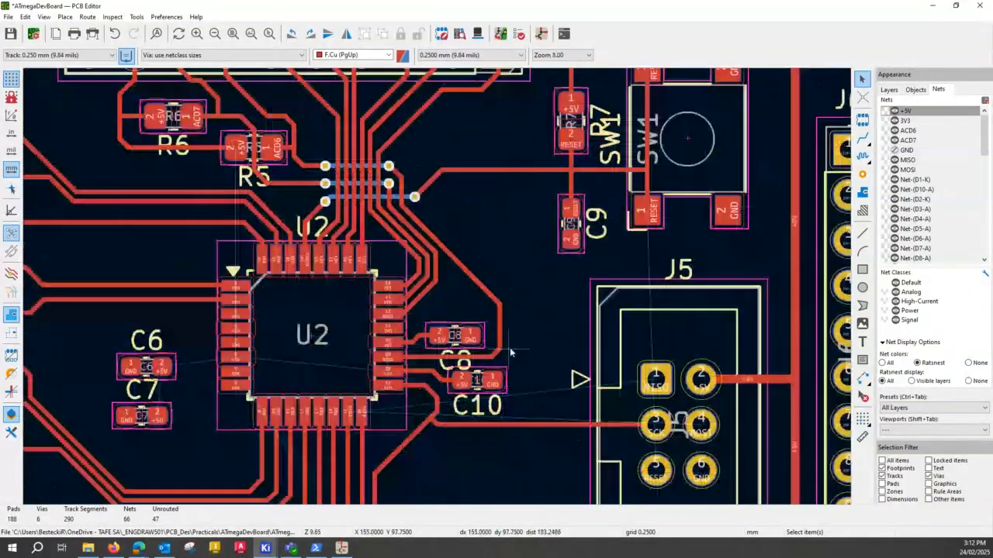
middle_click_drag(510, 349, 472, 287)
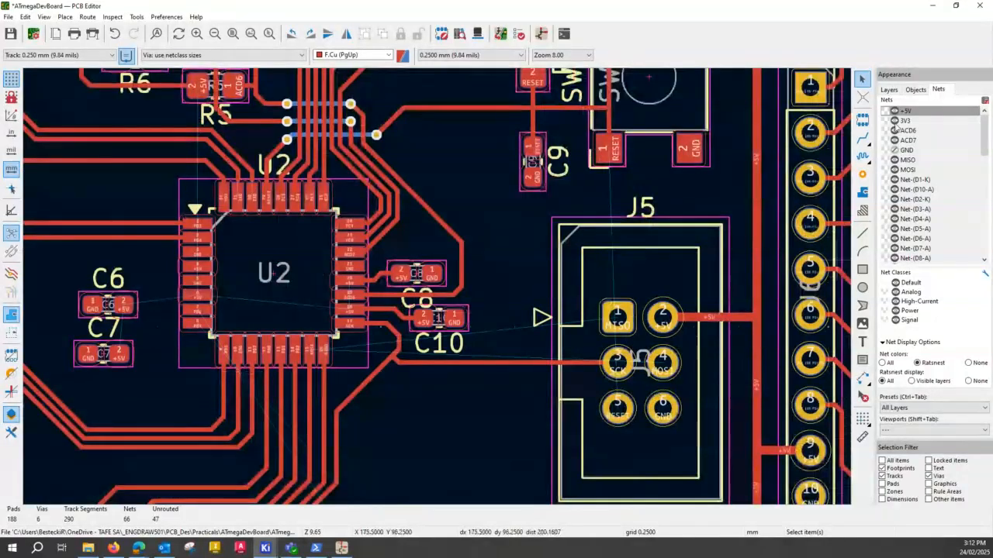
left_click(895, 112)
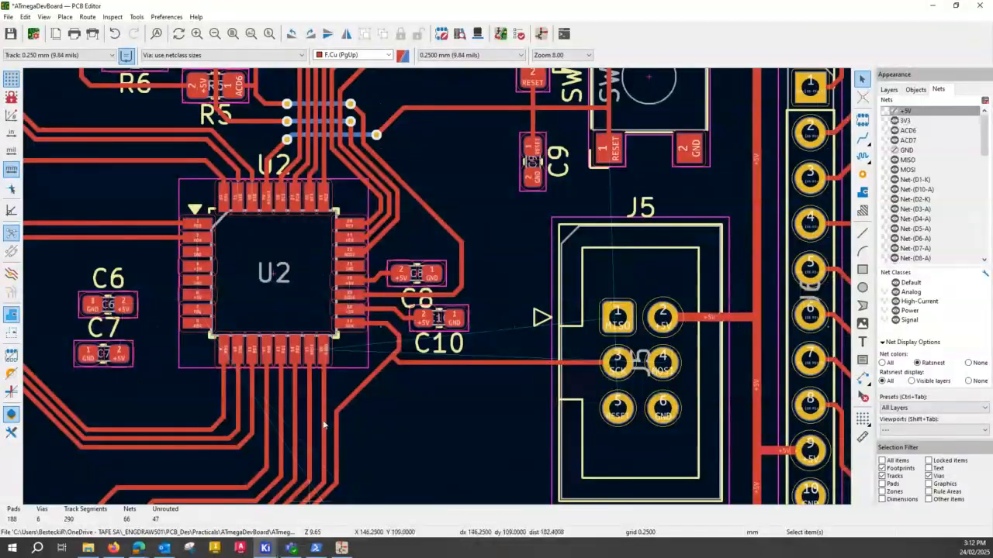
- Examine the remaining connections around U2, J5 and J2, then the tracks leaving U2's pads 9 to 16
scroll(409, 414, "down", 2)
scroll(438, 289, "down", 2)
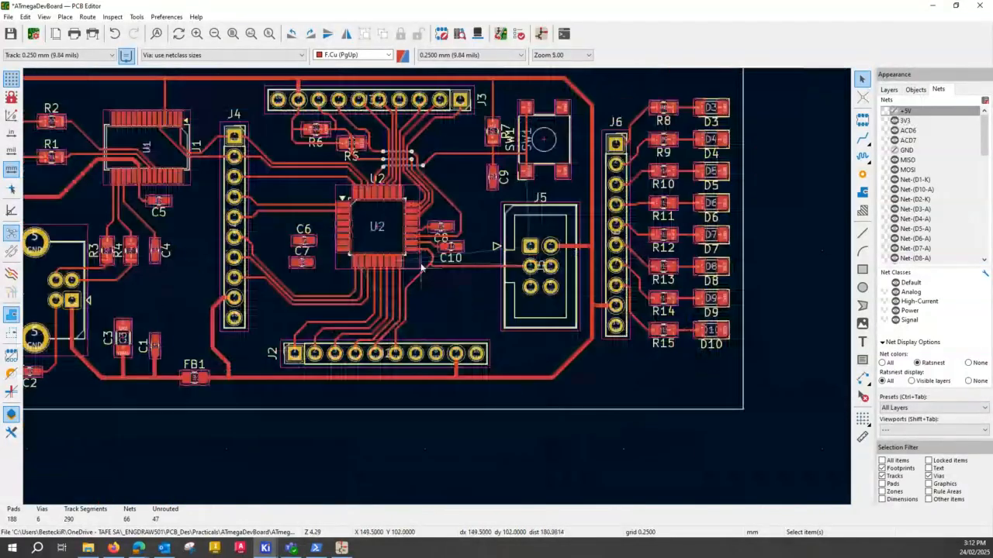
middle_click_drag(421, 268, 440, 376)
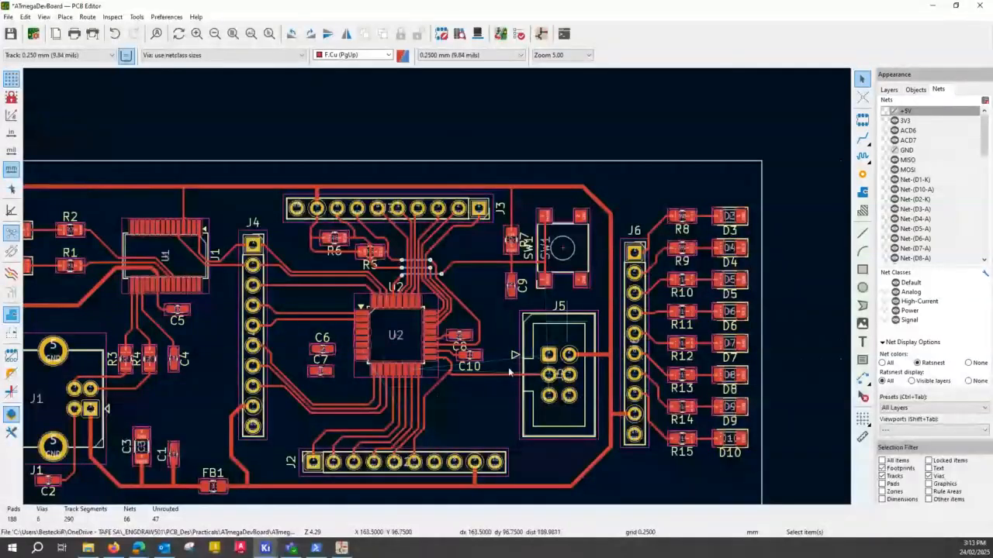
scroll(509, 373, "up", 2)
scroll(446, 92, "up", 1)
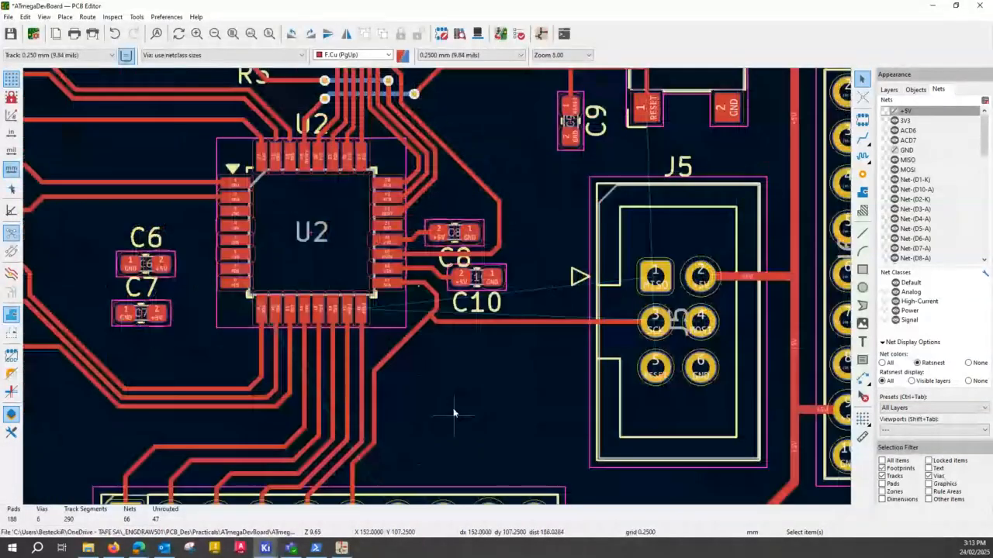
middle_click_drag(454, 411, 464, 298)
middle_click_drag(390, 293, 397, 310)
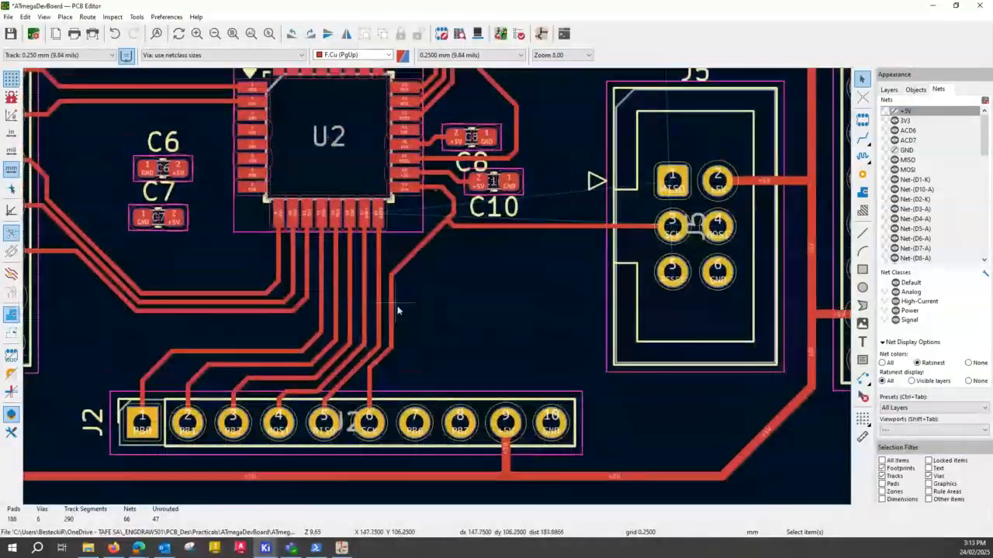
scroll(397, 310, "up", 1)
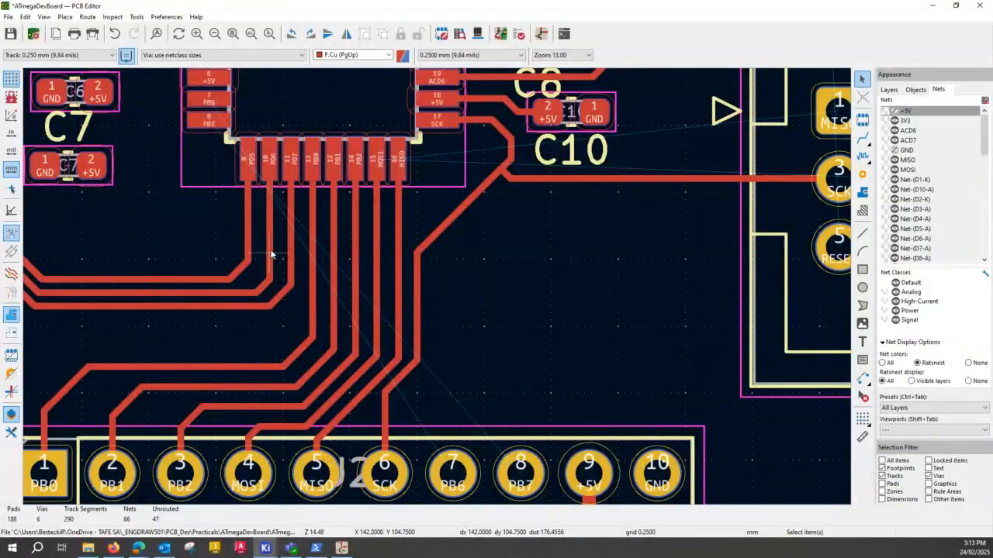
scroll(271, 253, "up", 2)
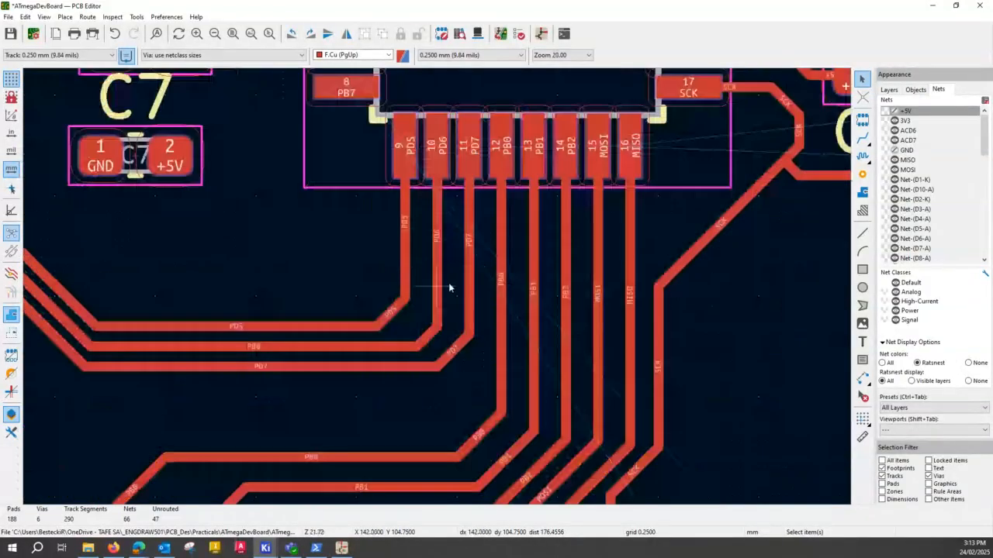
middle_click_drag(449, 286, 354, 276)
middle_click_drag(445, 294, 388, 267)
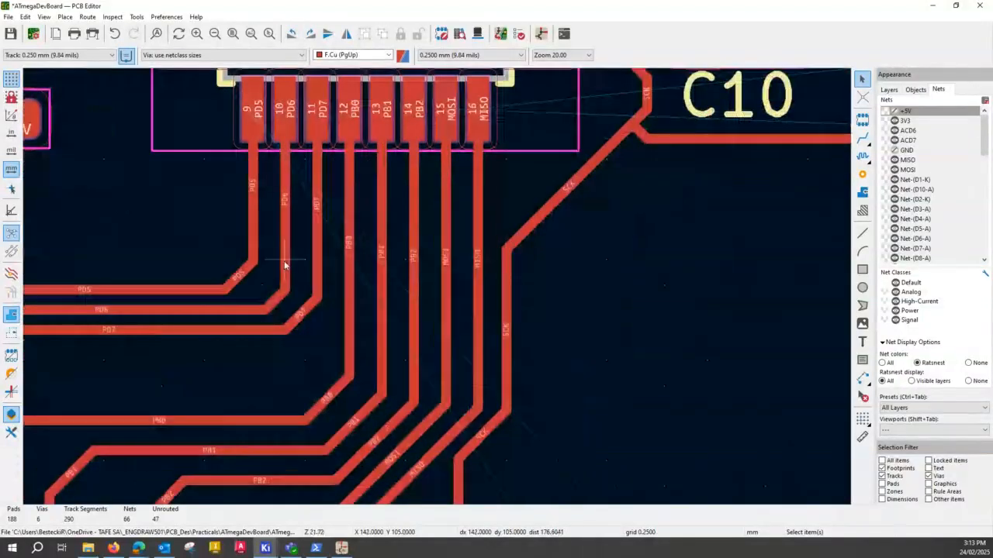
- Try to move the vertical PD6 track segment below U2's pad 10 closer to the PD5 track
left_click(284, 265)
key("grave")
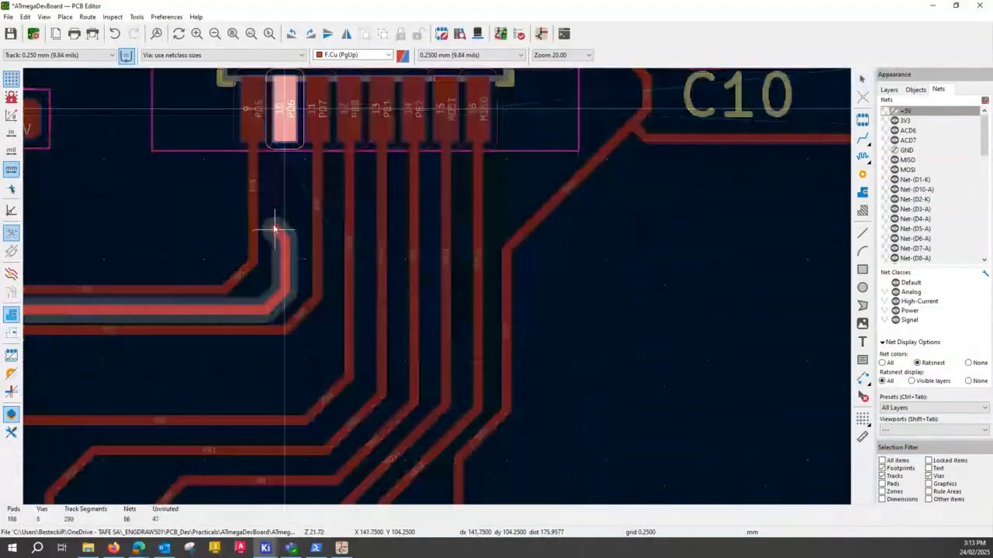
key("Escape")
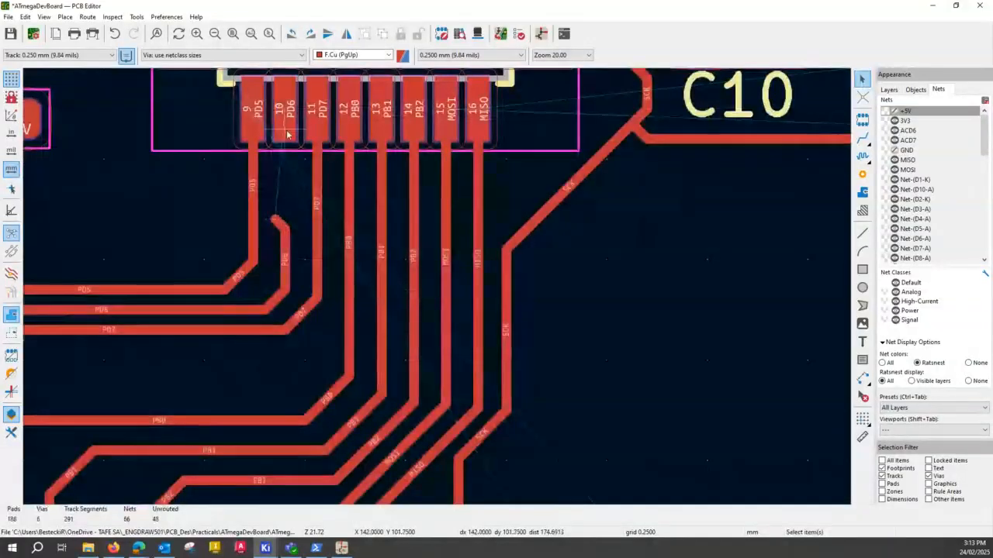
- Route a PD6 track at netclass width from U2's pad 10, close beside PD5, to the existing horizontal PD6 track
key("x")
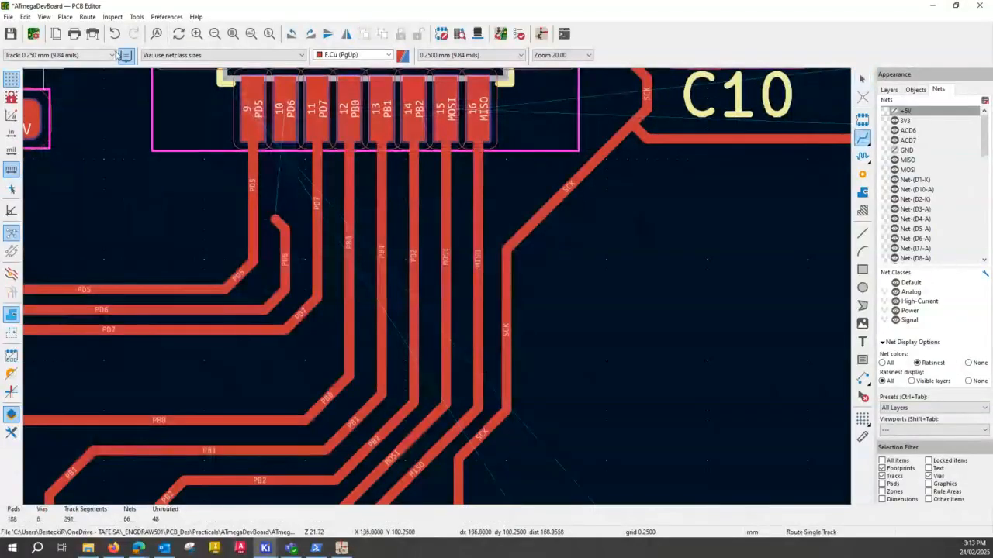
left_click(114, 55)
left_click(29, 66)
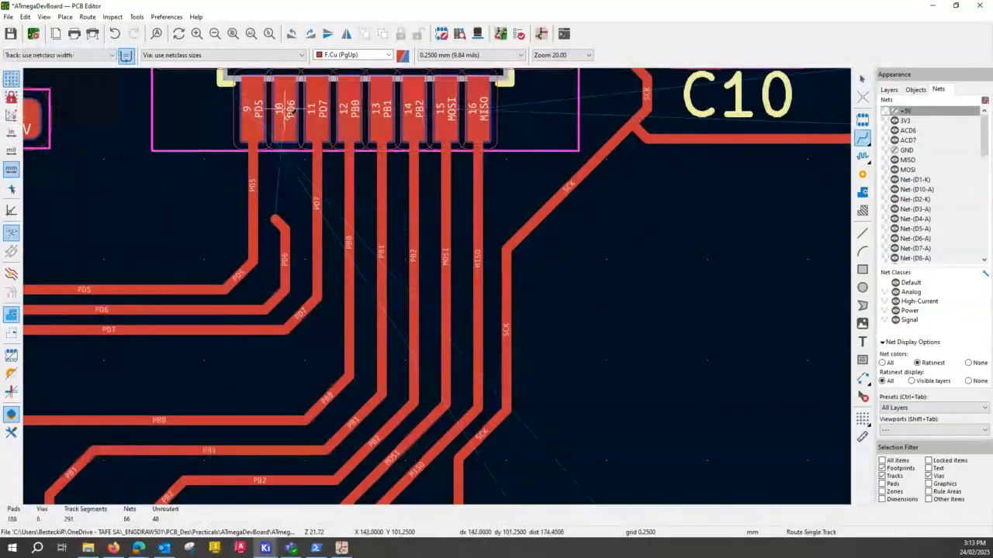
left_click(287, 112)
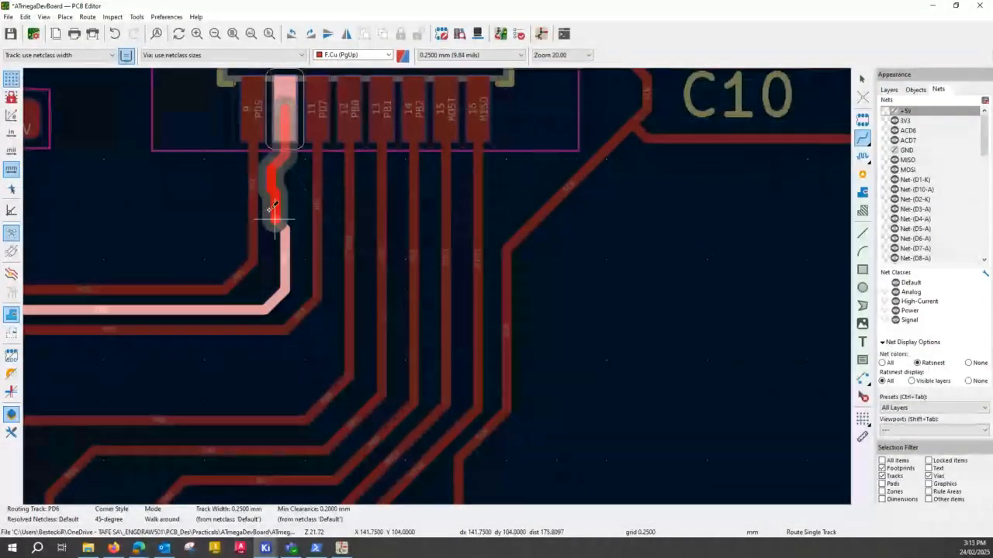
left_click(256, 308)
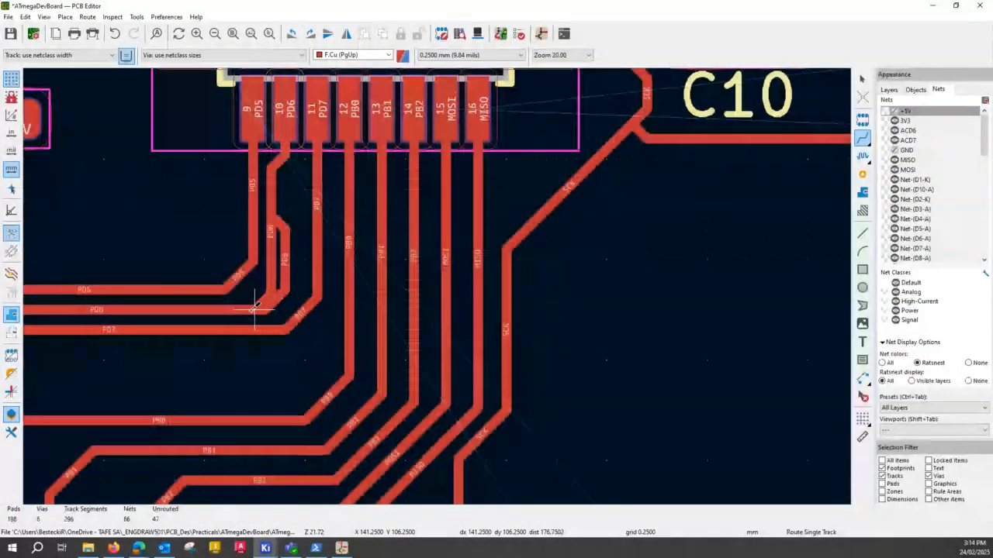
- Delete the leftover segments of the old PD6 track and shift the new track's diagonal bend close alongside PD5
key("Escape")
left_click(286, 273)
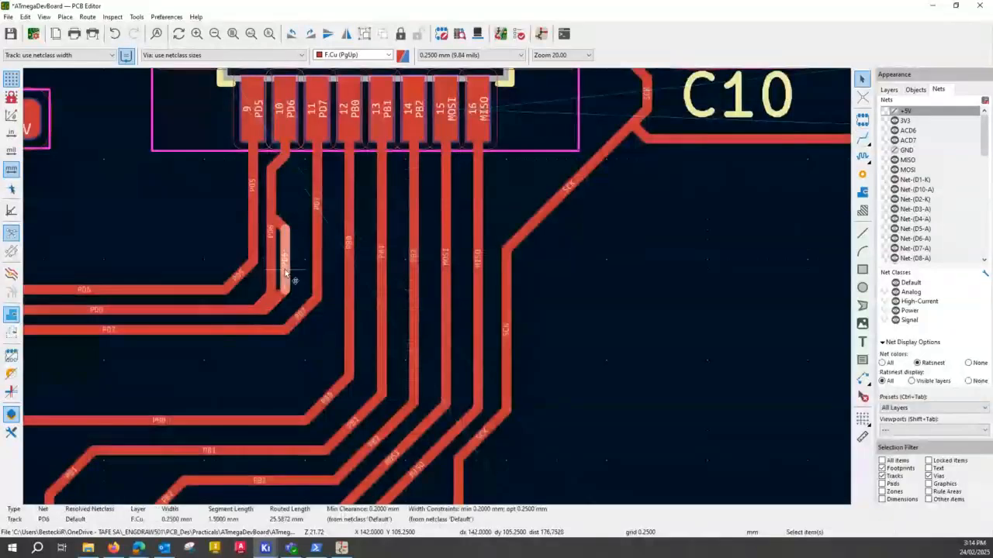
key("Delete")
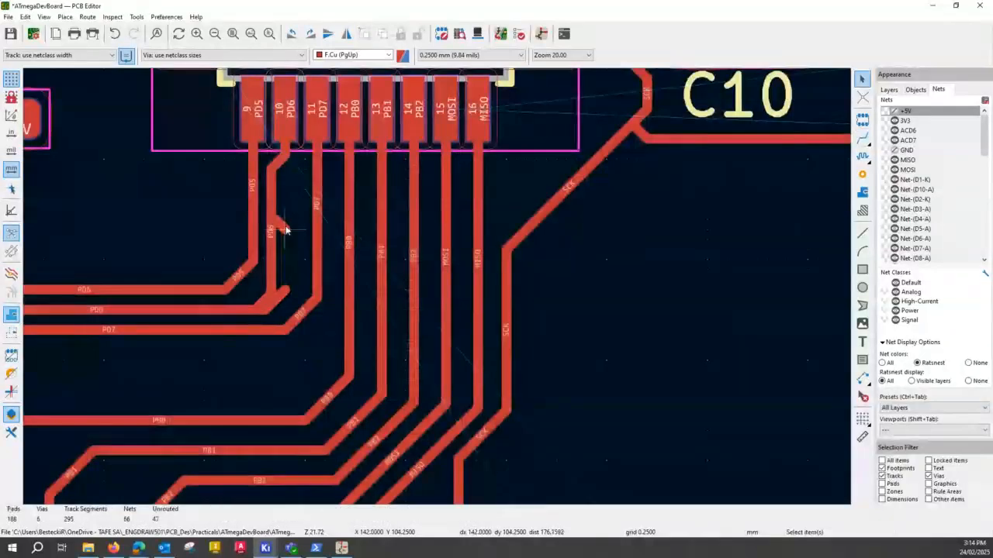
left_click_drag(286, 230, 285, 296)
left_click(288, 291)
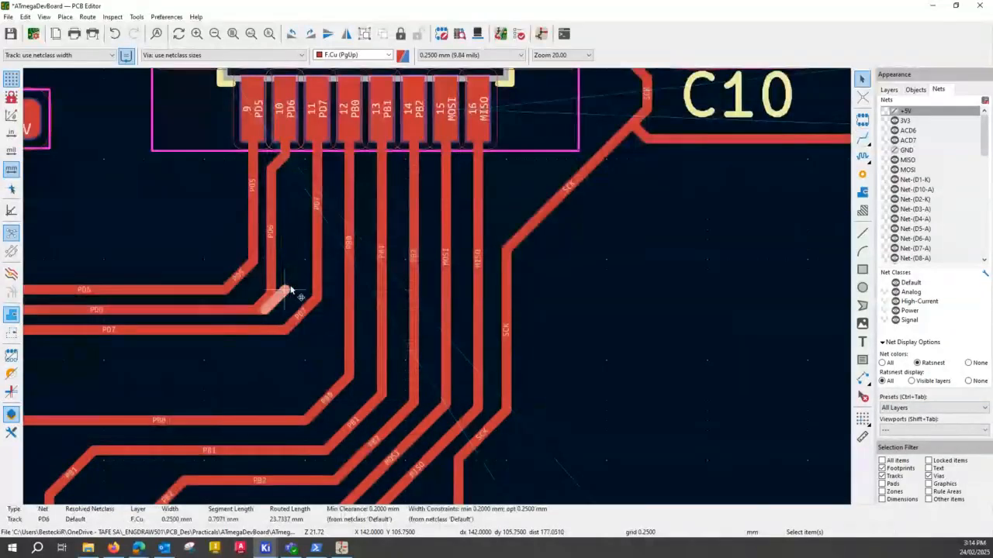
key("Delete")
key("Delete")
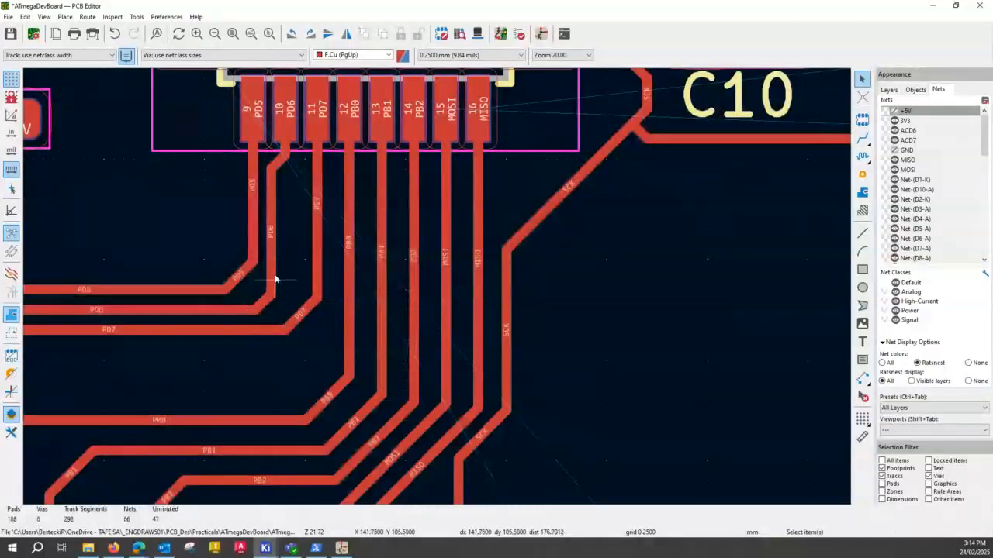
left_click(266, 304)
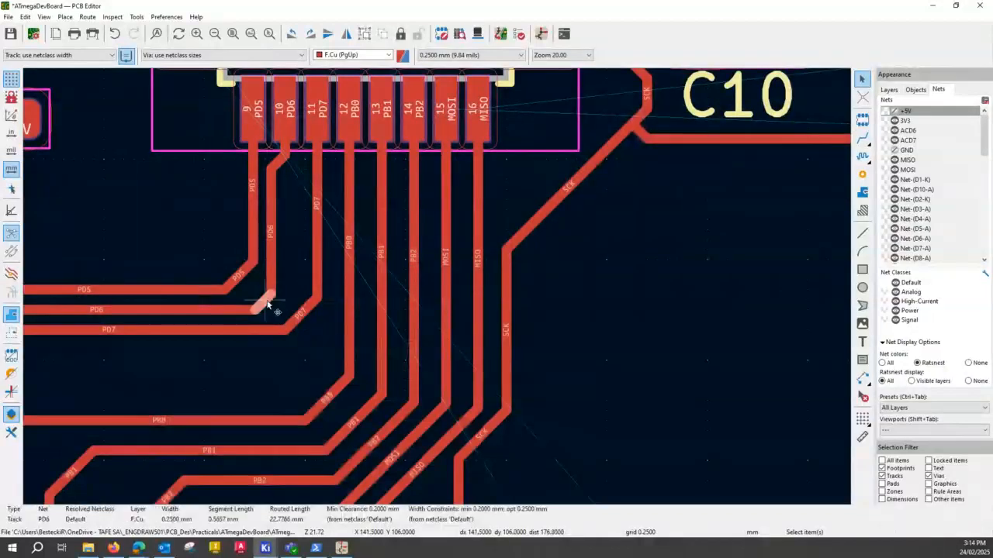
left_click_drag(266, 304, 256, 292)
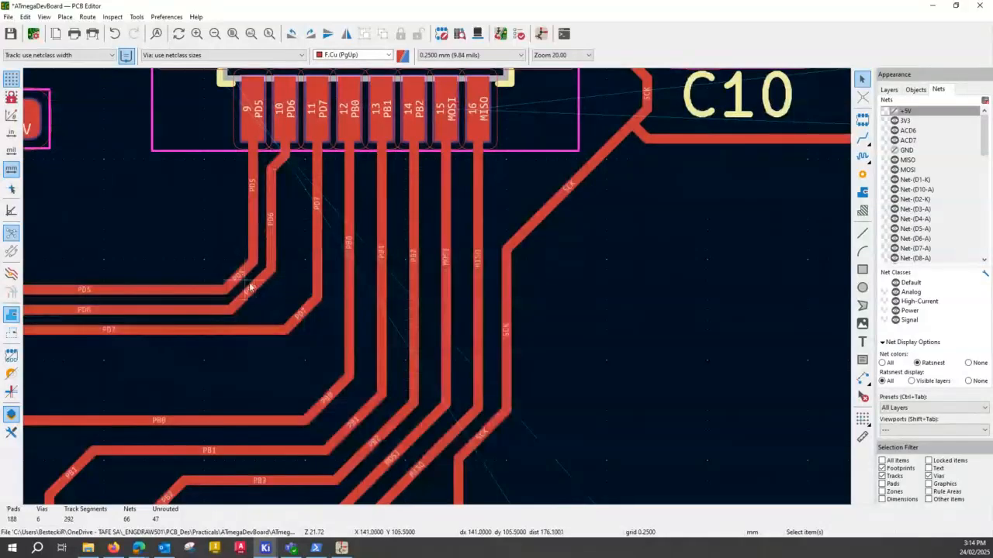
- Shift the PD7 track's vertical segment close to PD6 and reshape its corner into a diagonal parallel to PD6's bend
left_click(315, 244)
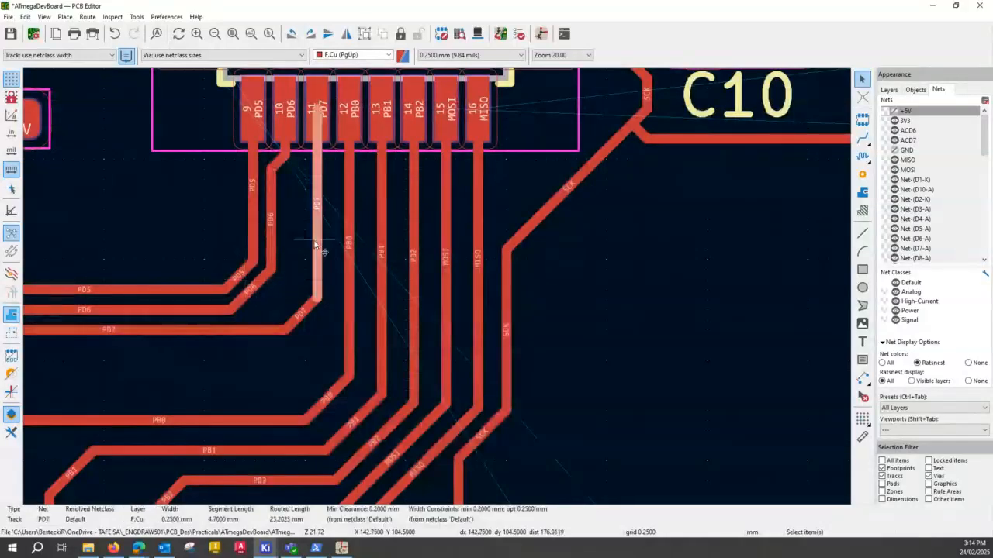
left_click_drag(314, 245, 295, 245)
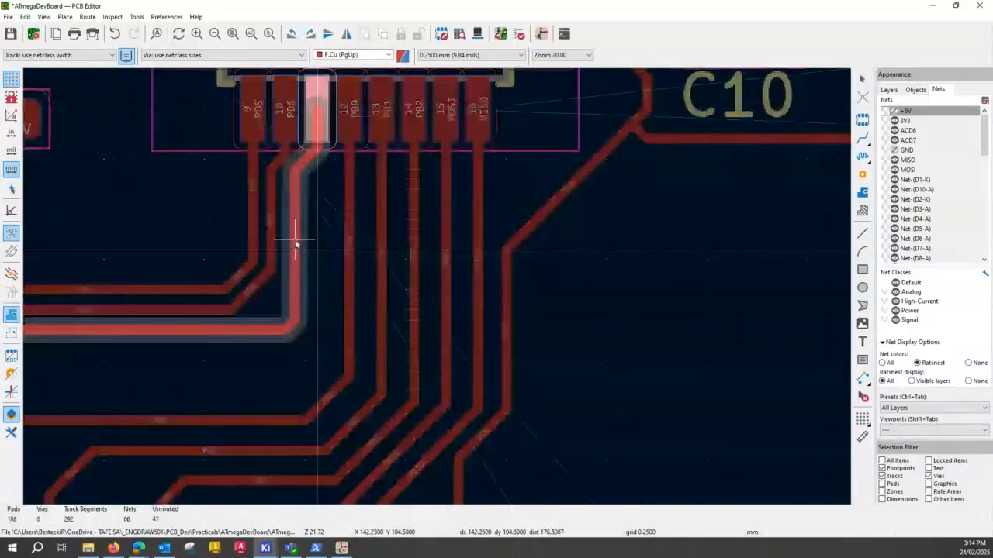
left_click_drag(295, 244, 289, 310)
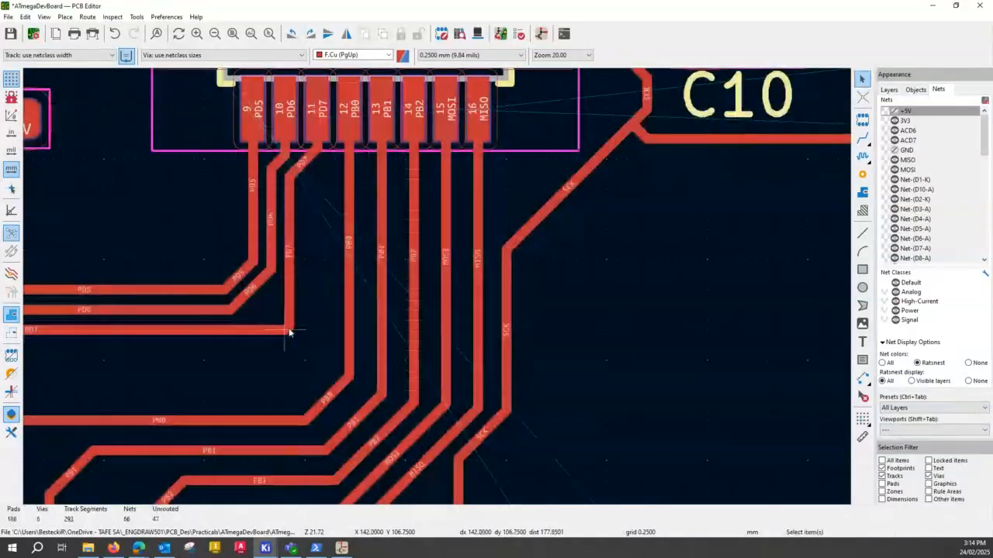
left_click(289, 332)
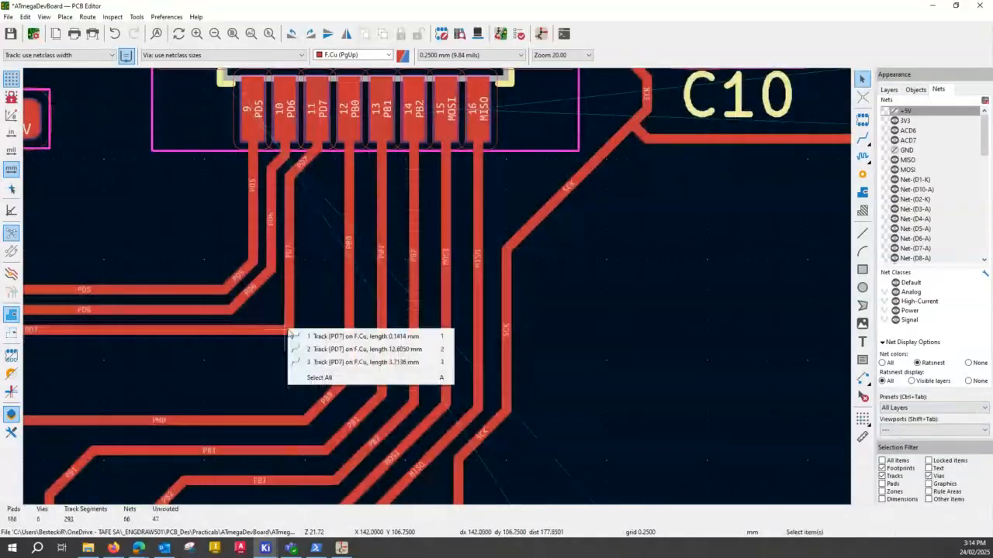
left_click(291, 336)
left_click_drag(291, 332, 261, 302)
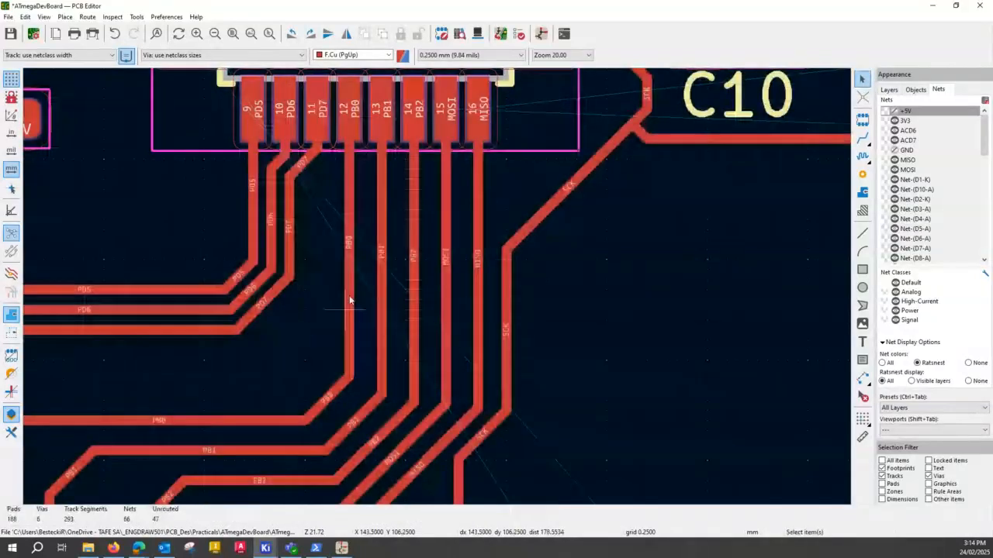
- Shift the diagonal and vertical segments of the PB0 and PB1 tracks inward so they run closely parallel beside PD7
left_click_drag(328, 399, 262, 341)
left_click_drag(353, 233, 309, 233)
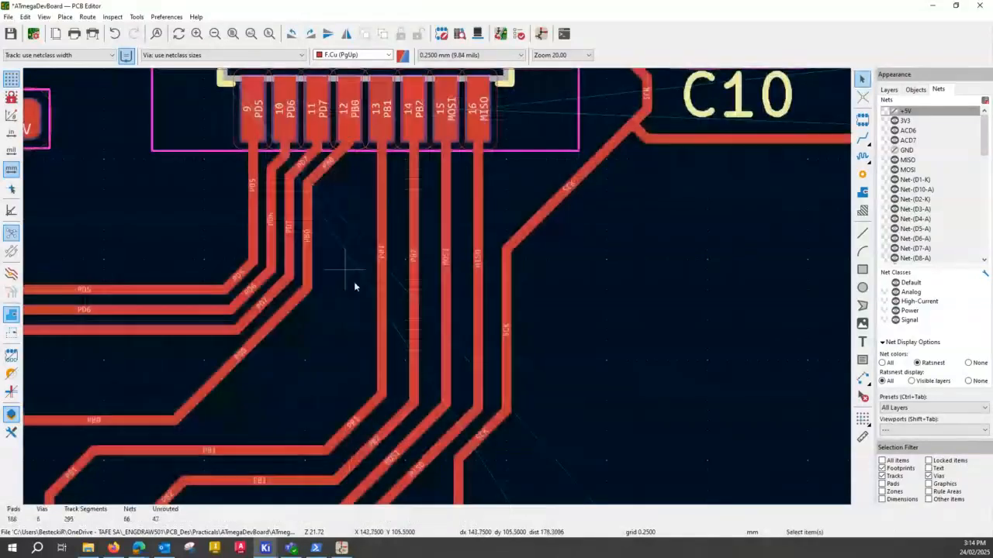
left_click_drag(363, 420, 274, 348)
left_click(381, 229)
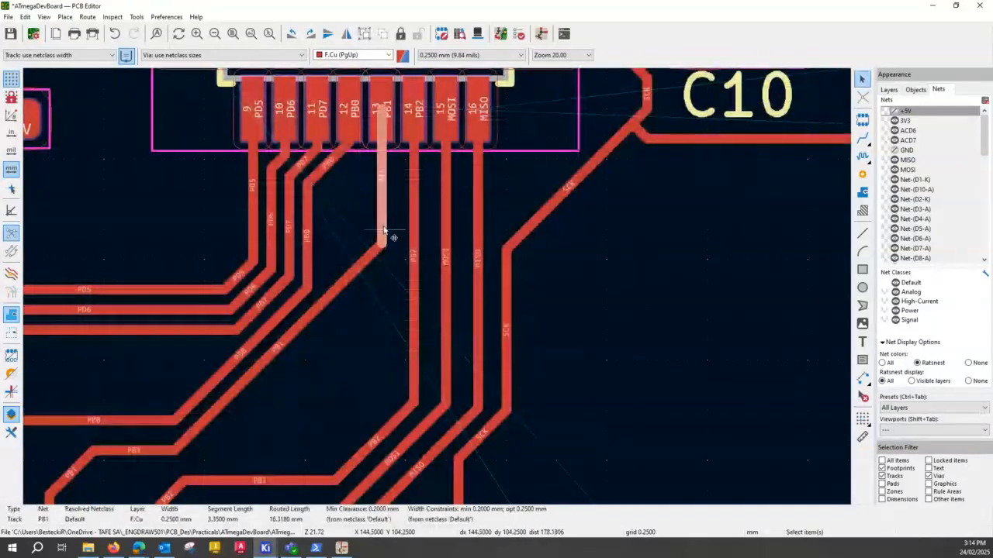
left_click_drag(383, 230, 326, 230)
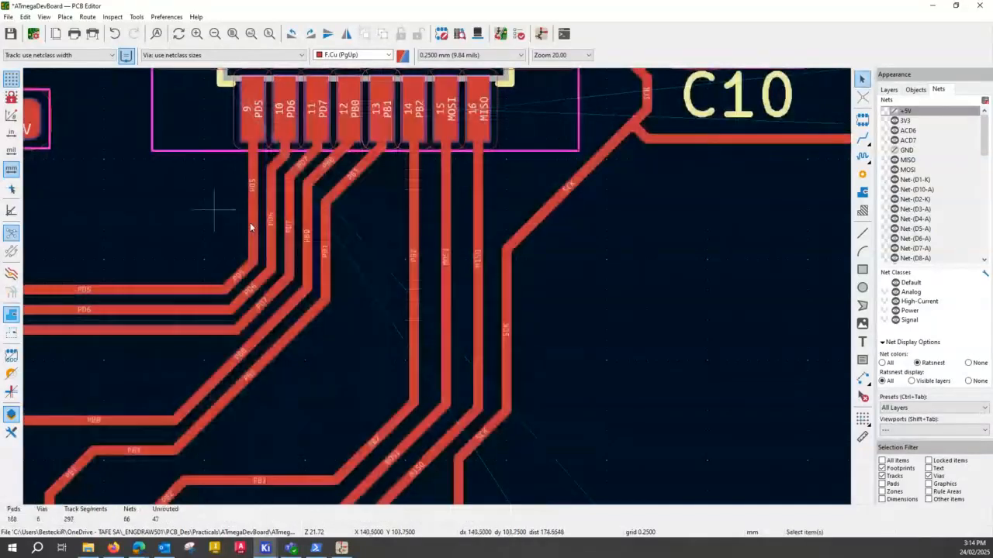
- Shift the PB2 track's diagonal and vertical segments inward so it runs closely parallel to the PB1 track
left_click(423, 330)
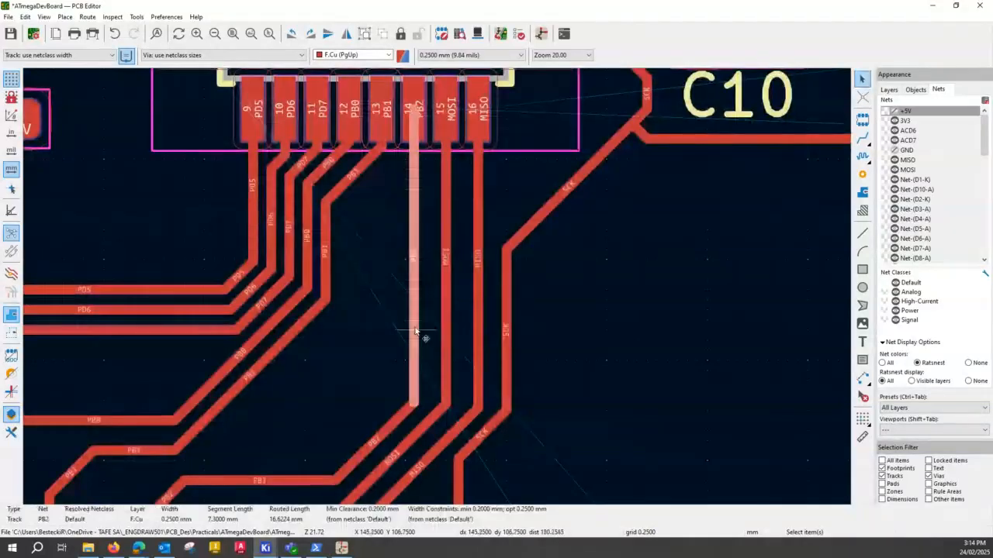
left_click_drag(387, 430, 319, 343)
left_click(413, 223)
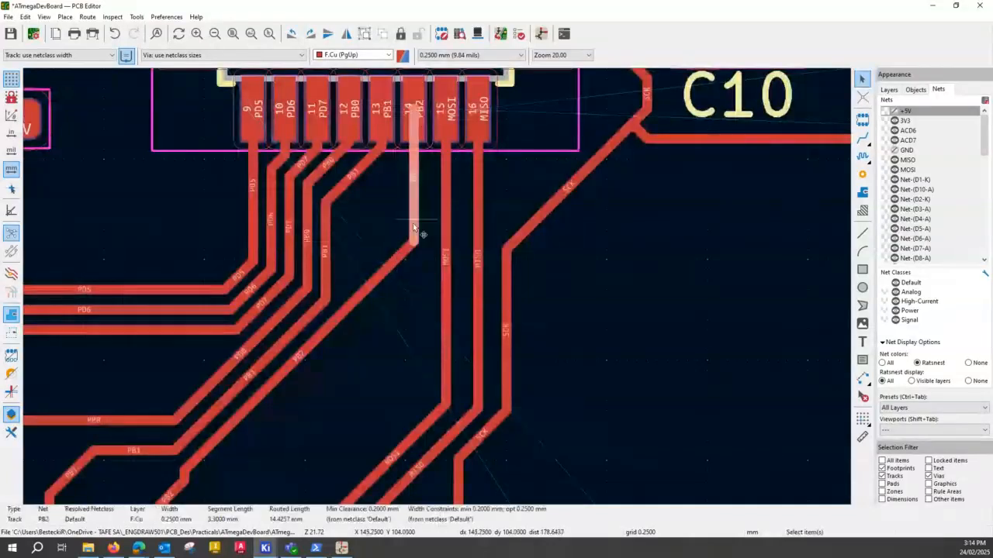
left_click_drag(413, 226, 343, 263)
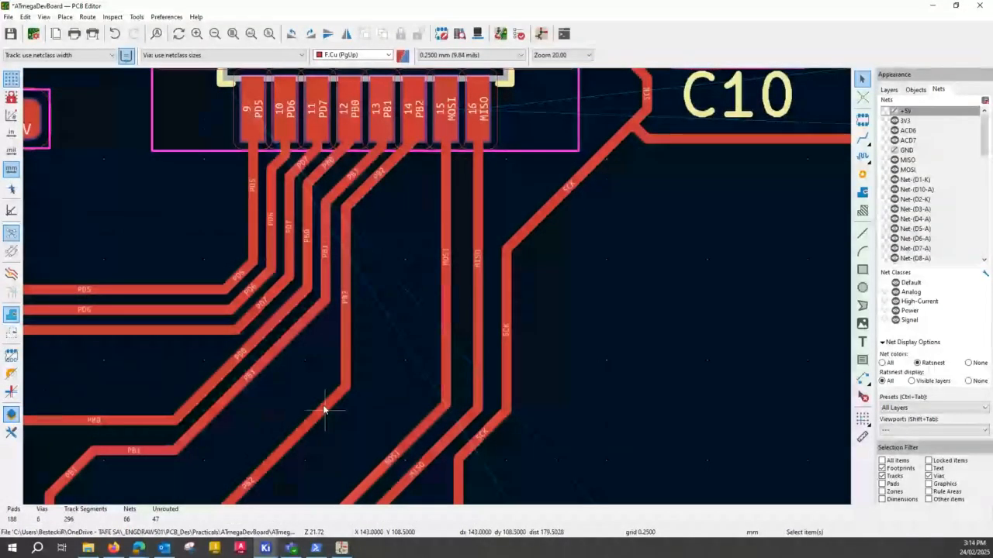
left_click_drag(324, 411, 304, 370)
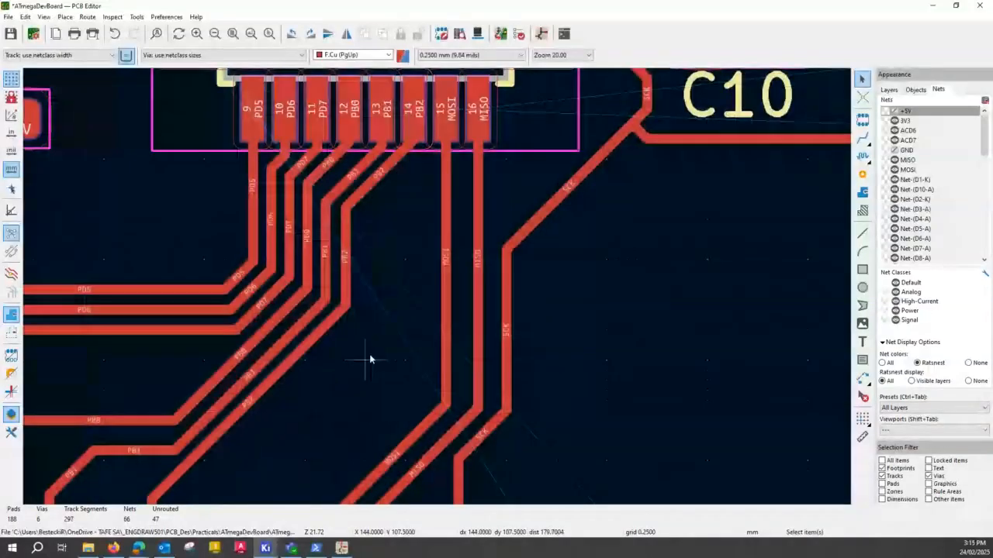
- Shift the MOSI track's vertical and diagonal segments next to PB2, ending in a straight vertical run into J2's pad 4
left_click(443, 317)
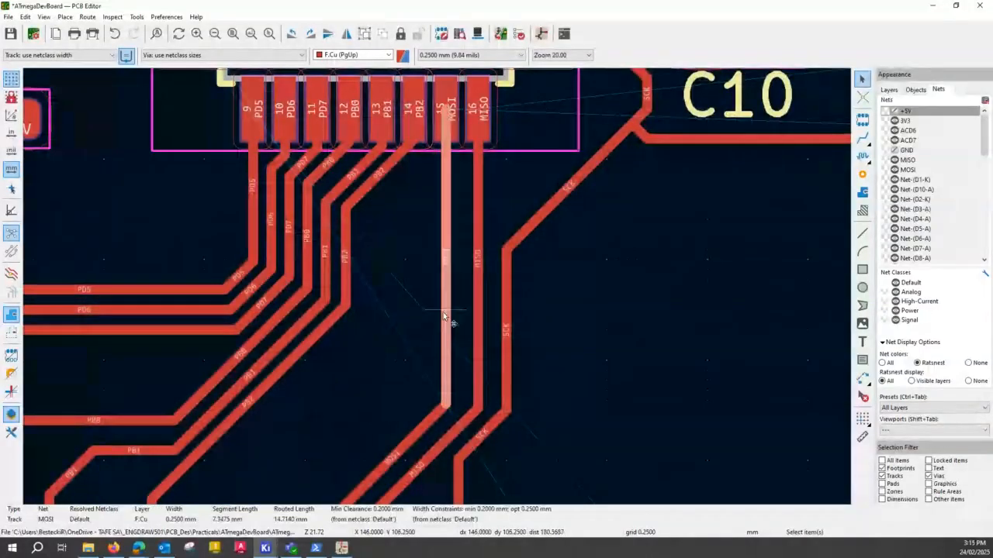
left_click_drag(444, 316, 368, 411)
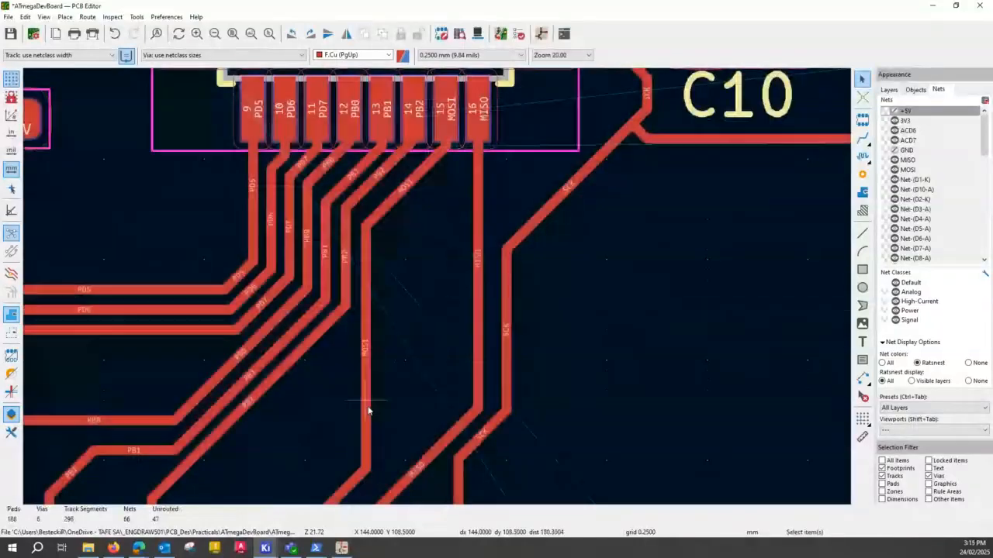
scroll(332, 350, "down", 3)
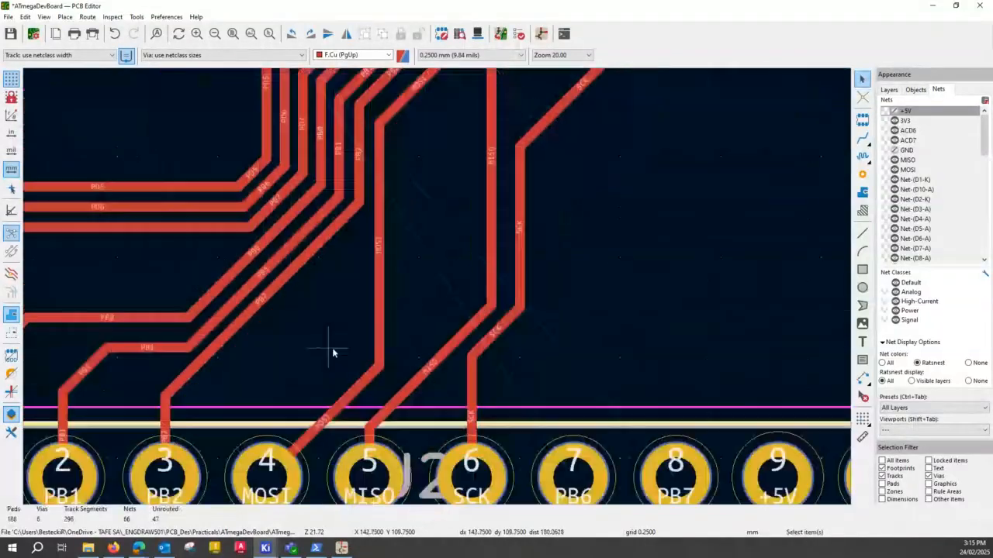
left_click_drag(351, 400, 285, 308)
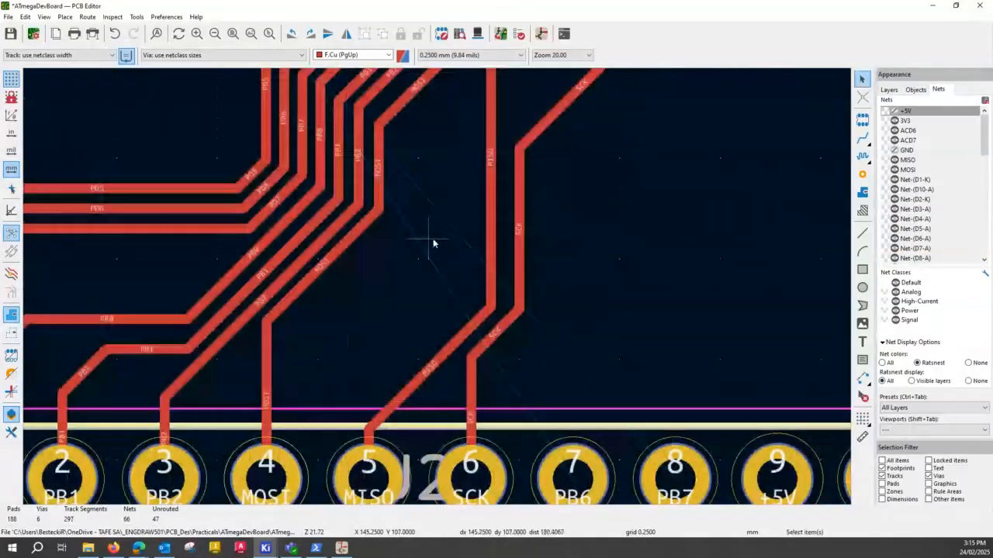
- Shift the MISO track's vertical and diagonal segments inward beside MOSI, ending in a straight vertical run into J2's pad 5
scroll(433, 244, "up", 5)
left_click(420, 363)
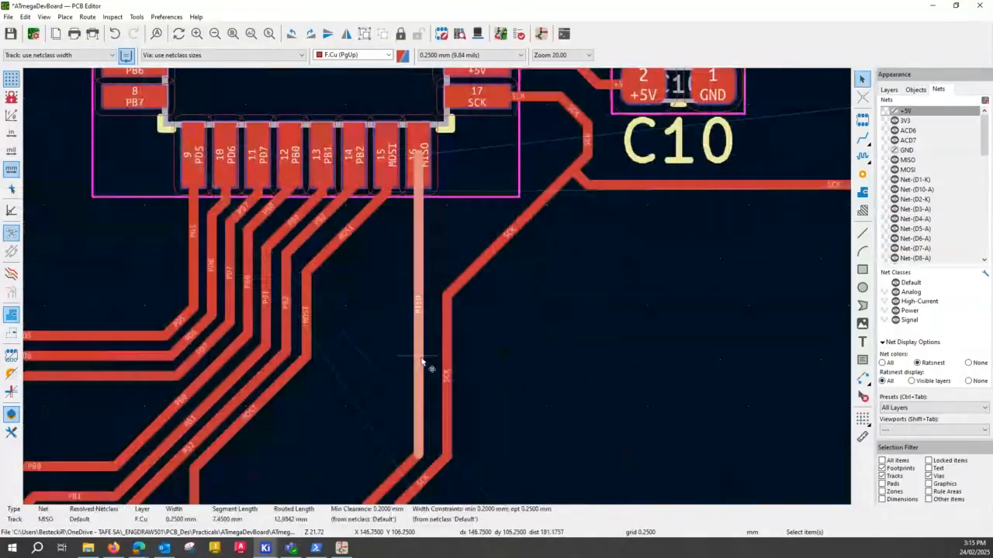
left_click_drag(421, 363, 357, 404)
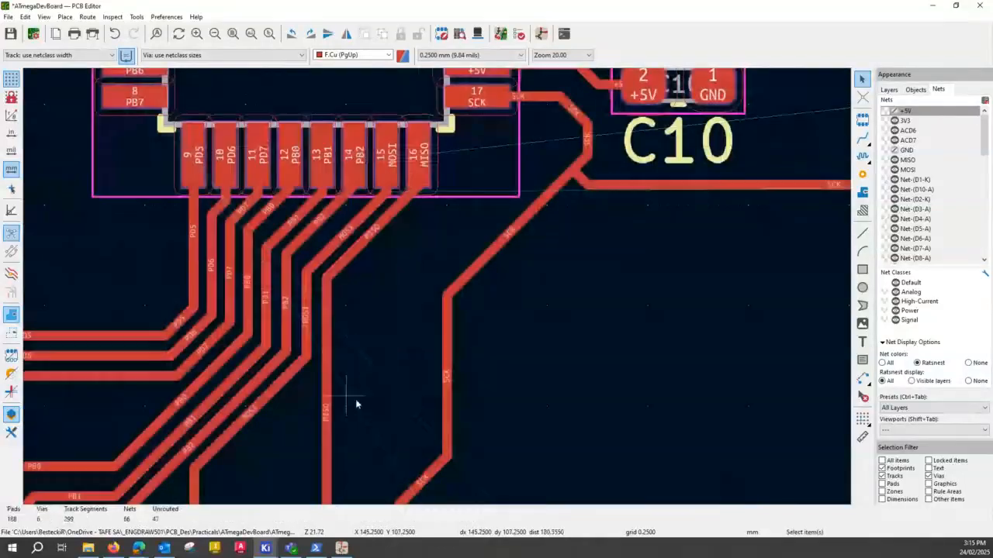
scroll(356, 403, "down", 5)
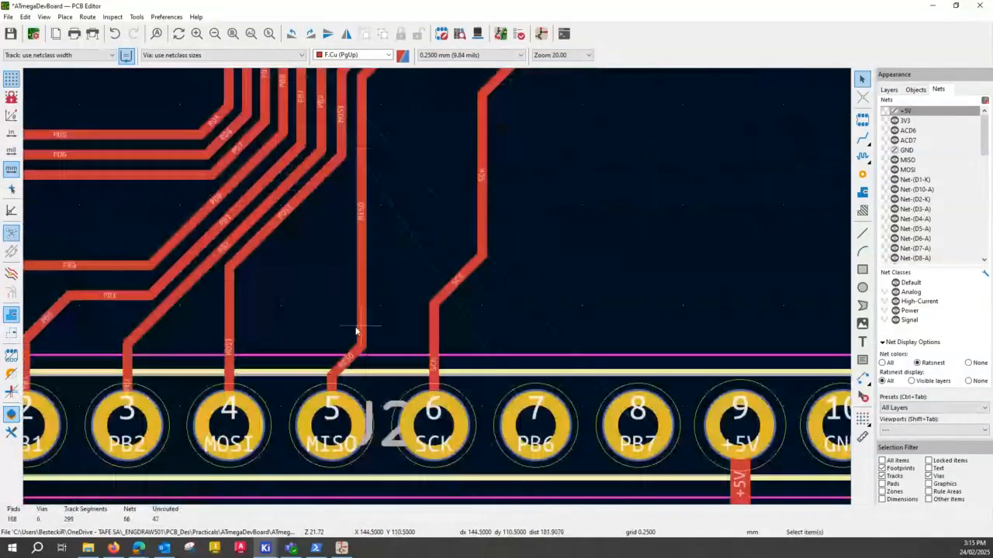
left_click_drag(356, 331, 281, 253)
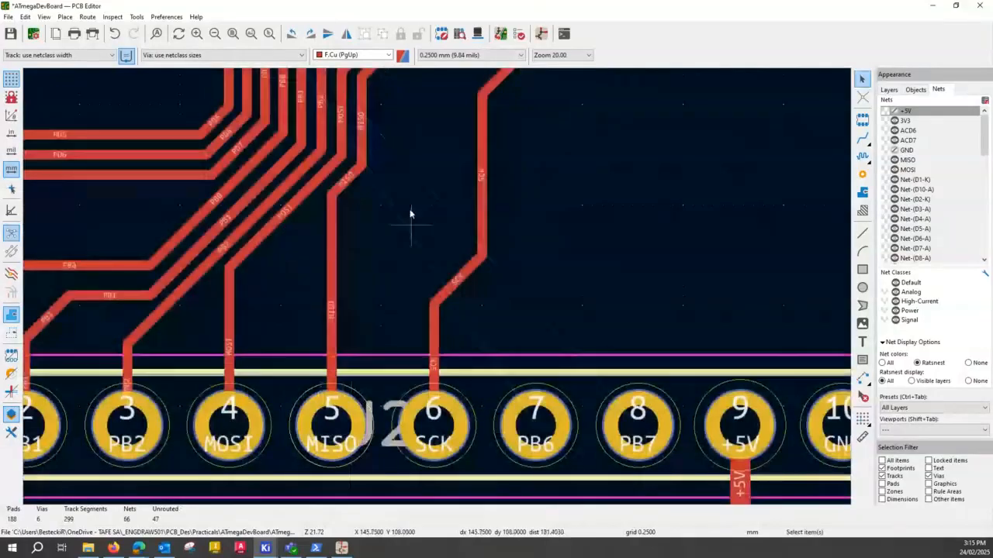
- Shift the SCK track's vertical segment toward MISO so it lines up with J2's pad 6
scroll(364, 369, "up", 5)
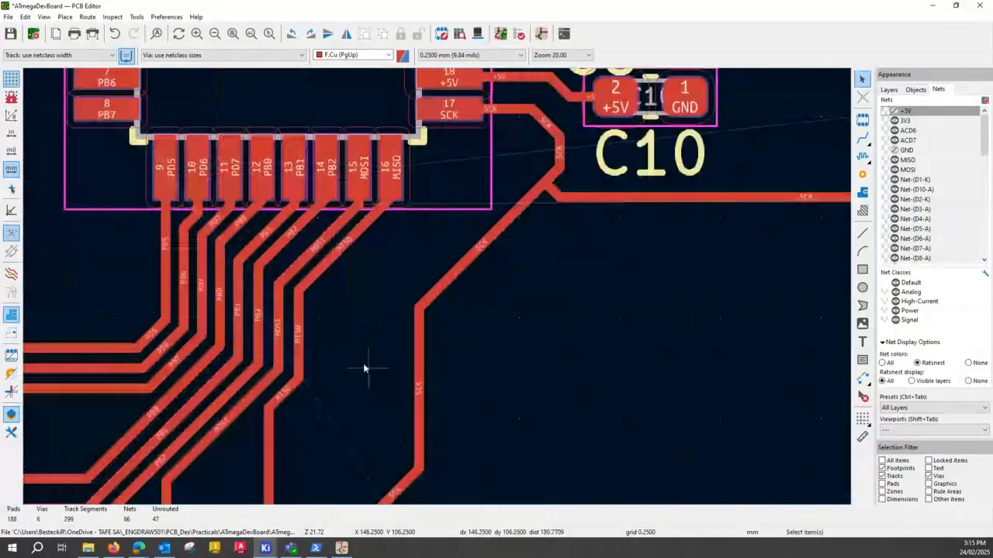
left_click(418, 373)
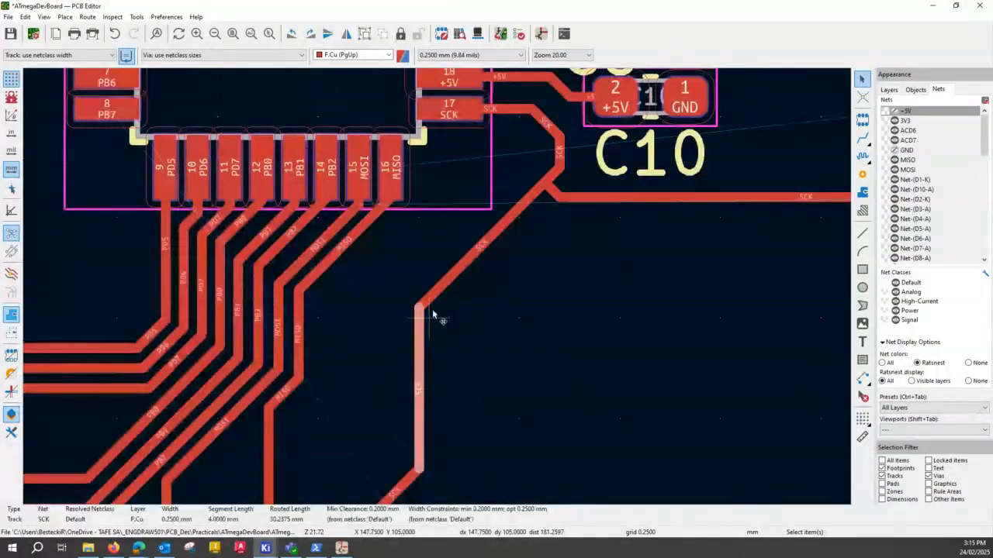
left_click_drag(418, 341, 357, 323)
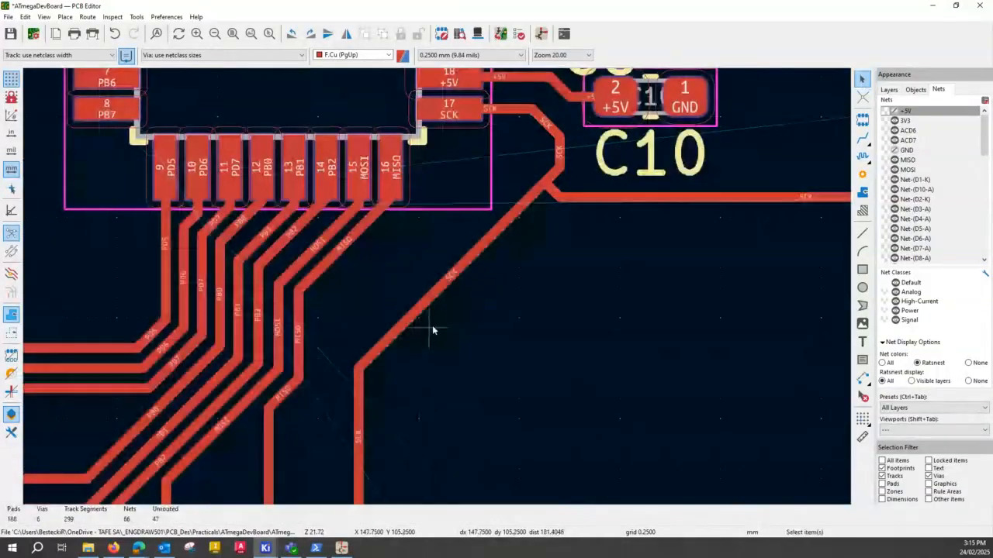
- Reroute SCK from its diagonal horizontally toward MISO, down parallel to it, and diagonally back into the run above J2's pad 6
left_click(861, 138)
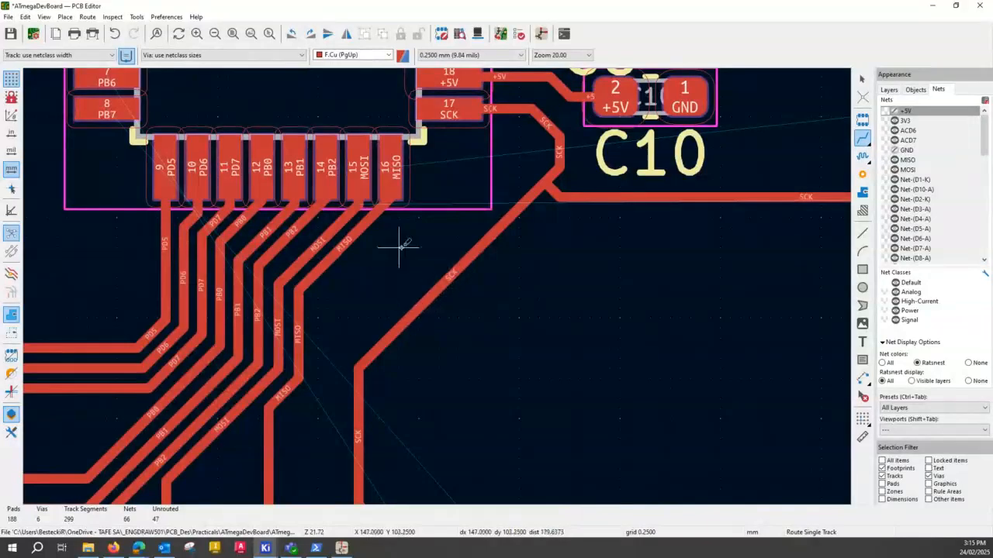
left_click(429, 297)
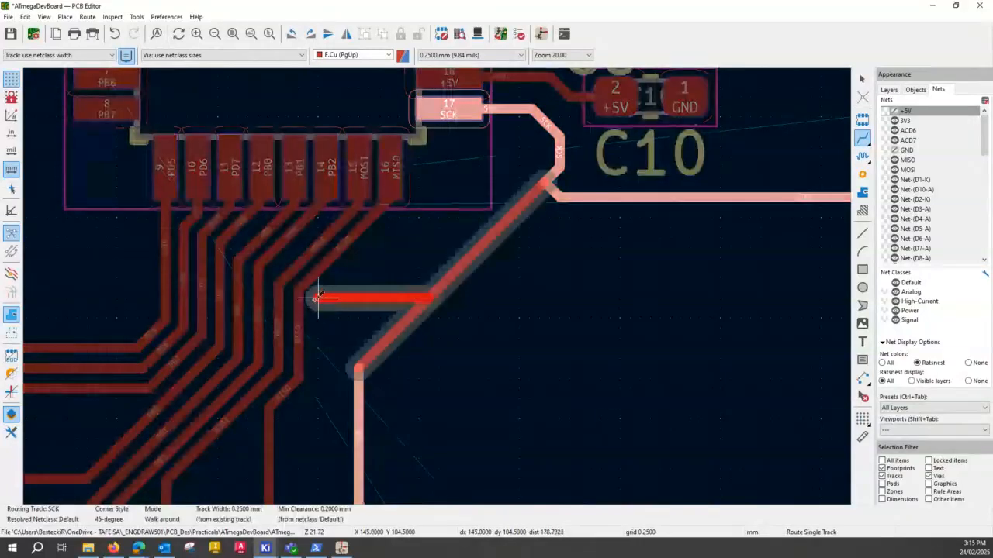
left_click(316, 297)
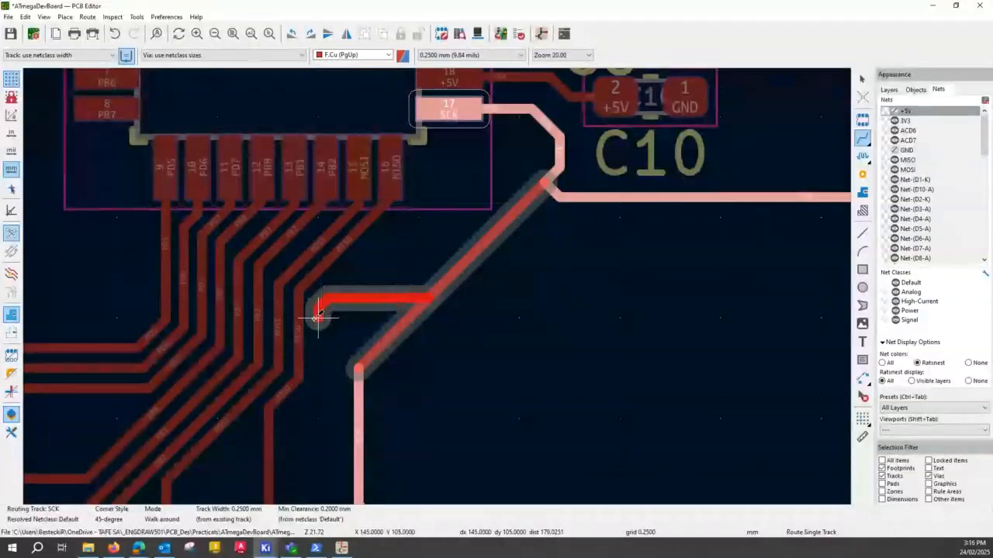
left_click(318, 314)
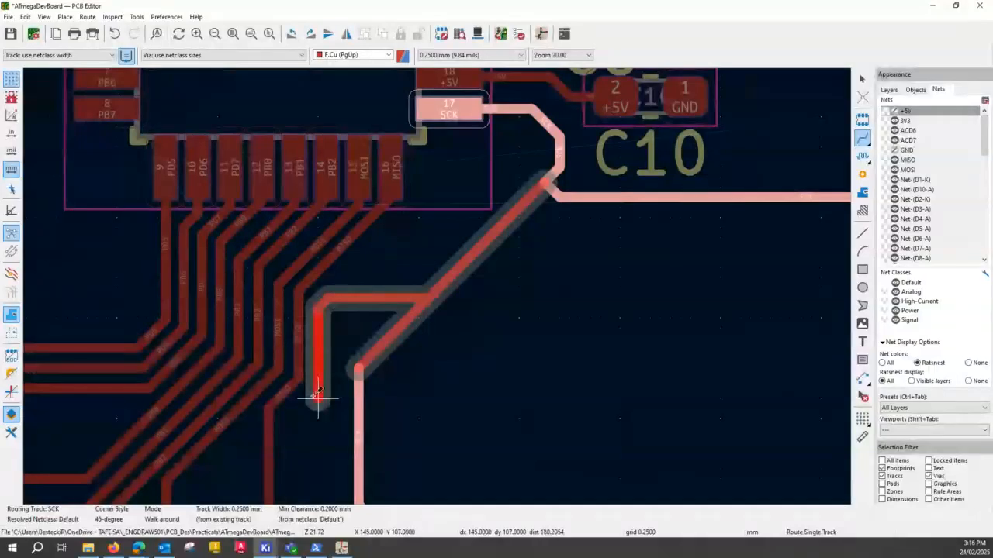
scroll(317, 396, "down", 3)
scroll(437, 286, "up", 2)
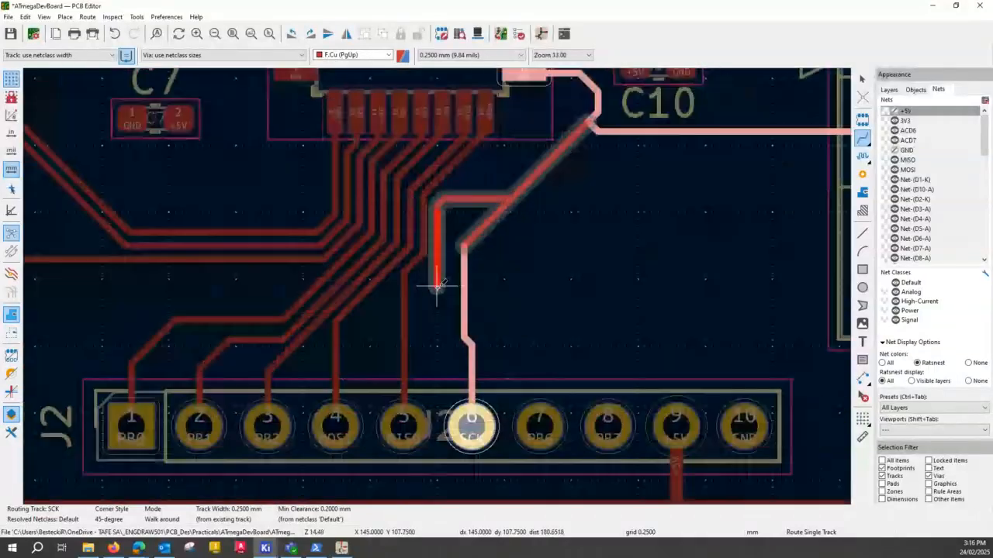
left_click(466, 339)
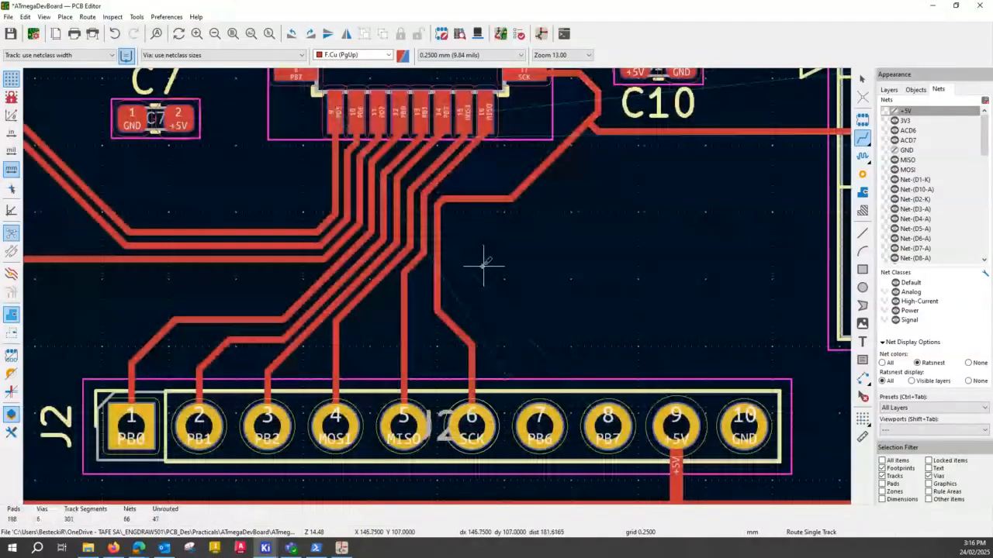
- Start a MISO track at J5's pad 1 and bring it diagonally down to just above the horizontal SCK track
scroll(484, 265, "down", 2)
scroll(437, 285, "up", 3)
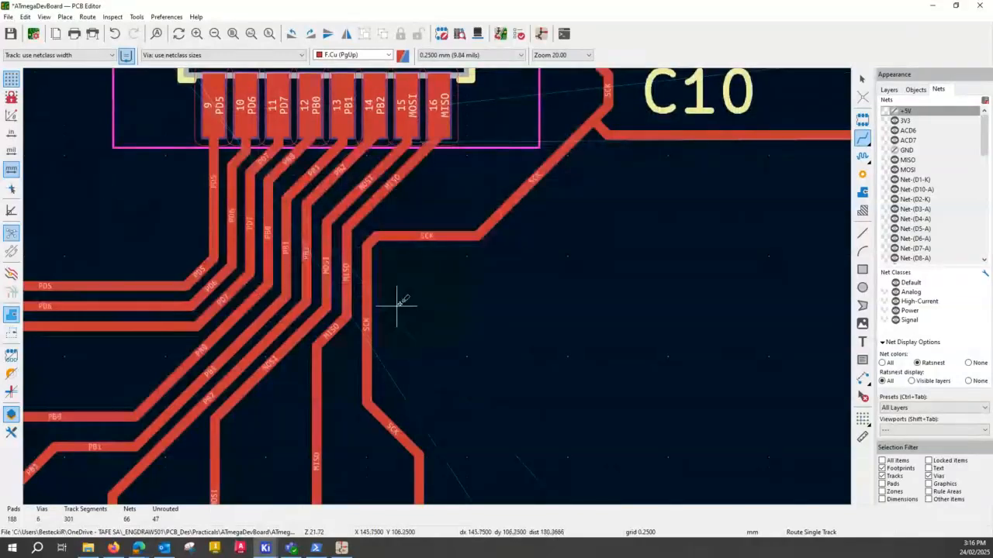
scroll(397, 303, "down", 2)
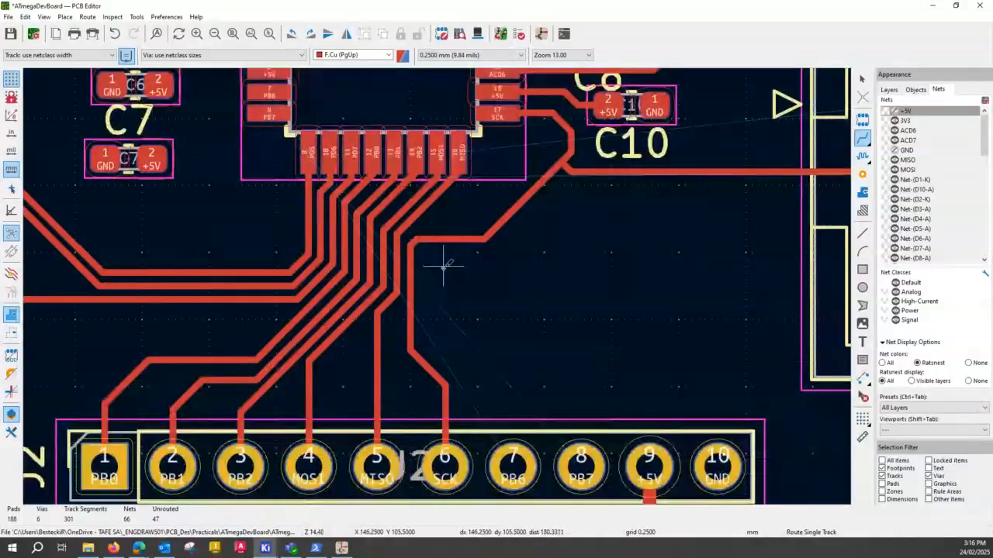
middle_click_drag(516, 240, 481, 351)
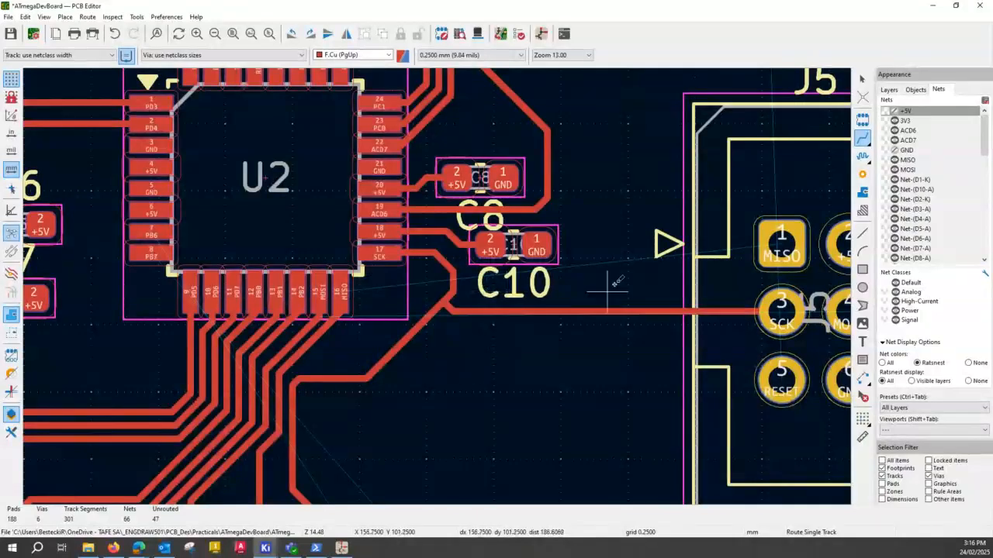
left_click(782, 238)
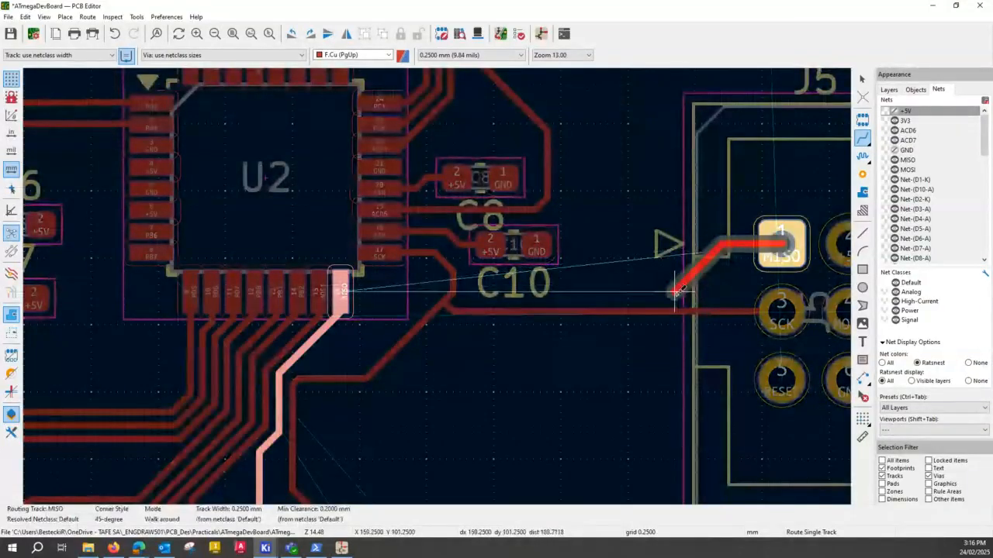
left_click(677, 299)
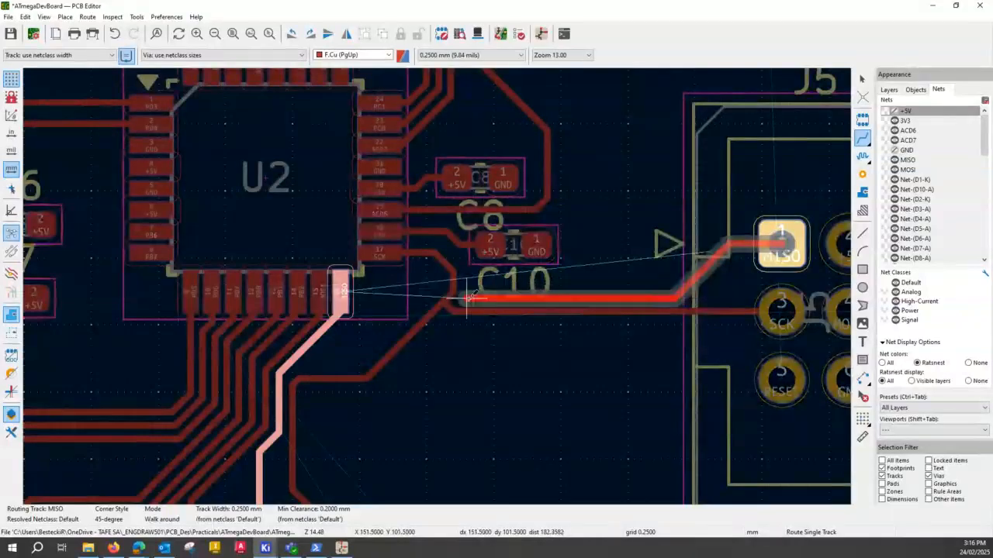
- Continue MISO beside SCK, cross SCK on B.Cu between two vias, and extend it on F.Cu toward U2's pad 16
key("v")
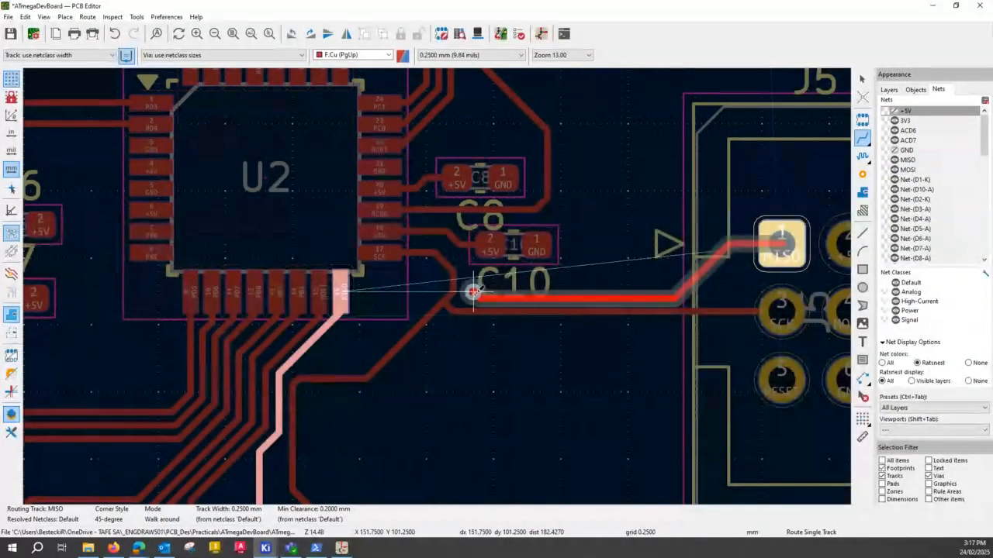
left_click(473, 292)
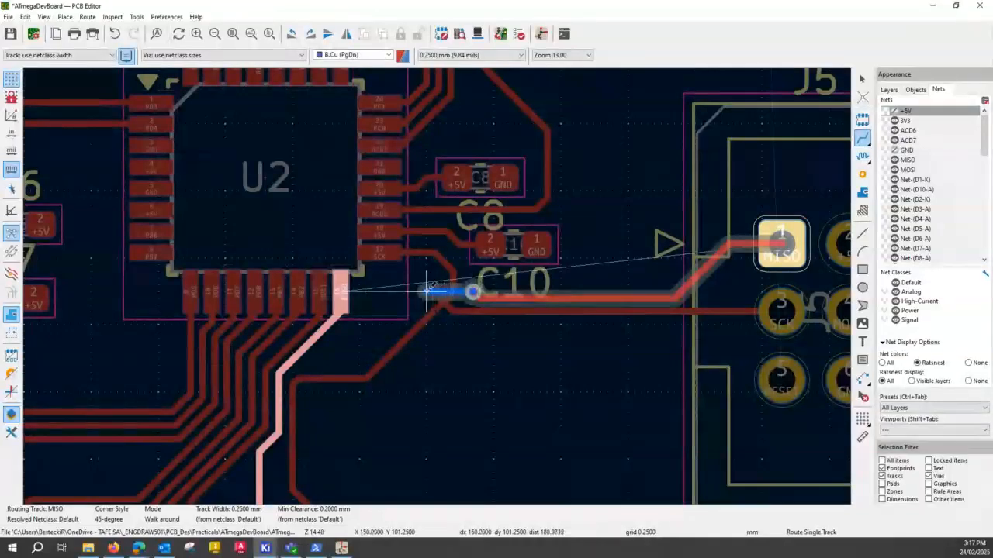
key("v")
left_click(426, 290)
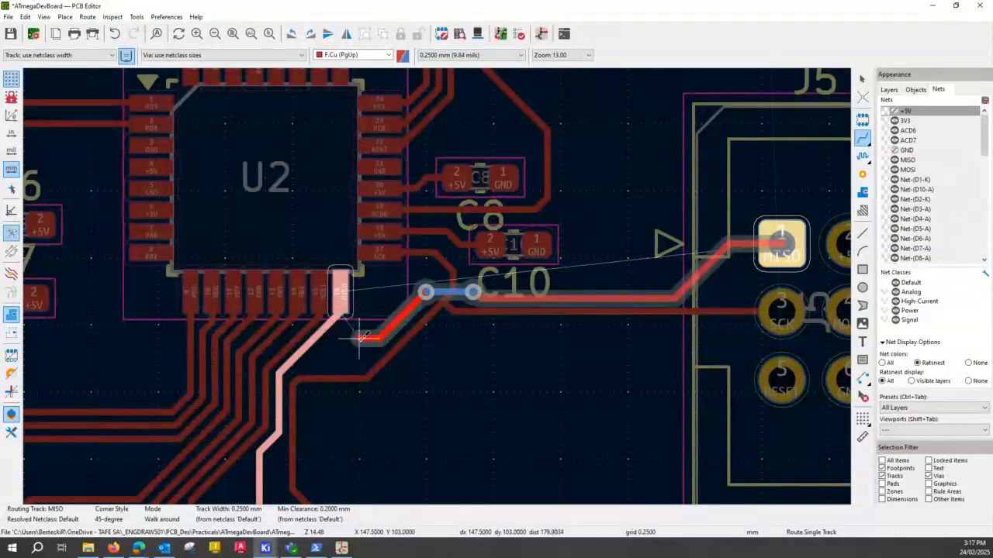
key("Escape")
- Try to reshape the PB0 track below U2's pad 12 by splitting its diagonal and shifting the upper piece, and undo it
scroll(339, 339, "up", 2)
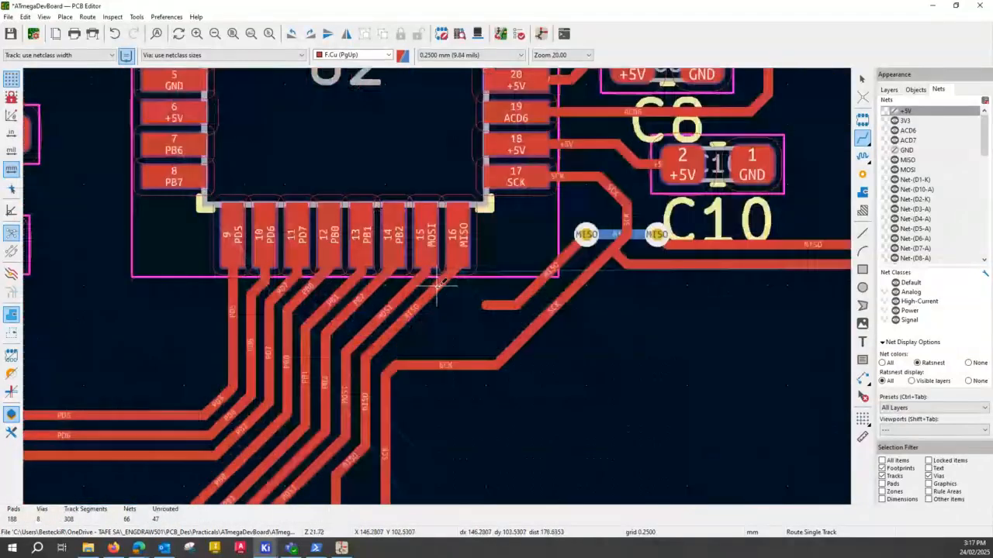
scroll(436, 285, "up", 2)
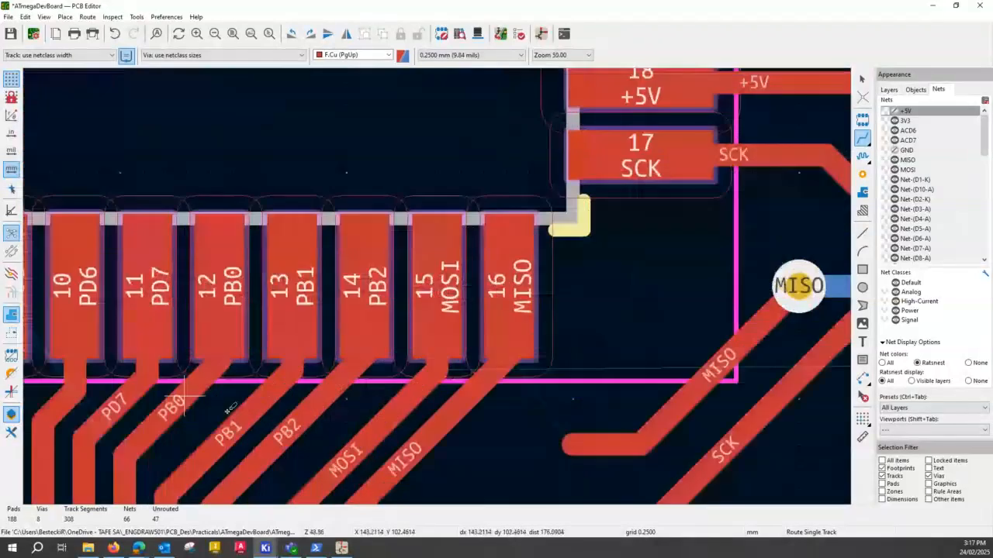
left_click(184, 395)
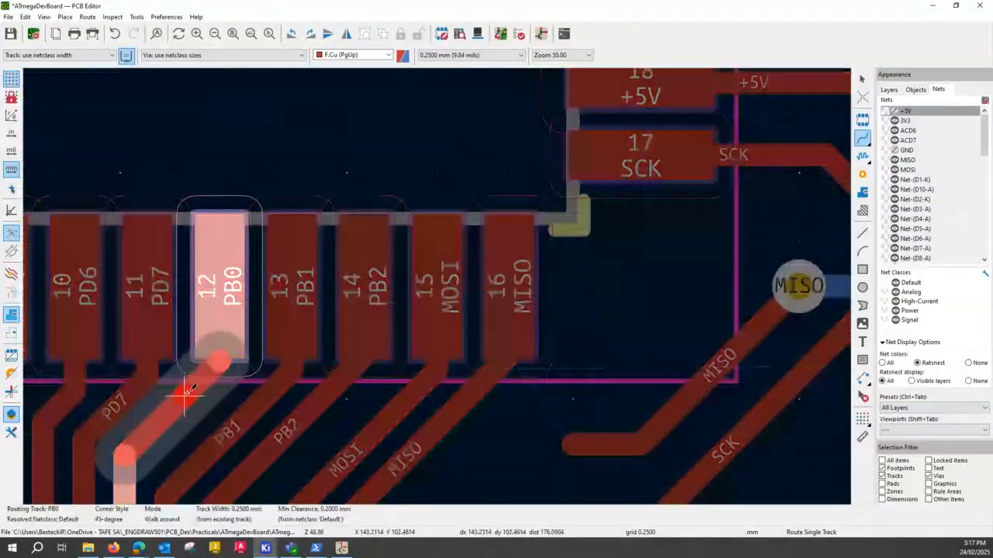
left_click(186, 394)
key("Escape")
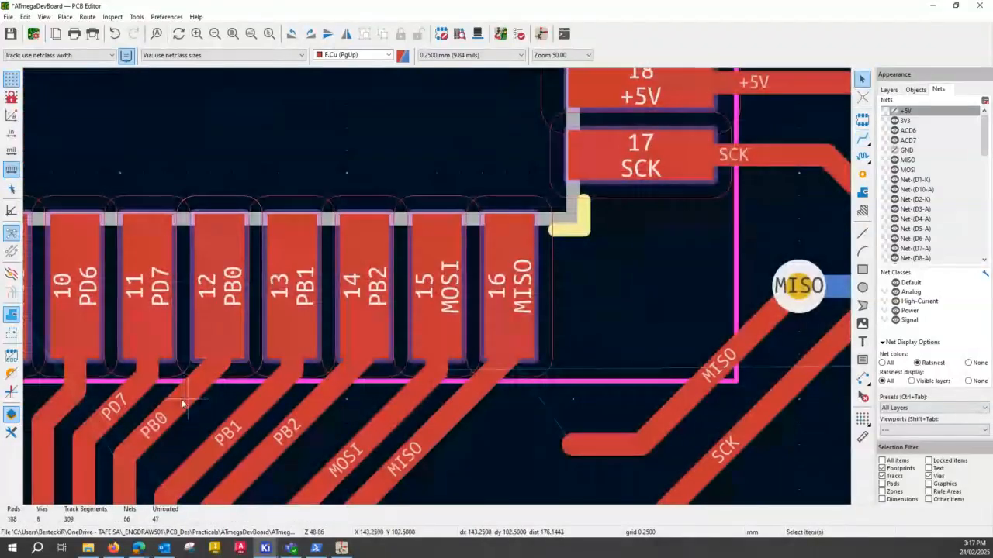
left_click(188, 394)
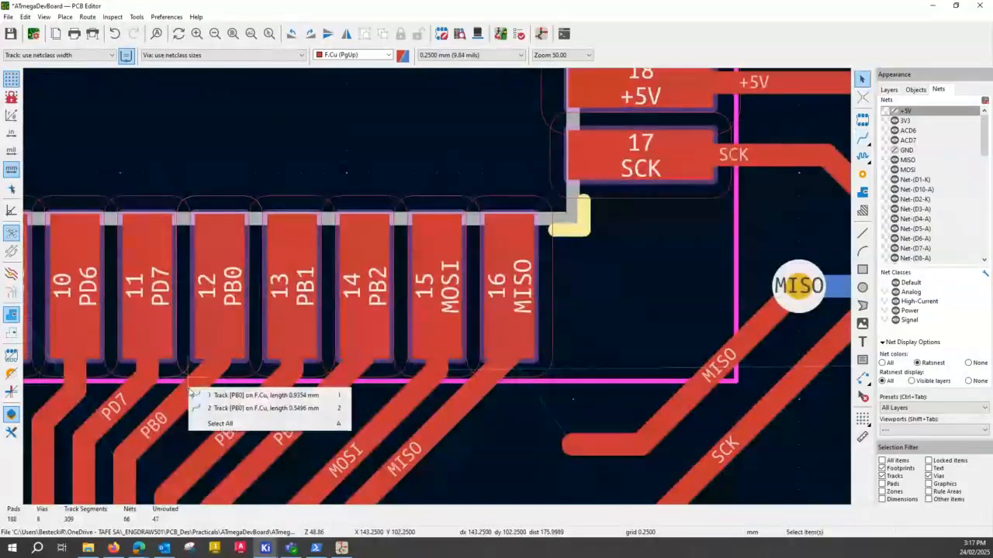
left_click(194, 408)
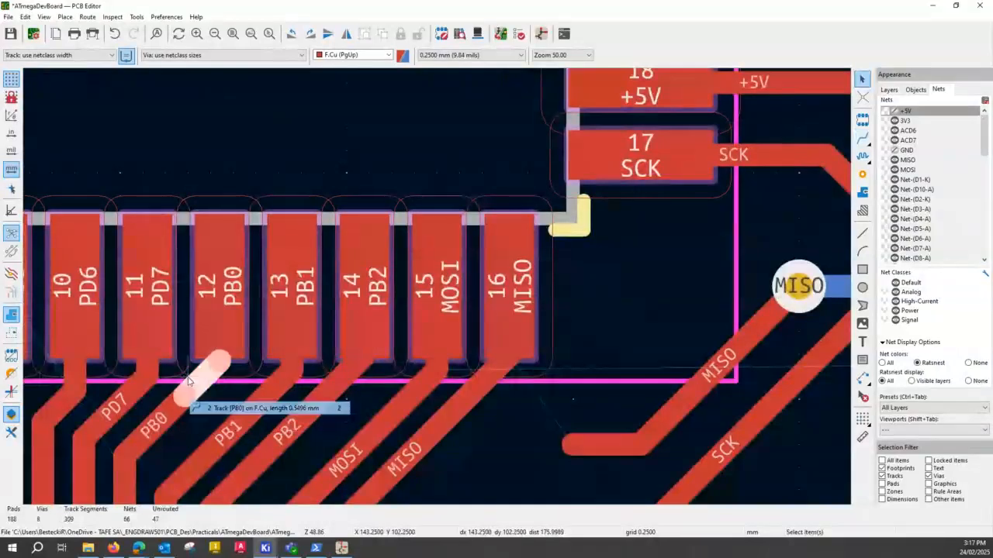
left_click_drag(195, 381, 204, 407)
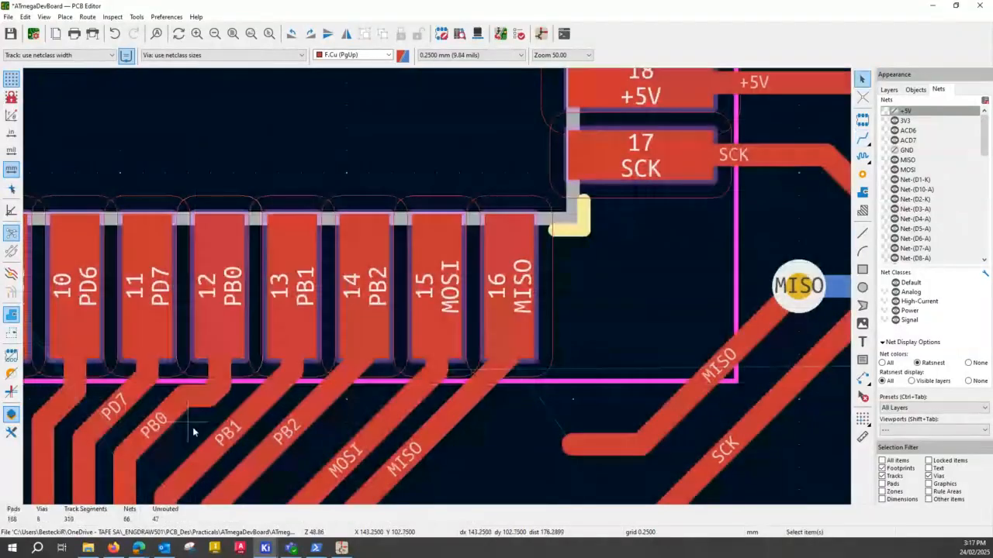
left_click(168, 425)
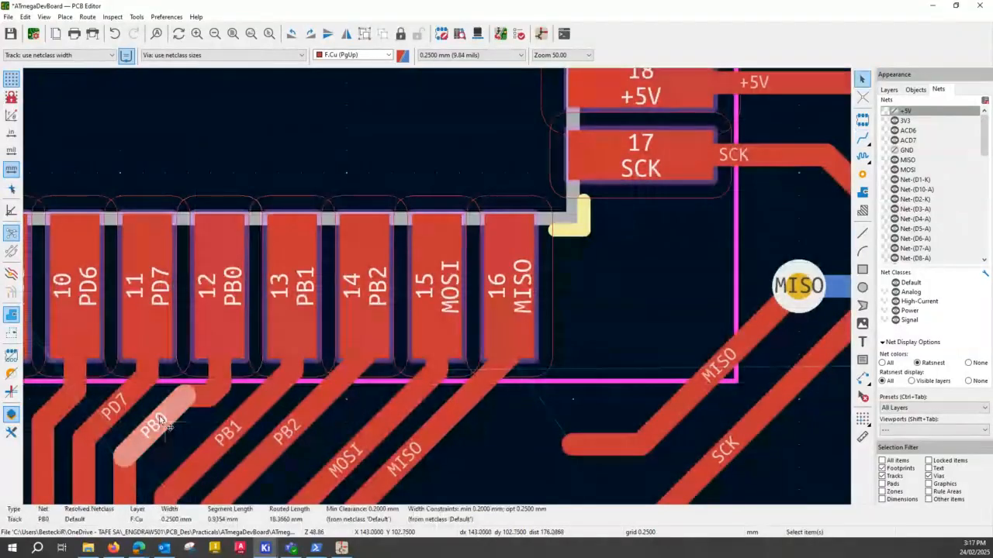
key("ctrl+z")
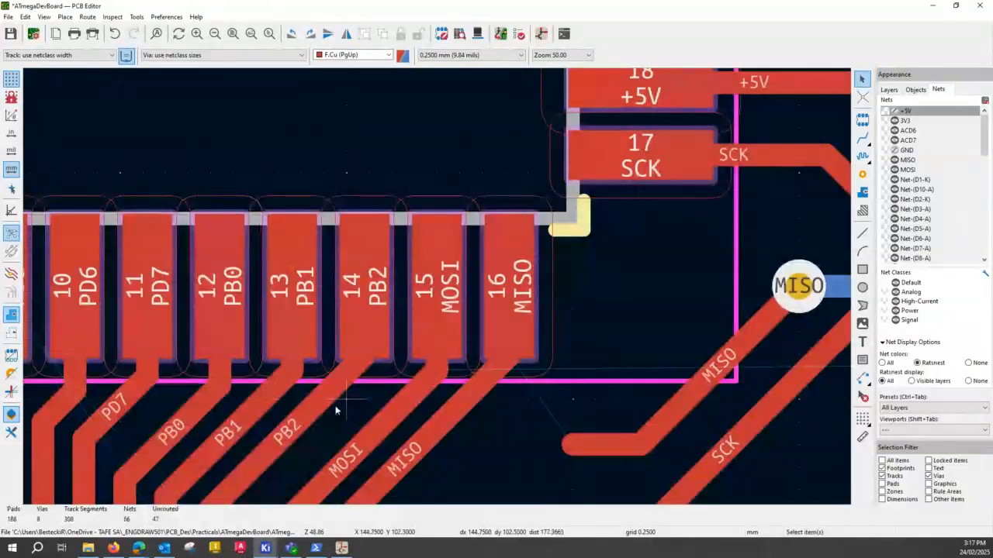
- Shift the PB2 track's diagonal toward MOSI so it leaves U2's pad 14 through a short vertical stub
middle_click_drag(336, 410, 295, 320)
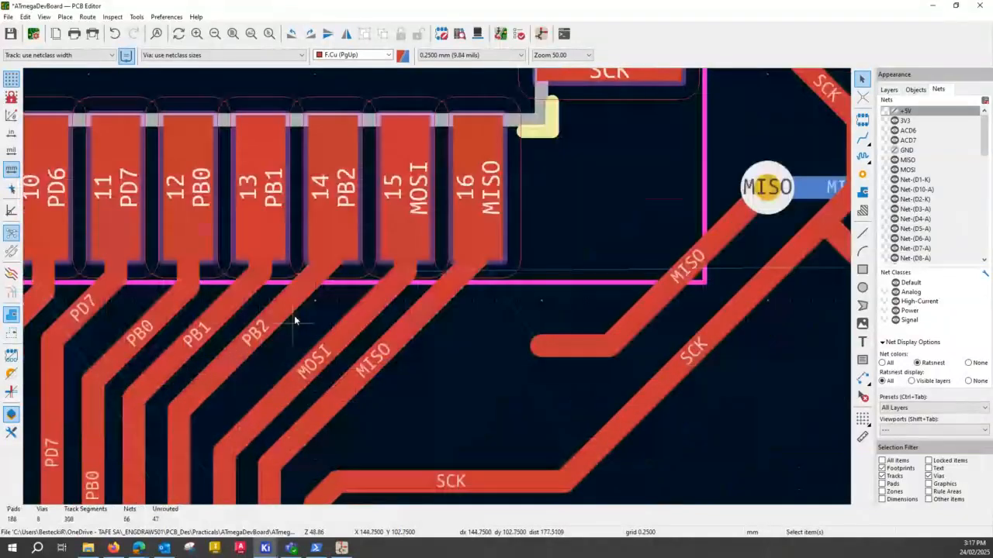
key("d")
left_click(271, 335)
key("Escape")
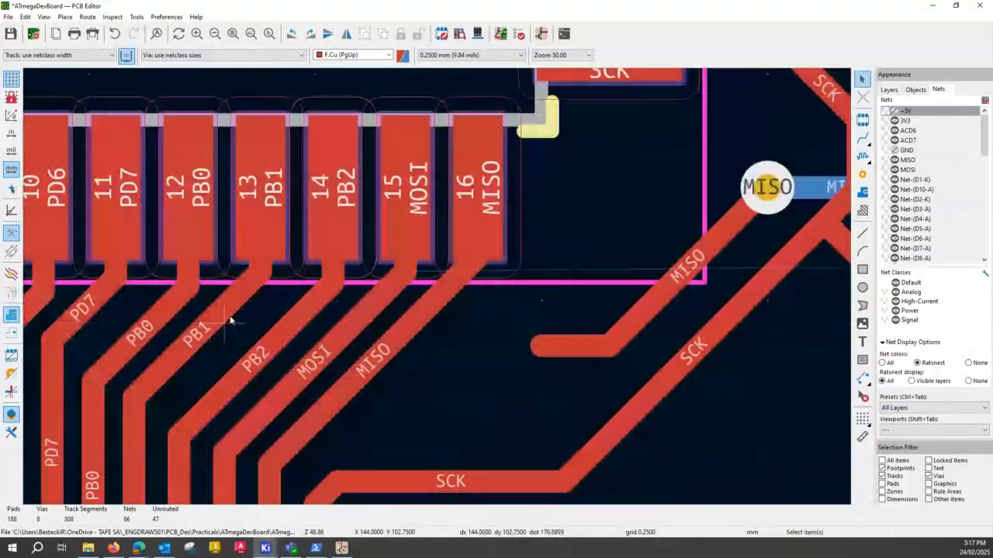
- Shift the PB1 diagonal toward PB2 and the PB0 diagonal toward PB1 so both leave U2's pads 13 and 12 through vertical stubs
left_click(230, 320)
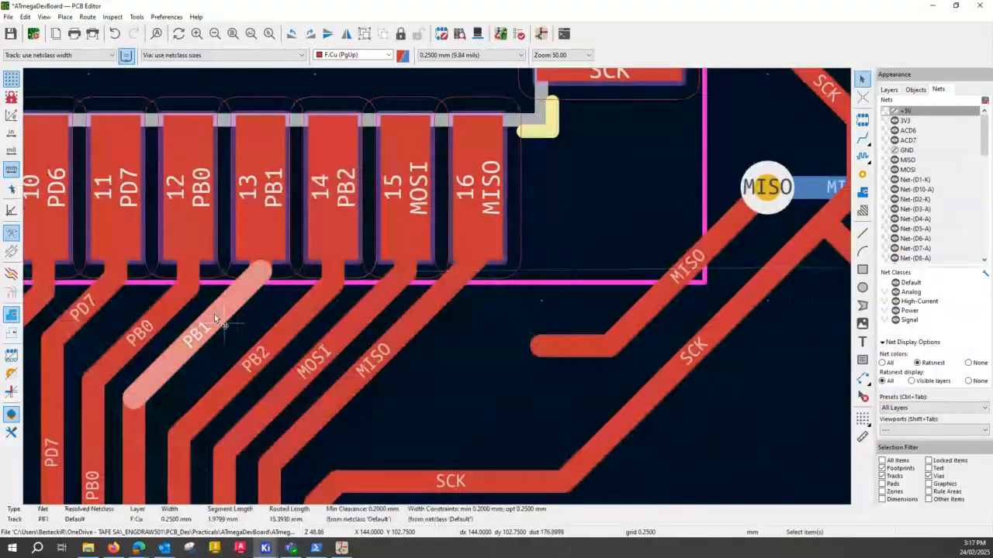
key("Escape")
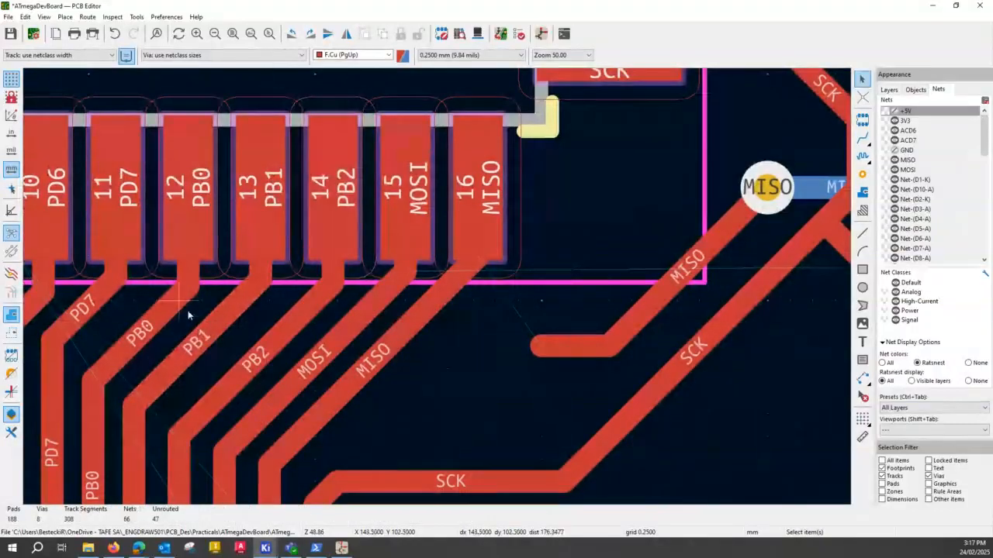
left_click(219, 330)
key("d")
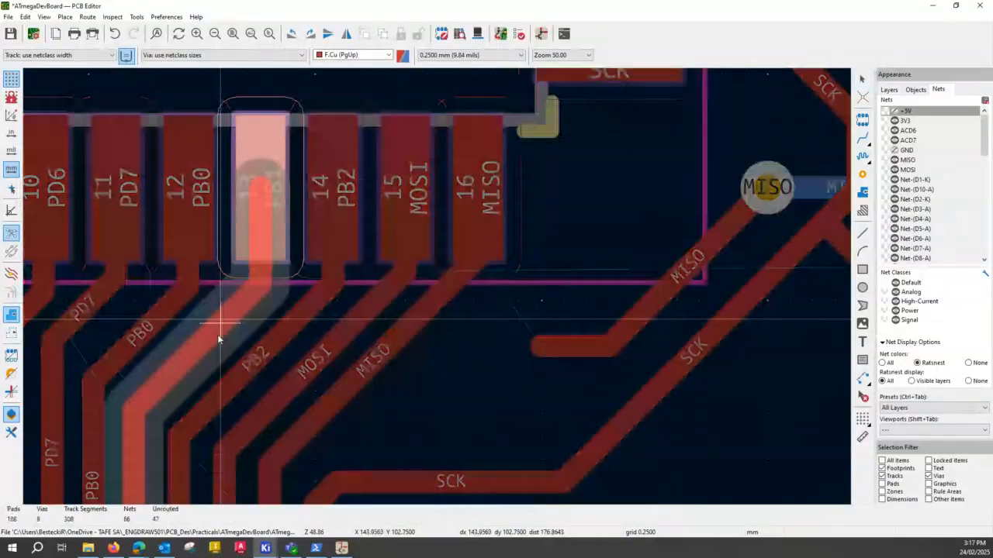
left_click(218, 335)
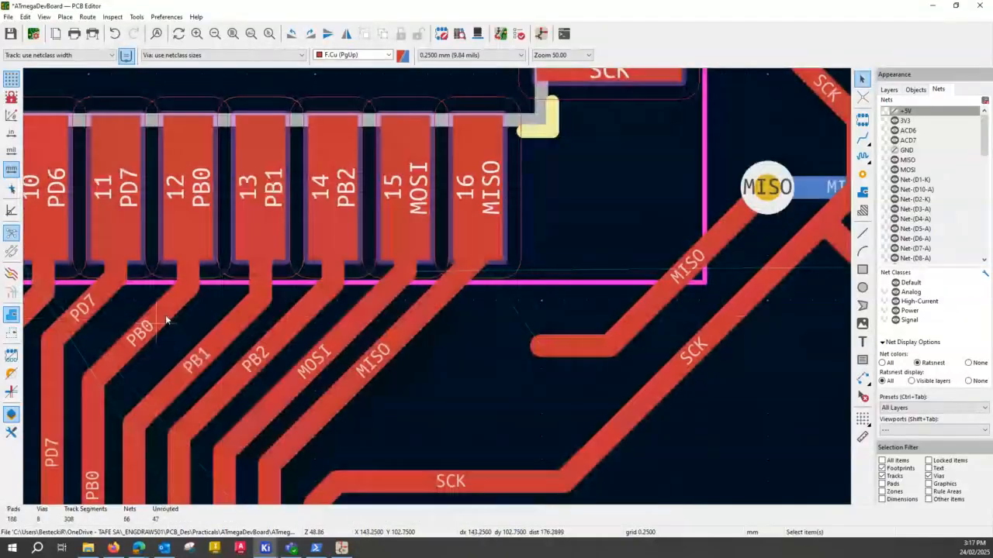
key("d")
left_click(173, 338)
- Lower the PD7 and PD6 diagonals below U2 so both tracks leave pads 11 and 10 through longer vertical stubs
left_click(102, 299)
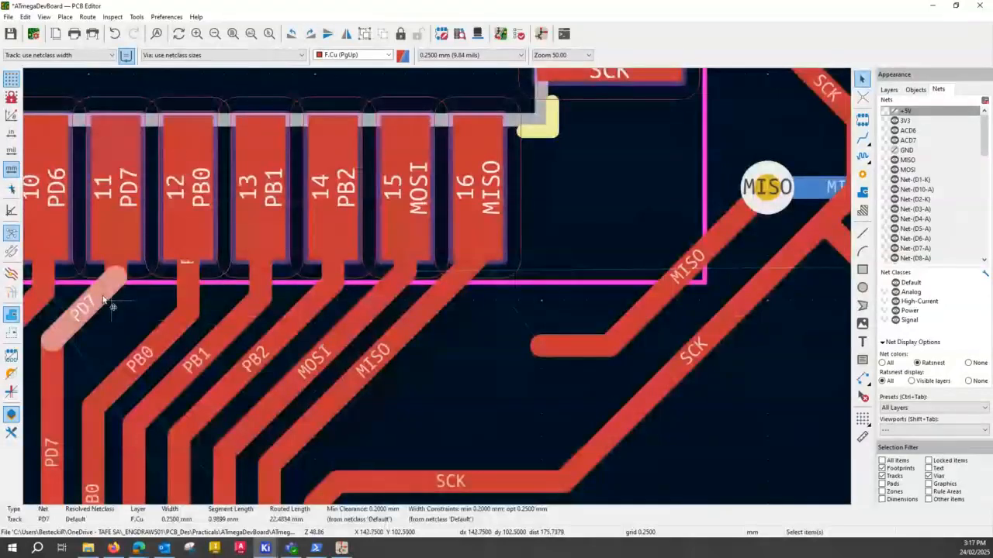
key("d")
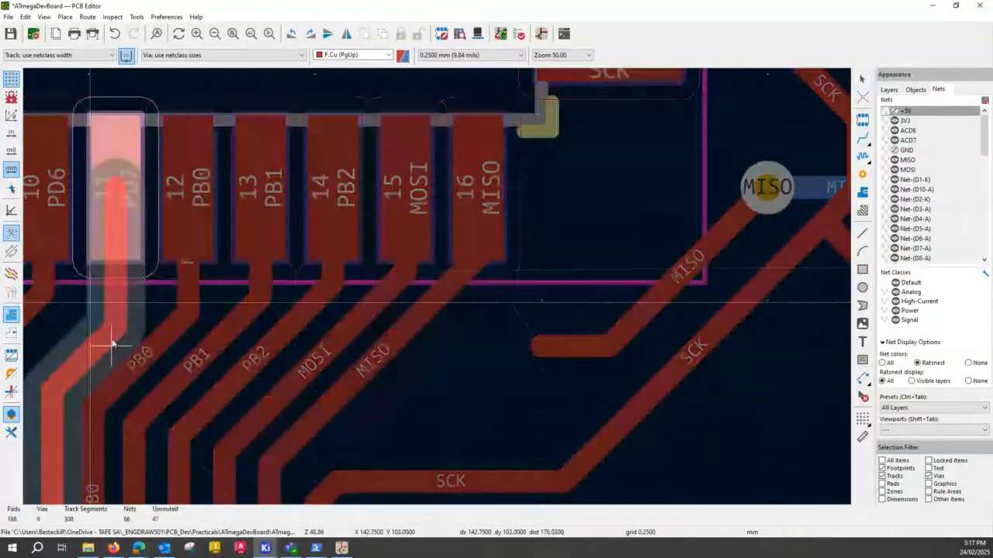
left_click(111, 344)
scroll(435, 369, "down", 2)
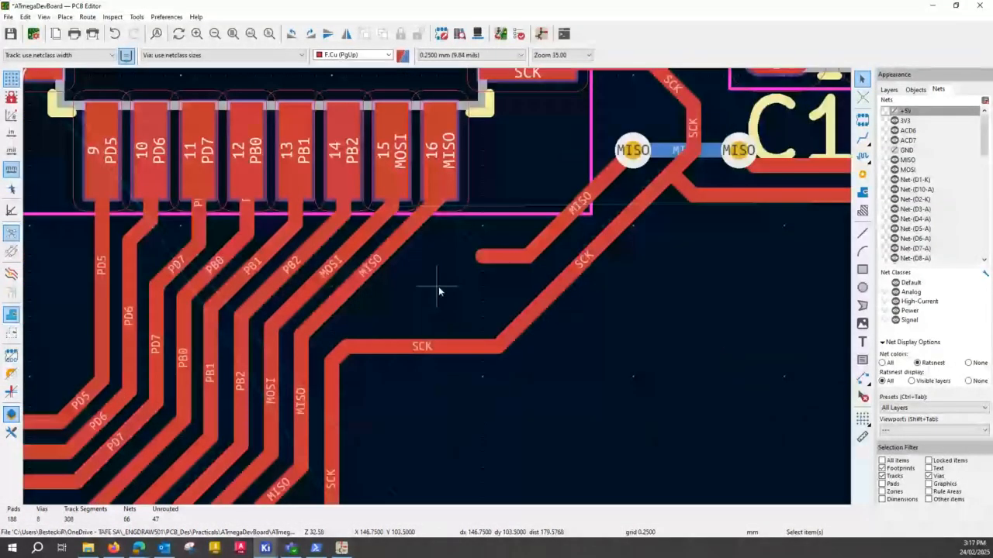
left_click(136, 231)
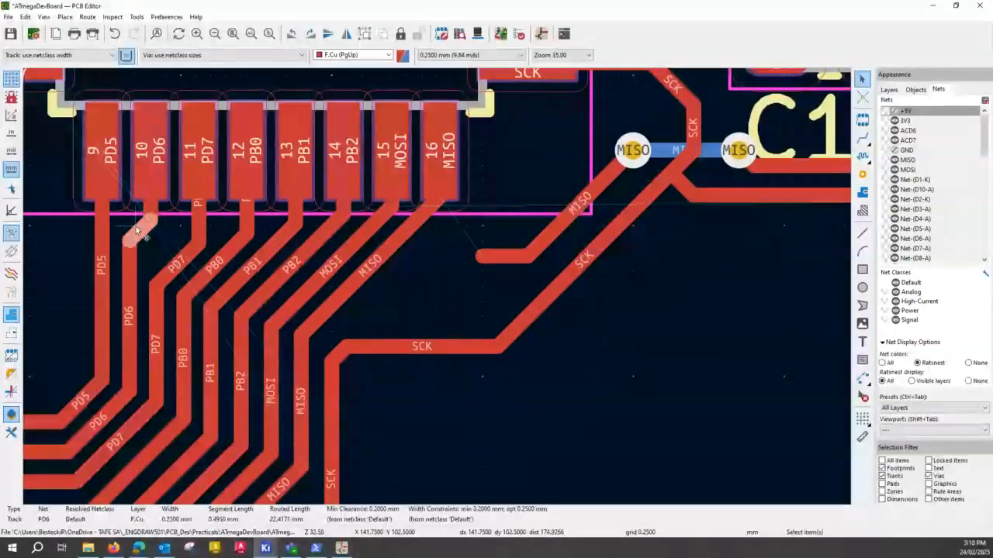
key("d")
left_click(145, 264)
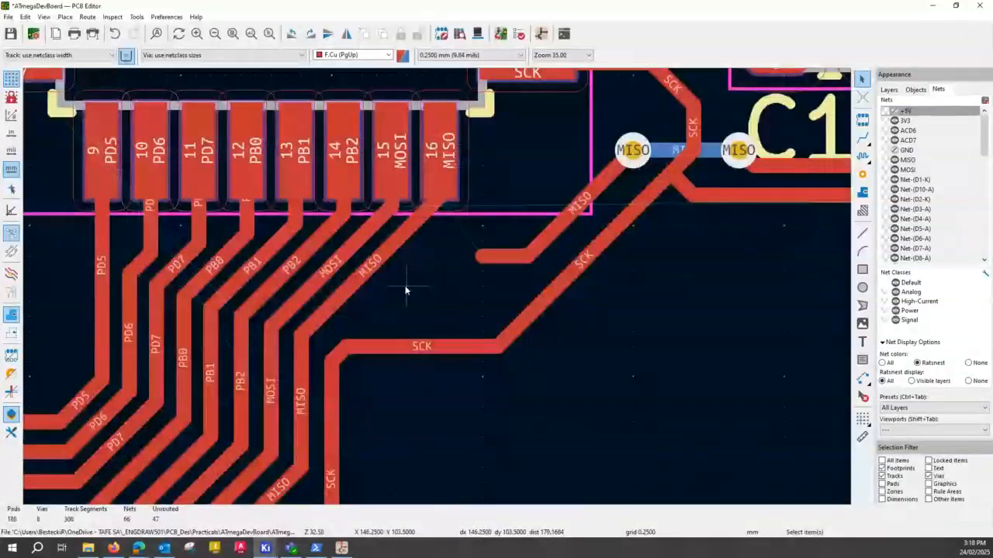
- Shift the MISO diagonal away from MOSI so it leaves U2's pad 16 through a short vertical stub above the SCK corner
middle_click_drag(486, 282, 318, 276)
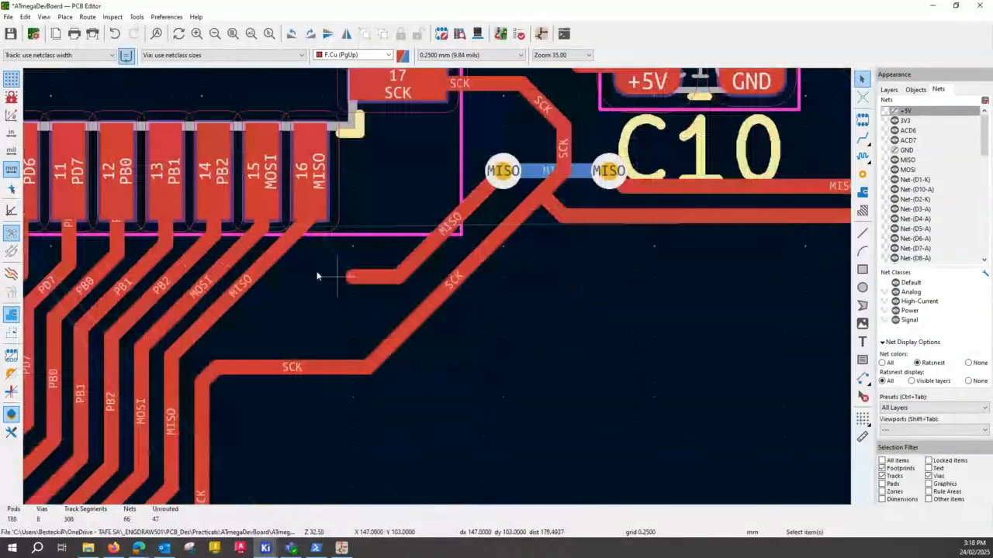
left_click(294, 239)
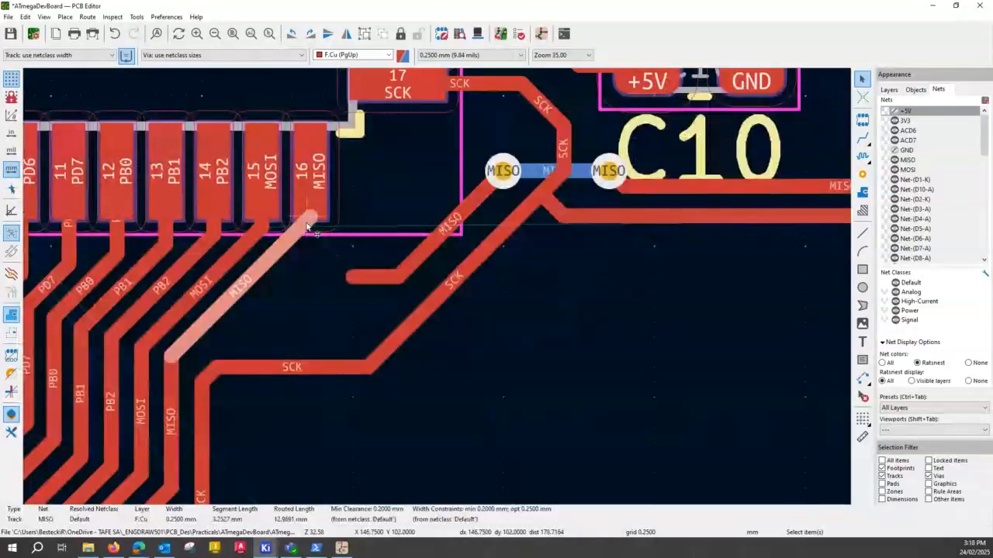
left_click(307, 226)
left_click(376, 231)
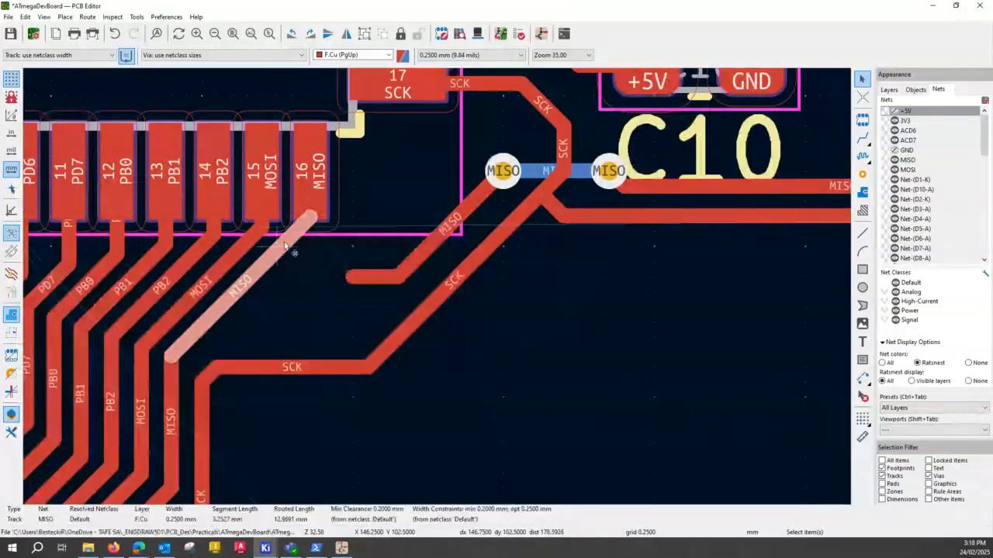
left_click_drag(284, 242, 226, 339)
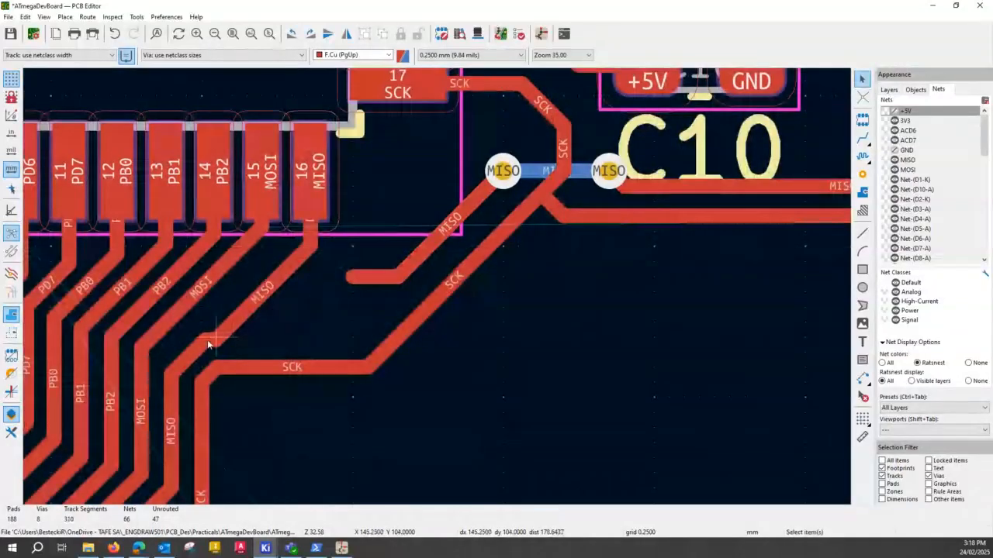
- Route MISO on F.Cu from U2's pad 16 diagonally to the open end of the MISO track coming from the via
left_click(208, 380)
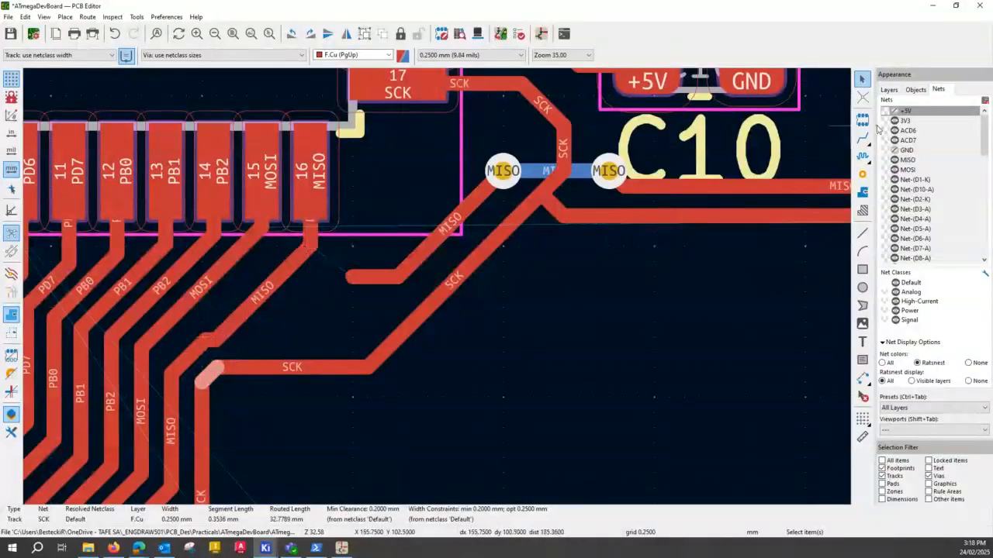
left_click(863, 137)
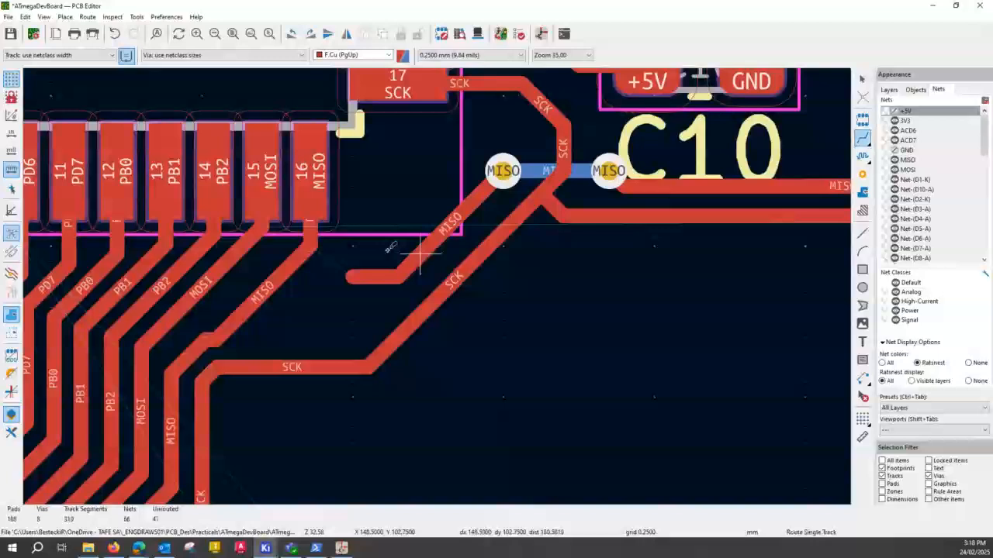
left_click(311, 221)
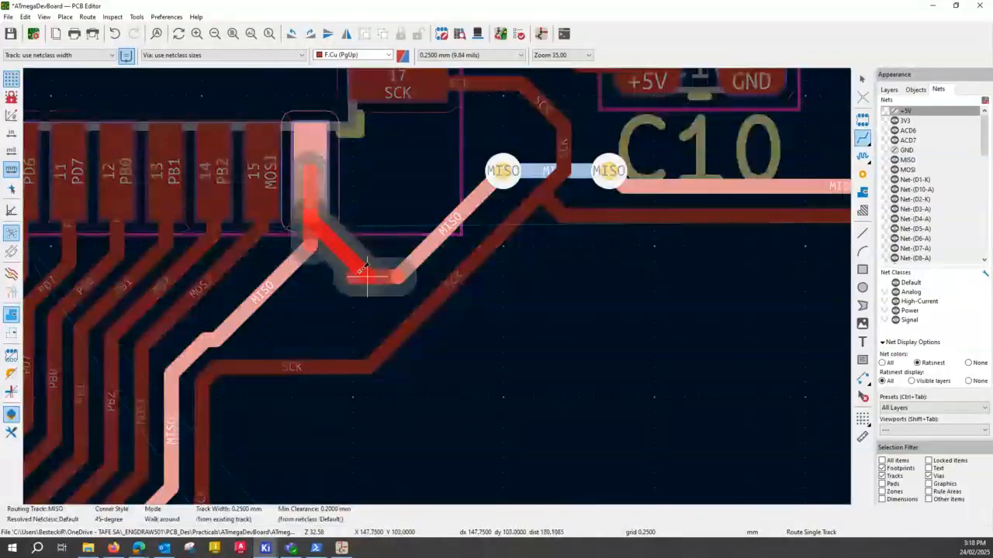
left_click(368, 275)
scroll(322, 247, "down", 2)
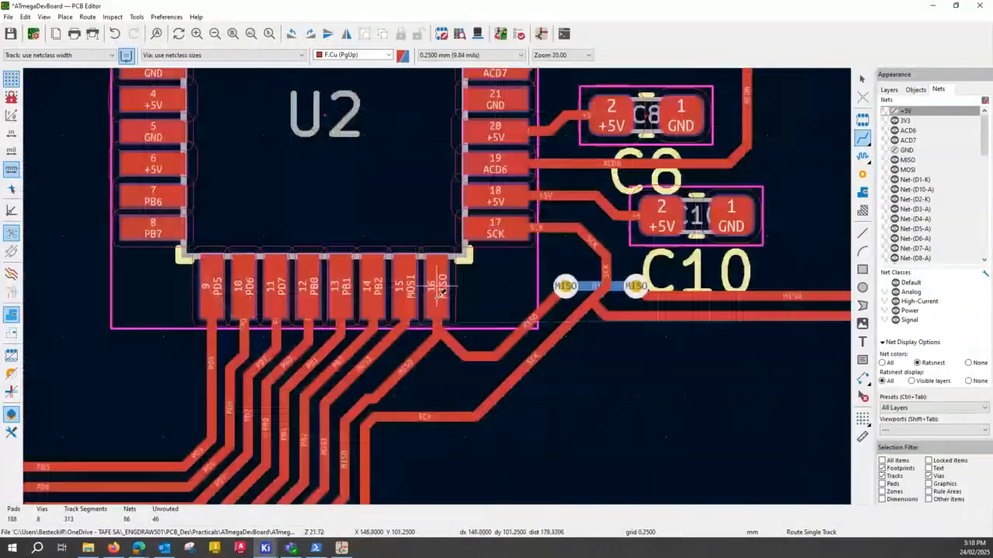
scroll(439, 292, "up", 2)
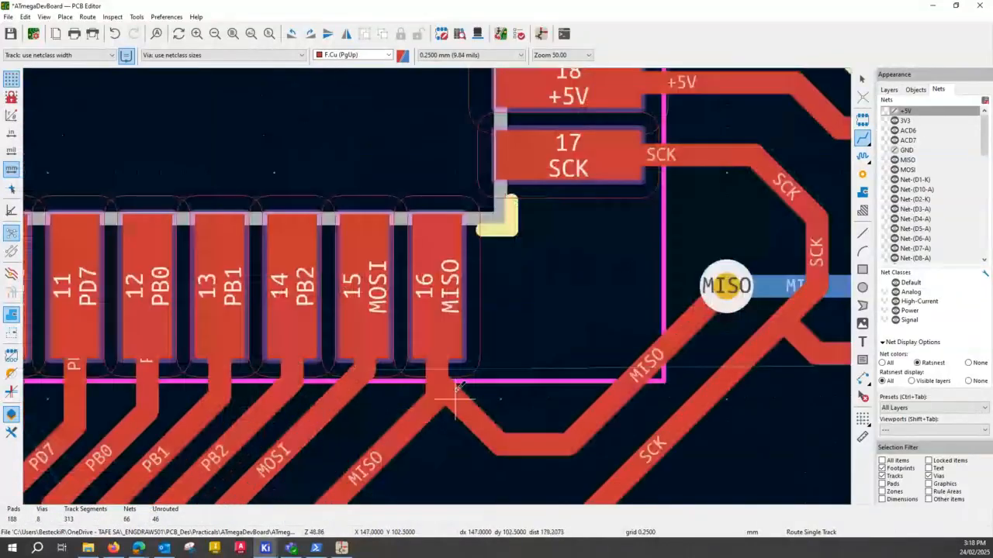
scroll(459, 385, "up", 2)
key("Escape")
- Lower the MISO diagonal to lengthen the vertical stub at U2's pad 16, and delete the angled link to the via's MISO branch
left_click(275, 316)
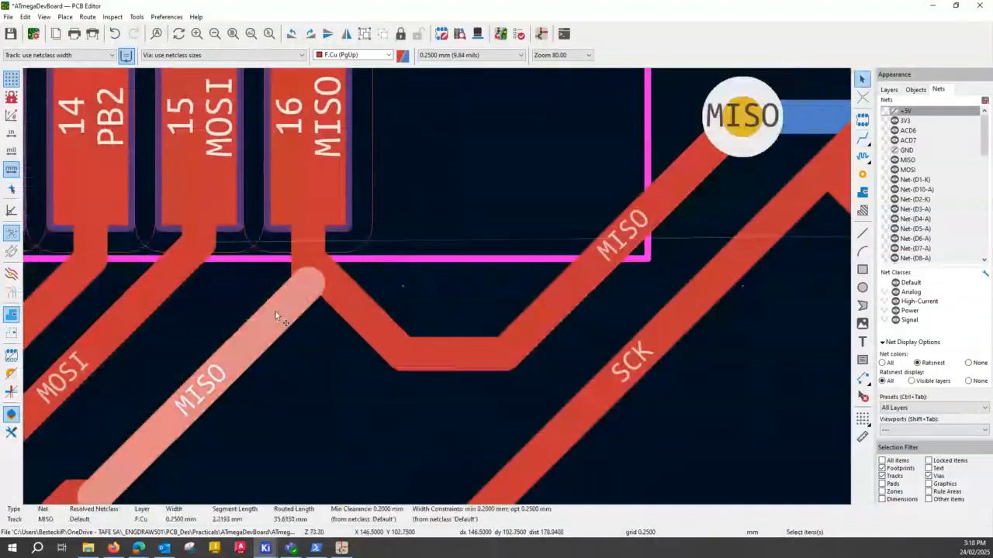
left_click_drag(275, 316, 310, 340)
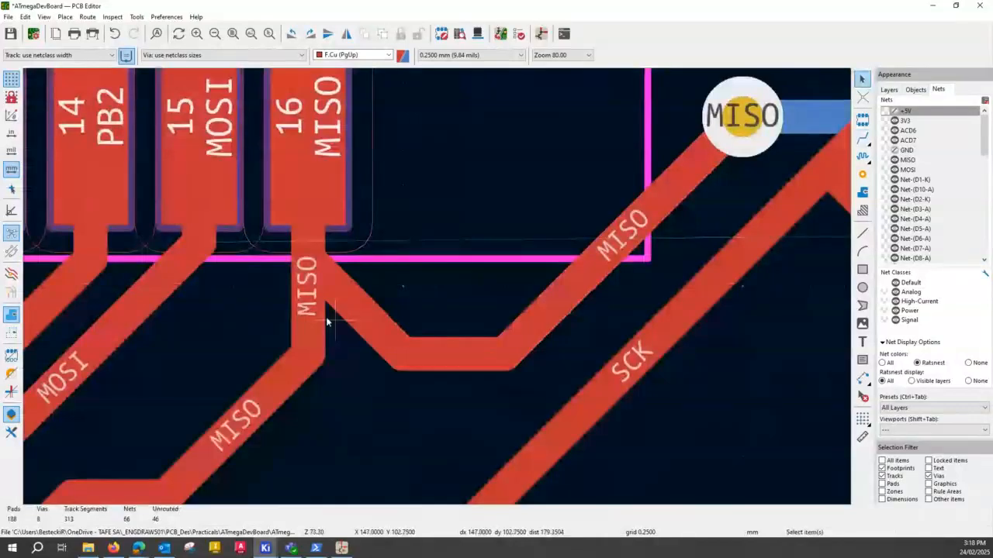
left_click(331, 287)
key("Delete")
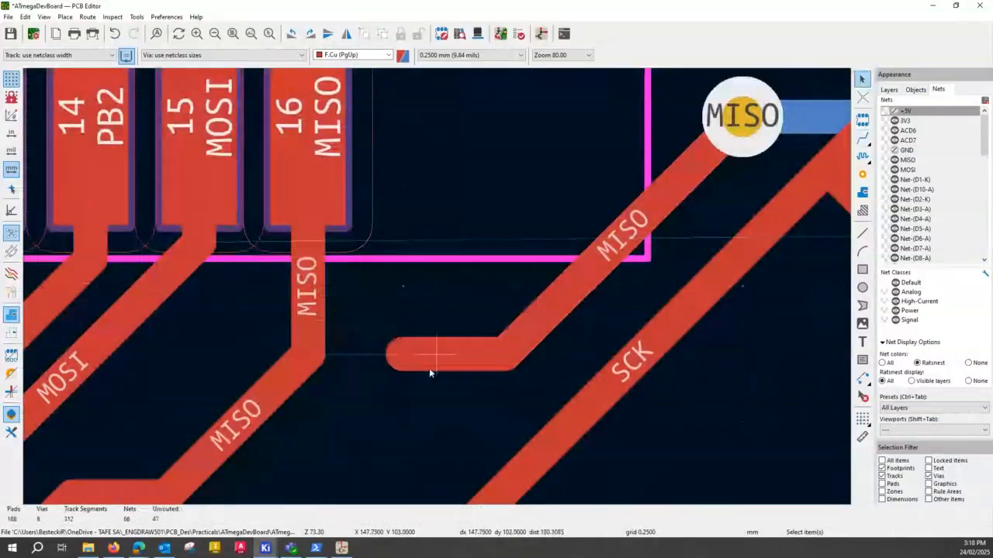
- Raise the horizontal MISO segment of the via's branch and extend its open end straight to the vertical stub under U2's pad 16
left_click(453, 357)
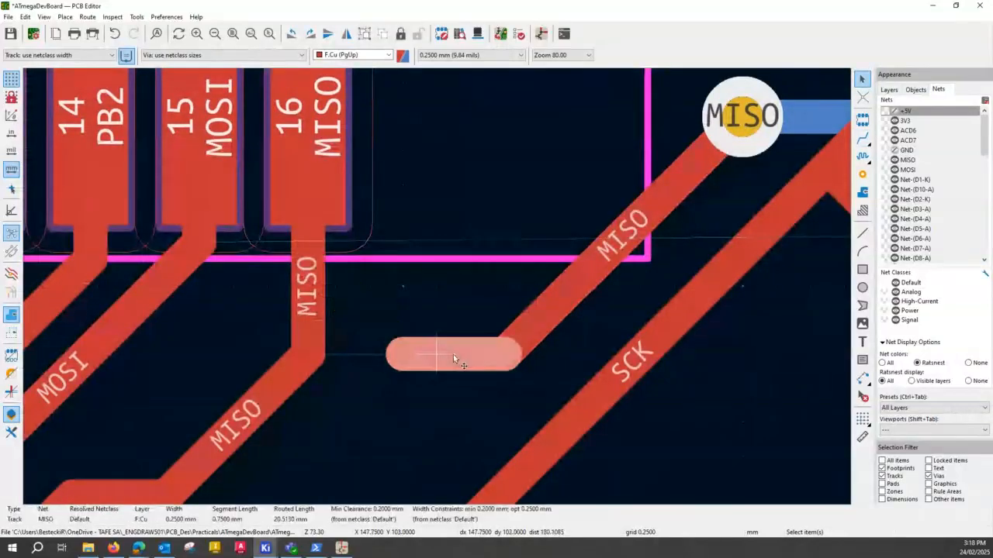
left_click_drag(453, 355, 460, 319)
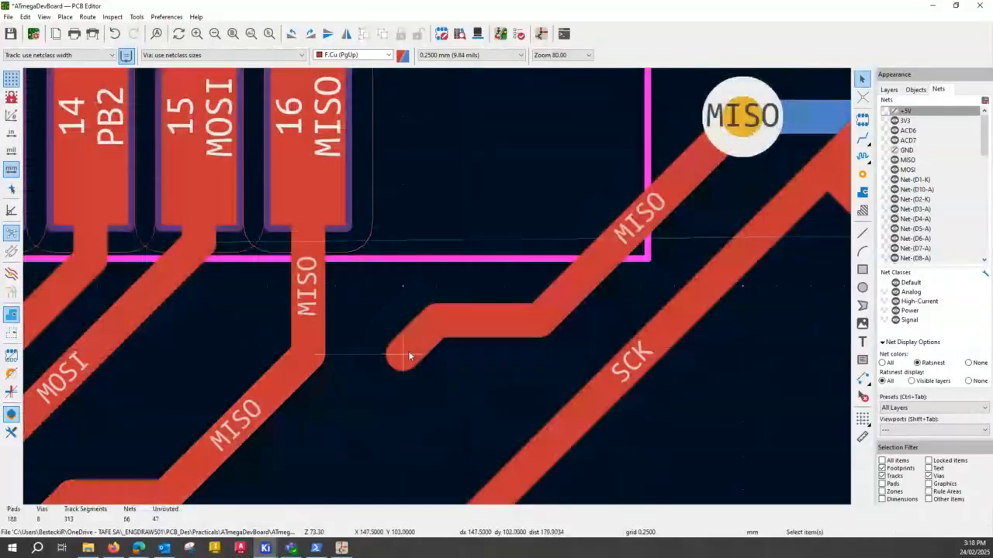
left_click_drag(408, 355, 337, 321)
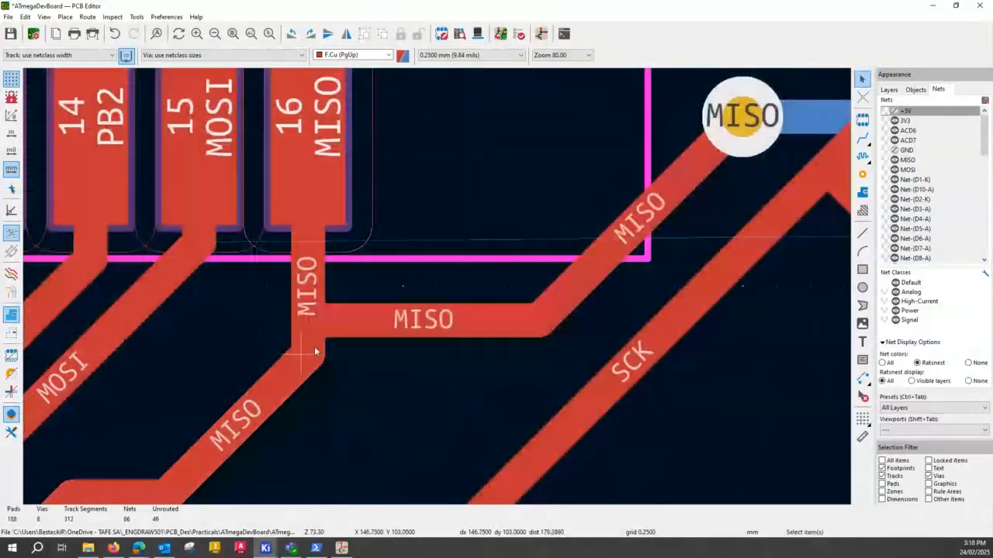
scroll(314, 346, "down", 2)
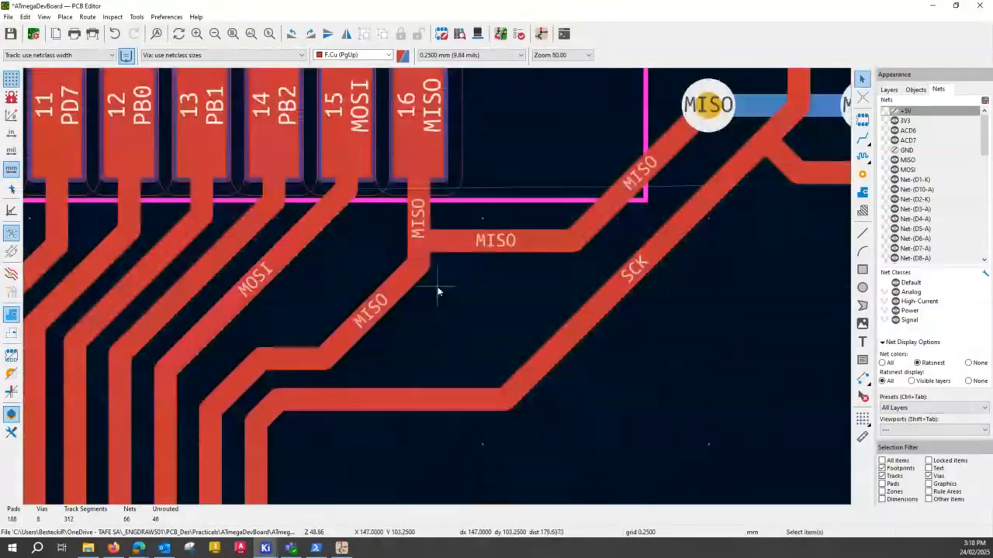
scroll(438, 292, "down", 1)
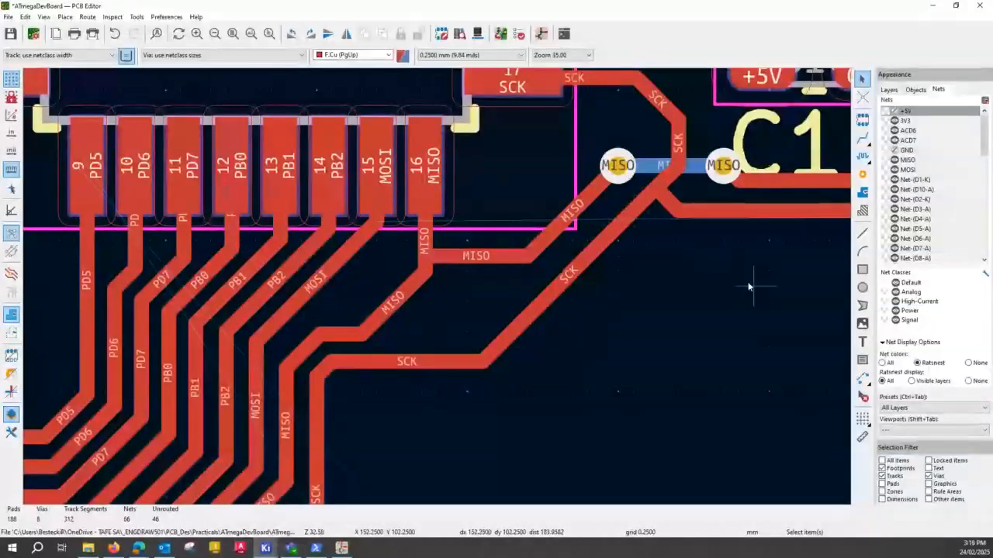
- Route MOSI on F.Cu from J5's pad 4 between pads 3 and 5, horizontally toward U2, ending it open just before the SCK diagonal
middle_click_drag(749, 287, 438, 292)
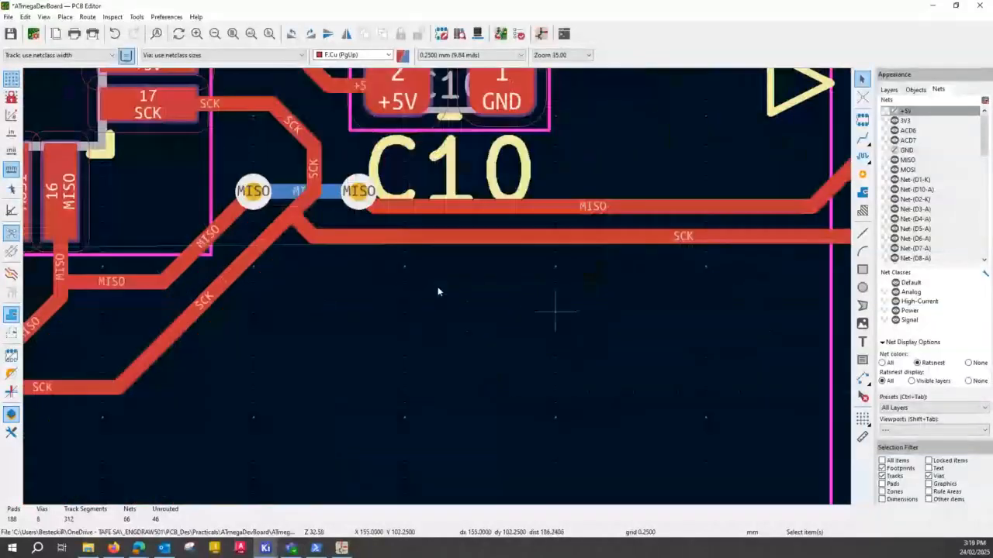
scroll(438, 292, "down", 3)
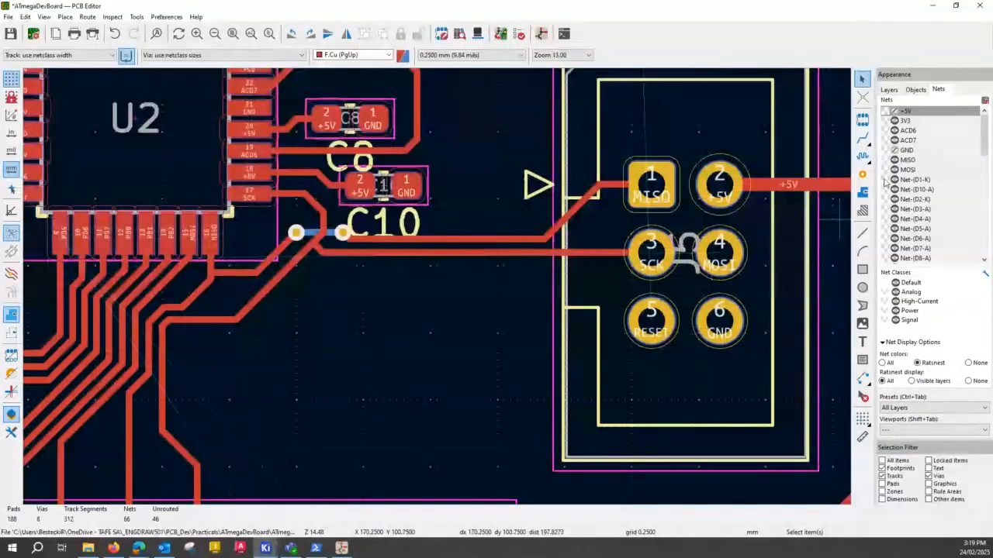
key("x")
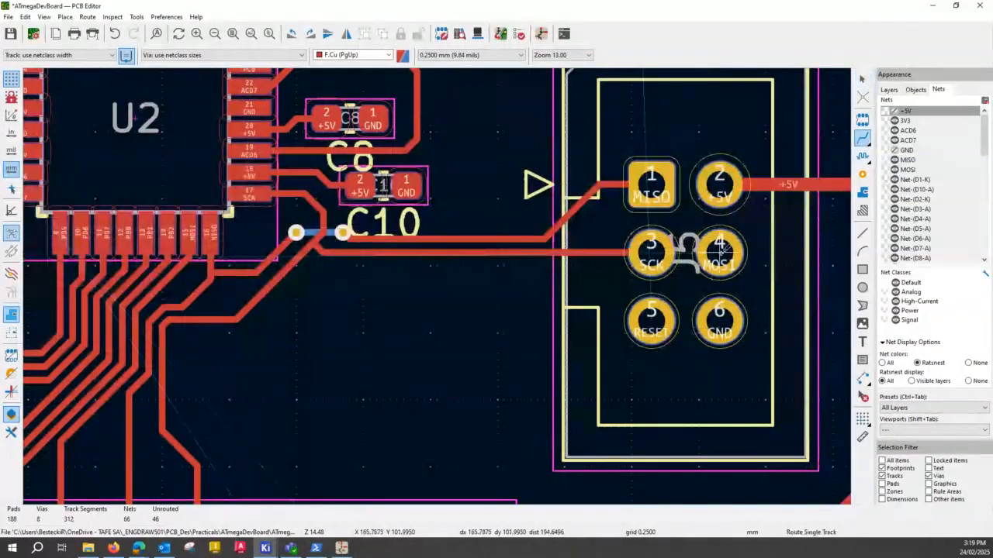
left_click(720, 248)
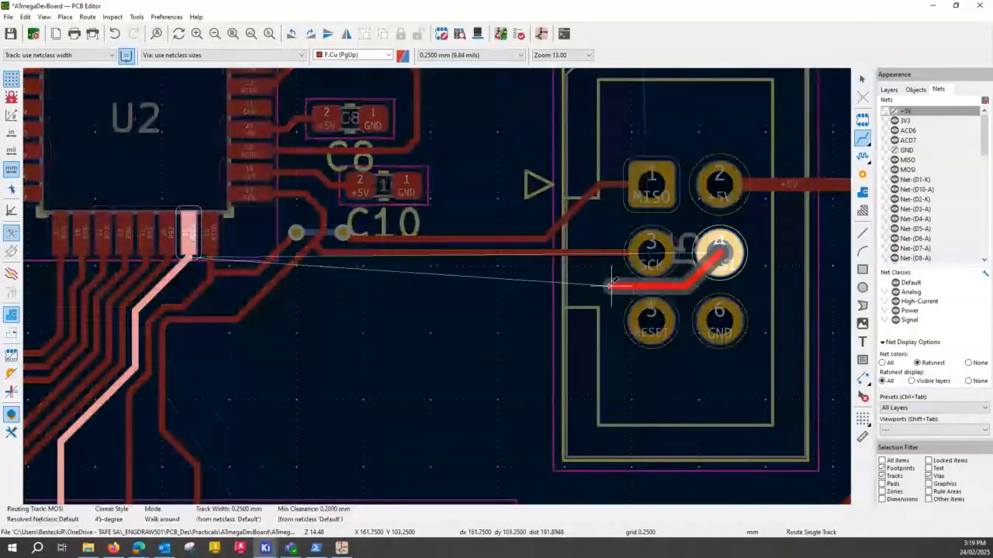
left_click(525, 290)
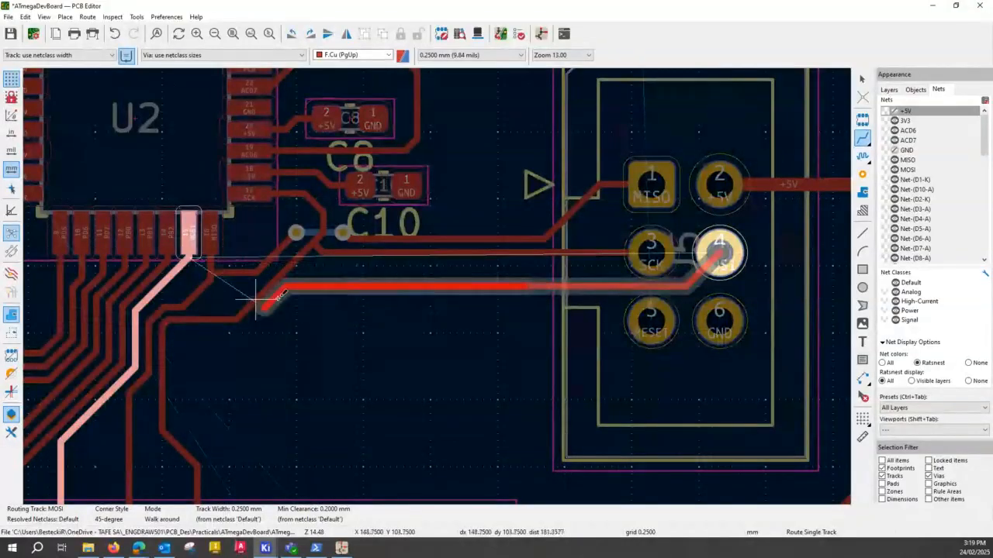
double_click(309, 285)
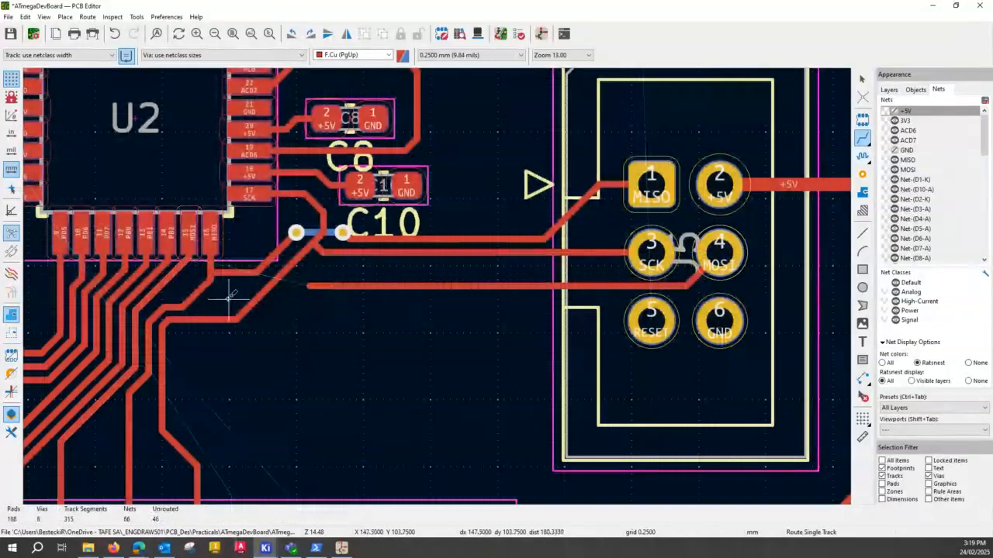
scroll(230, 296, "down", 2)
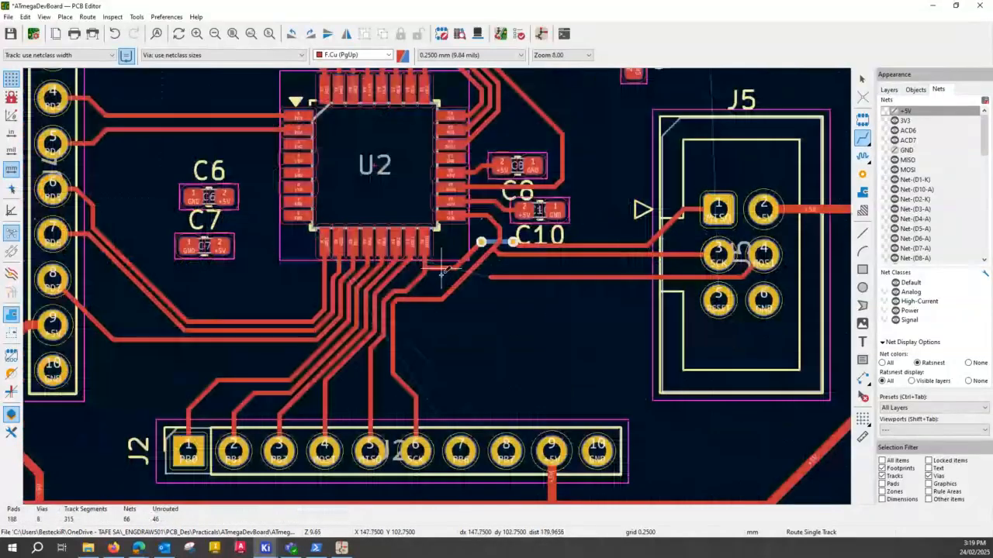
- Reroute SCK on F.Cu from its horizontal run diagonally alongside MISO, then horizontally across to the existing SCK diagonal
scroll(441, 271, "up", 3)
middle_click_drag(359, 408, 378, 305)
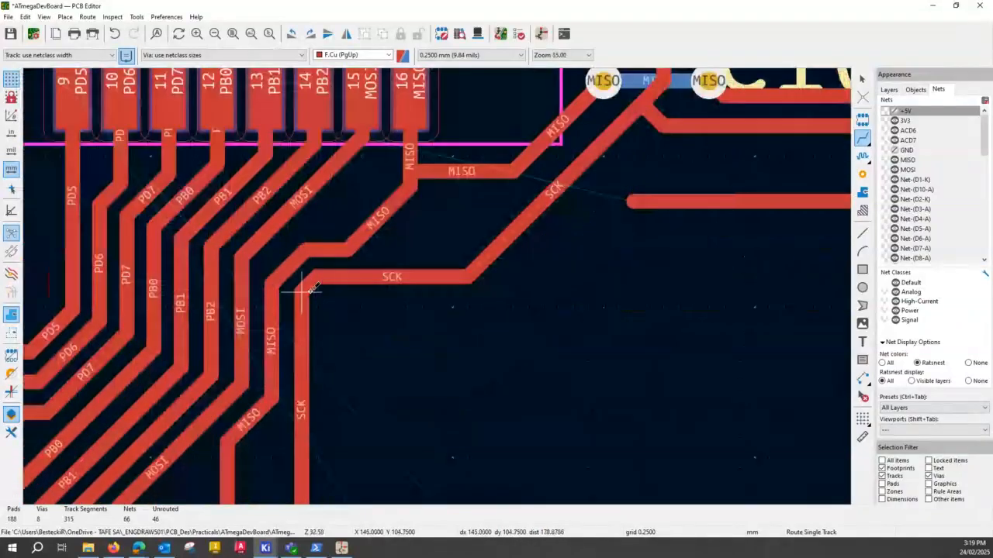
left_click(489, 254)
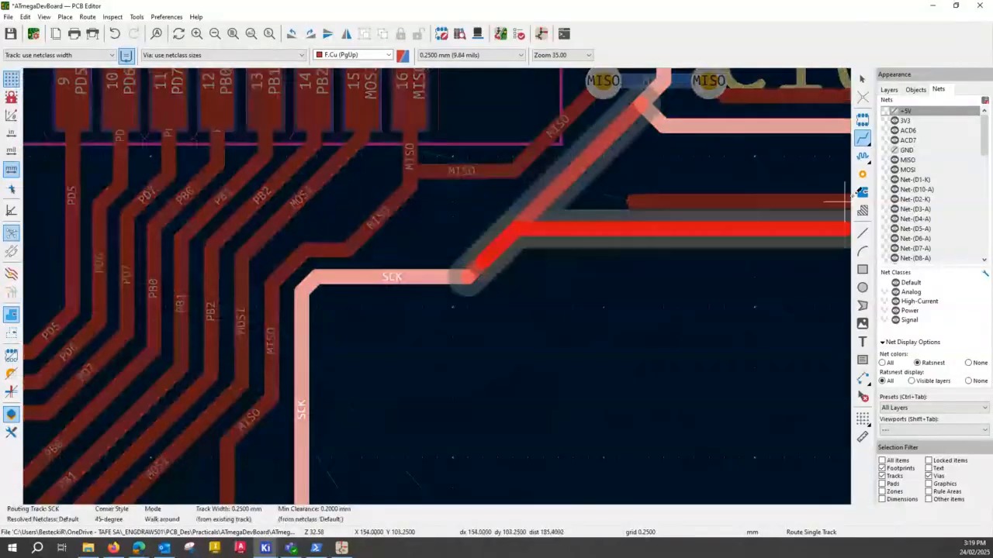
key("Escape")
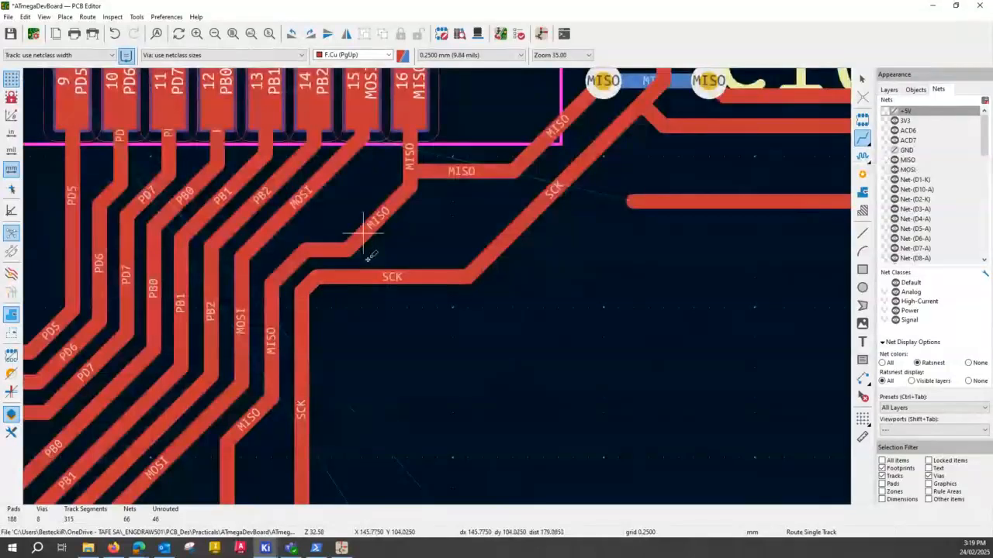
left_click(392, 276)
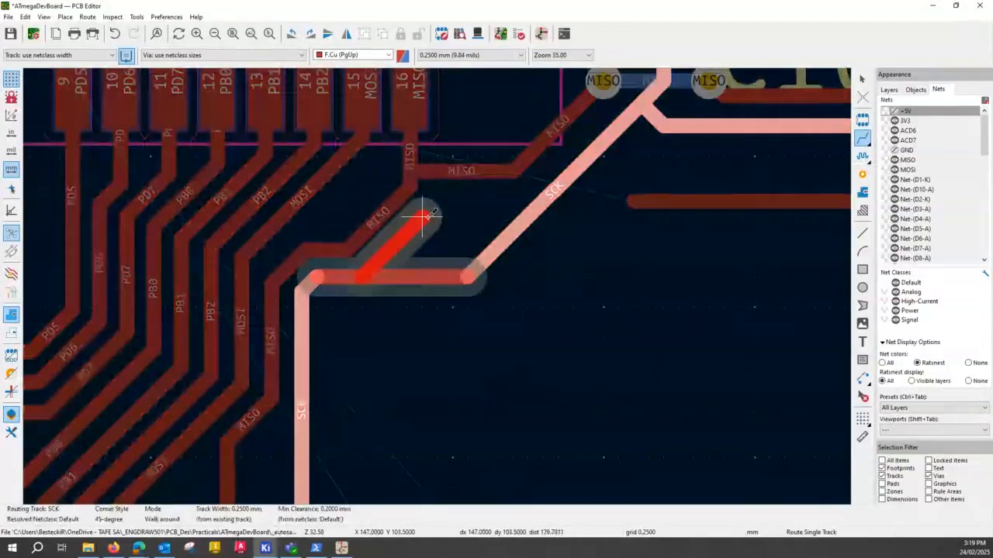
left_click(423, 218)
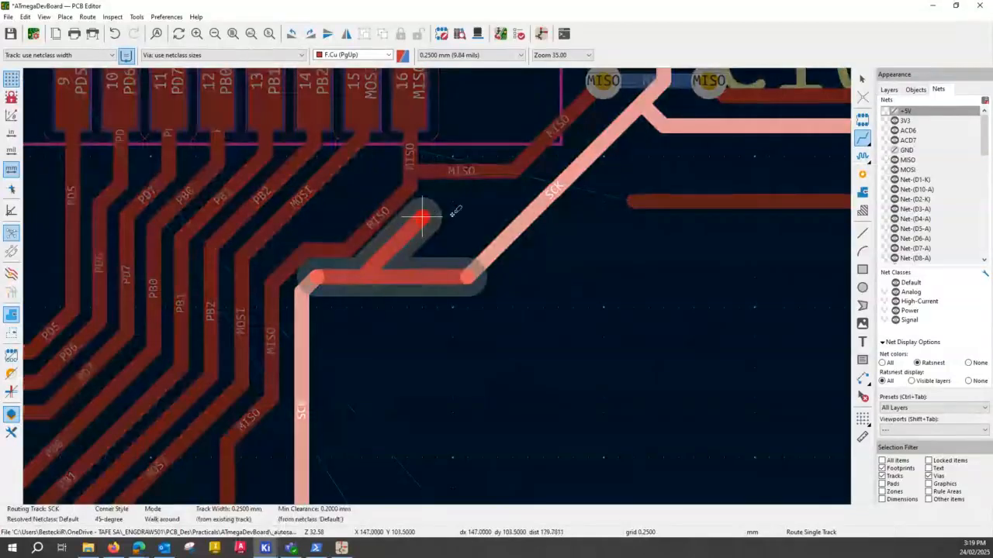
left_click(550, 193)
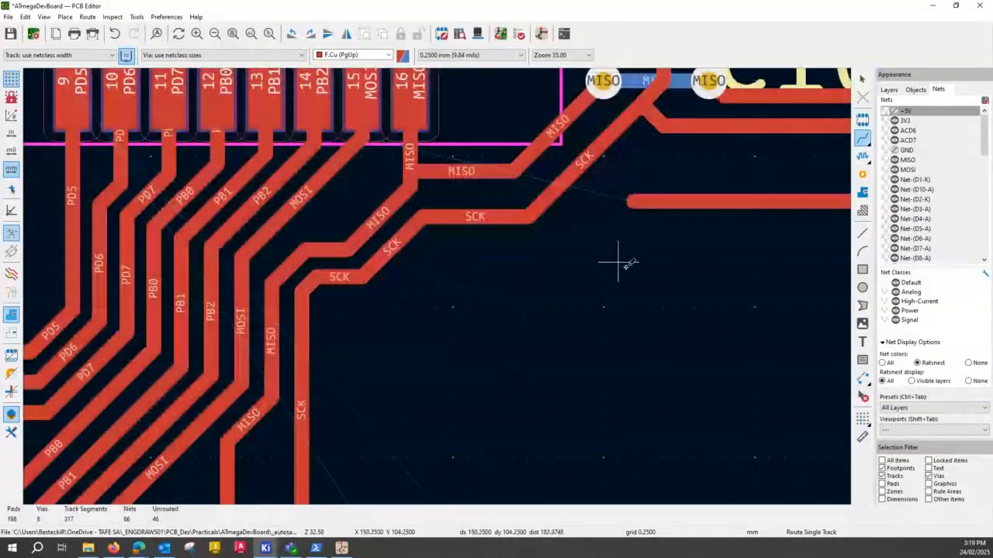
- Route MOSI from its open end to a via below SCK, under SCK and MISO on B.Cu to a second via, and into U2's MOSI track on F.Cu
left_click(634, 201)
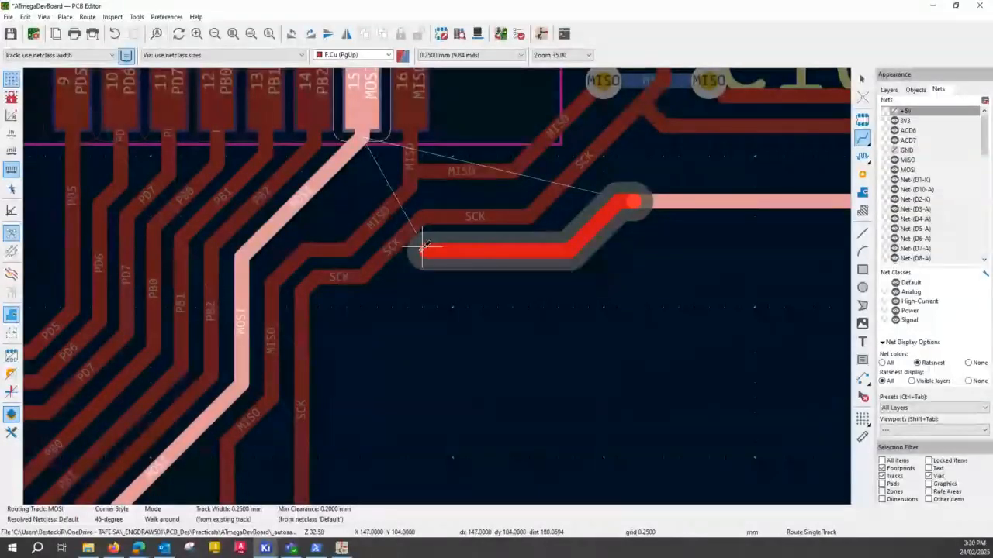
key("v")
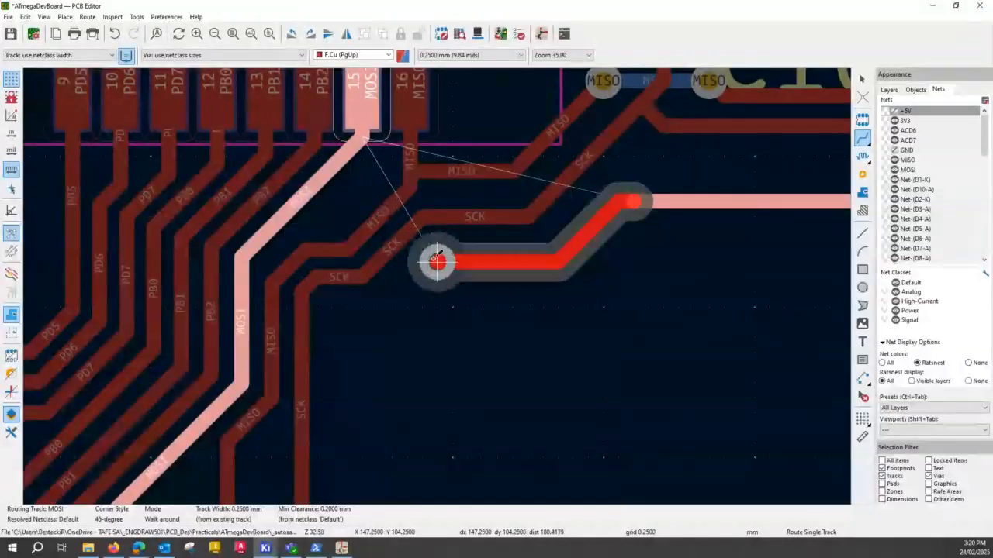
left_click(436, 261)
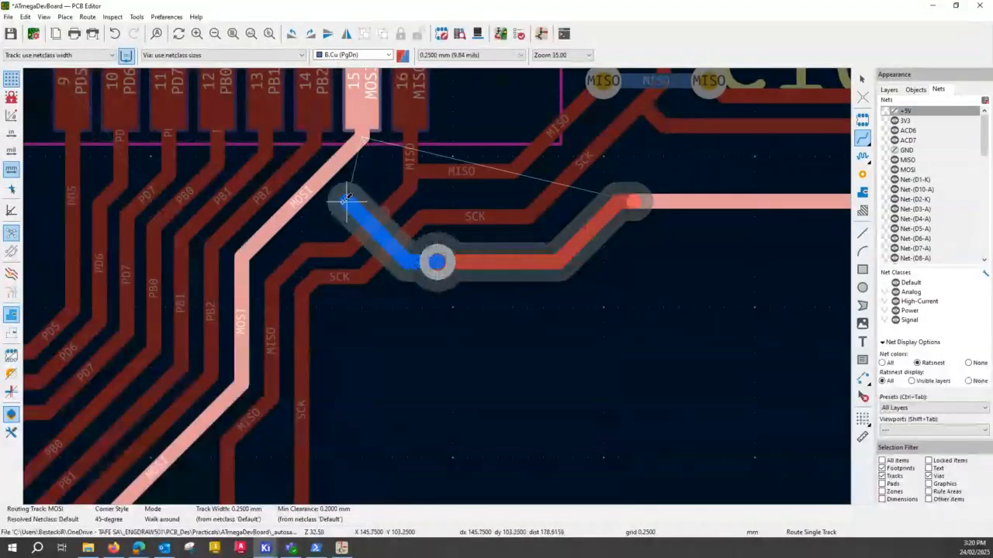
key("v")
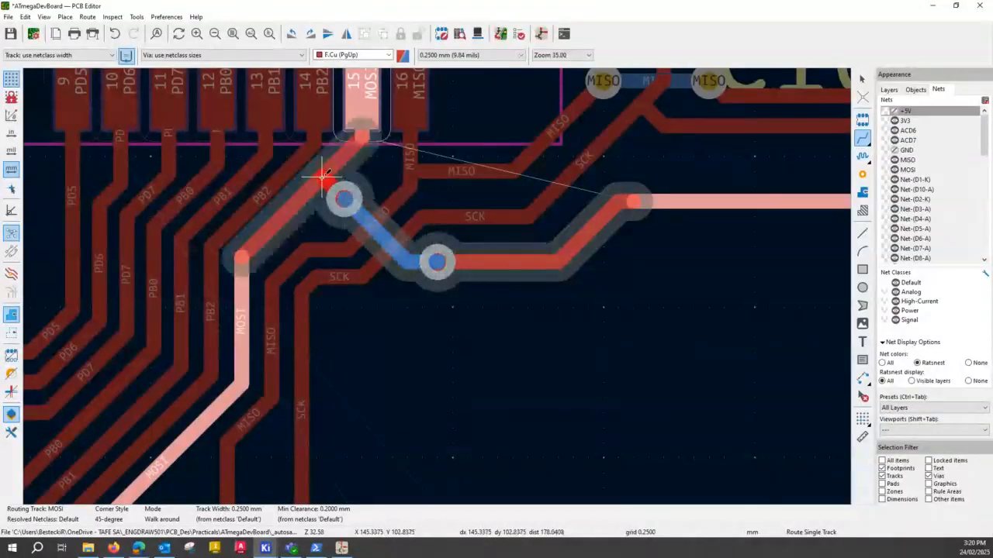
left_click(321, 177)
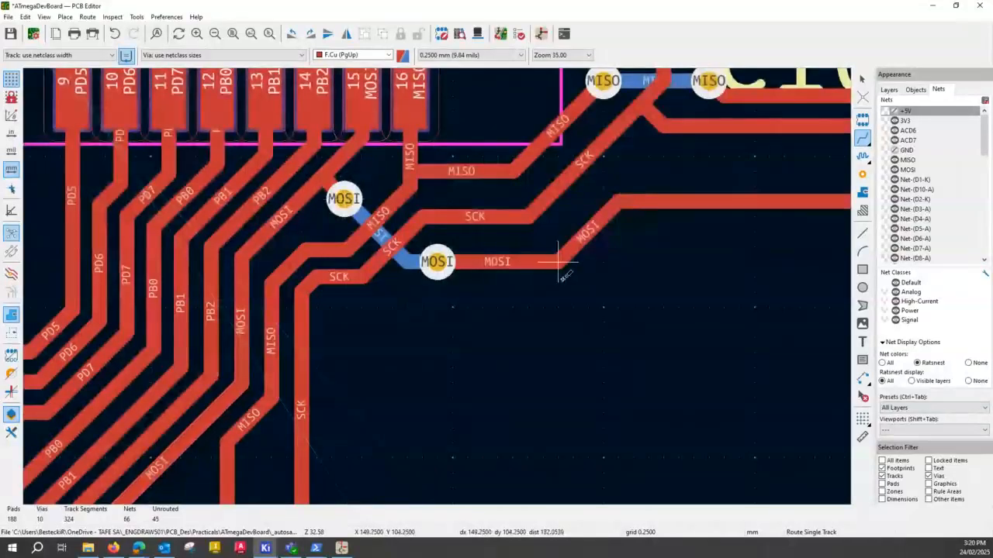
key("Escape")
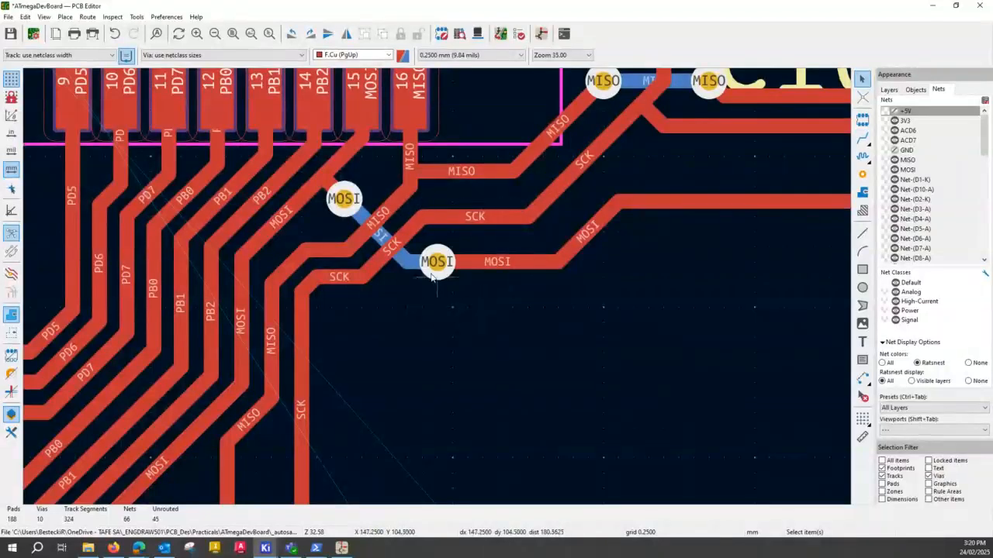
- Raise the upper horizontal SCK segment closer to the MISO segment above it
scroll(439, 291, "down", 3)
scroll(438, 290, "down", 3)
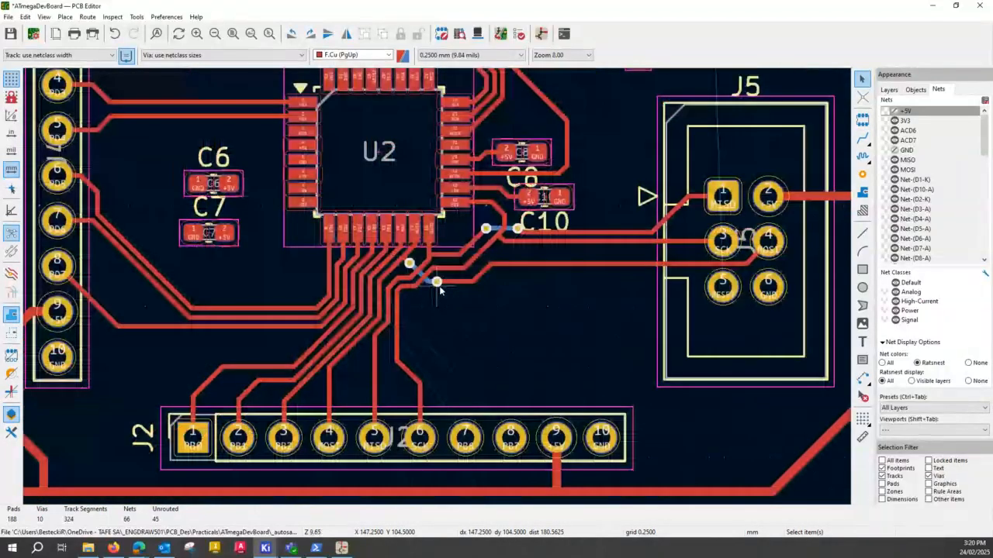
scroll(439, 291, "down", 2)
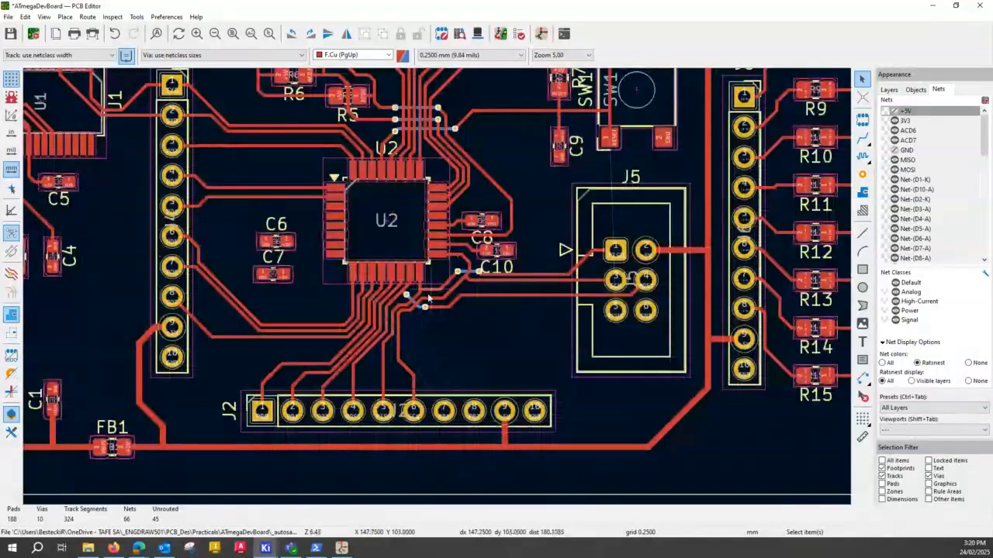
scroll(427, 294, "up", 2)
scroll(437, 288, "up", 4)
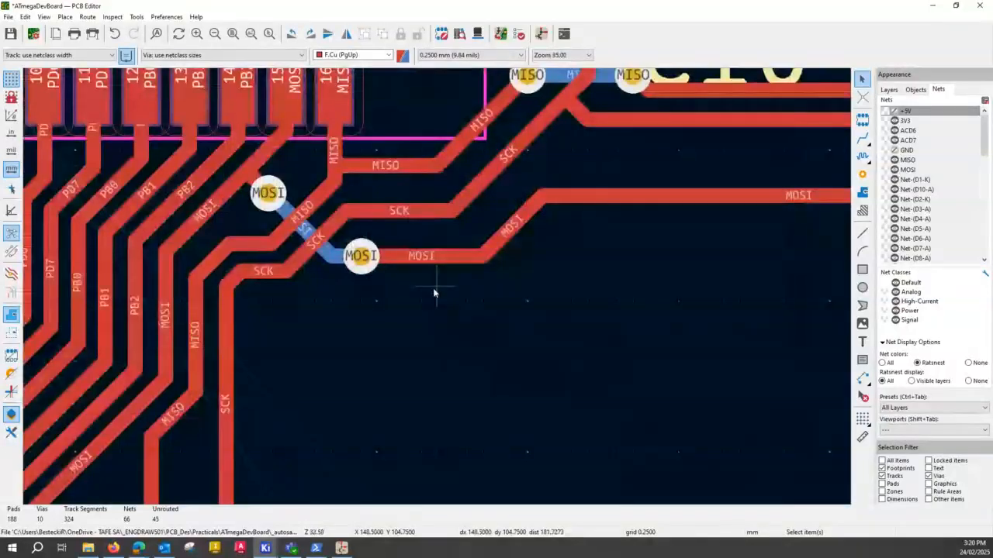
left_click(427, 259)
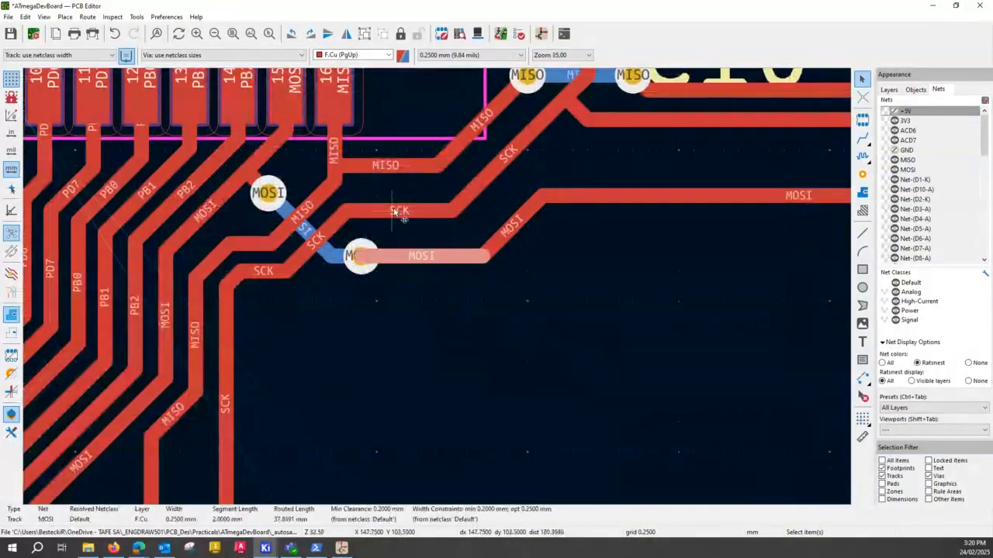
left_click_drag(396, 211, 409, 197)
- Raise the horizontal MOSI segment beside the lower via toward SCK, and shift its diagonal link further toward J5
left_click(425, 254)
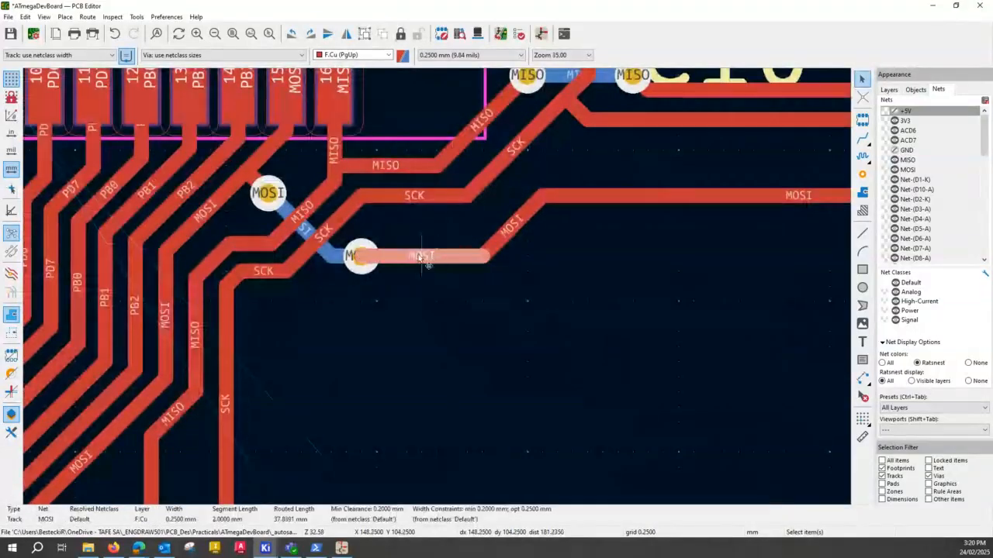
left_click_drag(418, 258, 416, 220)
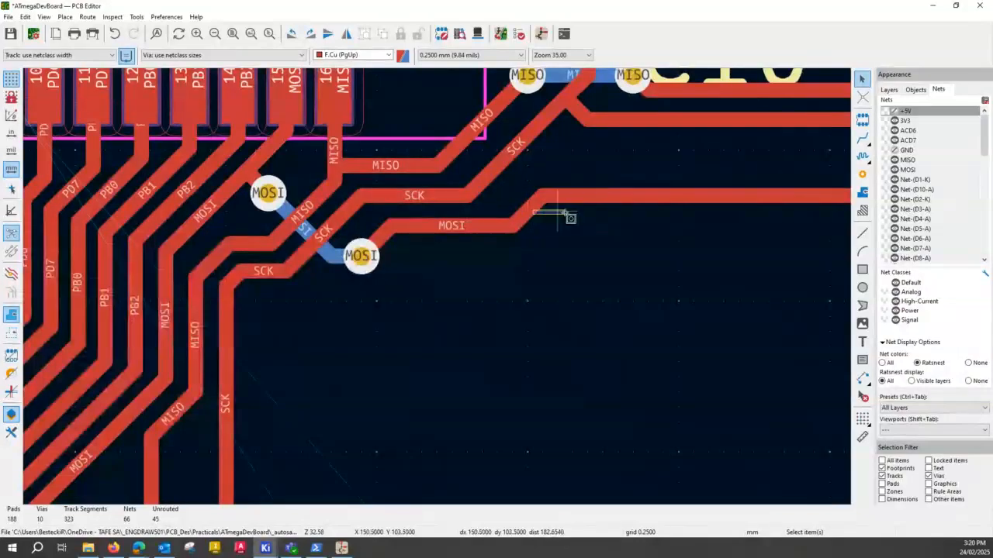
left_click(531, 215)
left_click_drag(530, 215, 560, 215)
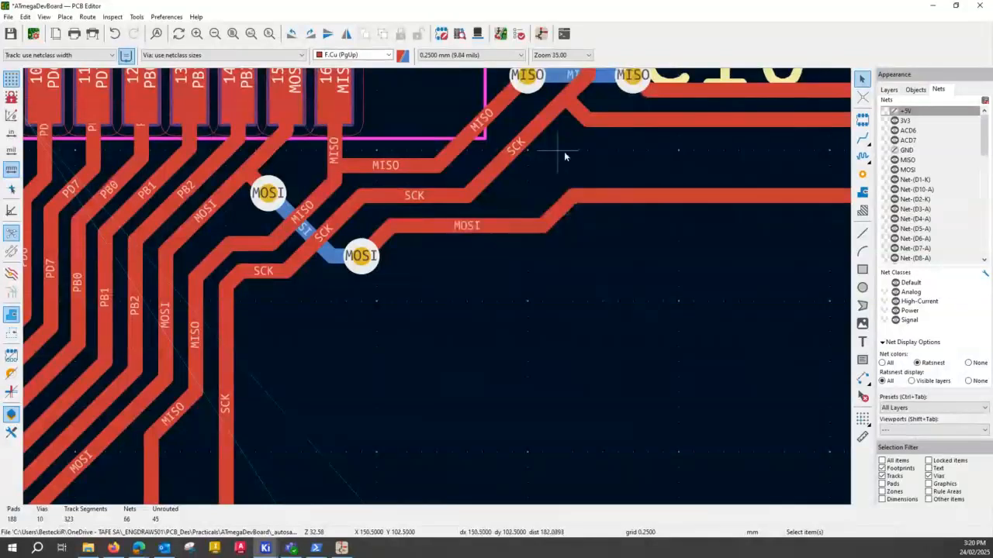
- Shift the MISO diagonal below its via closer to the parallel SCK diagonal
middle_click_drag(564, 152, 492, 336)
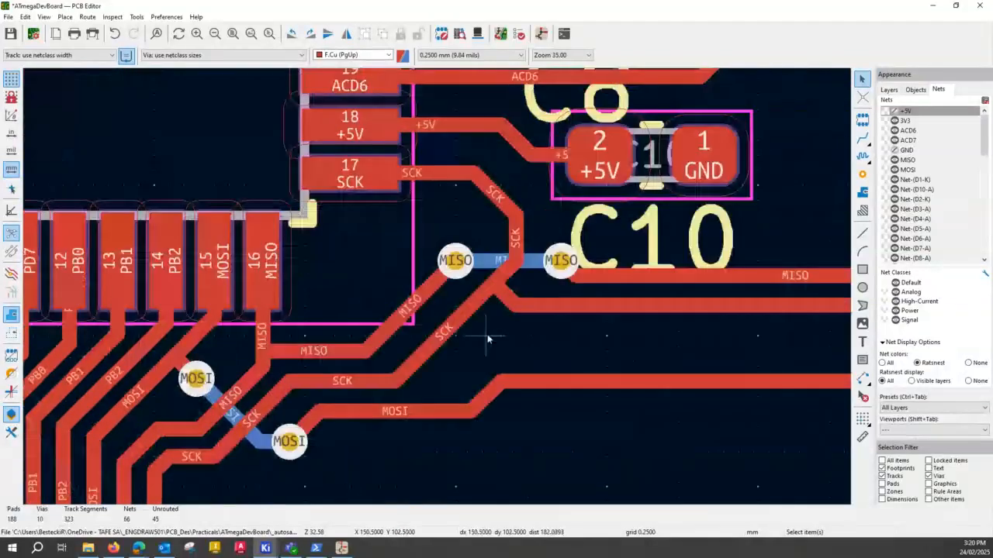
left_click(415, 303)
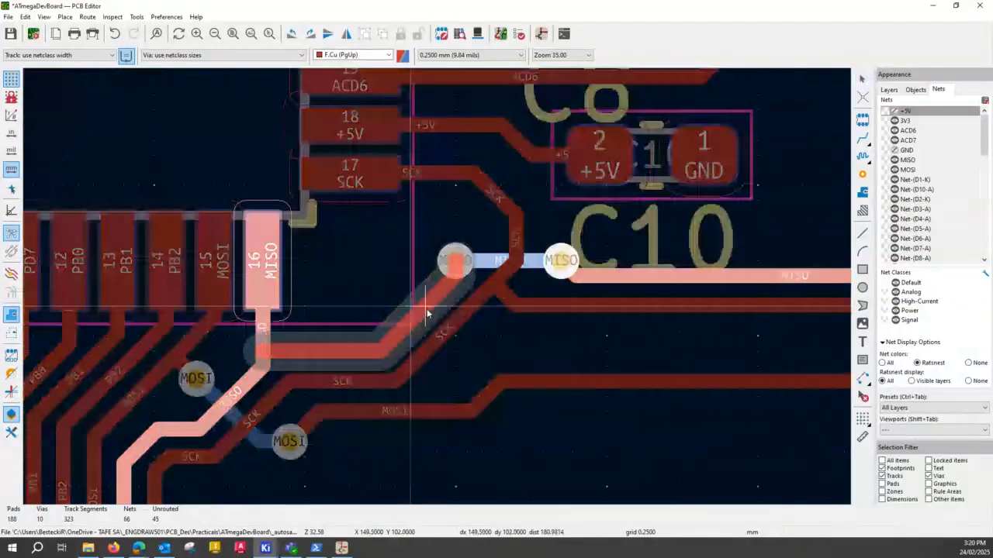
left_click_drag(427, 308, 454, 320)
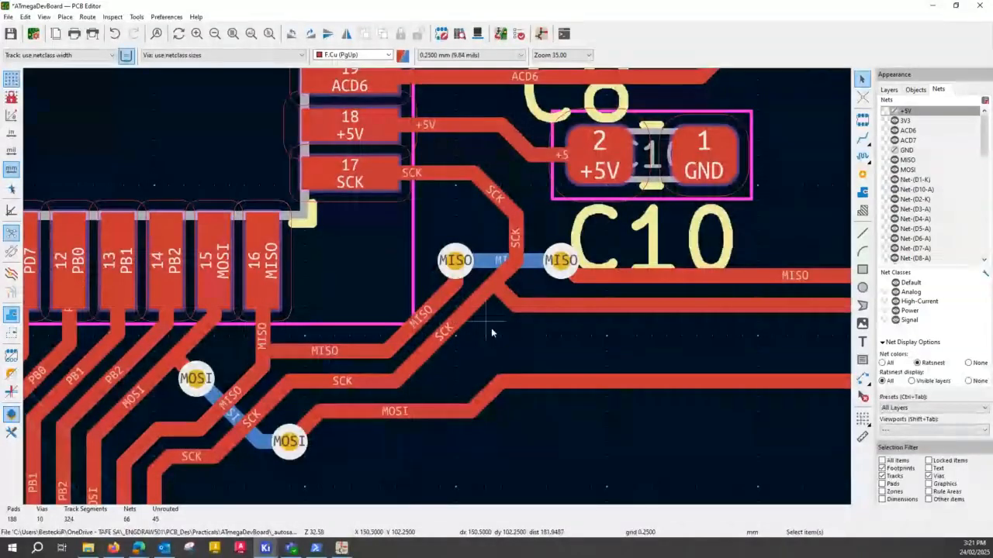
- Route RESET on F.Cu from J5's pad 5 around pad 4 and between pads 1 and 2, up to SW1's lower RESET pad
scroll(522, 352, "down", 3)
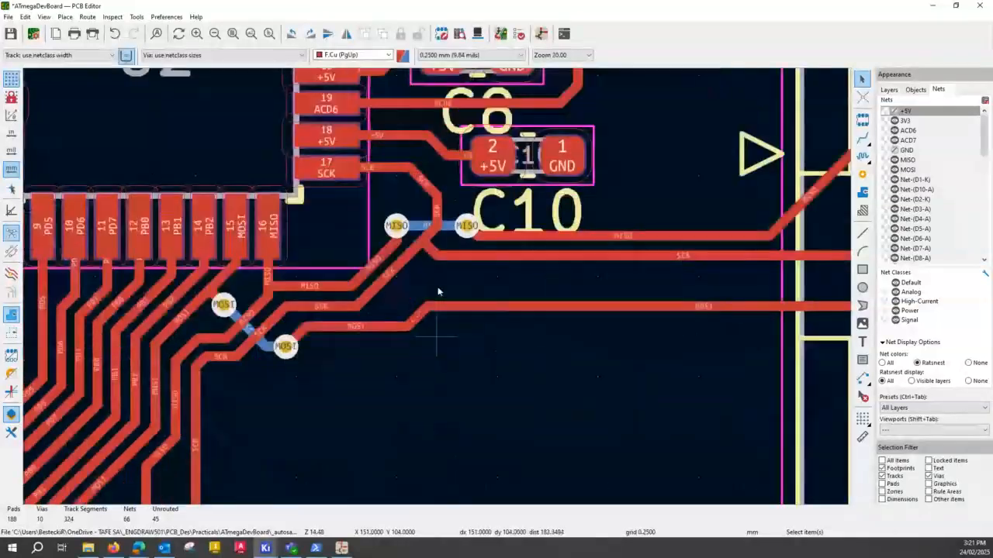
scroll(437, 292, "down", 3)
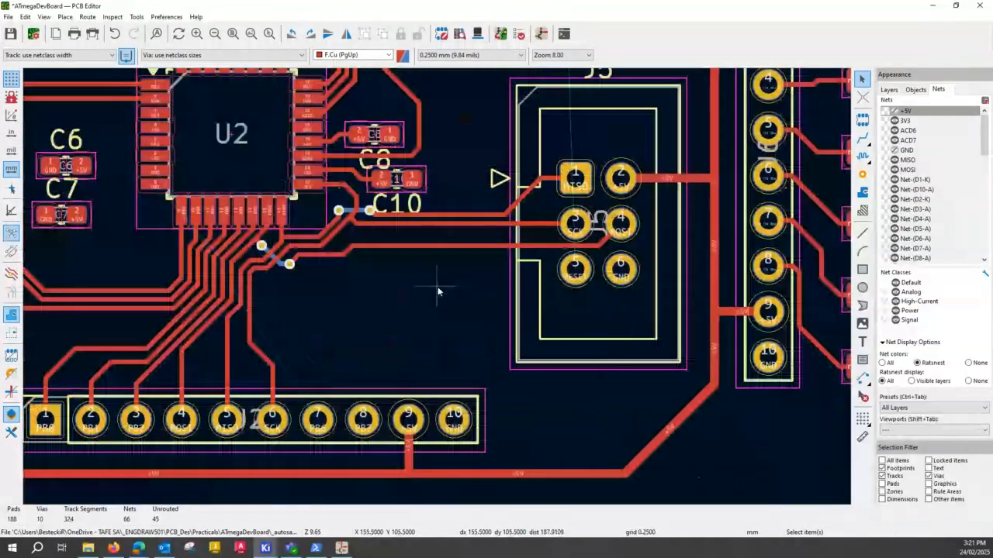
scroll(437, 292, "down", 2)
scroll(448, 251, "up", 1)
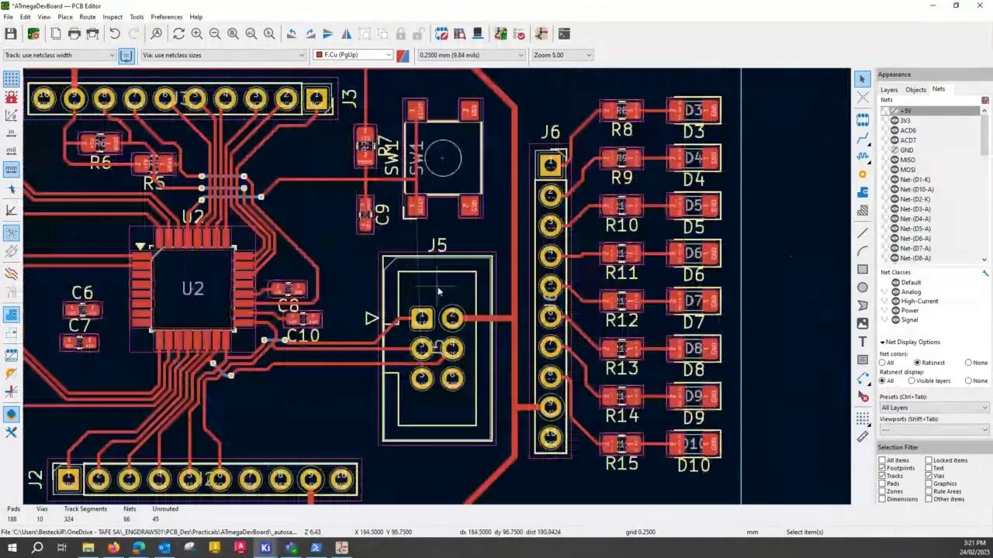
scroll(417, 184, "up", 1)
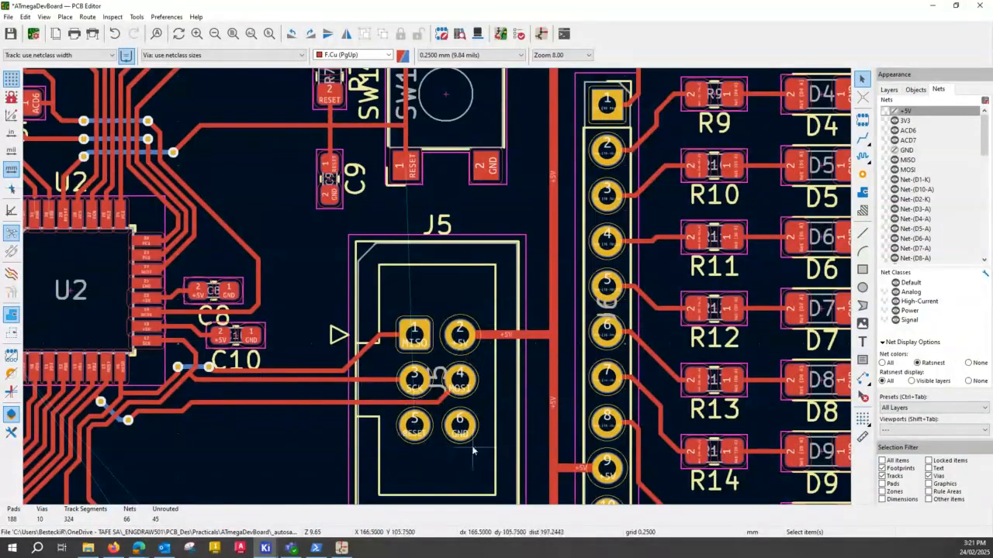
scroll(472, 411, "down", 1)
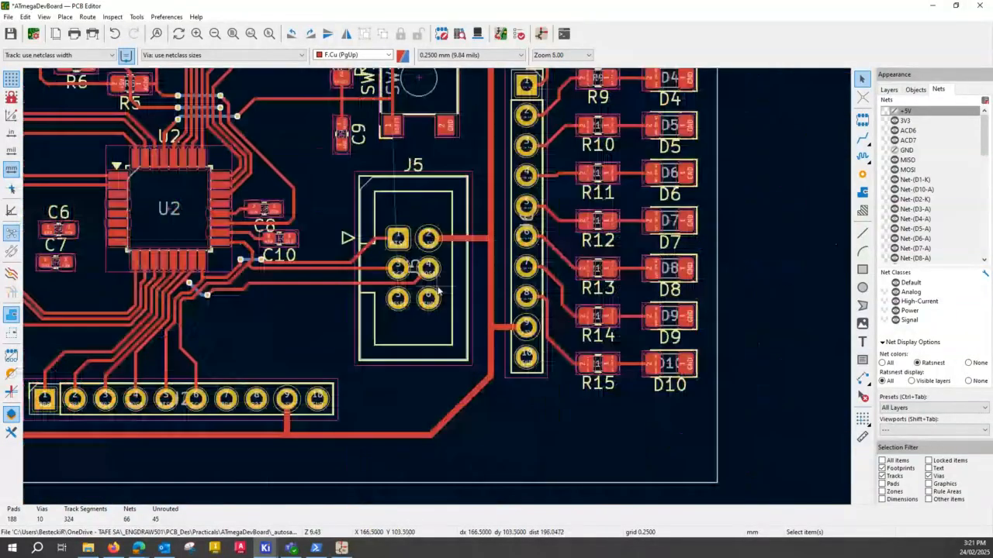
scroll(438, 276, "up", 2)
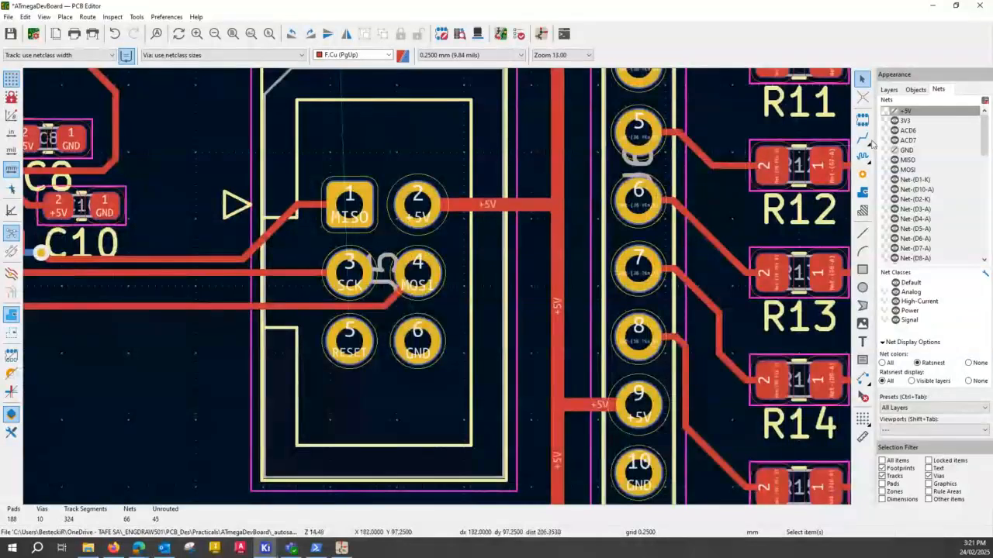
key("x")
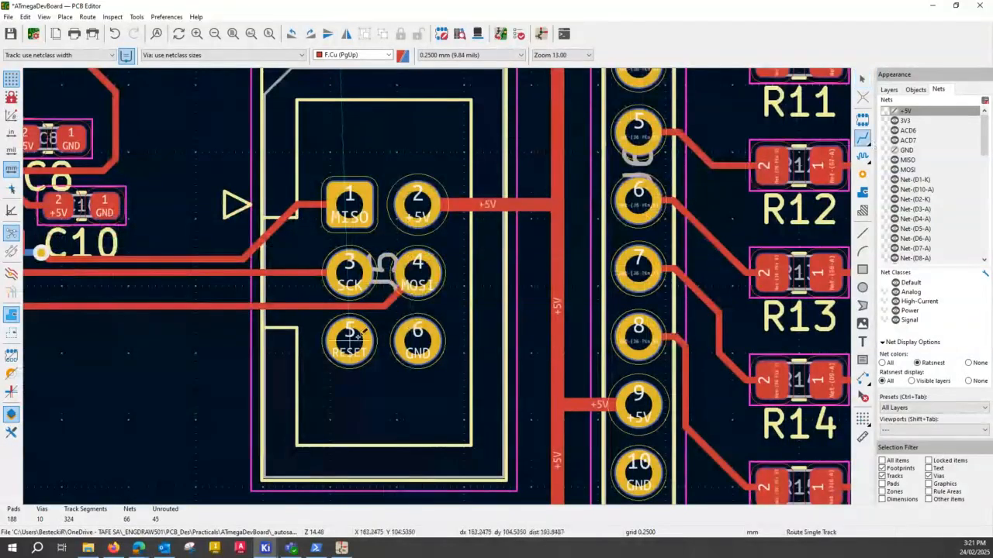
left_click(360, 332)
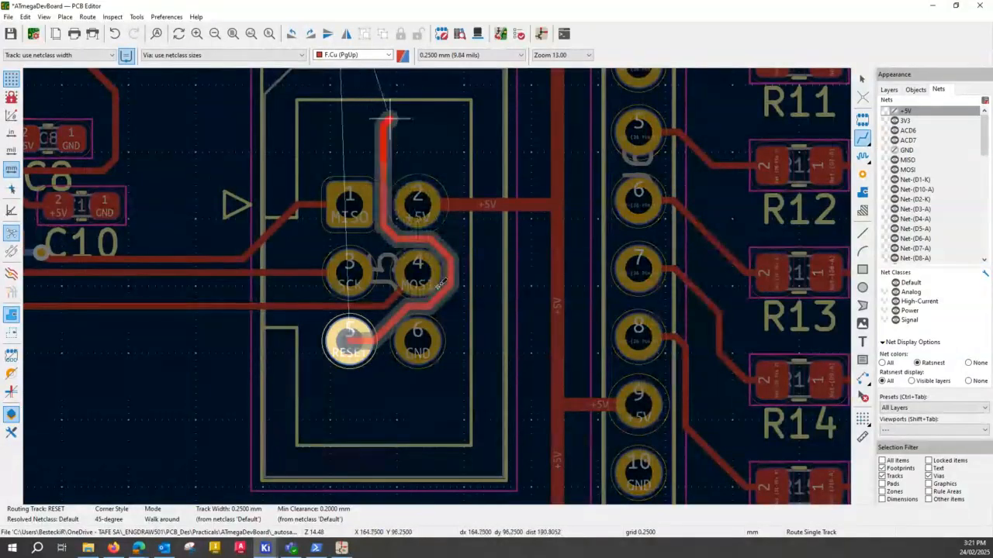
key("F4")
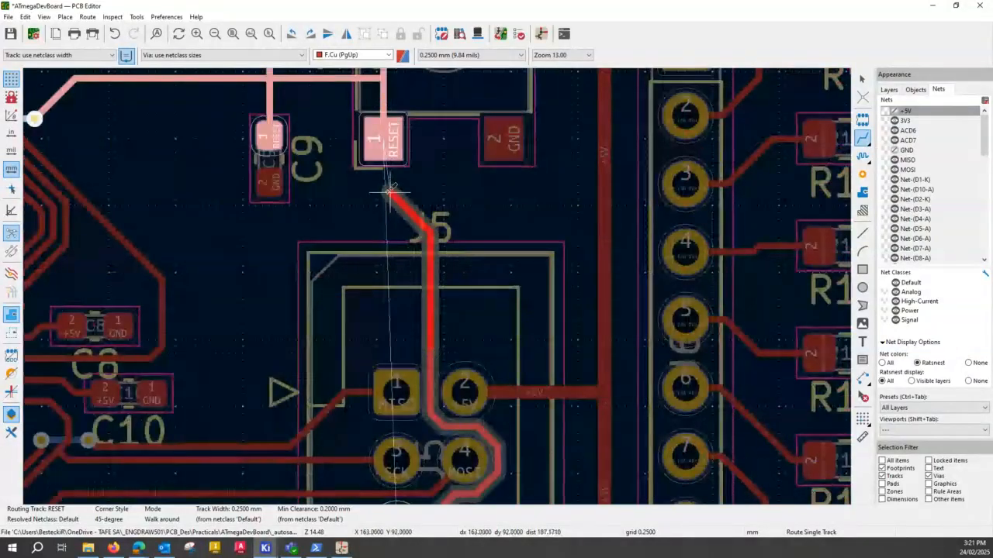
left_click(388, 142)
- Inspect the RESET track from SW1 down to J5 and its path around the connector's pads
scroll(439, 284, "down", 2)
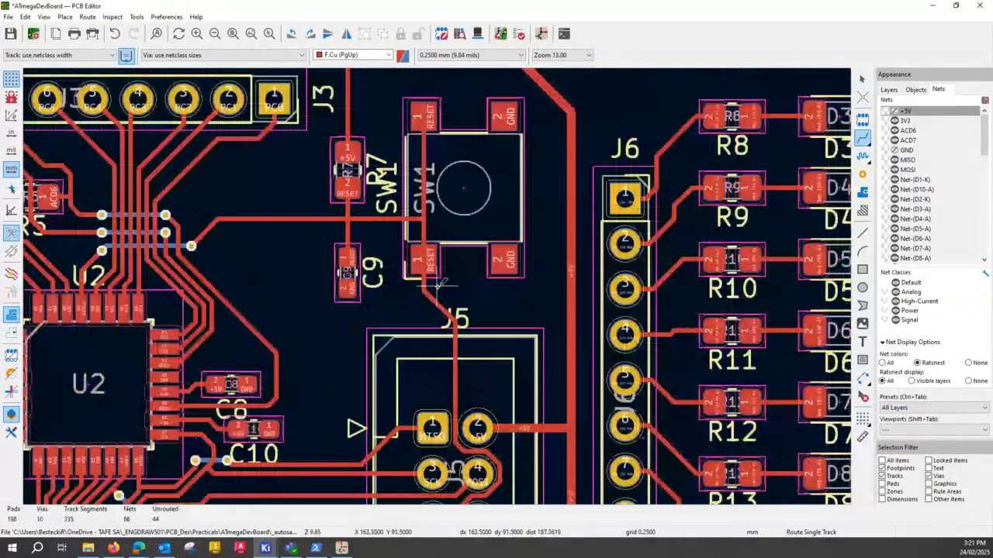
scroll(439, 284, "down", 2)
scroll(477, 229, "up", 3)
scroll(477, 229, "down", 2)
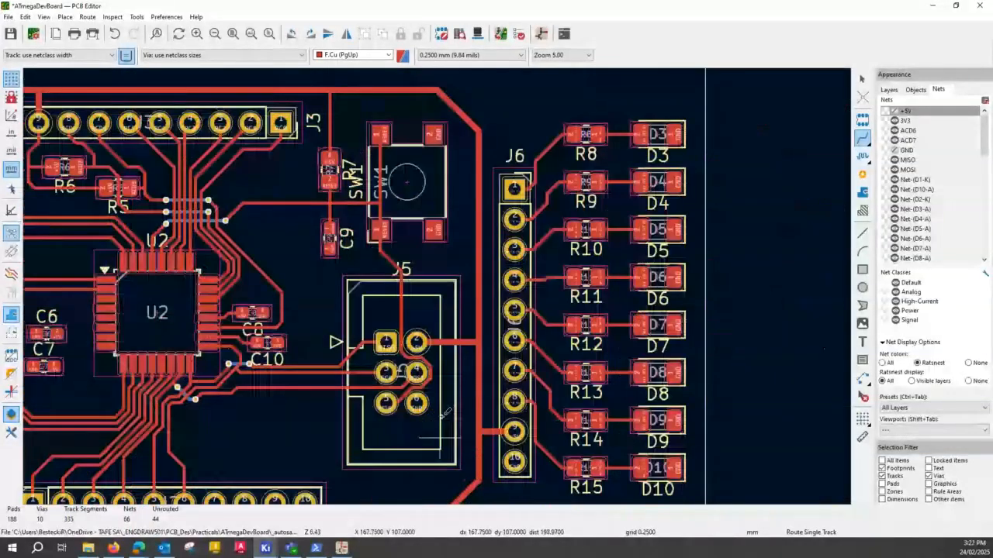
scroll(442, 414, "up", 2)
scroll(433, 245, "up", 2)
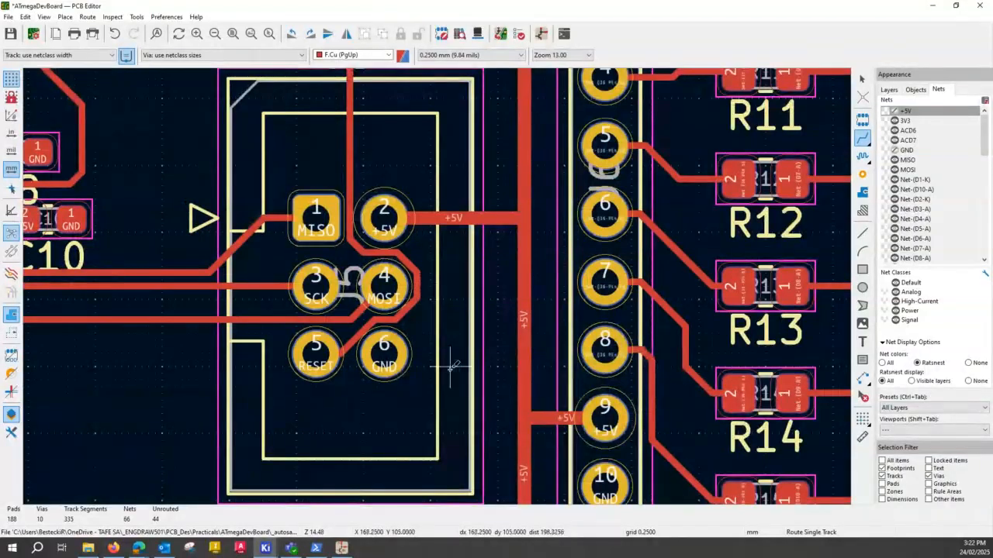
key("Escape")
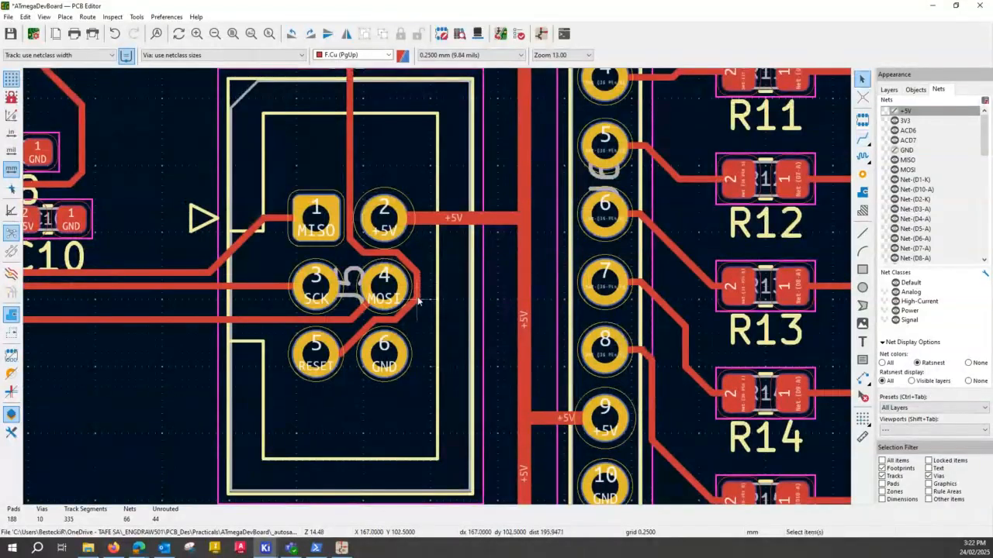
- Delete the RESET track segments that wrap around J5's pad 4 and run diagonally down toward pad 5
left_click(417, 300)
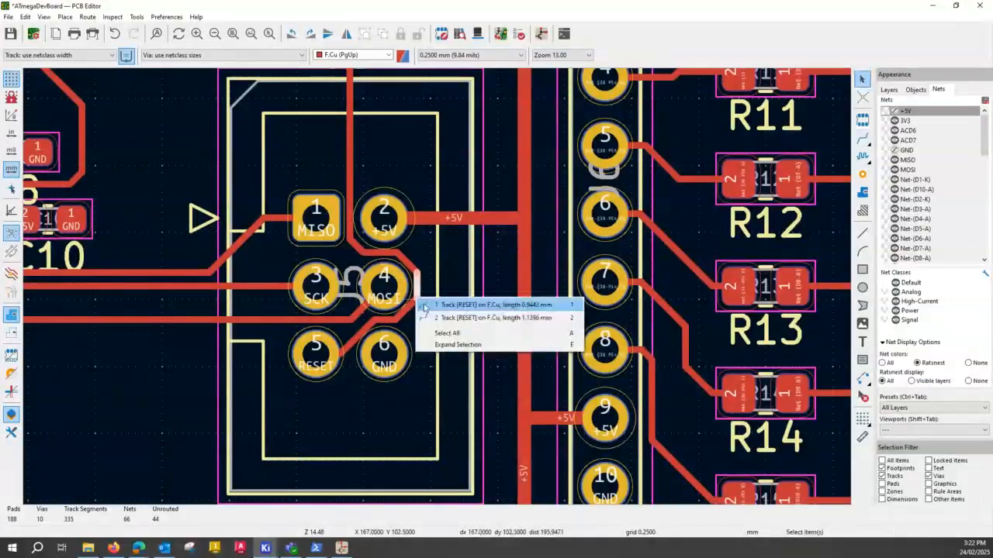
left_click(426, 306)
key("Delete")
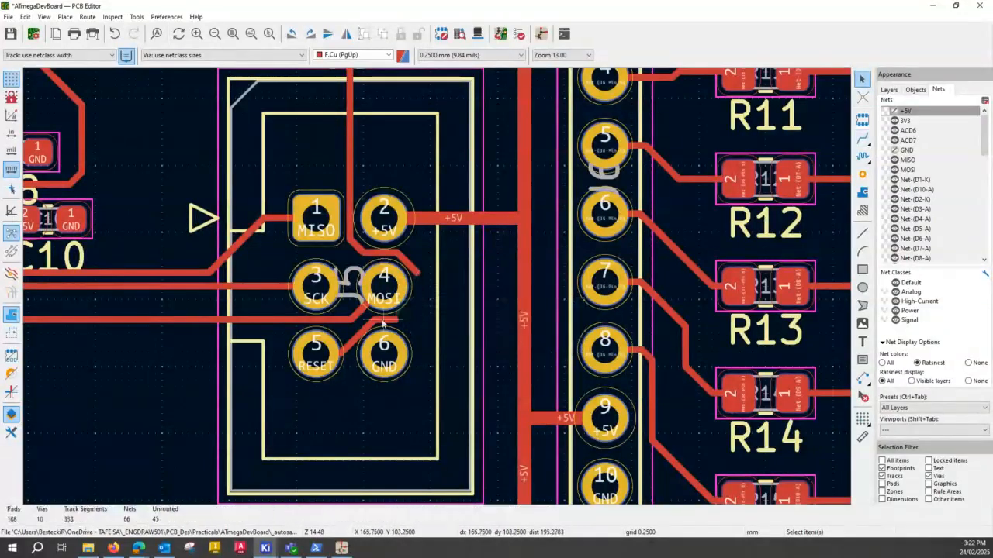
key("Delete")
- Delete the RESET segments between J5's pads 2 and 4 and the vertical run between pads 1 and 2
key("Delete")
key("Delete")
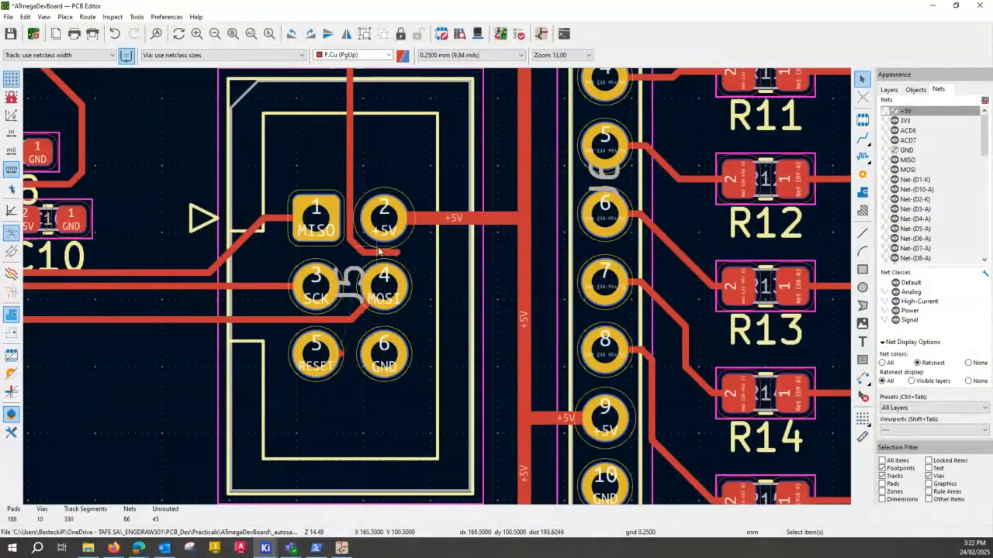
left_click(379, 249)
key("Delete")
left_click(355, 247)
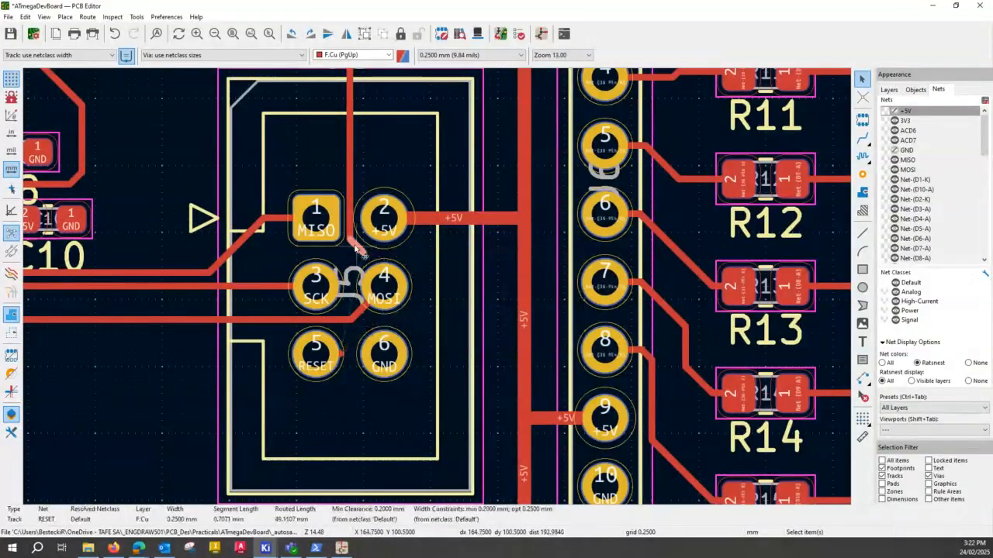
key("Delete")
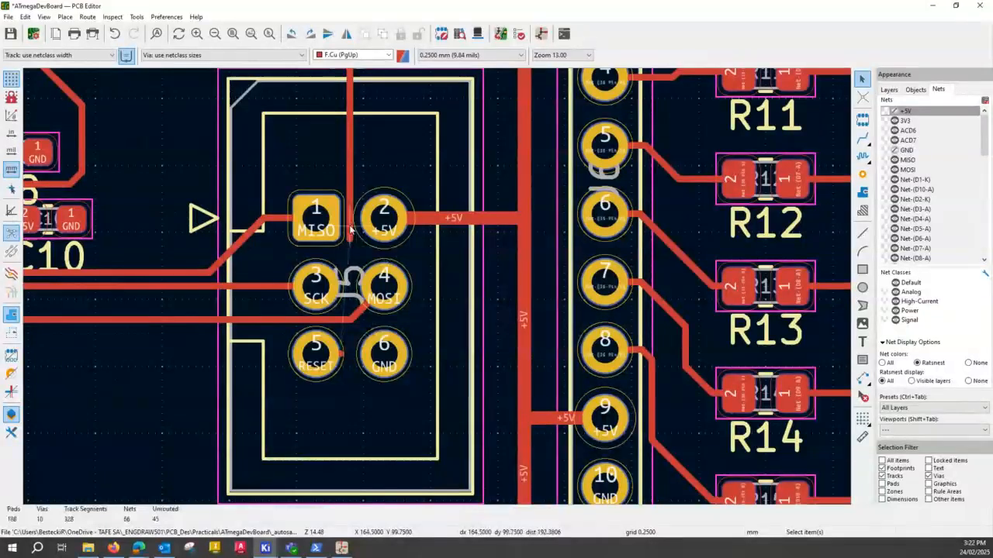
- Delete the remaining RESET diagonal above J5 and the short vertical segment below SW1's lower RESET pad
key("Delete")
scroll(350, 230, "down", 3)
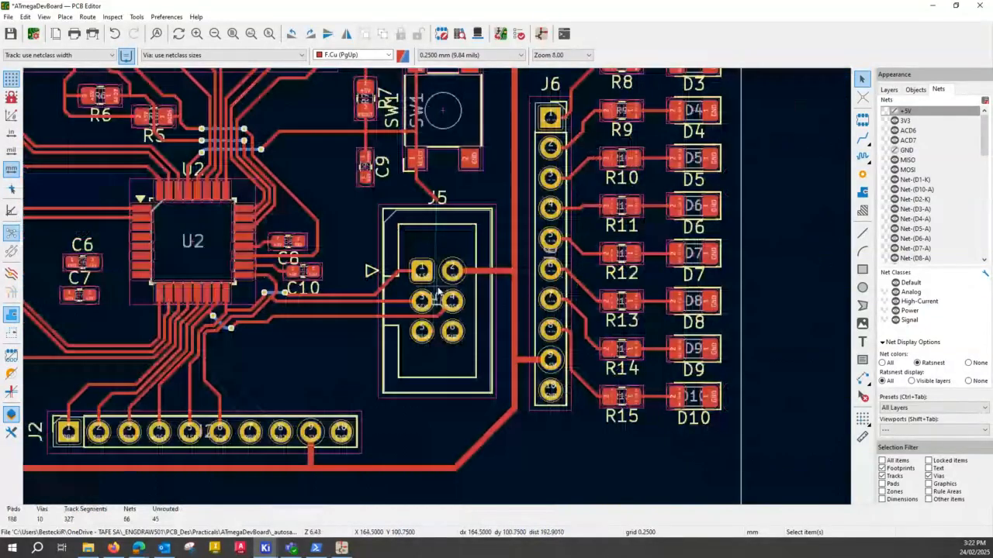
scroll(438, 291, "up", 2)
key("Delete")
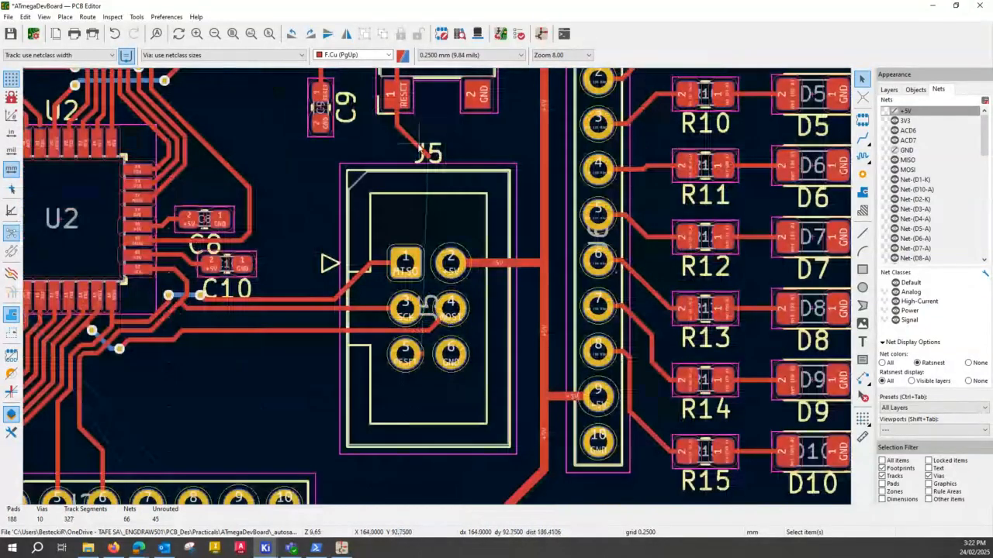
left_click(396, 123)
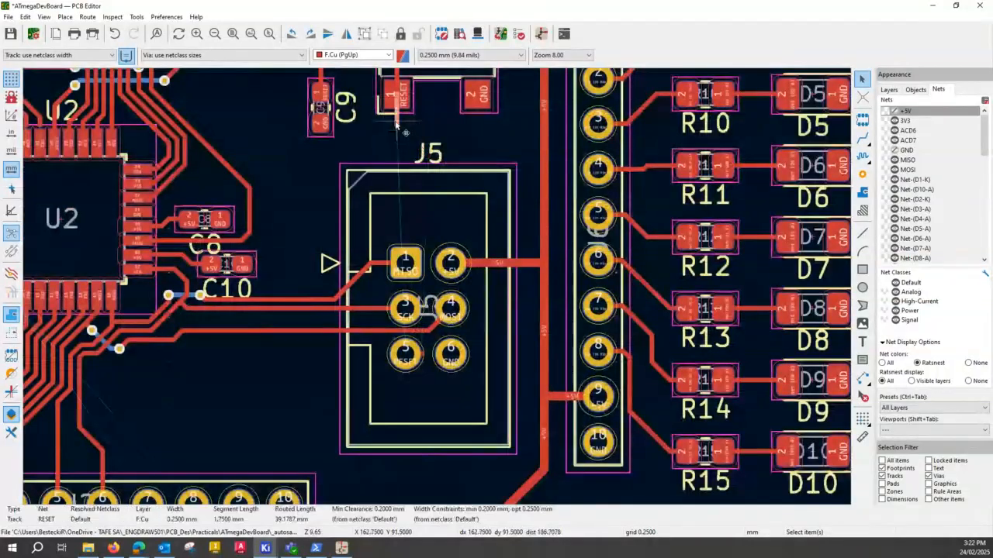
key("Delete")
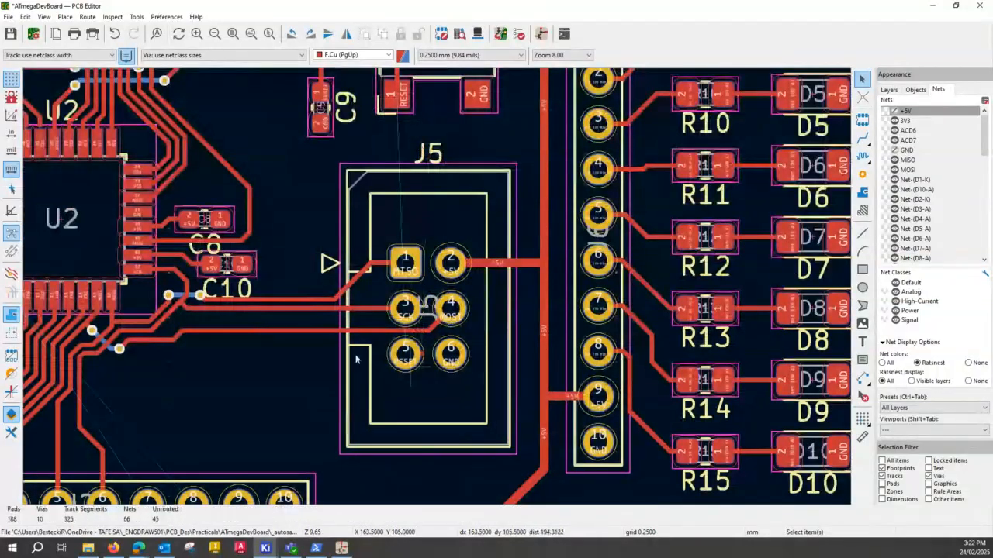
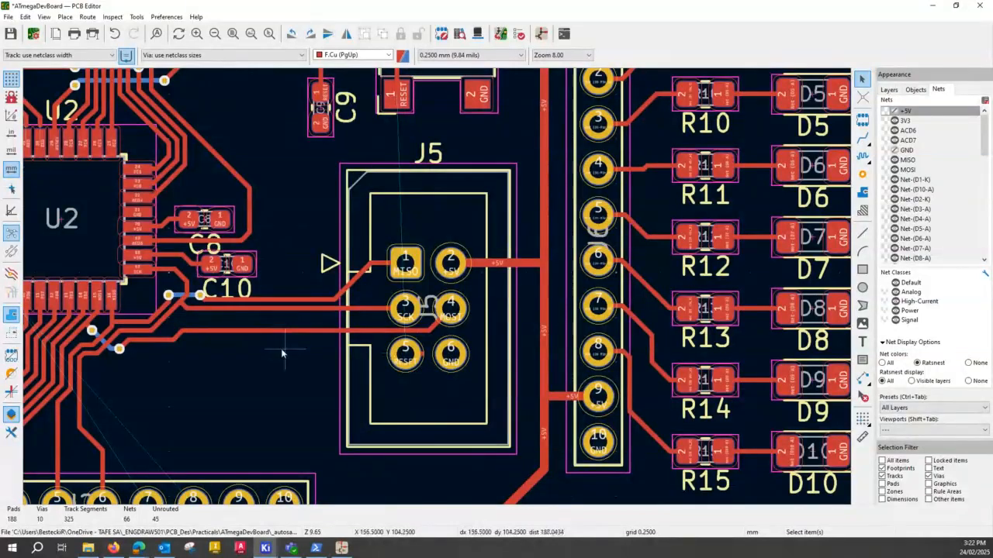
- Move the long horizontal MOSI track between U2 and J5 up so it runs closely parallel below the SCK track
scroll(281, 348, "up", 2)
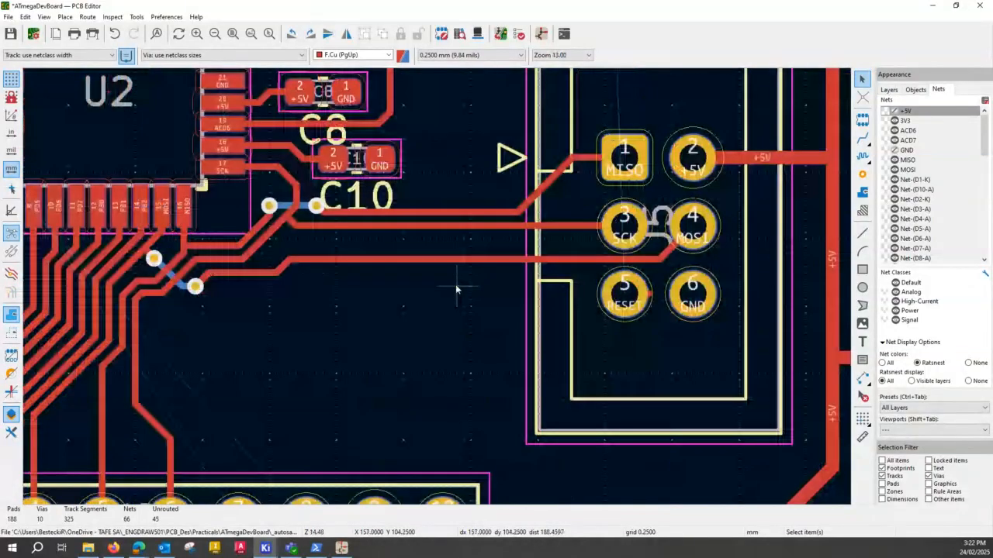
scroll(457, 288, "up", 2)
left_click(375, 267)
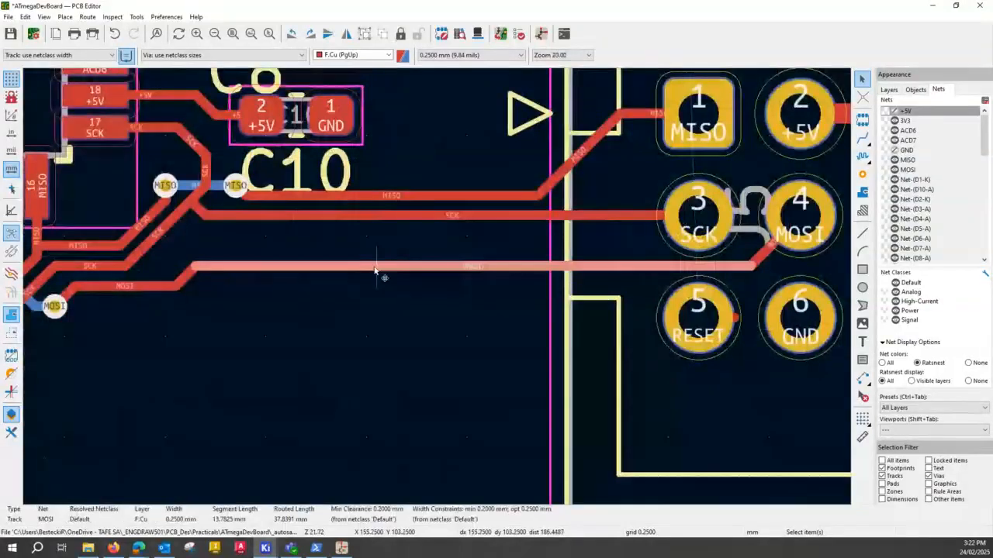
left_click_drag(374, 267, 373, 230)
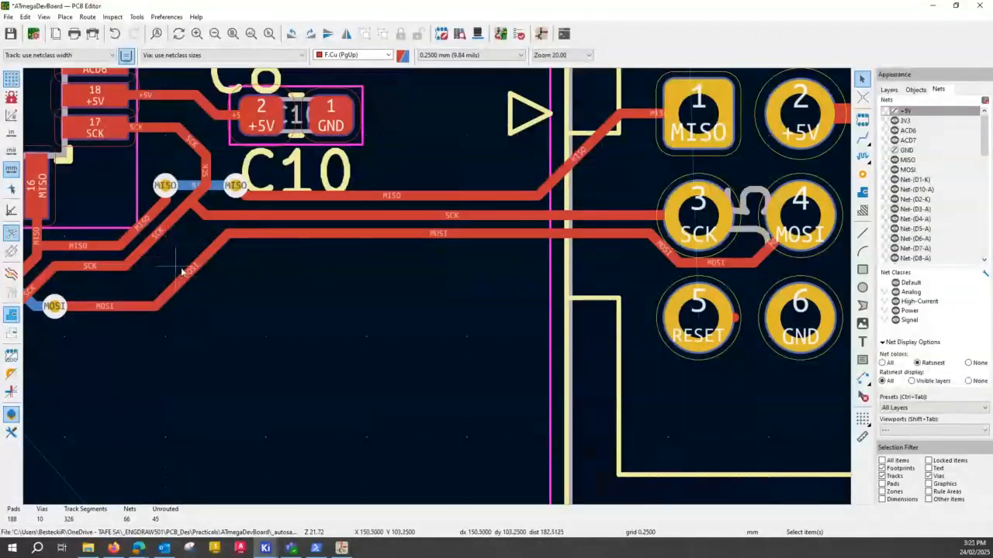
- Shift the MOSI diagonal below C10 closer to the SCK diagonal and raise the short MOSI segment beside the via
left_click_drag(199, 266, 159, 258)
left_click(96, 308)
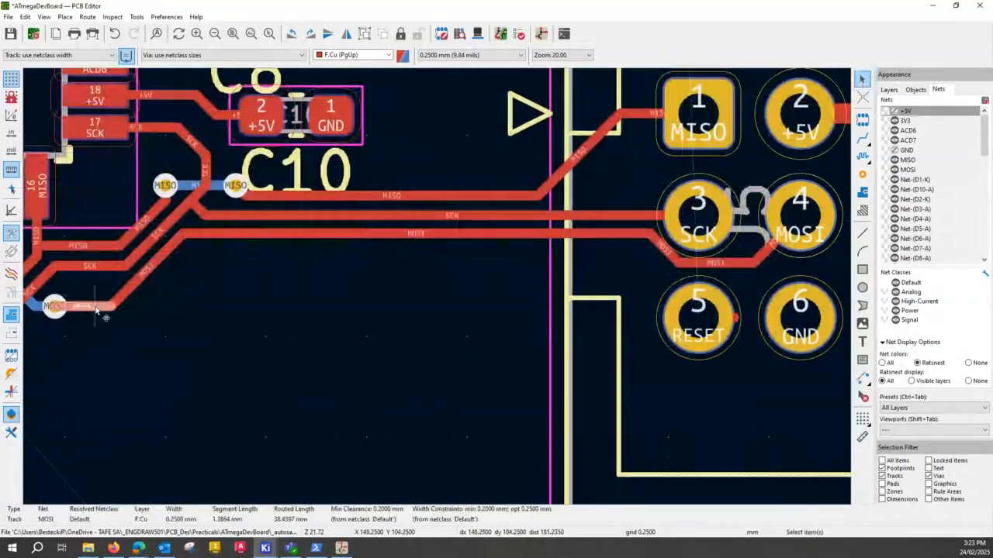
left_click_drag(96, 308, 88, 281)
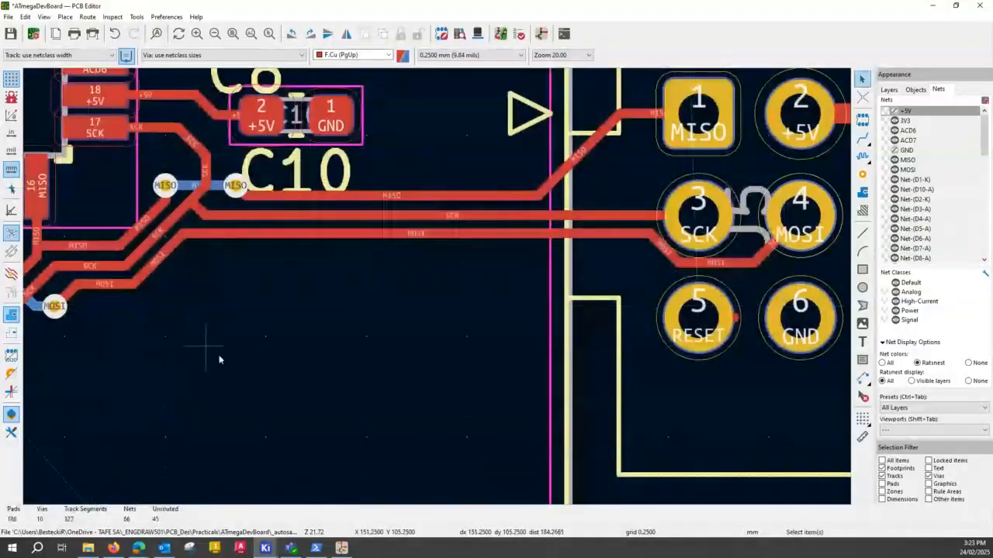
scroll(468, 281, "down", 2)
scroll(519, 257, "up", 2)
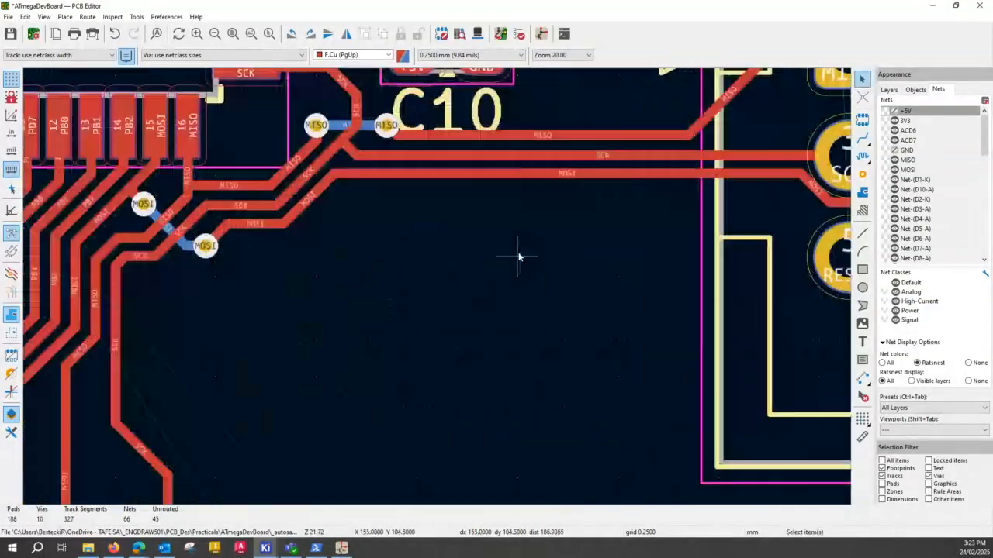
- Route RESET from J5 pad 5 to SW1's lower RESET pad, crossing the MOSI, SCK and MISO tracks on B.Cu between two vias
scroll(466, 294, "down", 2)
middle_click_drag(486, 274, 266, 290)
left_click(863, 137)
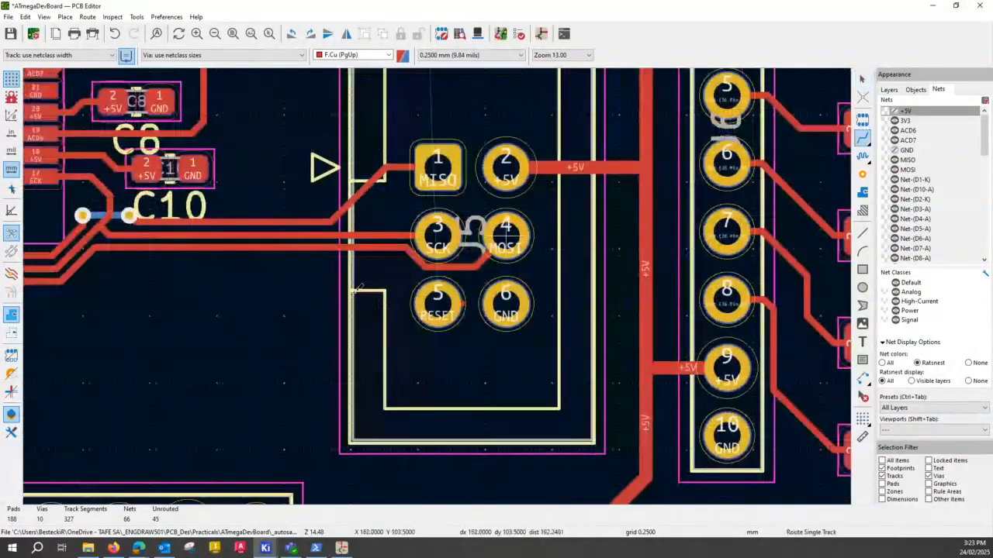
left_click(439, 304)
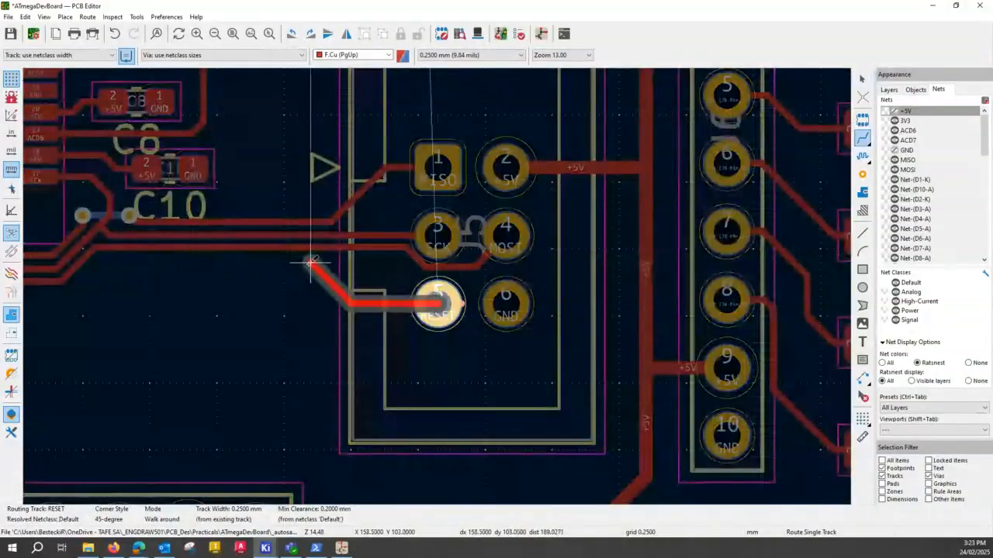
key("v")
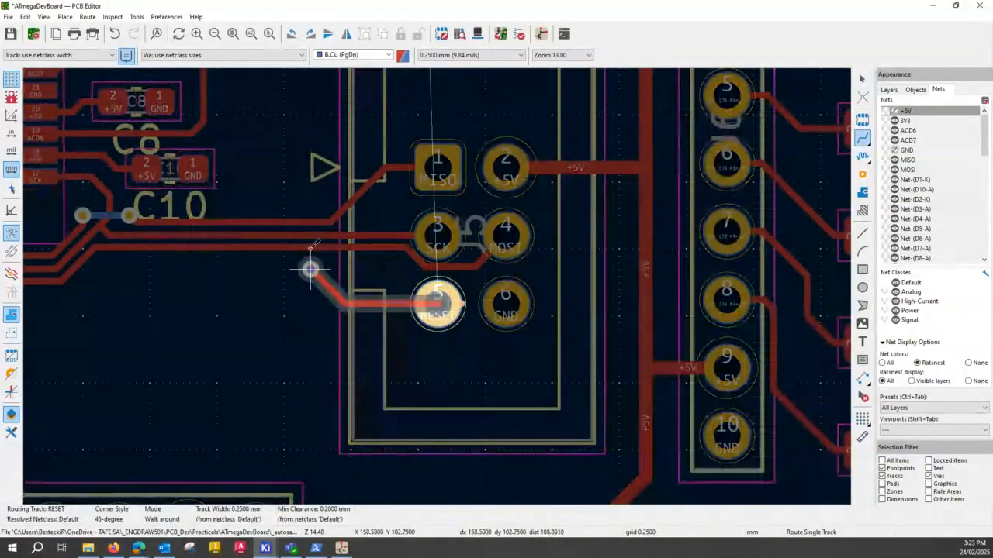
left_click(311, 268)
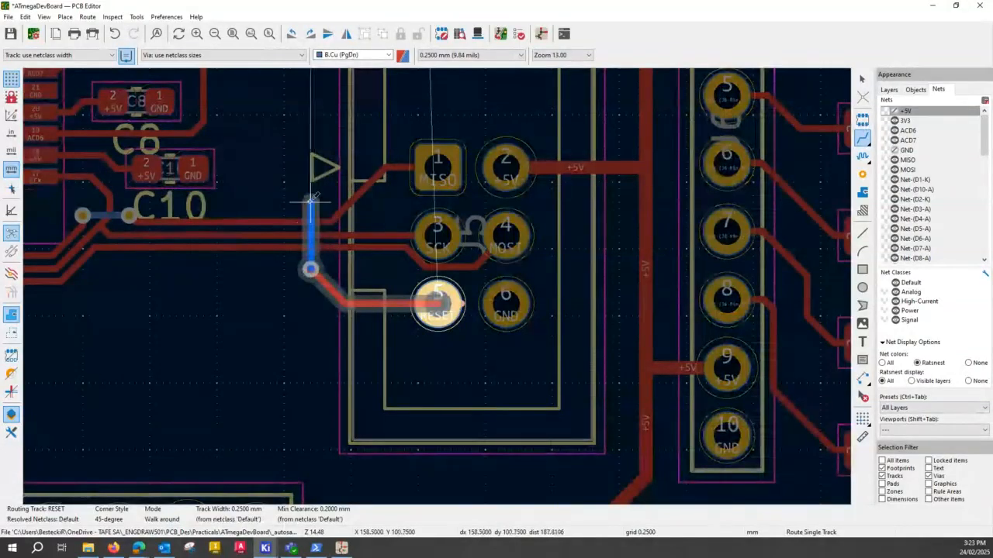
key("v")
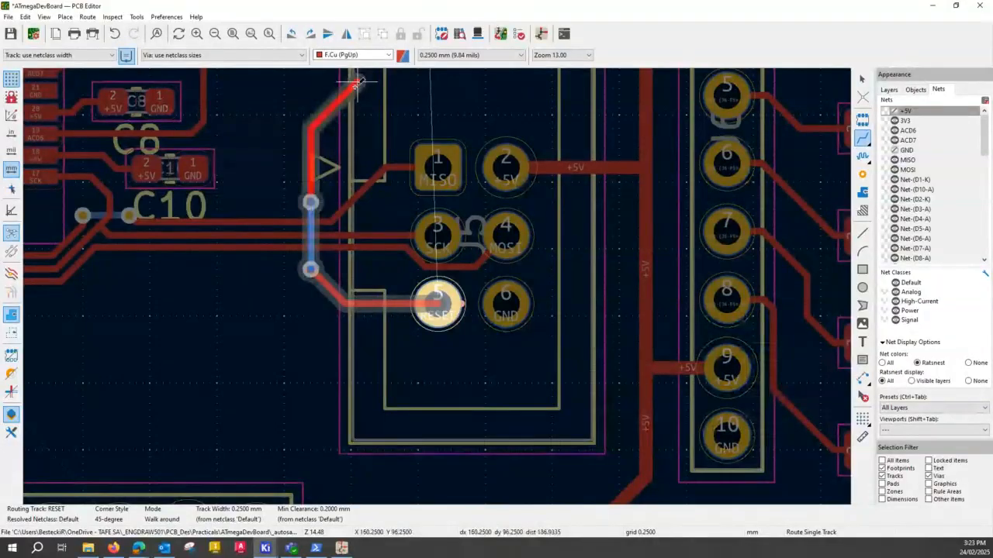
scroll(438, 283, "down", 2)
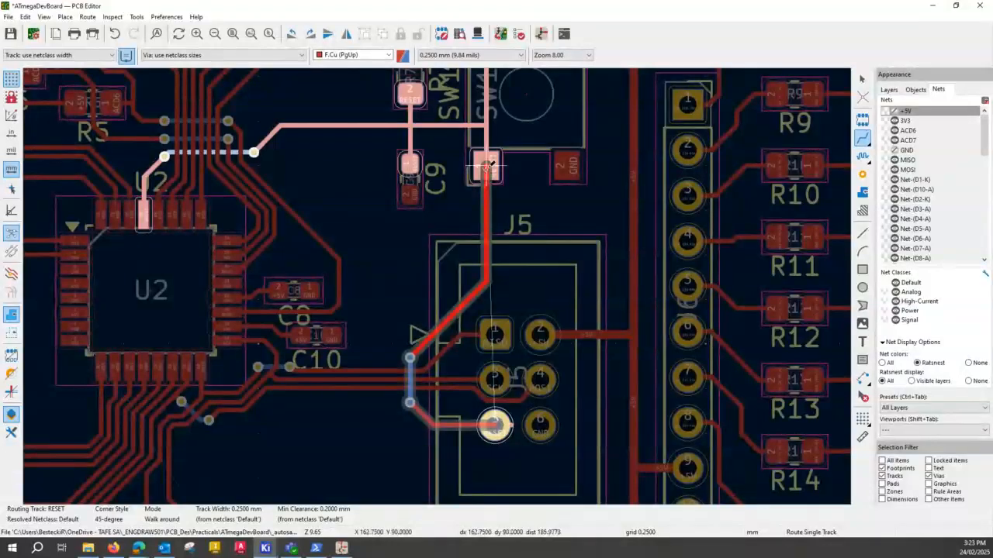
left_click(487, 167)
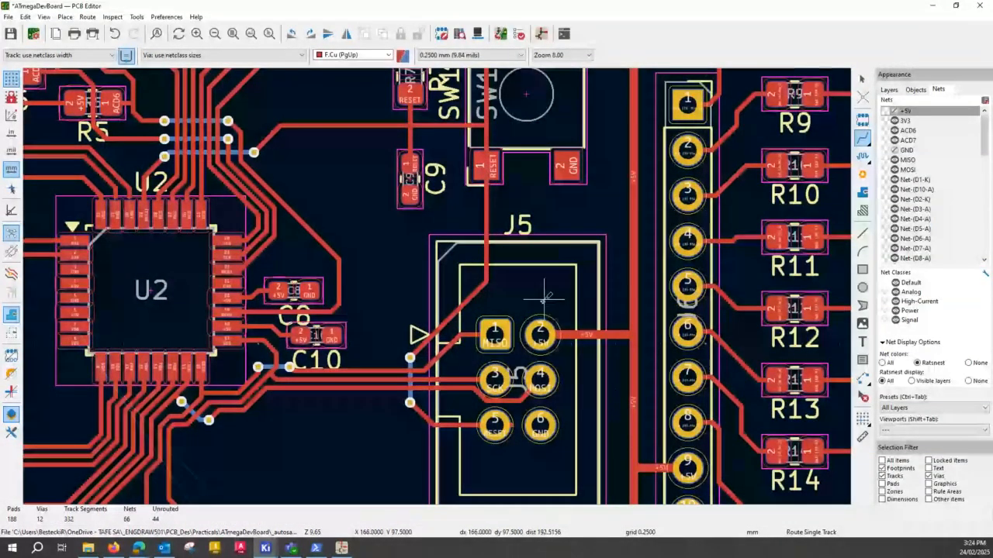
- Check the new RESET route around J5 and save the board
scroll(558, 305, "down", 2)
scroll(440, 284, "up", 2)
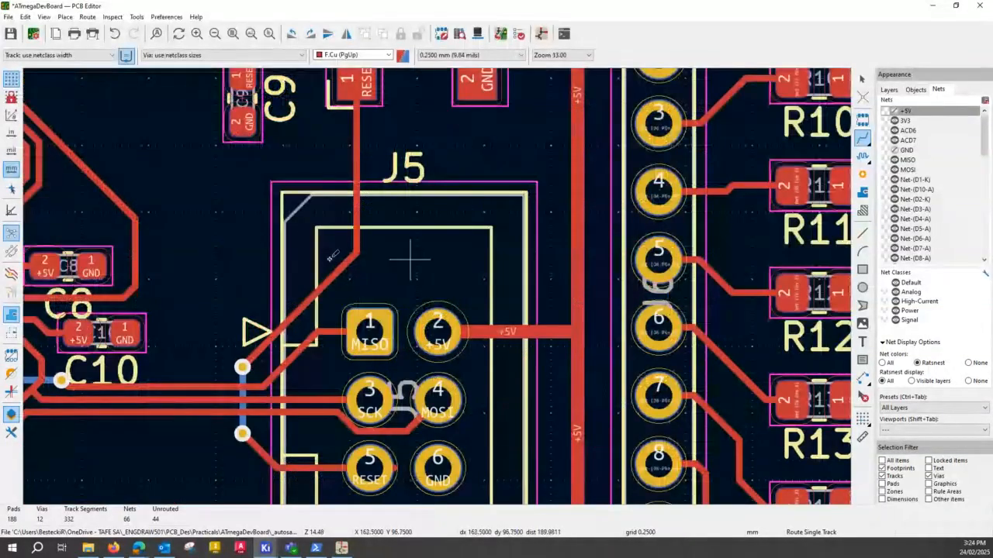
scroll(411, 260, "down", 2)
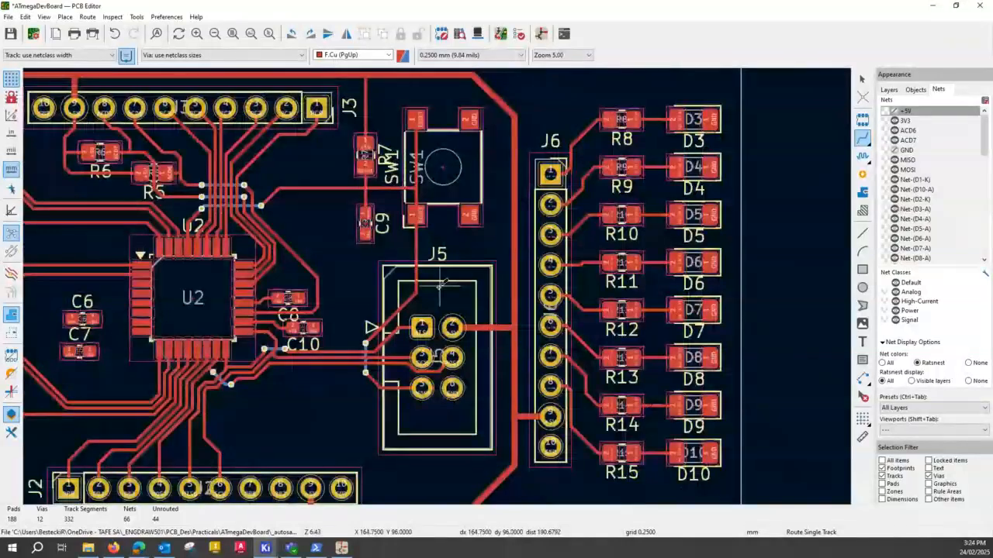
middle_click_drag(440, 286, 417, 299)
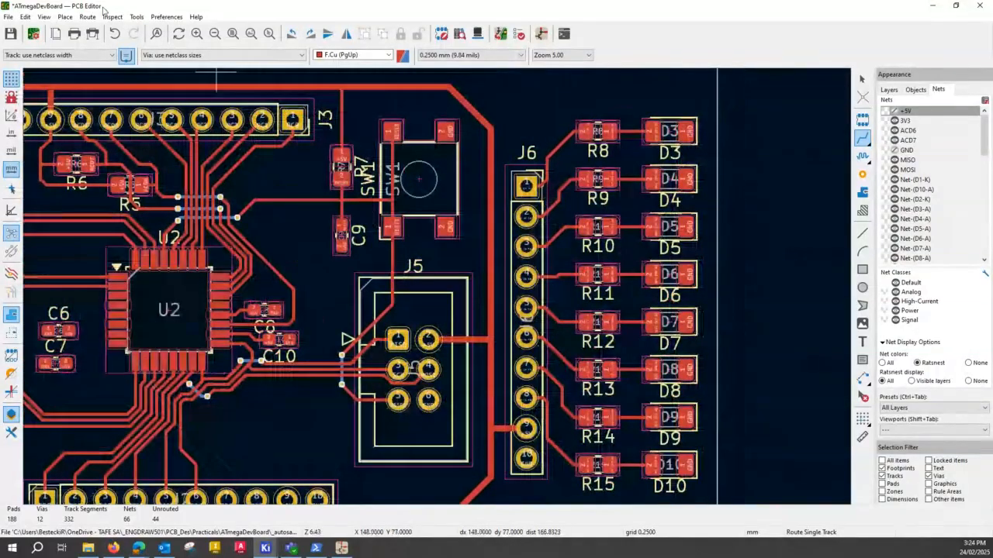
left_click(11, 34)
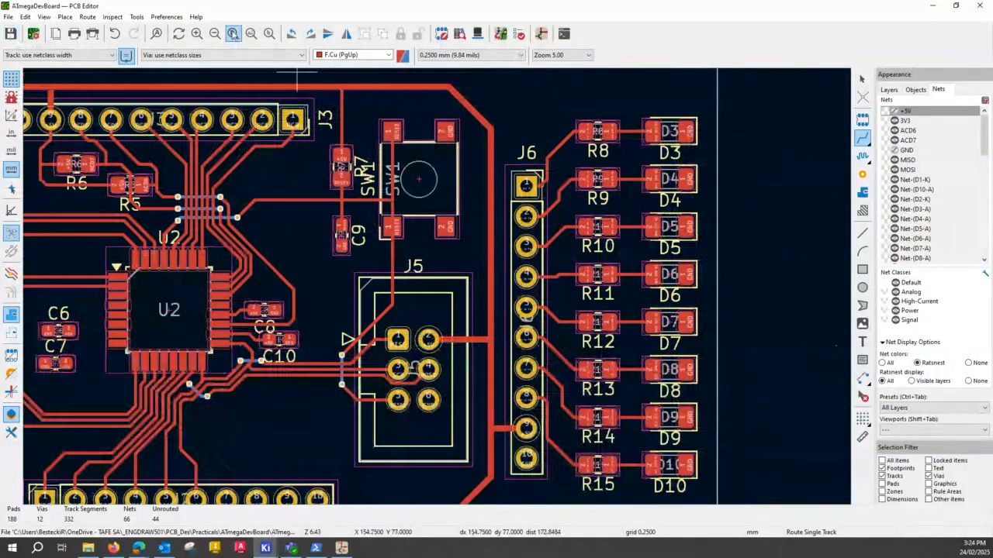
- Route PB6 from J2 pad 7 toward U2, passing beneath the bundle of tracks on B.Cu between two vias
left_click(233, 34)
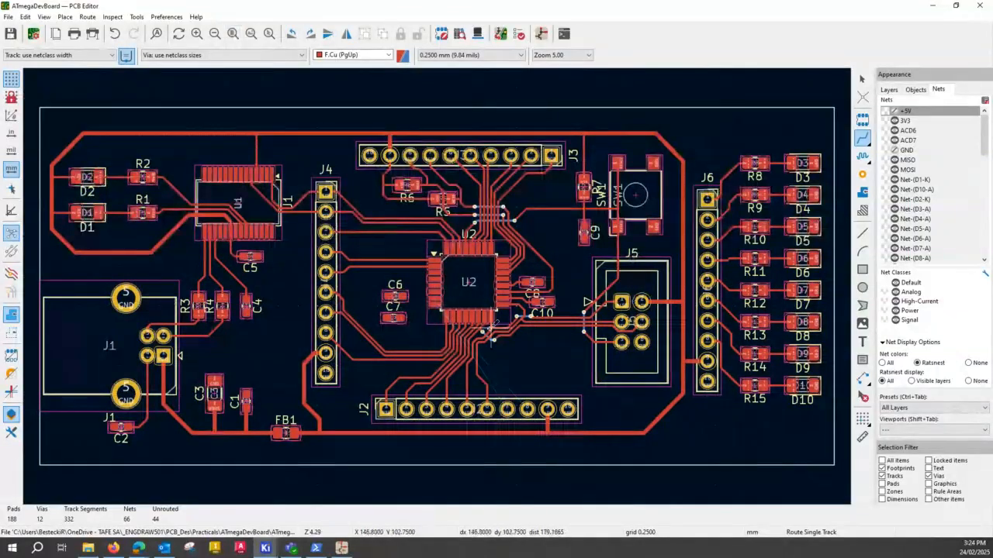
scroll(425, 243, "up", 2)
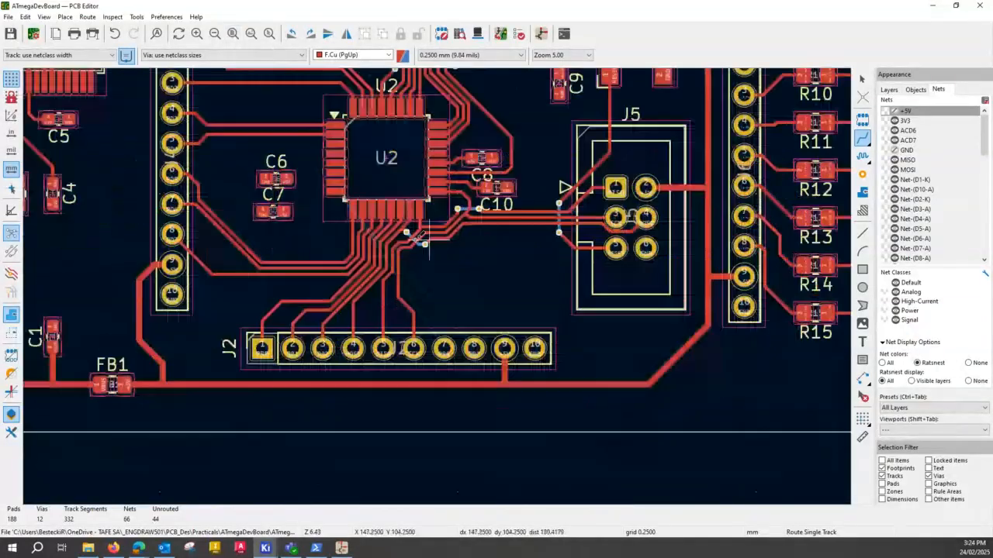
scroll(425, 240, "up", 4)
middle_click_drag(437, 285, 518, 322)
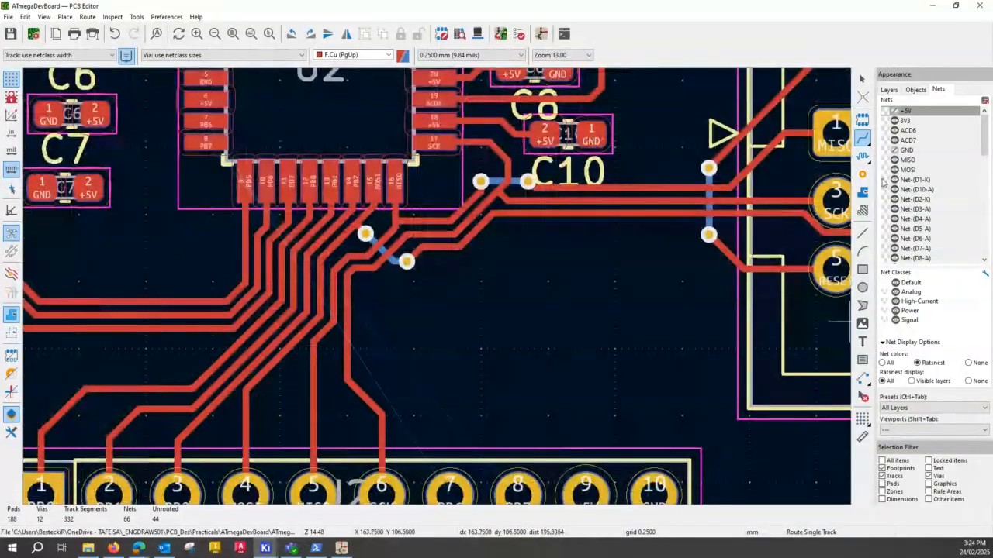
left_click(450, 496)
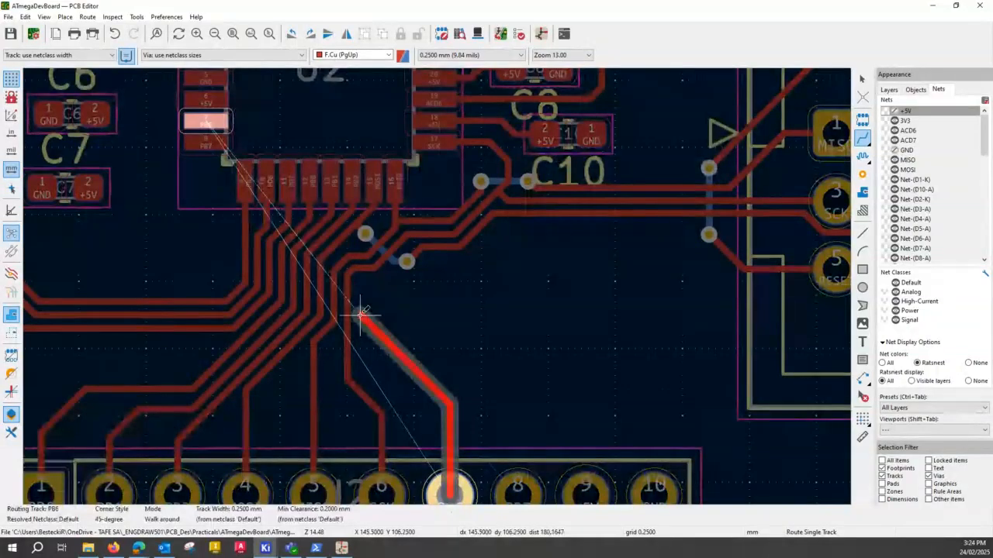
key("v")
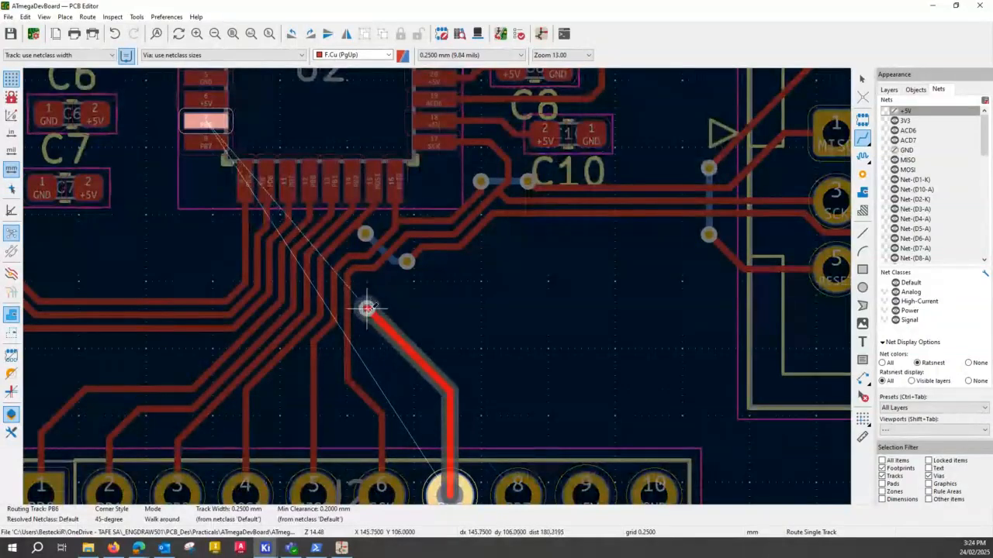
left_click(366, 315)
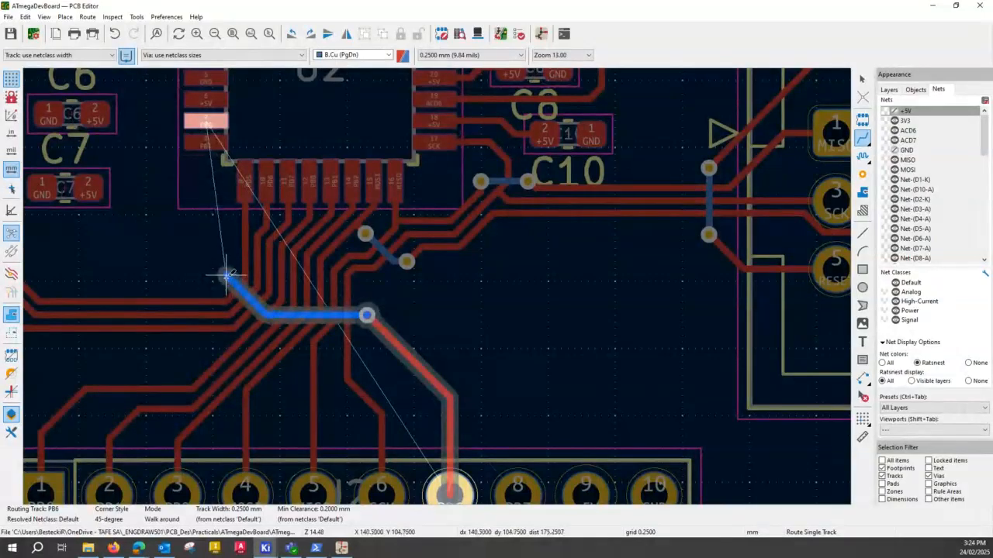
key("v")
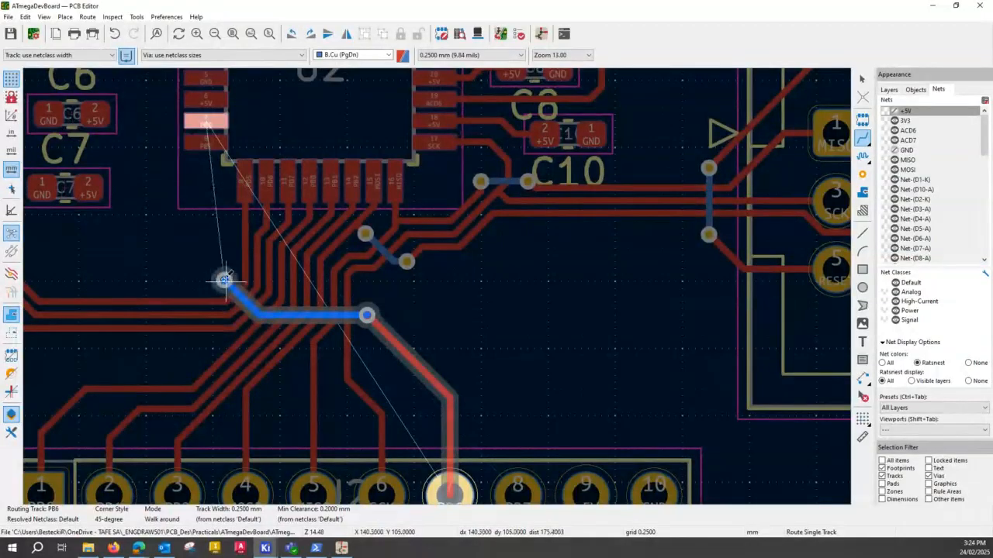
left_click(224, 280)
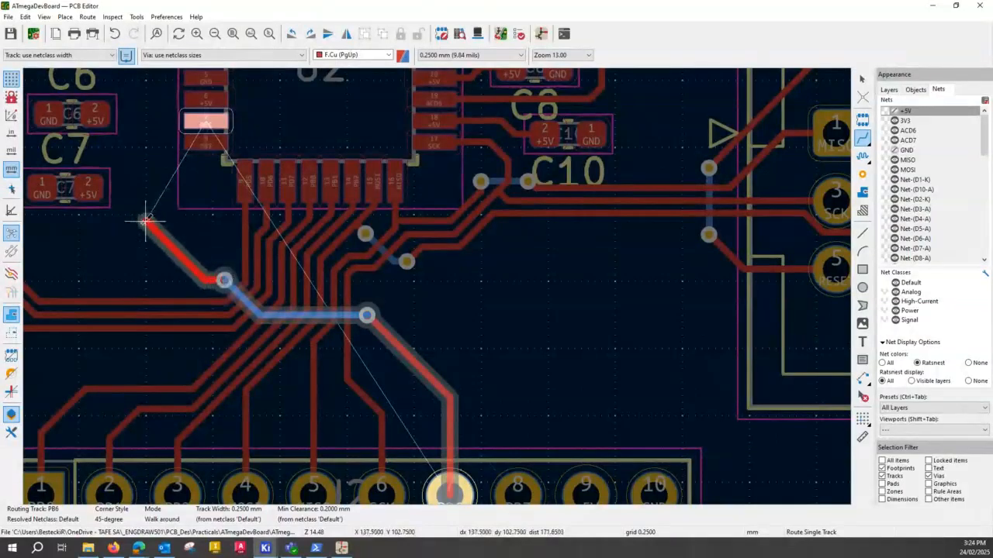
- Finish the PB6 track on F.Cu from the via around U2's lower corner to U2 pad 7
double_click(147, 222)
left_click(147, 223)
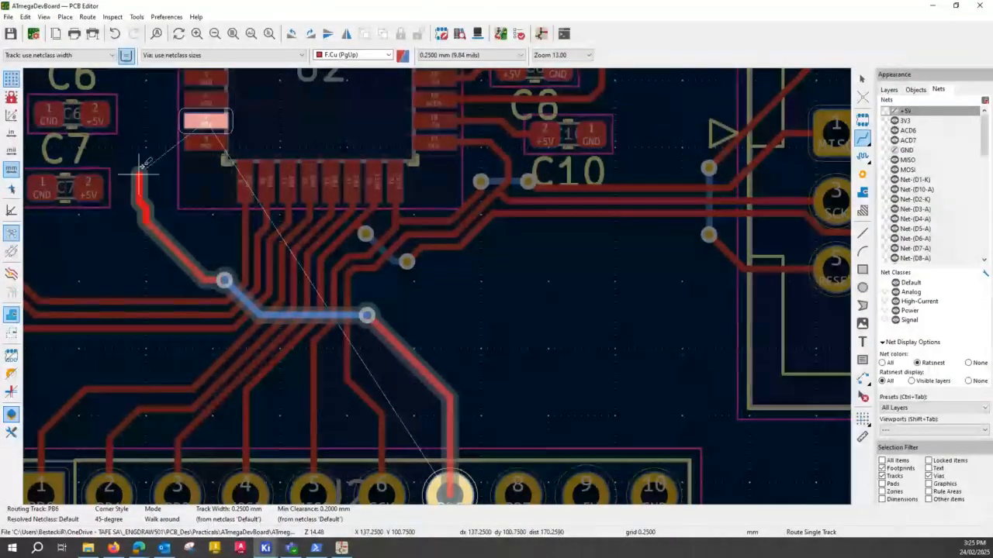
left_click(152, 144)
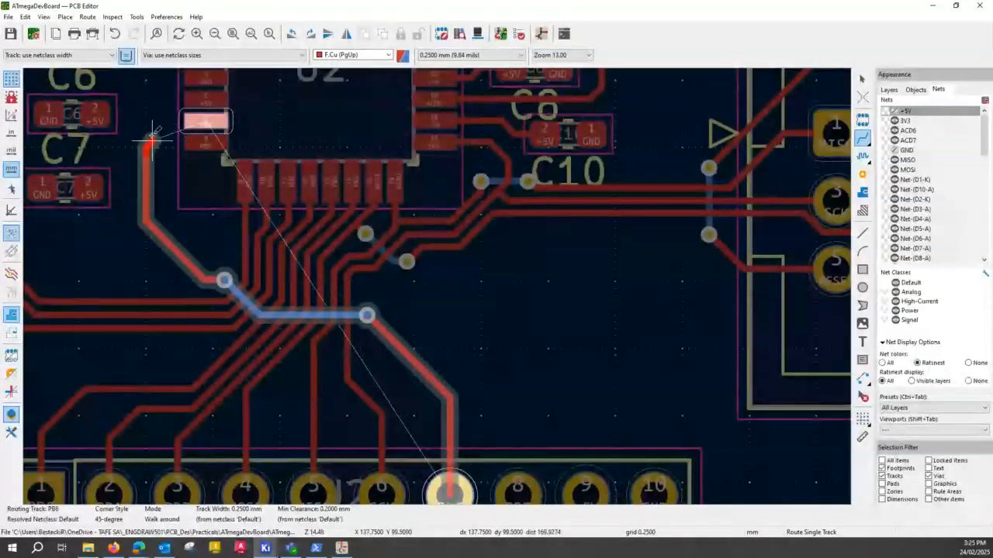
left_click(204, 122)
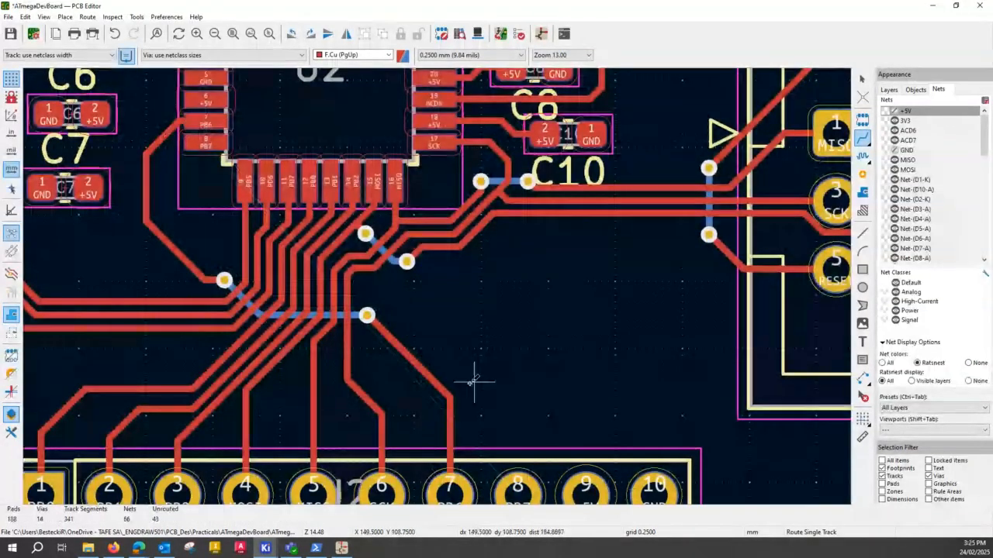
- Route PB7 from J2 pad 8 to U2 pad 8 alongside the PB6 track, crossing the bundle on B.Cu between two vias
left_click(518, 483)
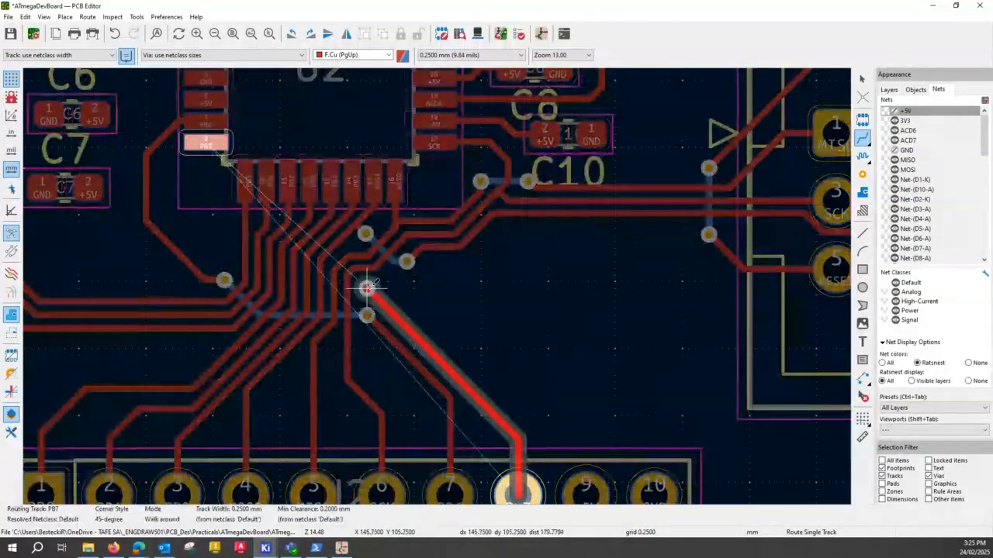
key("v")
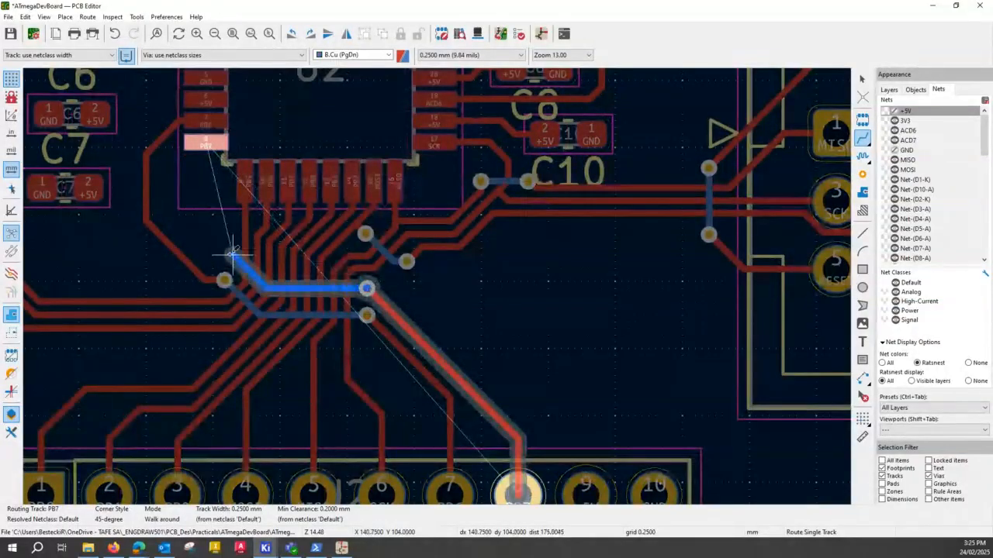
key("v")
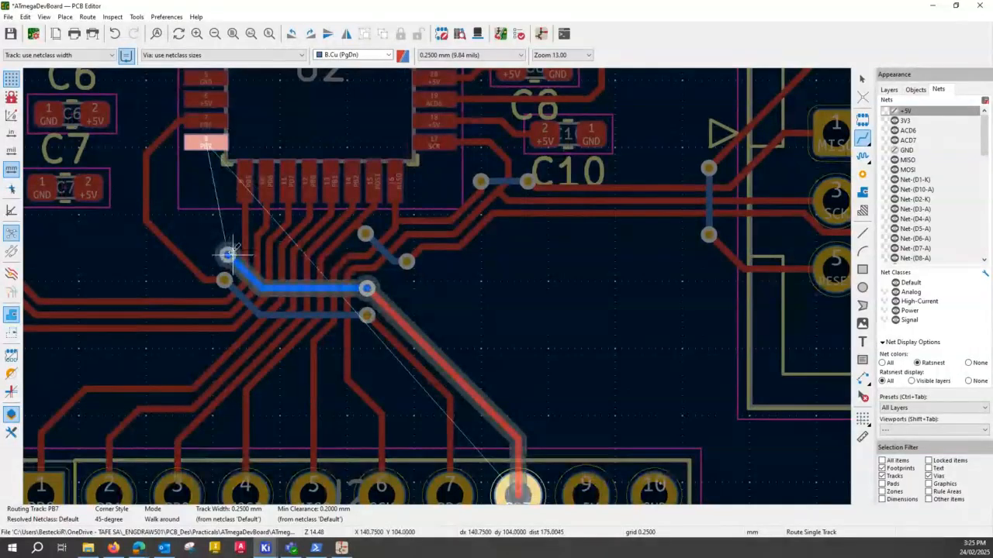
left_click(228, 254)
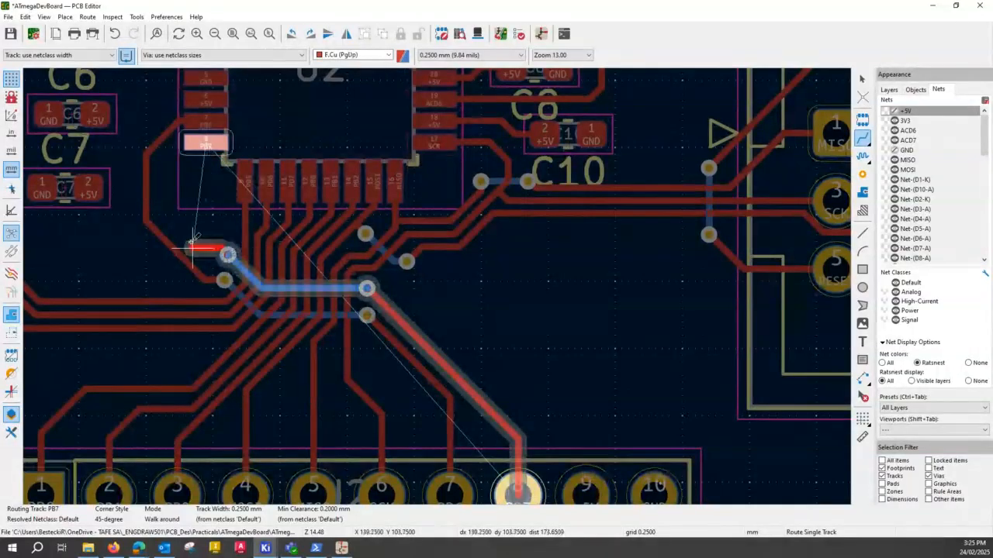
left_click(161, 216)
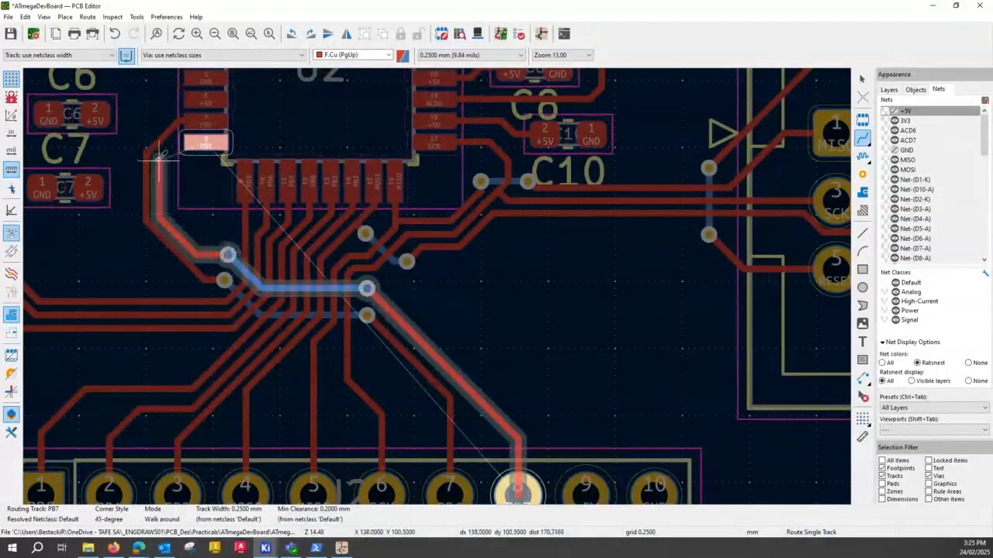
left_click(206, 145)
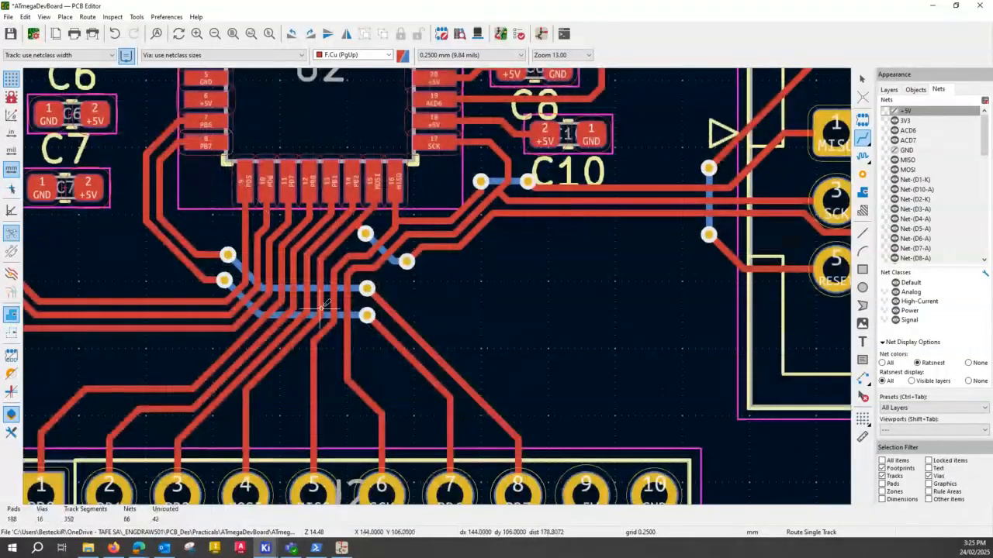
scroll(323, 307, "down", 4)
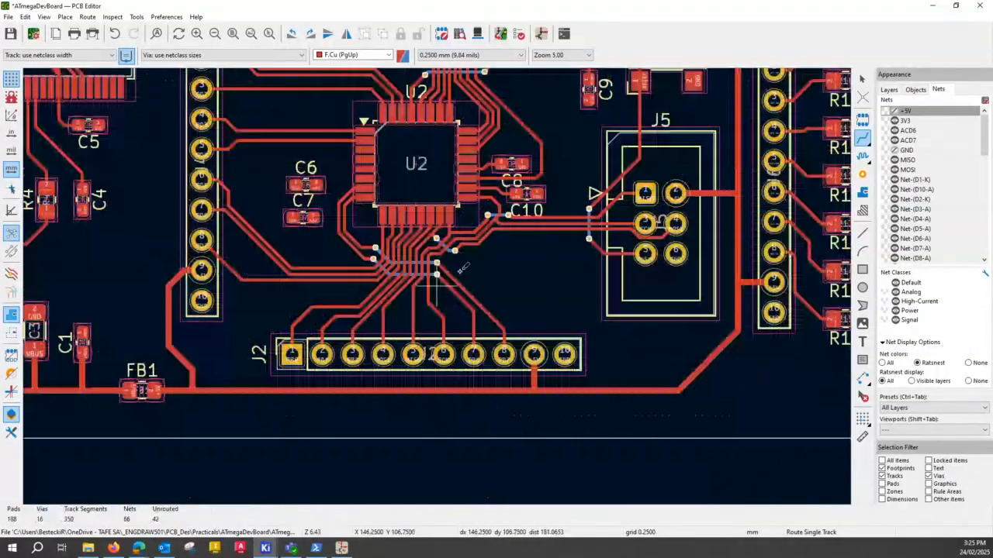
- Save the board with the finished PB6 and PB7 routes and show the ratsnest for the +5V net
scroll(462, 268, "down", 2)
scroll(162, 234, "up", 2)
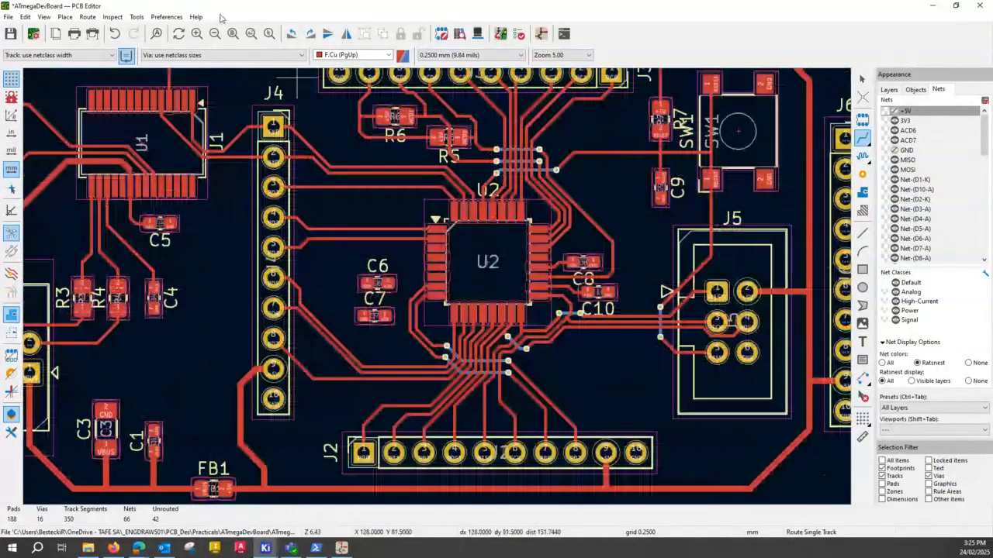
left_click(233, 34)
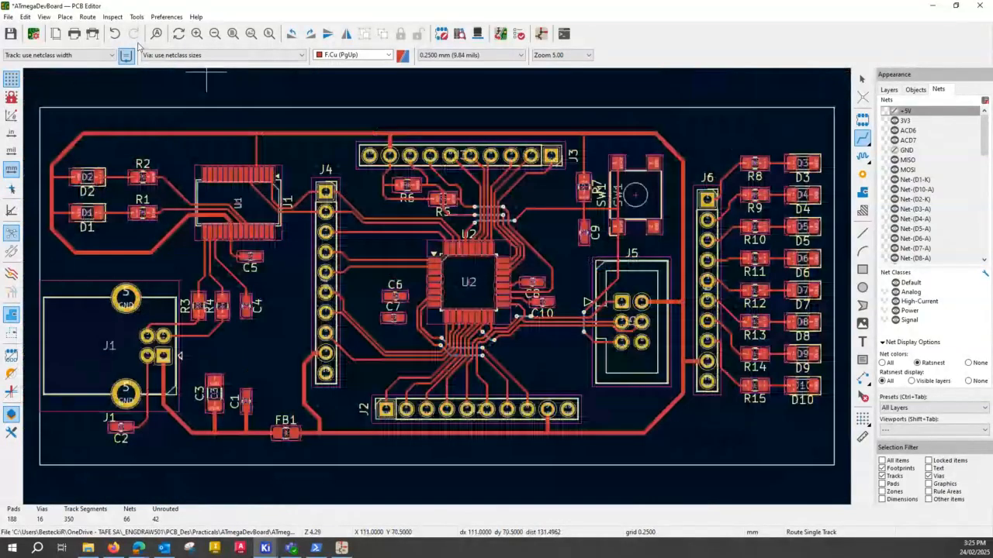
key("ctrl+s")
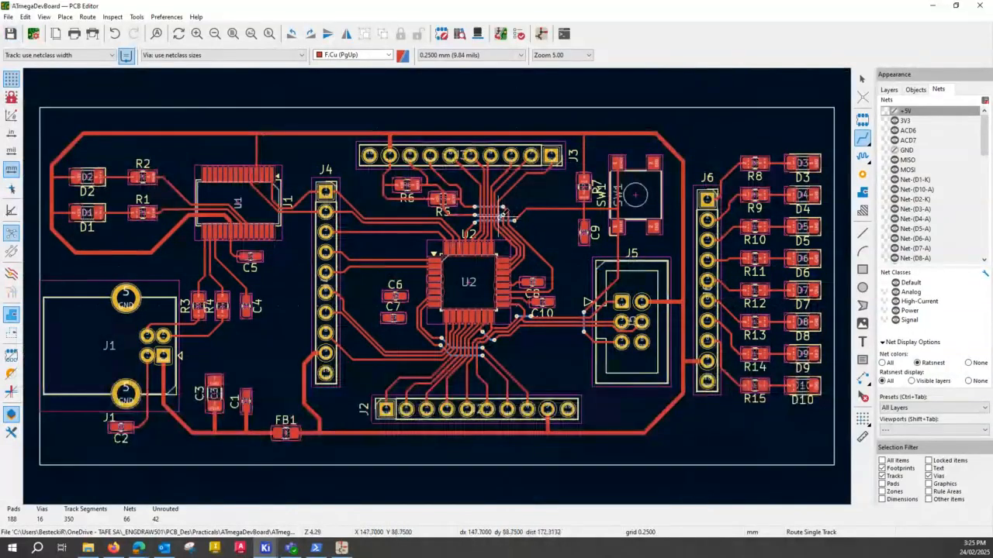
key("ctrl")
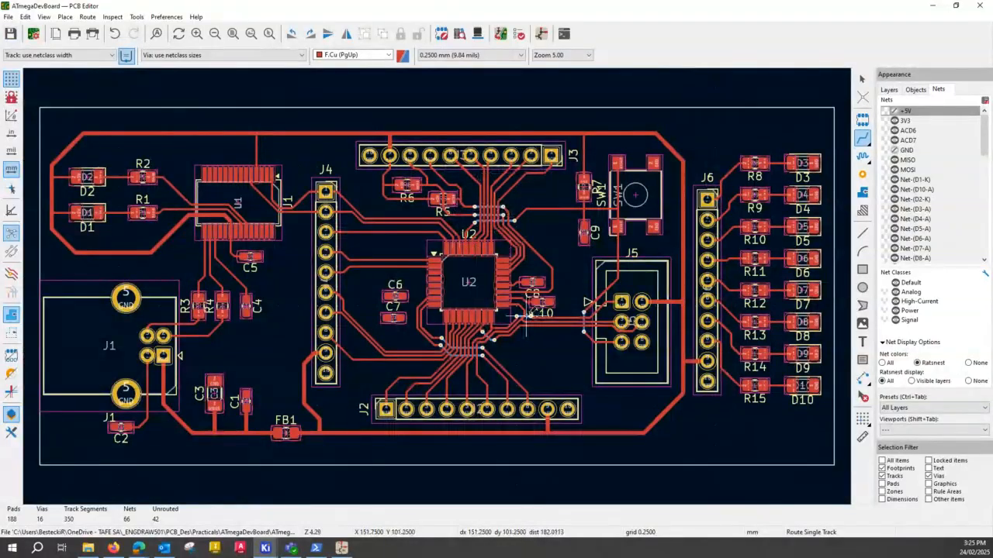
key("ctrl")
key("ctrl")
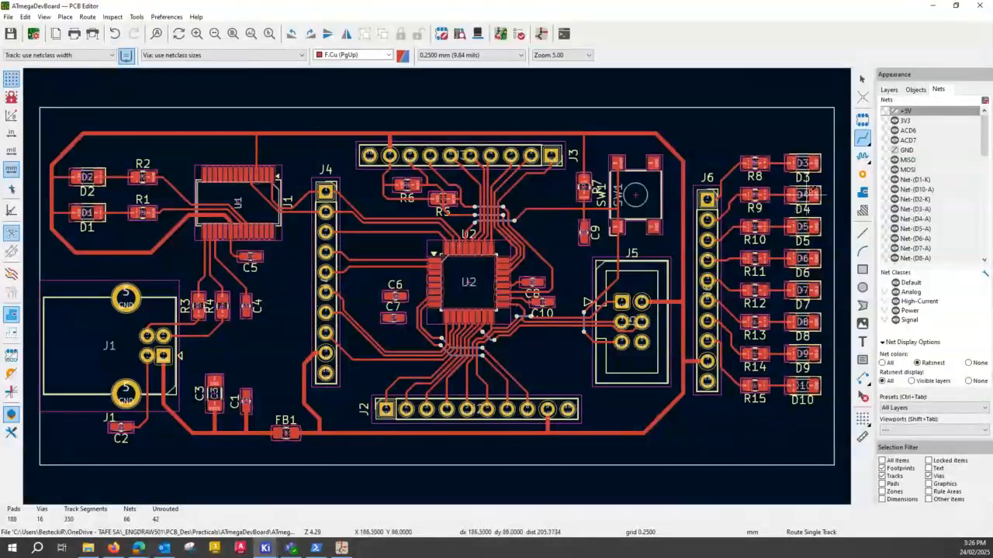
left_click(896, 112)
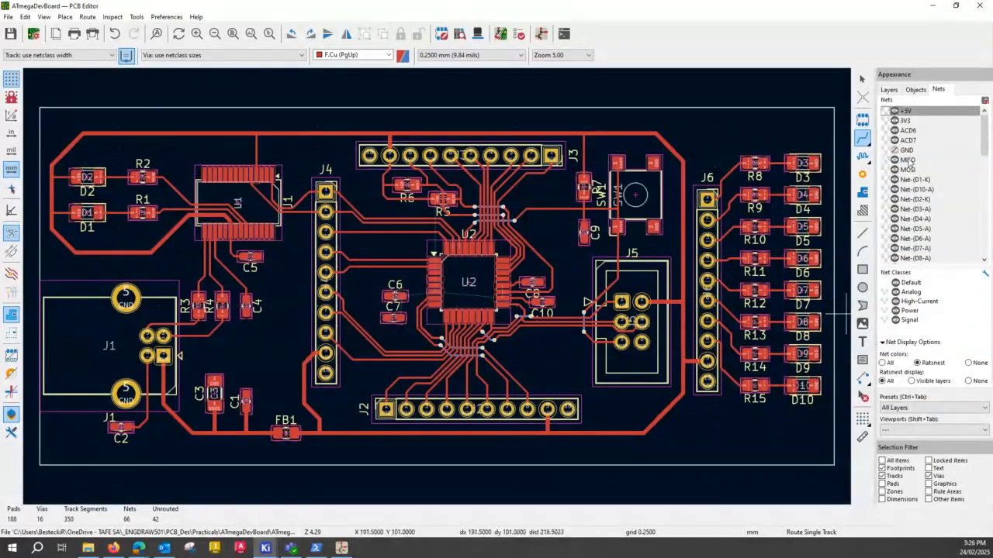
- Hide F.Cu temporarily to inspect the short B.Cu crossings around U2, and show the layer again
left_click(889, 90)
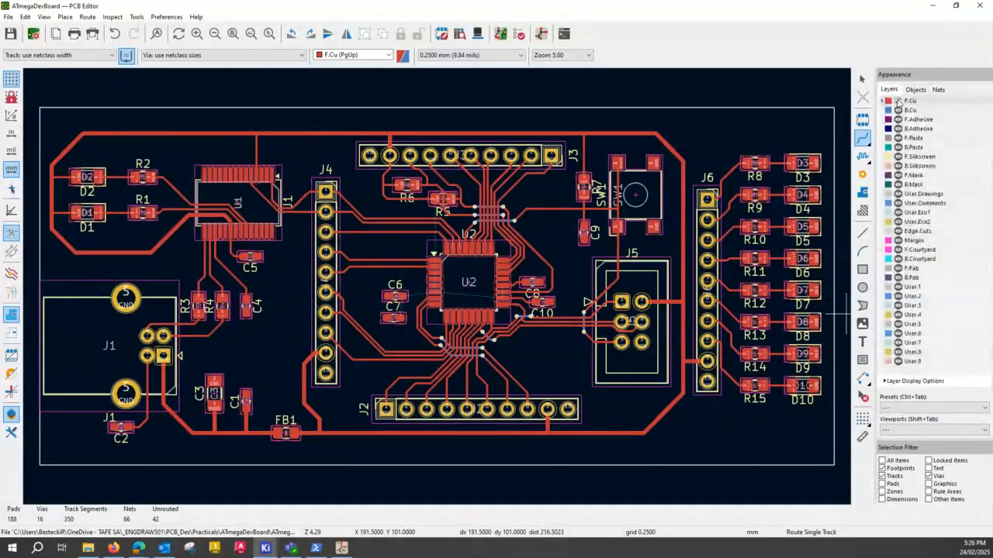
left_click(897, 101)
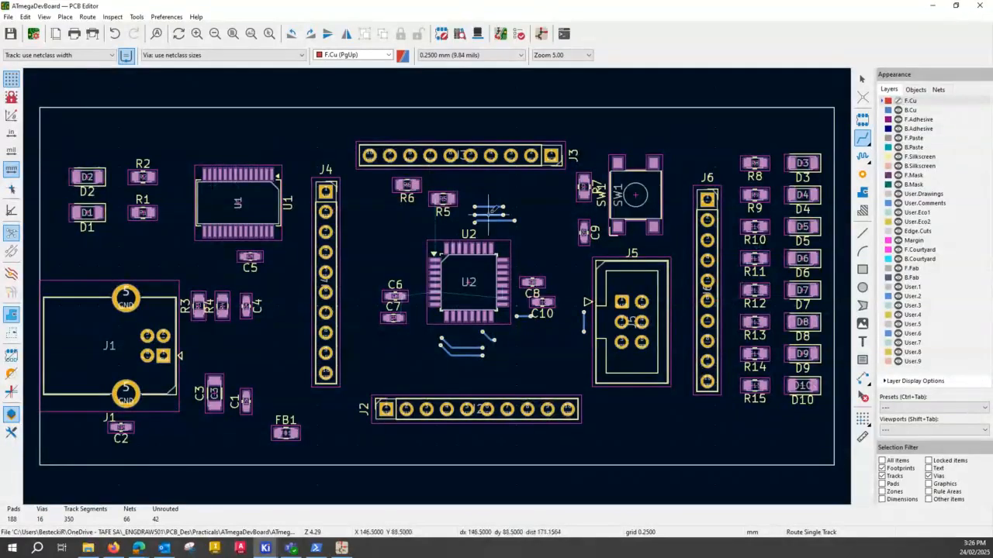
key("ctrl")
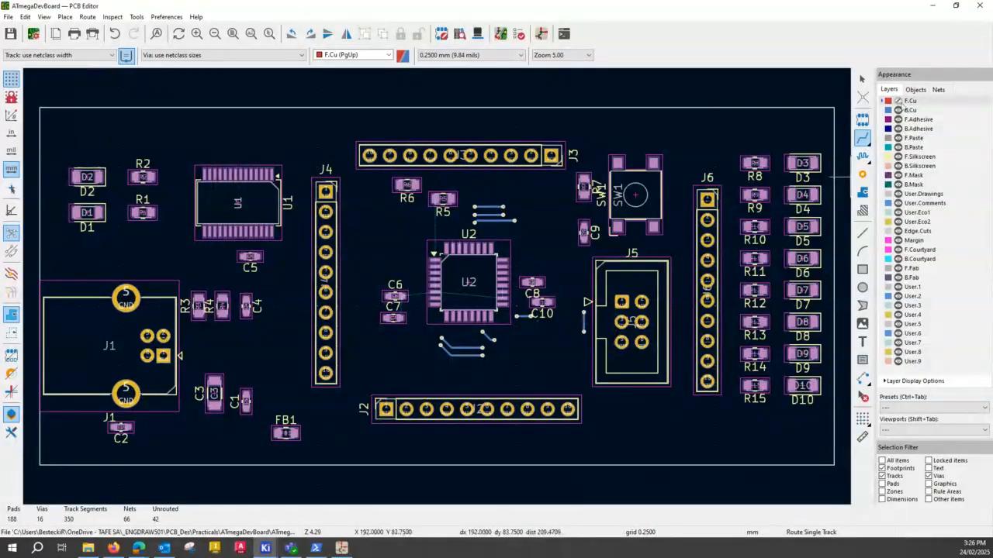
left_click(898, 101)
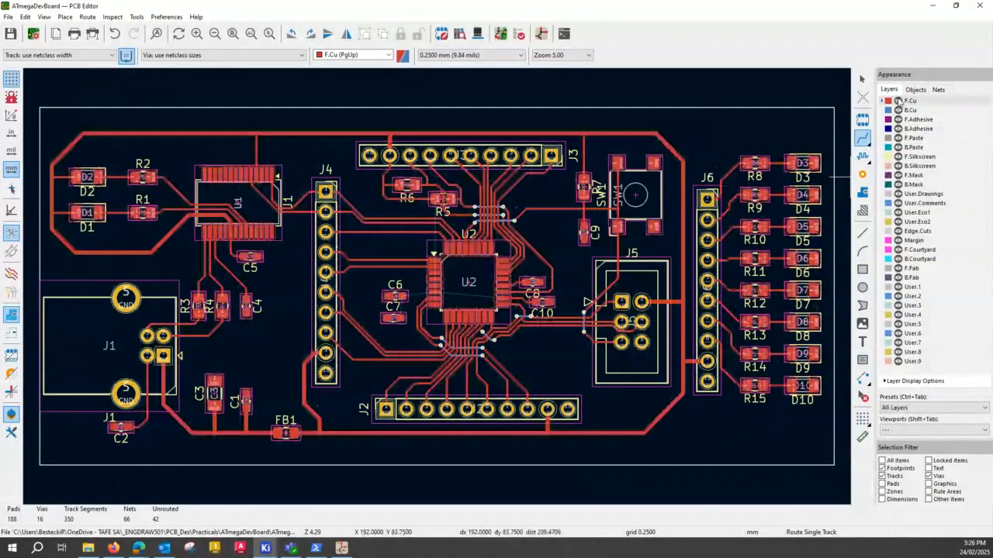
left_click(934, 89)
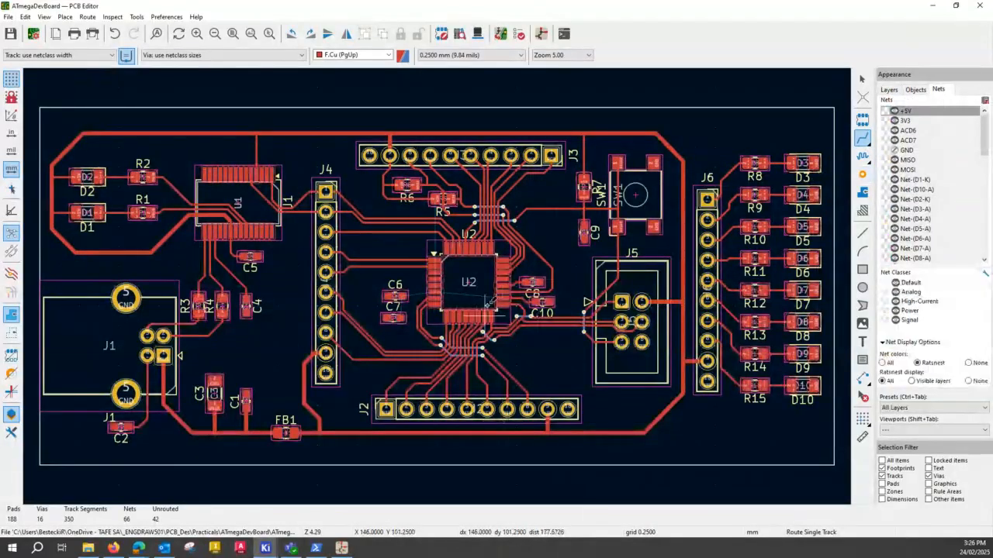
key("ctrl")
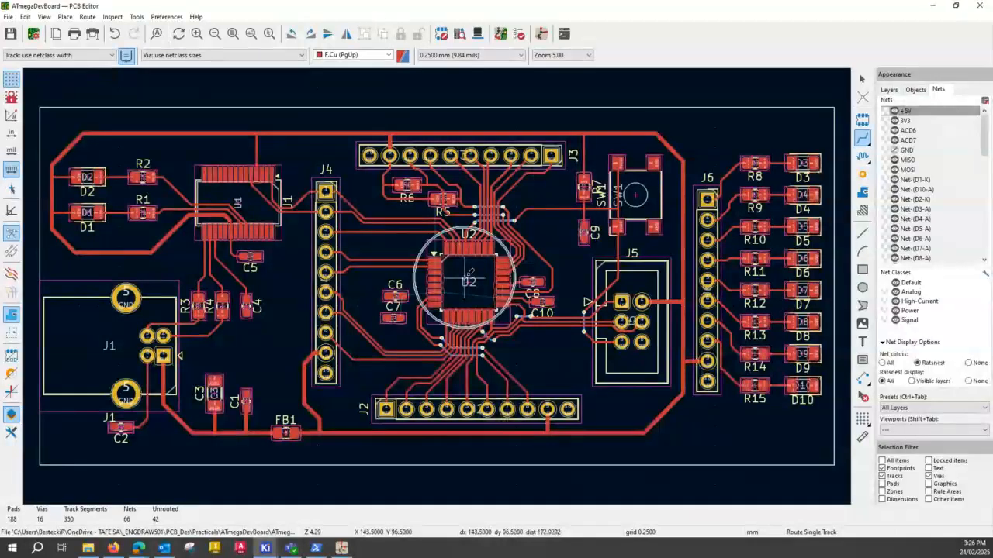
key("ctrl")
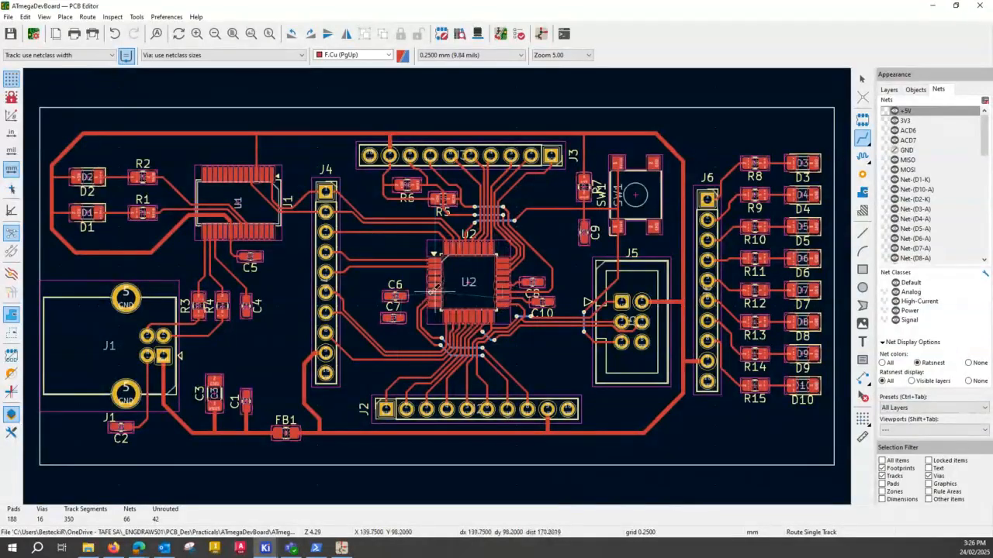
- Move C6 closer to U2, level with U2 pad 4, and place C7 directly beneath it in the same column
scroll(431, 293, "up", 6)
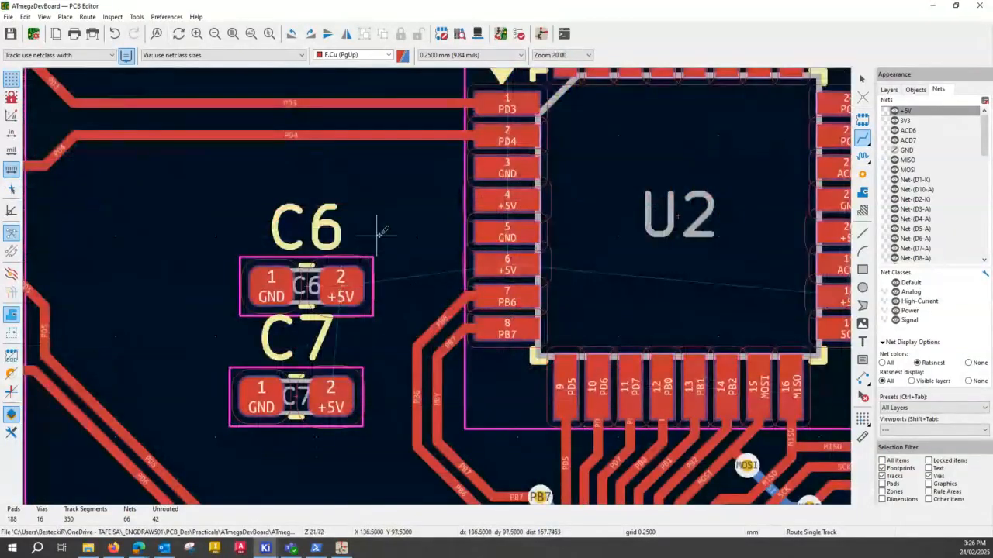
key("Escape")
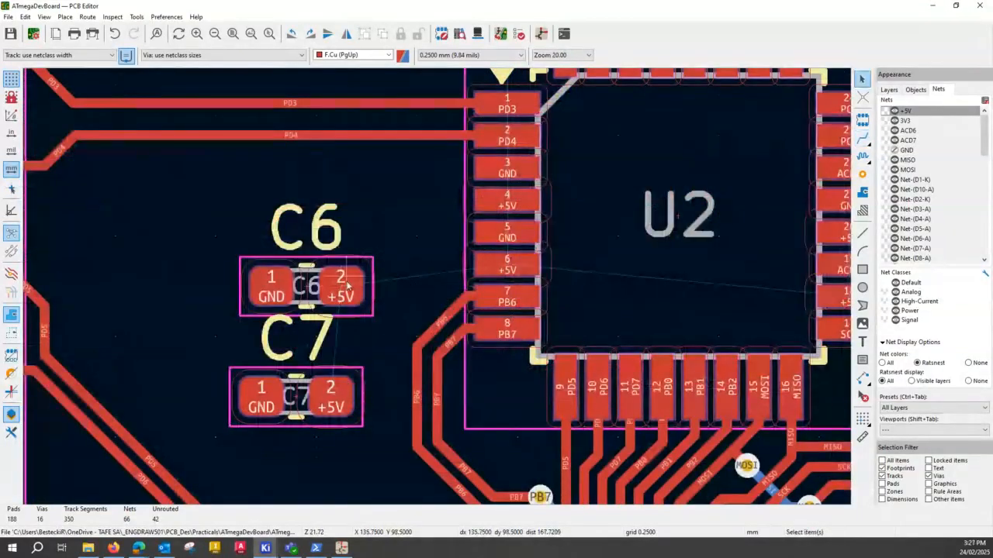
left_click(318, 302)
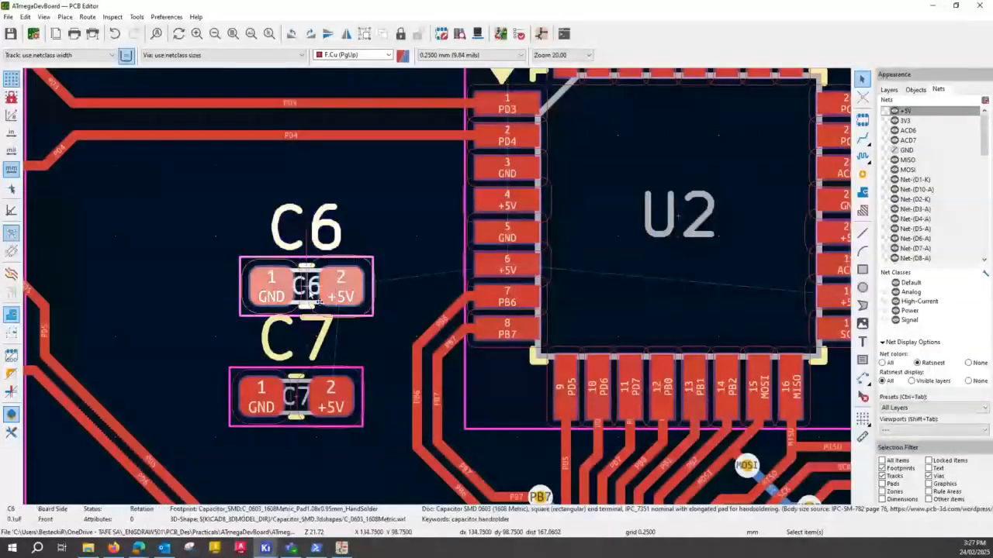
left_click_drag(318, 302, 361, 205)
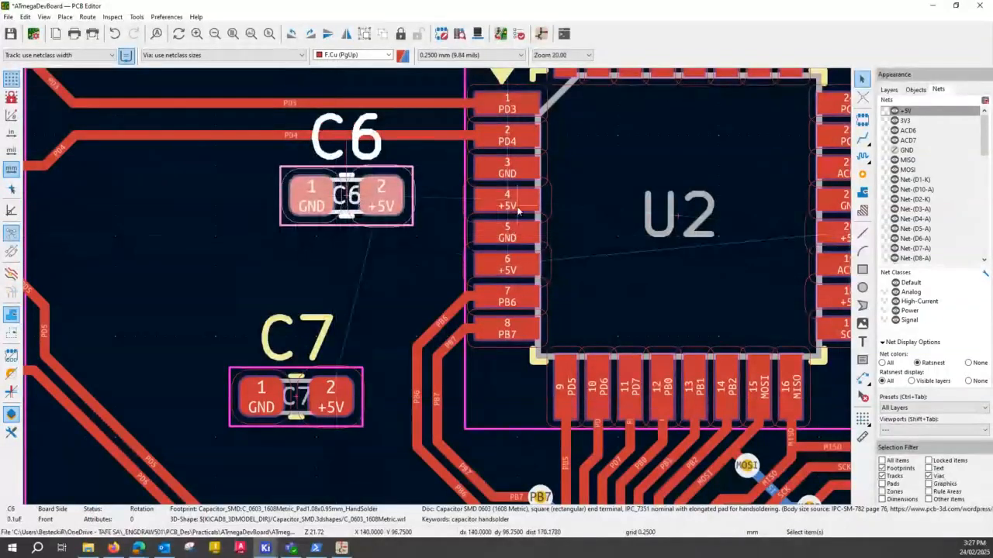
key("ctrl")
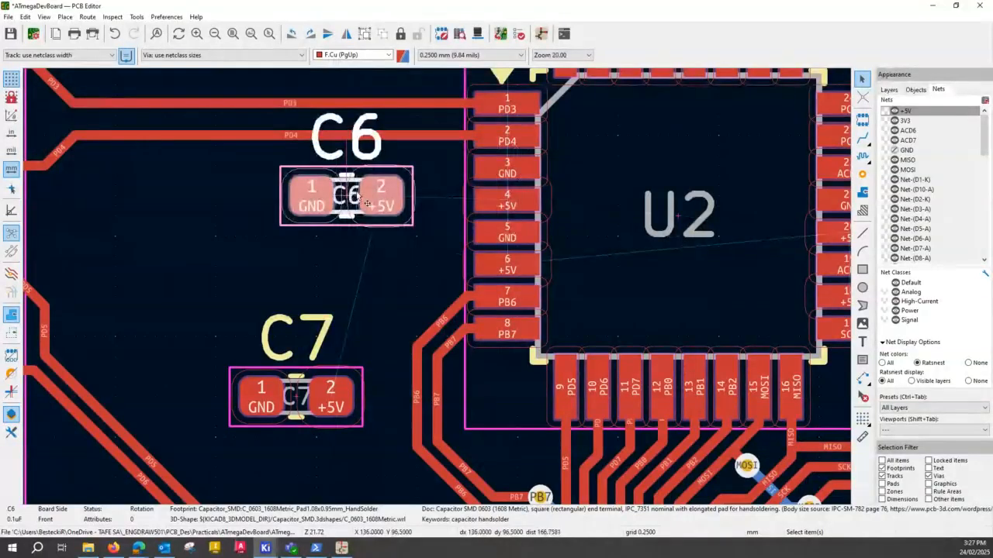
key("Down")
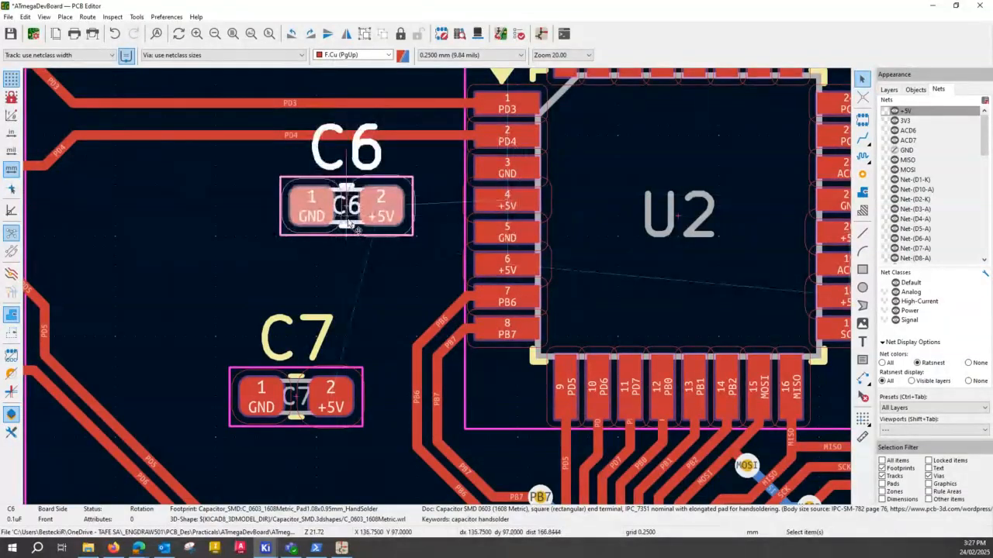
left_click_drag(350, 222, 351, 207)
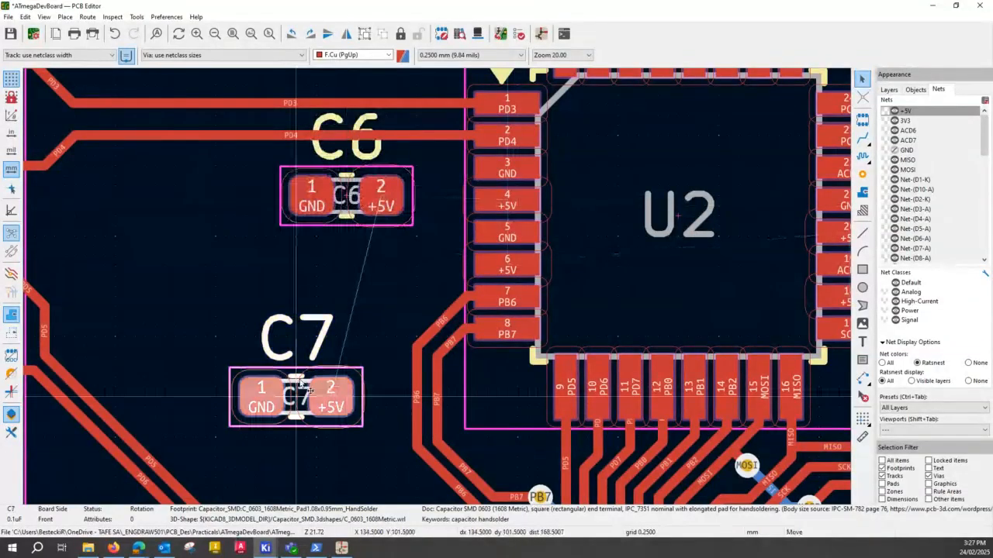
left_click_drag(323, 388, 354, 310)
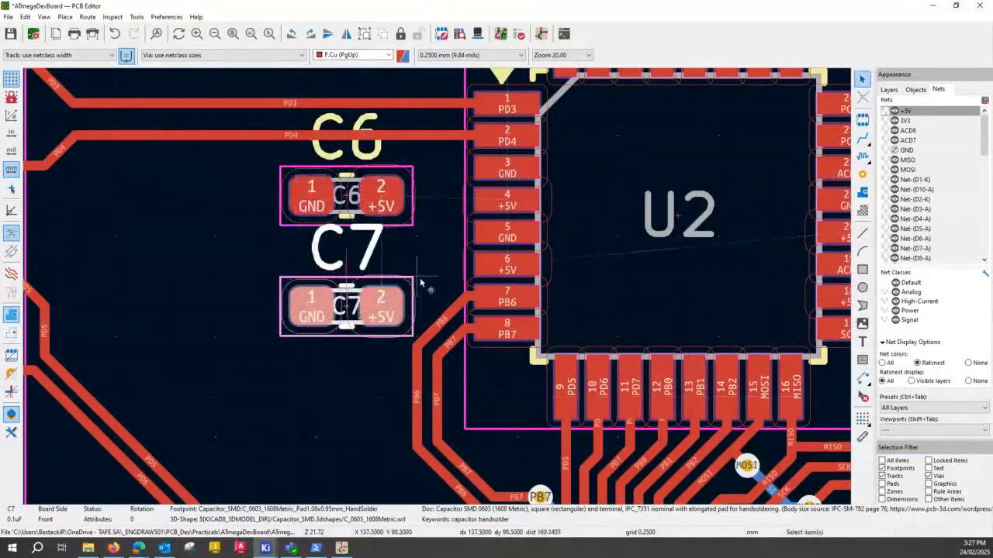
- Route +5V on F.Cu with a 0.250 mm track width from U2 pad 4 to C6 pad 2 and from U2 pad 6 to C7 pad 2
left_click(863, 138)
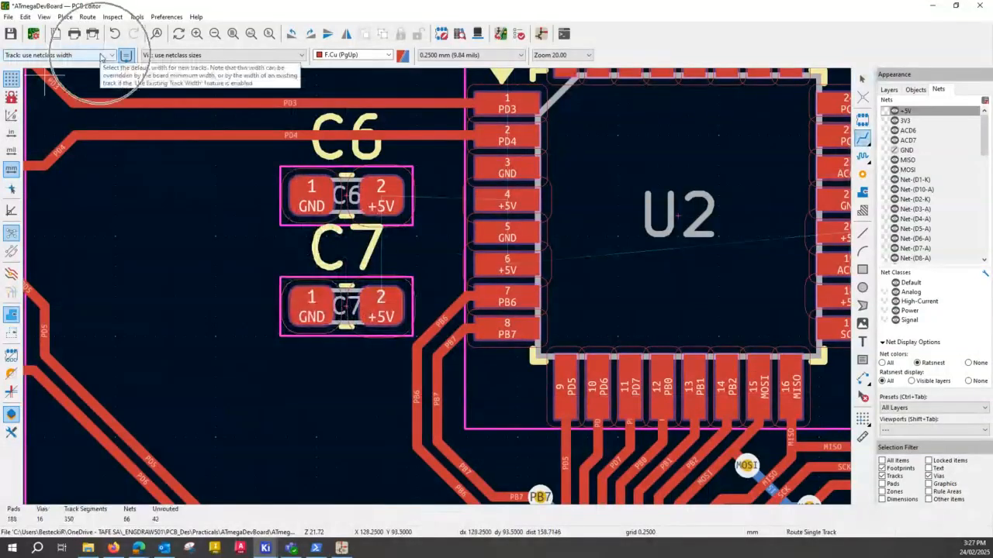
left_click(101, 57)
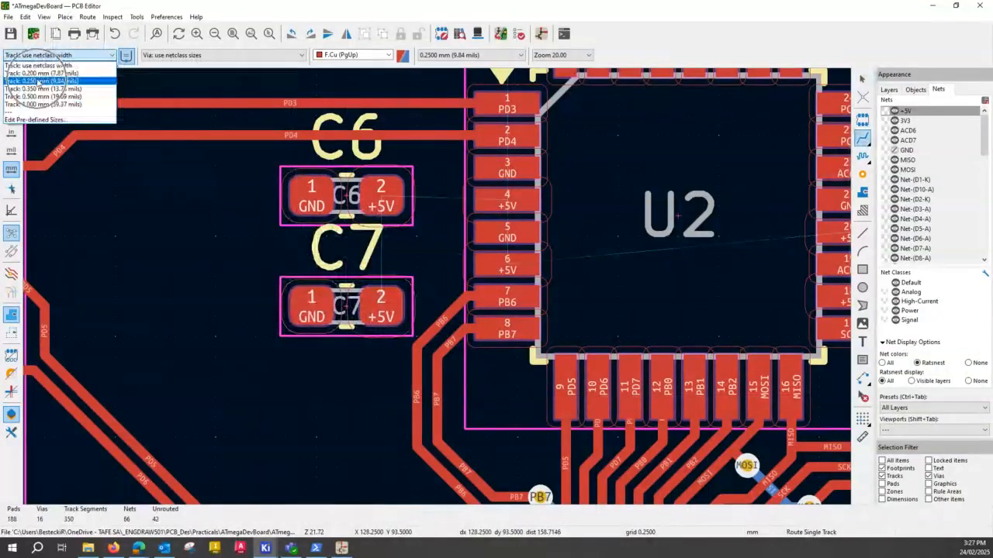
left_click(39, 80)
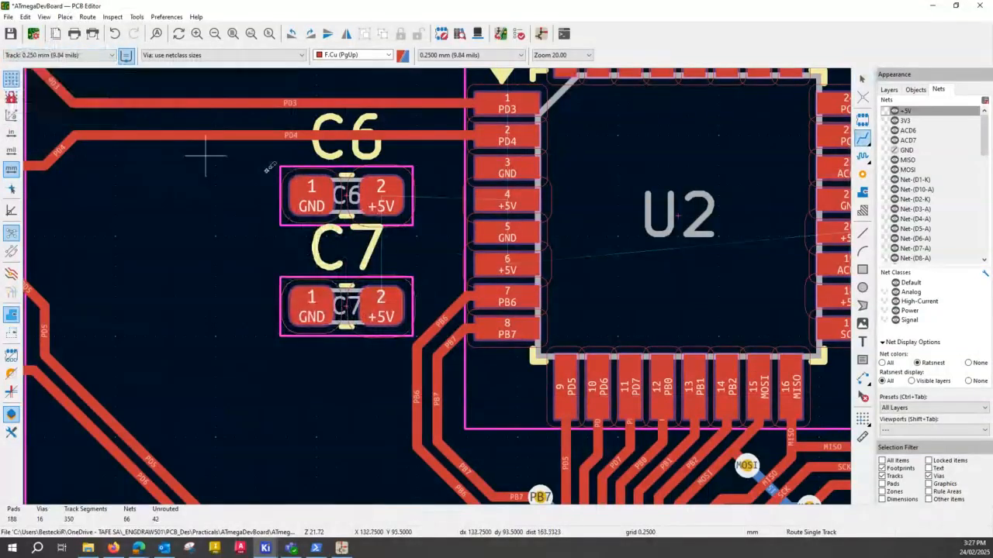
left_click(396, 191)
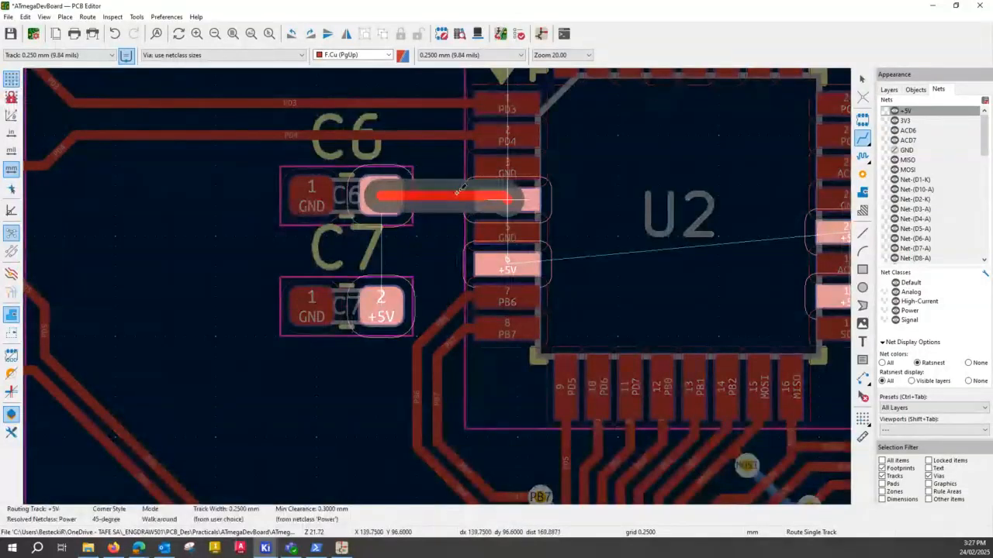
key("Escape")
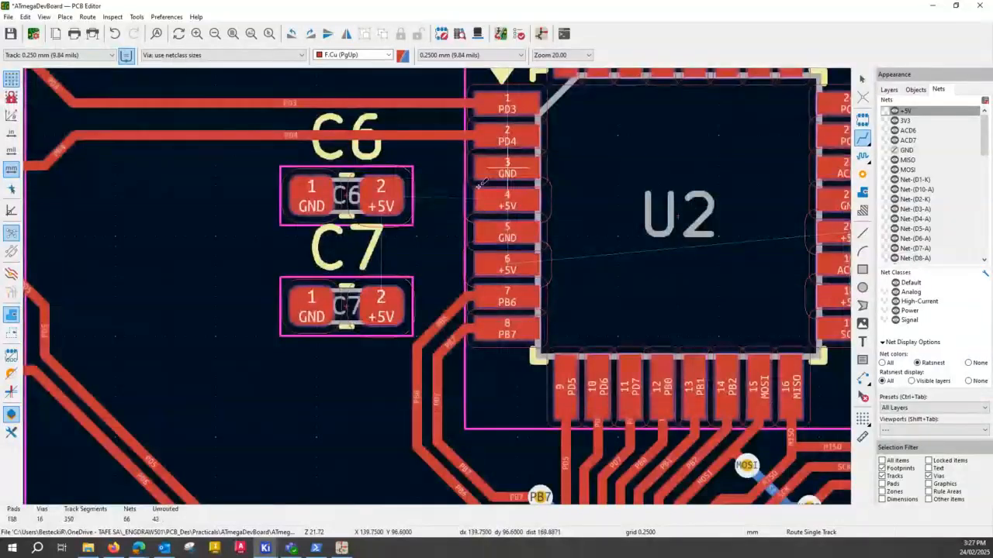
left_click(489, 198)
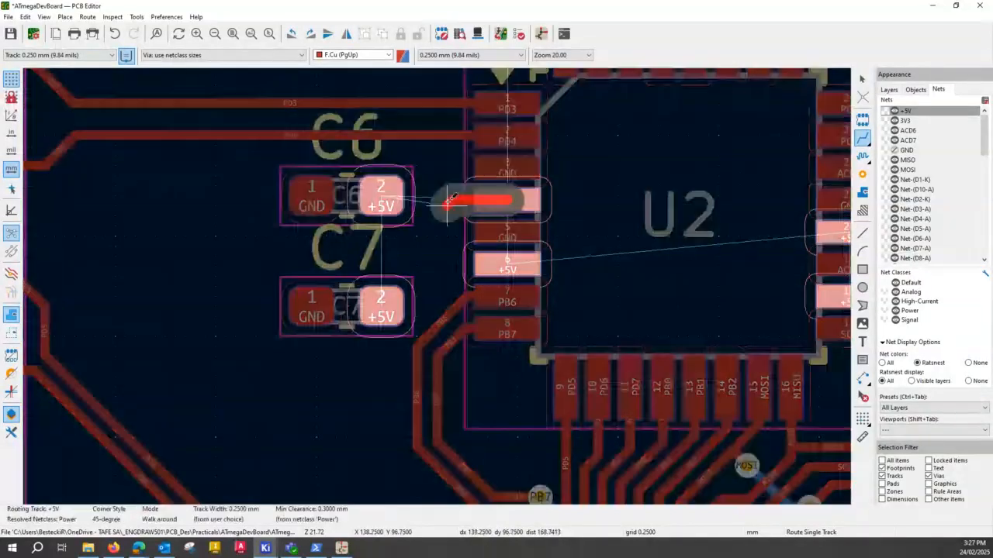
left_click(402, 193)
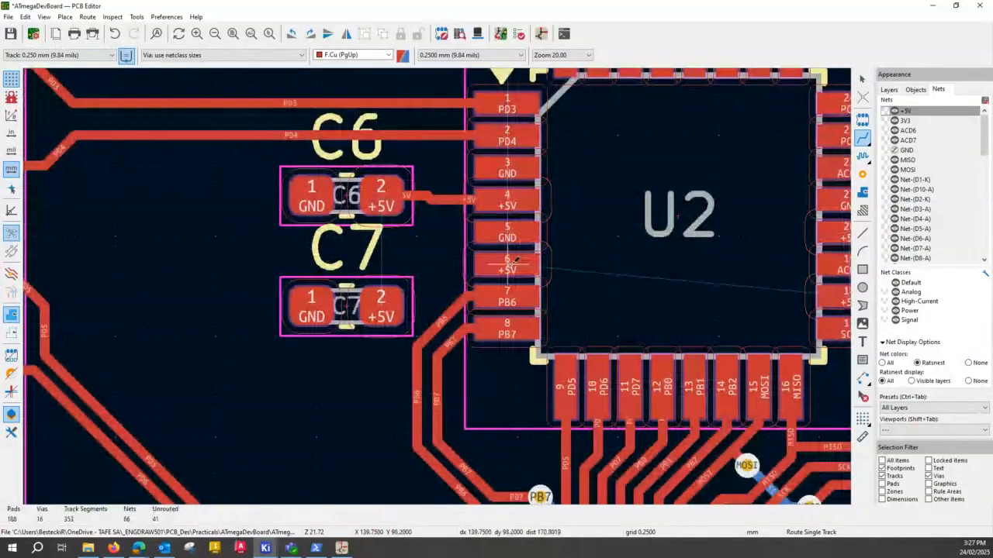
left_click(516, 261)
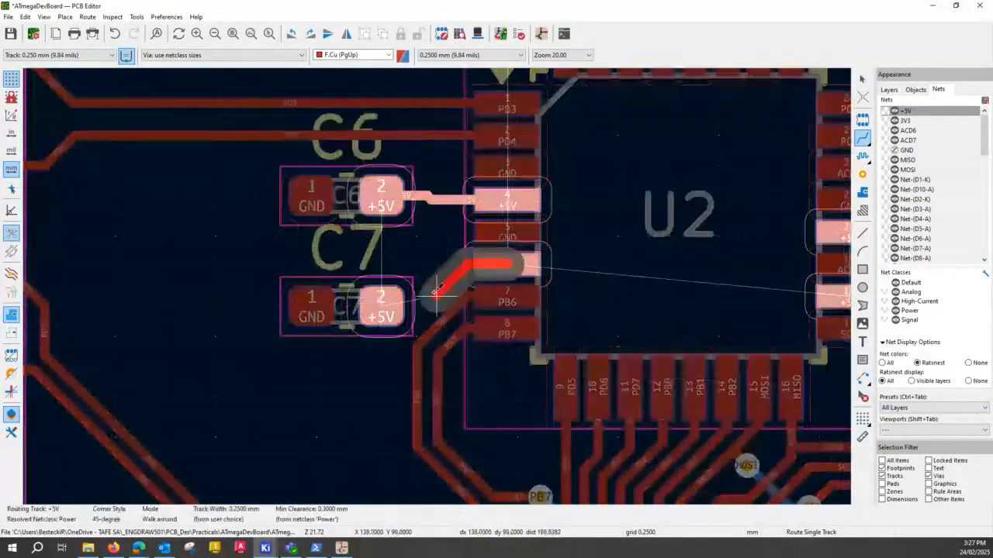
left_click(385, 303)
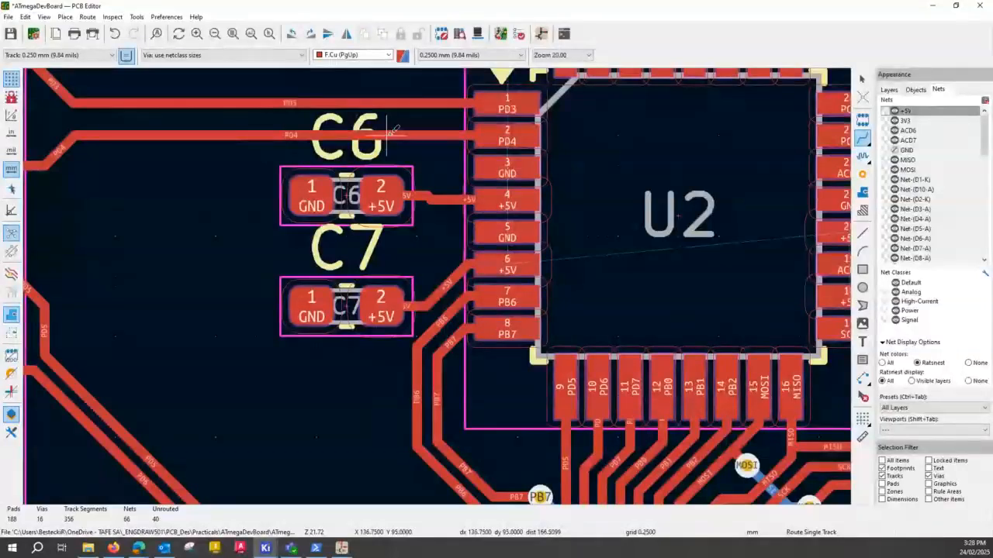
- Shift the PD4 track above C6 closer to the PD3 track, and save the board
key("Escape")
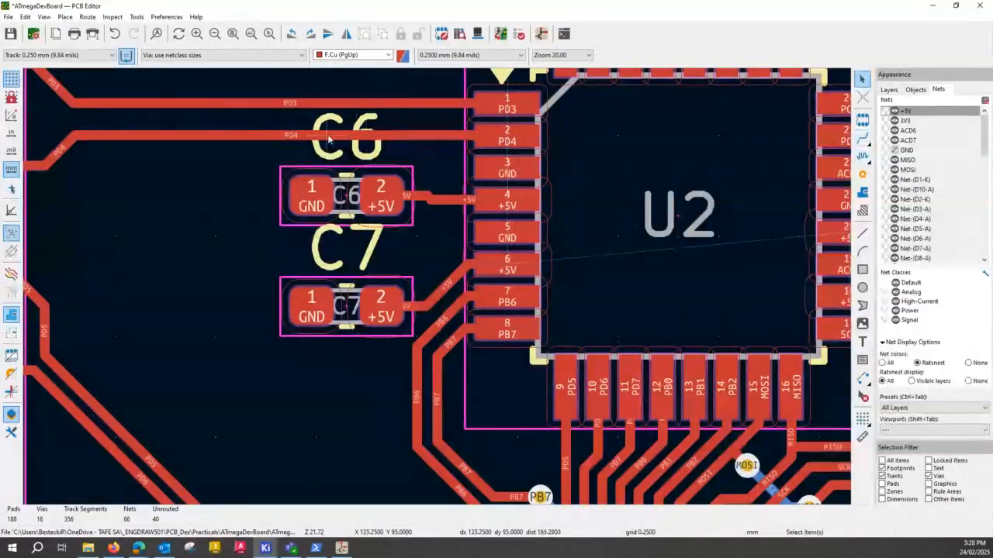
left_click_drag(328, 138, 460, 141)
left_click(472, 132)
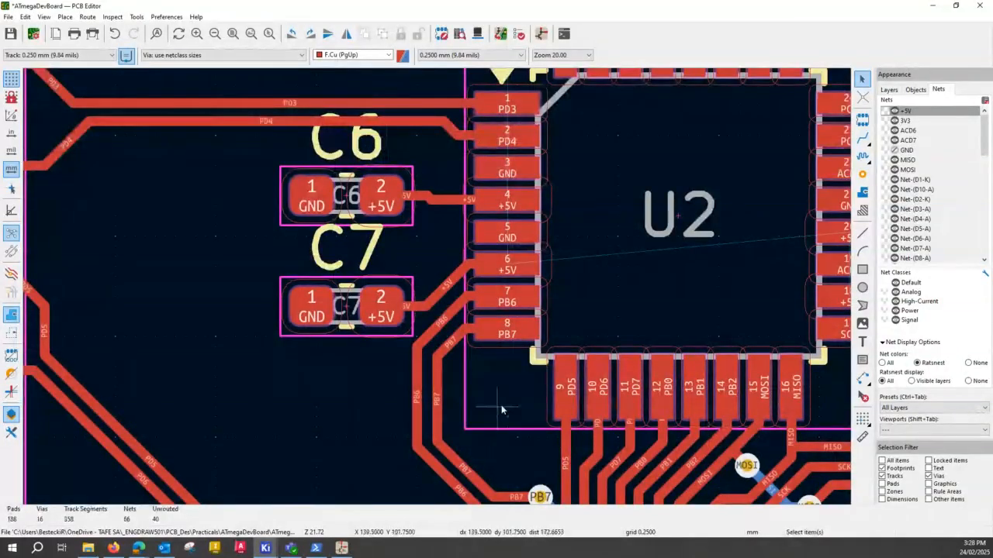
scroll(472, 245, "down", 5)
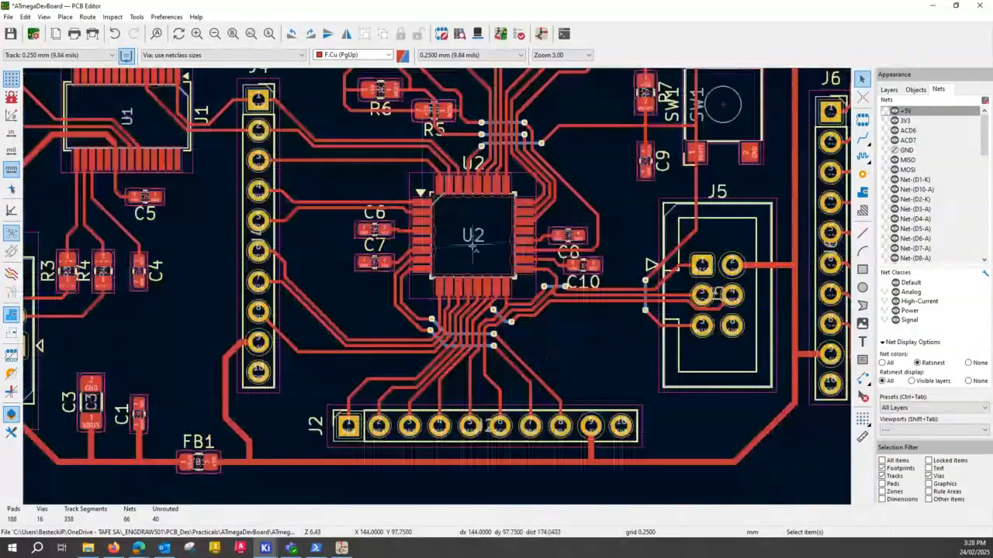
left_click(232, 34)
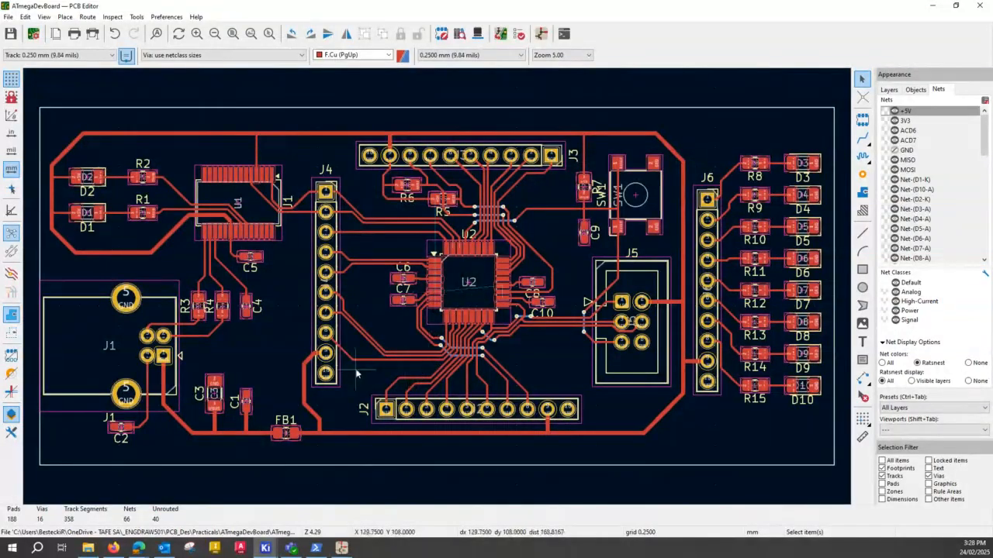
left_click(471, 293)
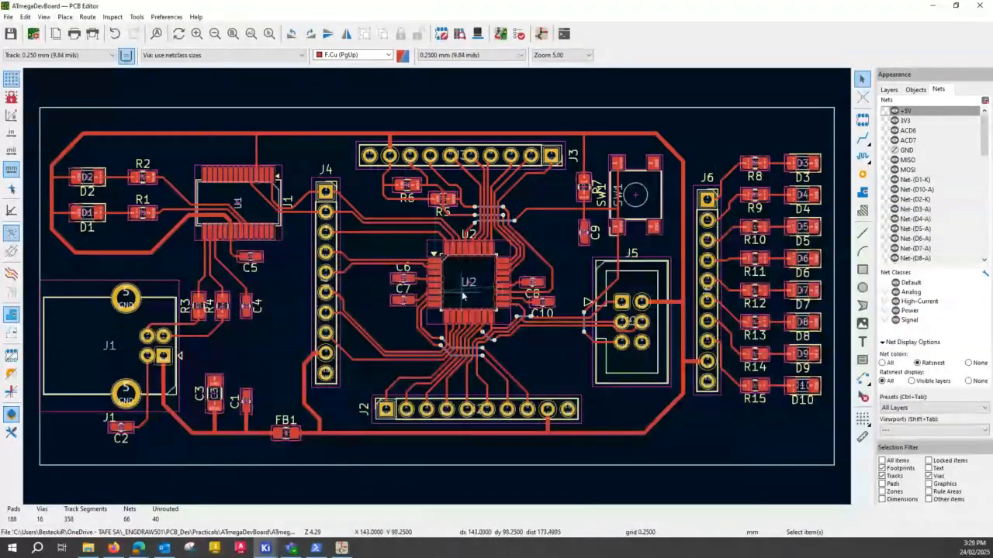
left_click(467, 291)
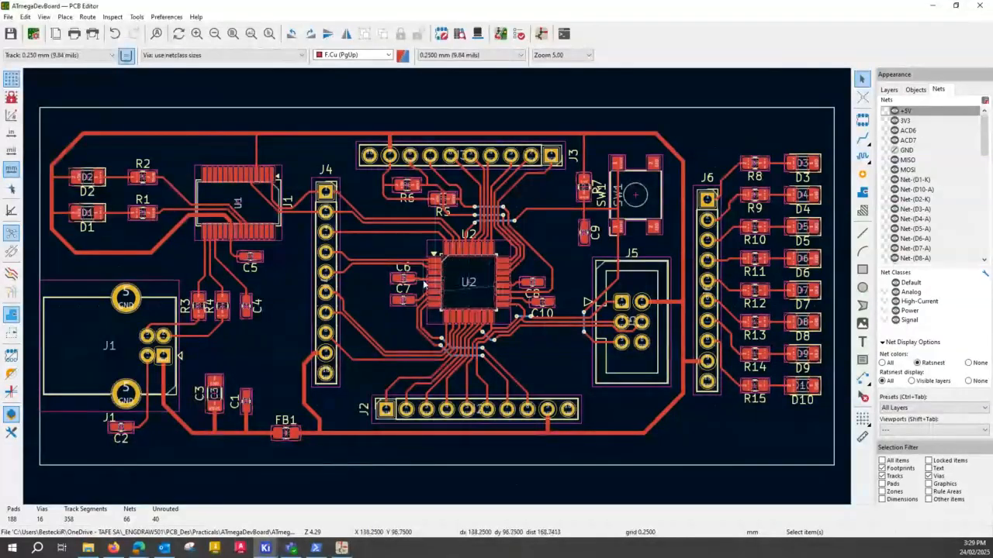
left_click(474, 290)
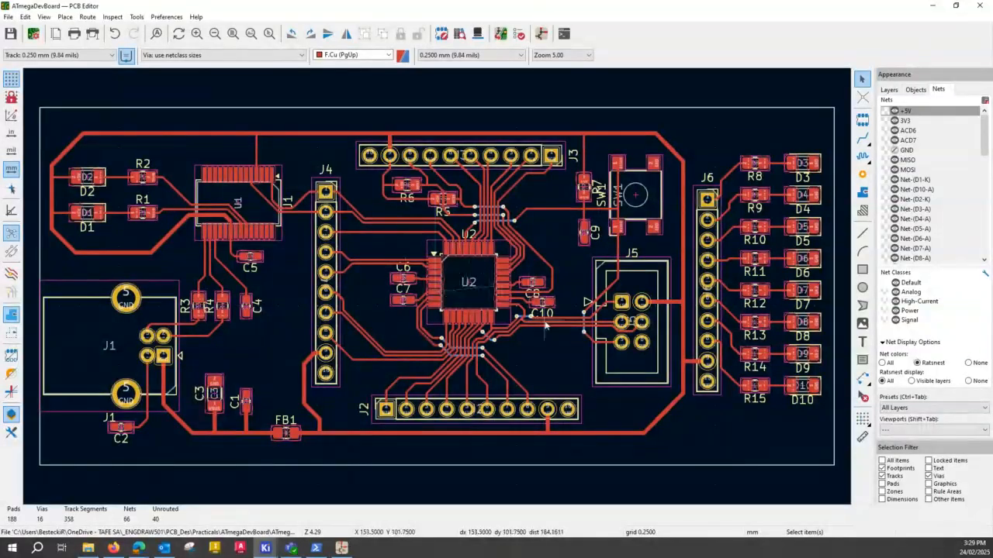
left_click(532, 281)
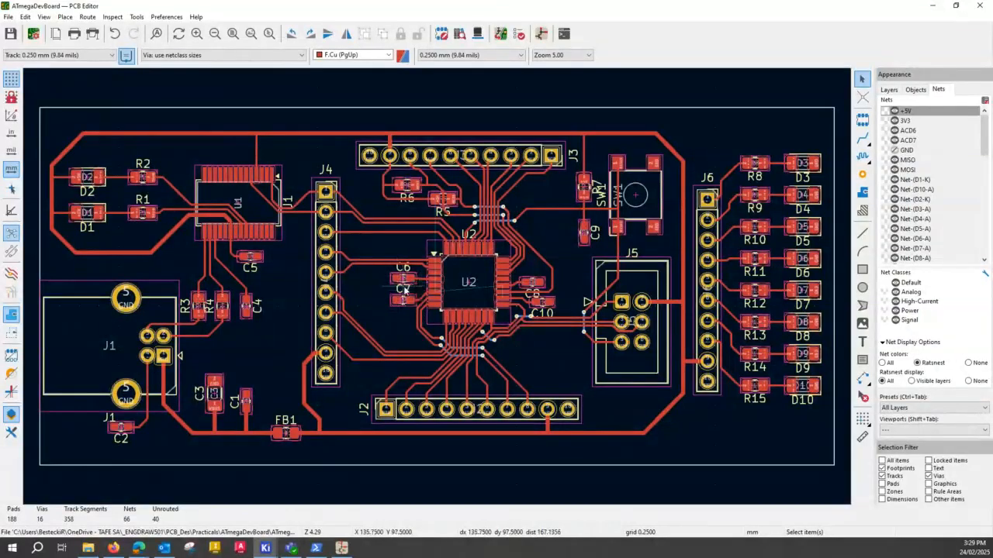
left_click(469, 287)
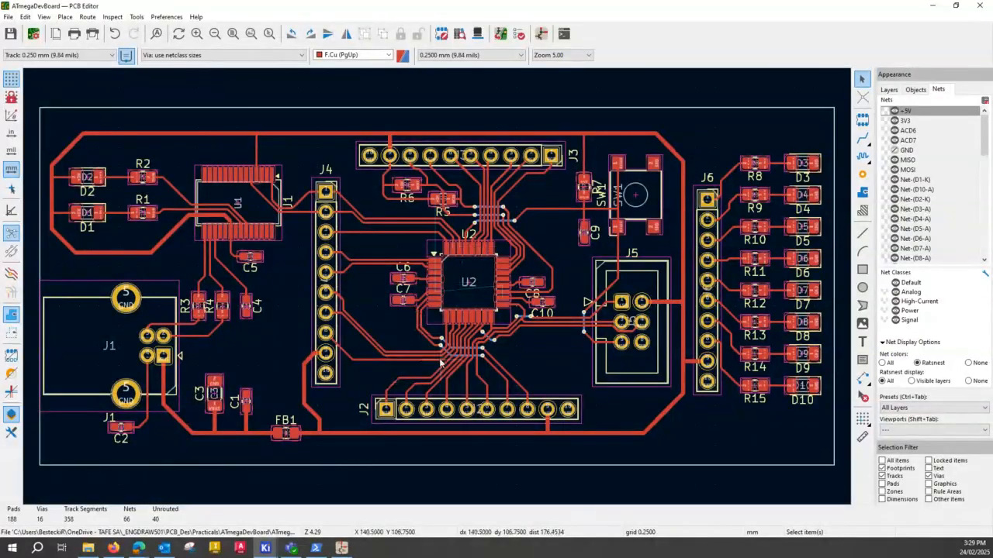
- Reshape the PD5 track from J4 pad 6 so it runs close alongside the PB6 and PB7 tracks beside U2
scroll(441, 363, "up", 3)
scroll(444, 229, "up", 2)
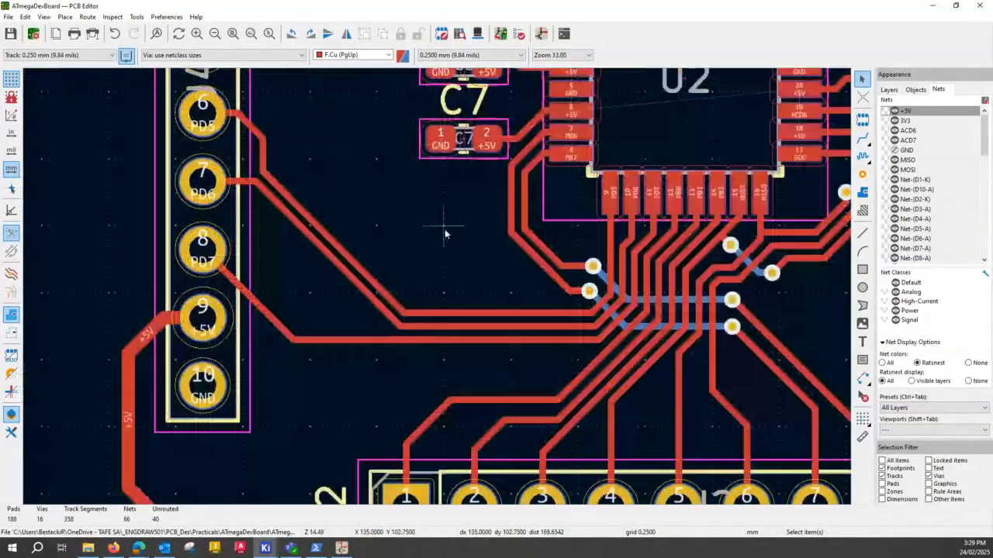
middle_click_drag(444, 229, 377, 310)
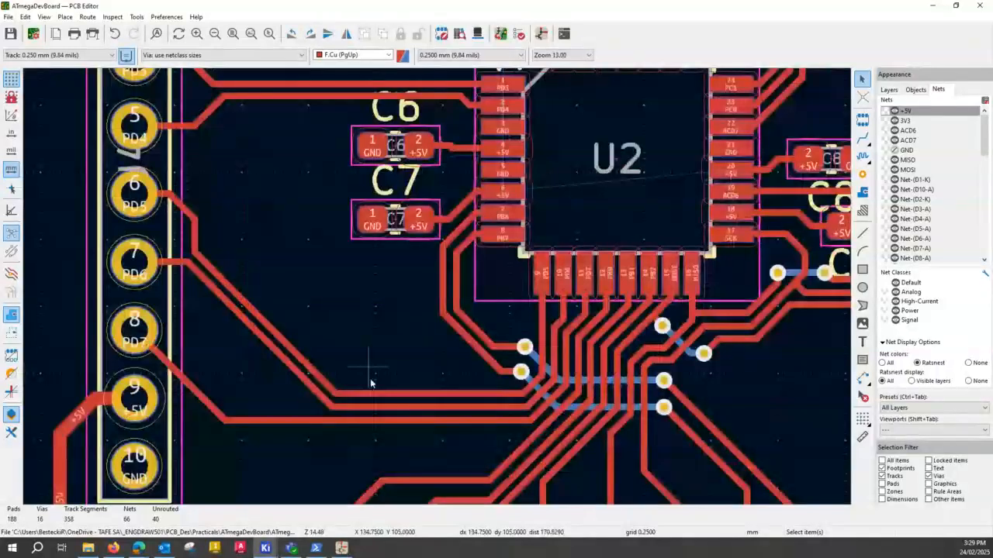
left_click(310, 373)
left_click_drag(310, 372, 390, 337)
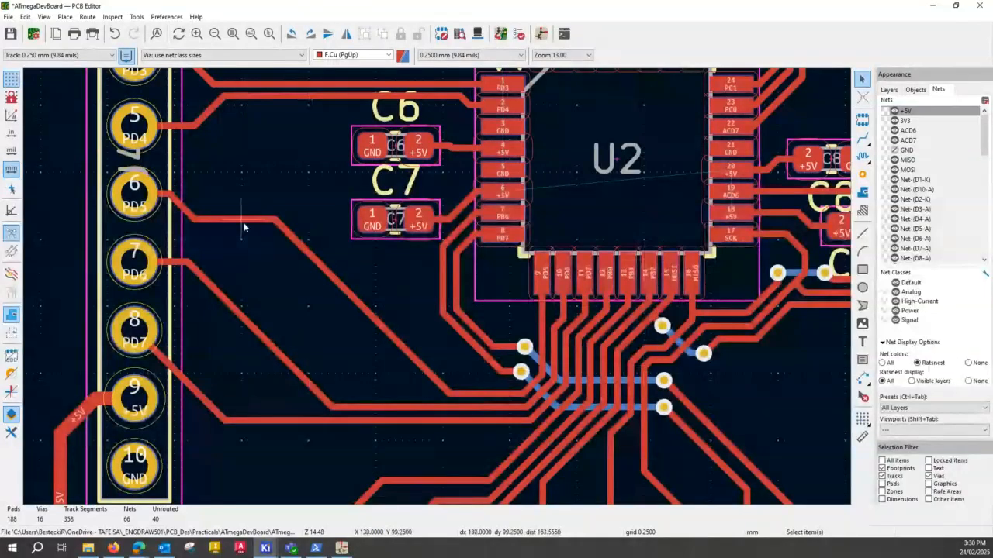
left_click_drag(250, 228, 424, 313)
left_click(274, 201)
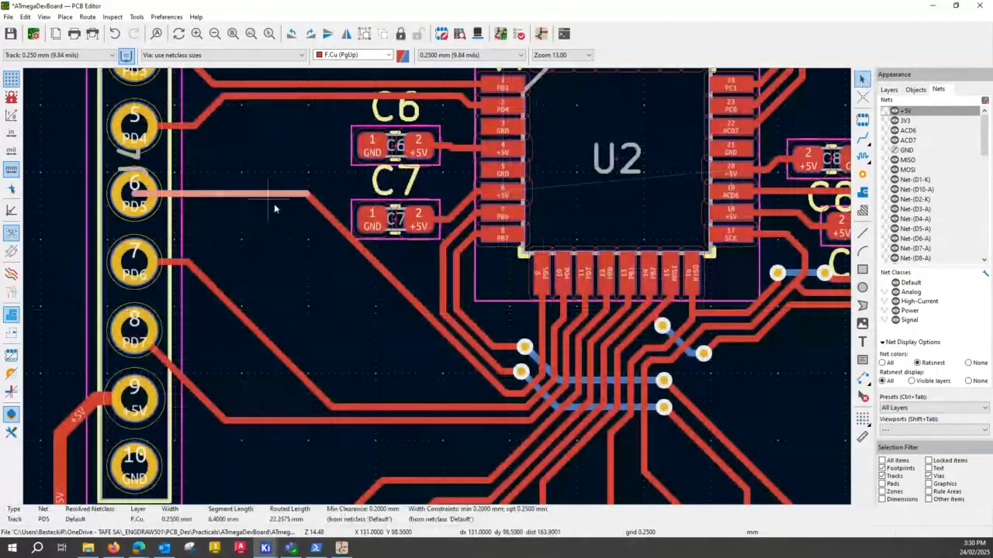
left_click_drag(274, 205, 356, 275)
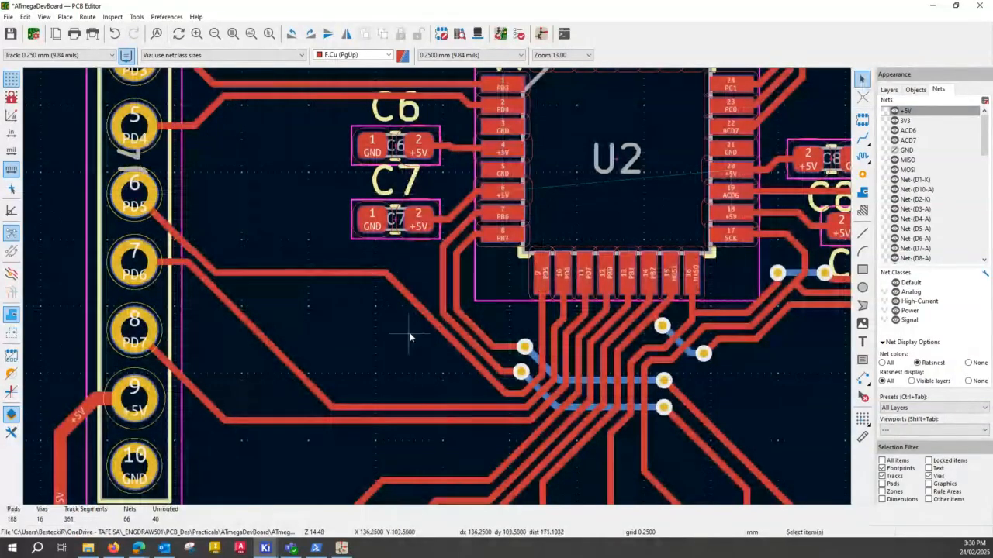
- Shift the PD6 and PD7 tracks from J4 pads 7 and 8 up so they run closely parallel to the PD5 track
left_click(381, 409)
left_click(324, 398)
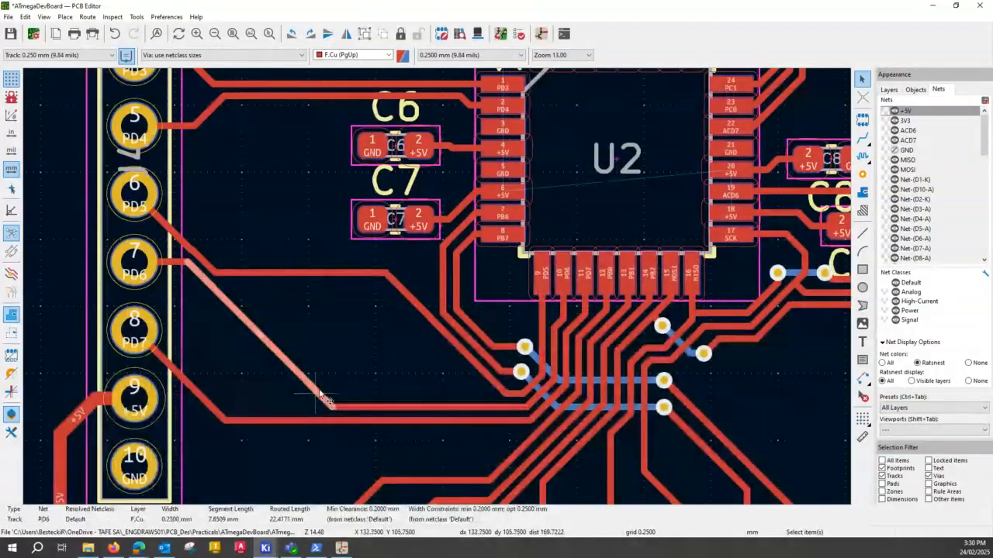
left_click_drag(324, 398, 444, 351)
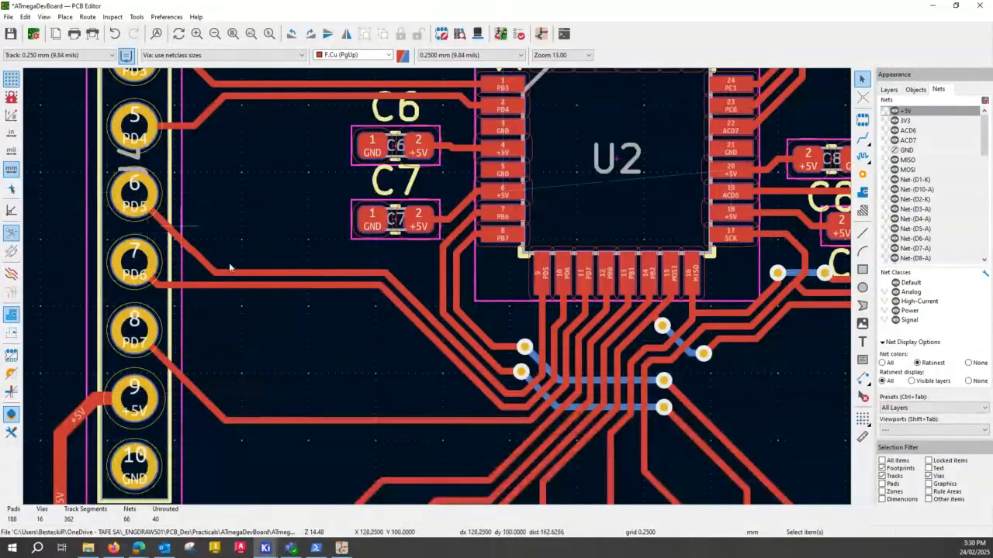
left_click(337, 417)
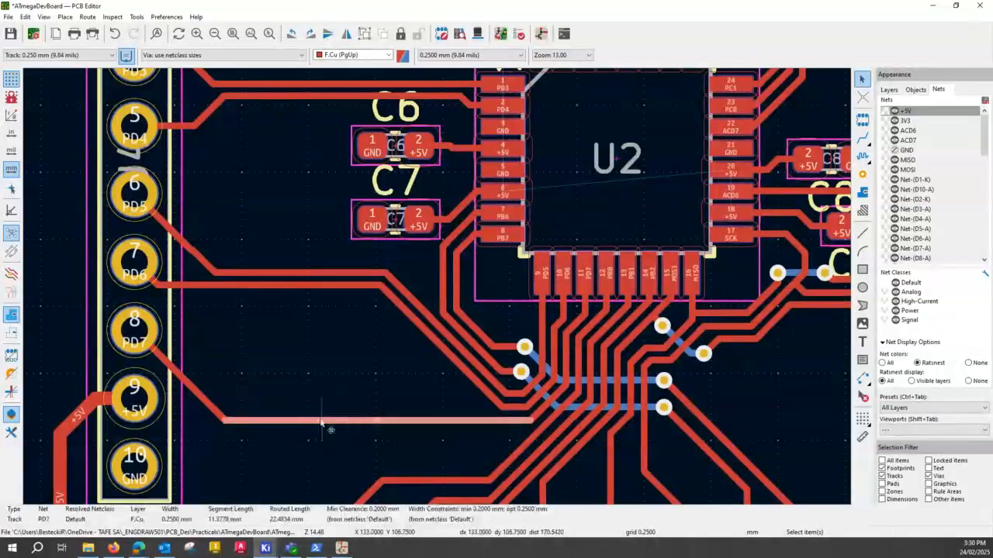
left_click_drag(321, 423, 325, 337)
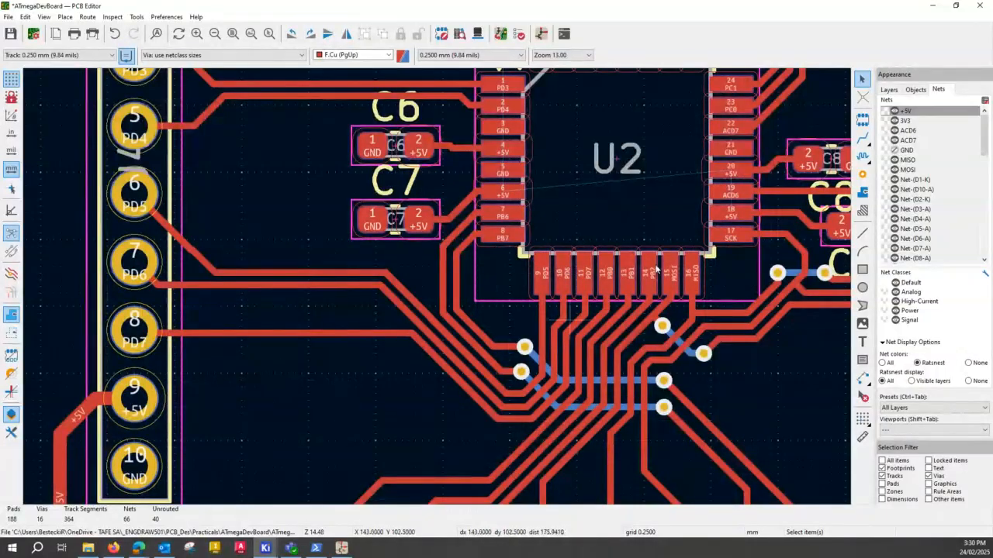
- Set the track width to use netclass width and route +5V on F.Cu from J4 pad 9 to a via beside the PD7 track bend
left_click(114, 56)
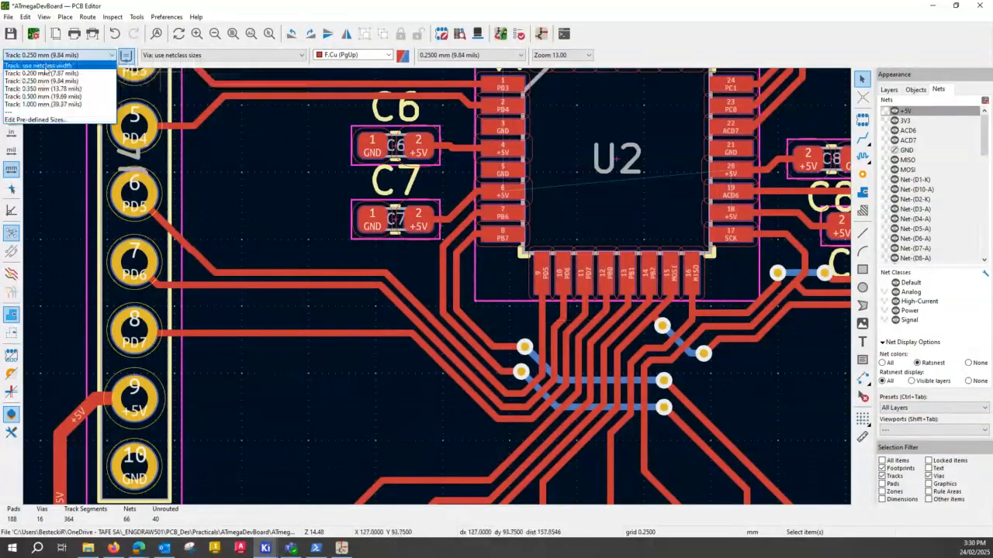
left_click(47, 67)
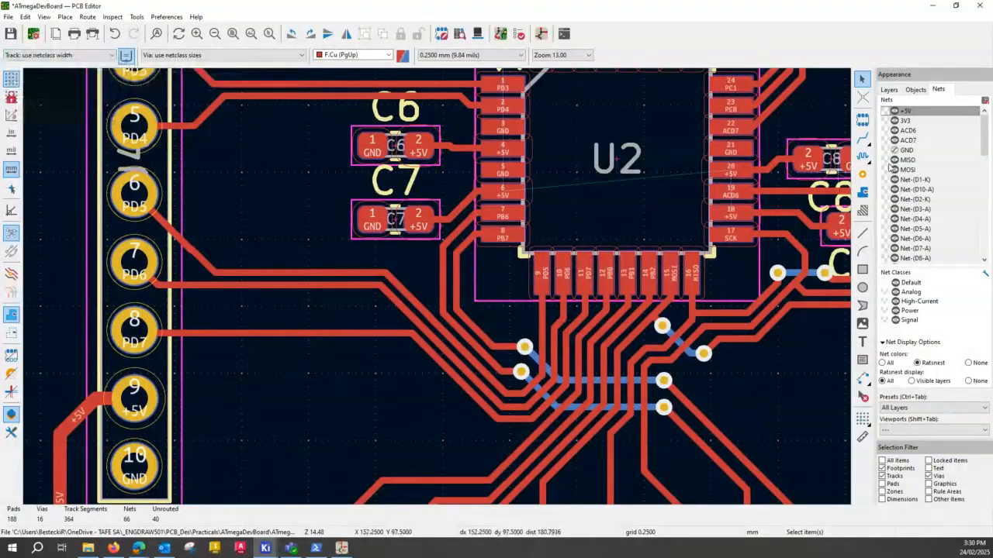
left_click(862, 138)
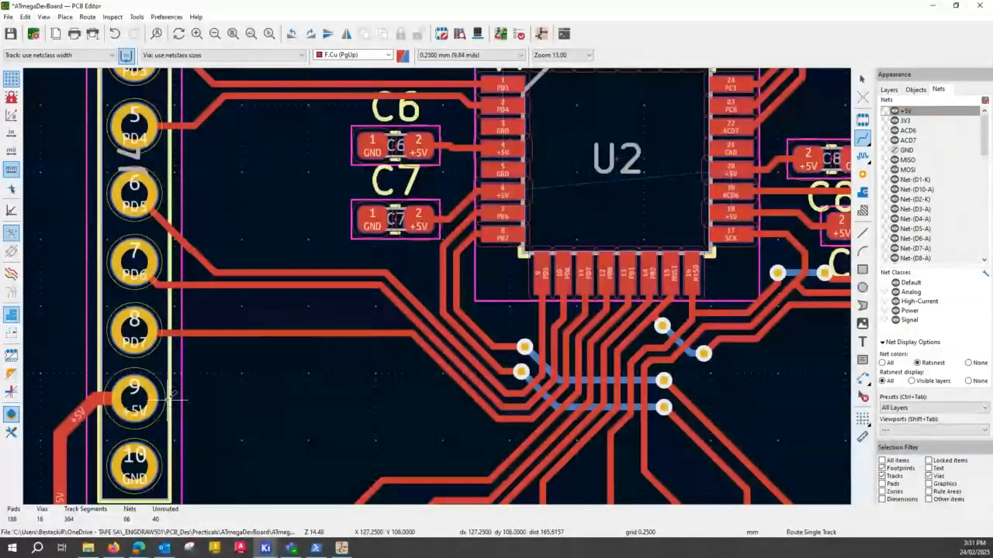
left_click(148, 387)
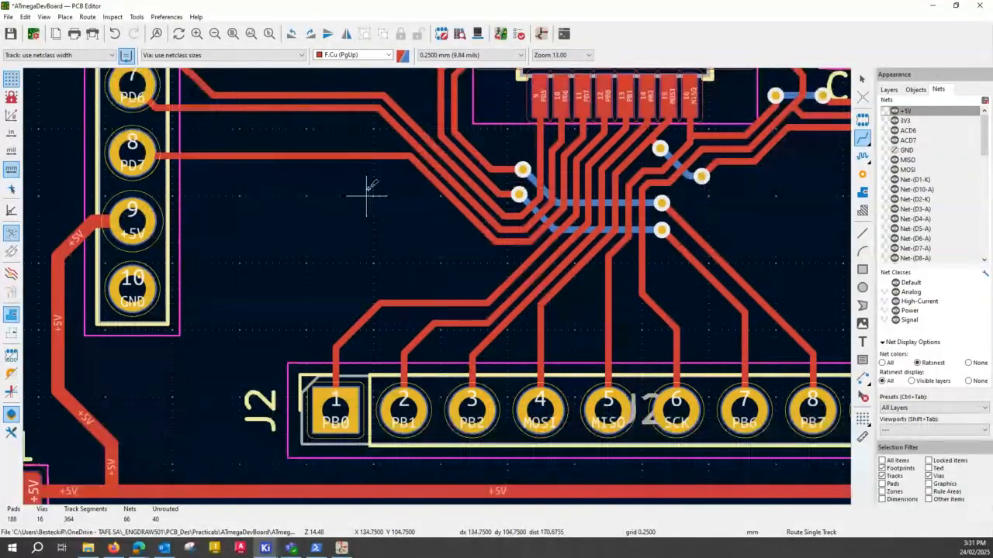
middle_click_drag(329, 208, 293, 368)
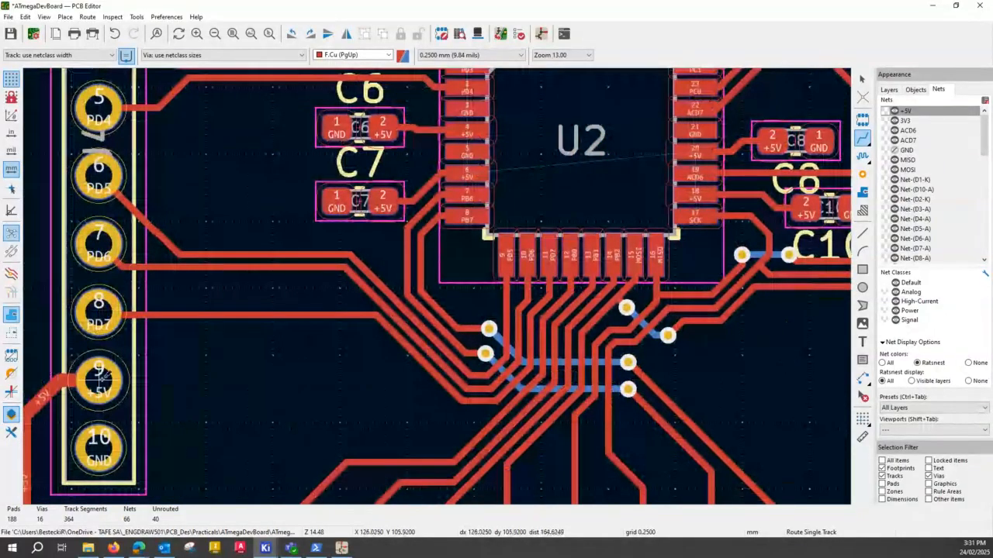
left_click(100, 381)
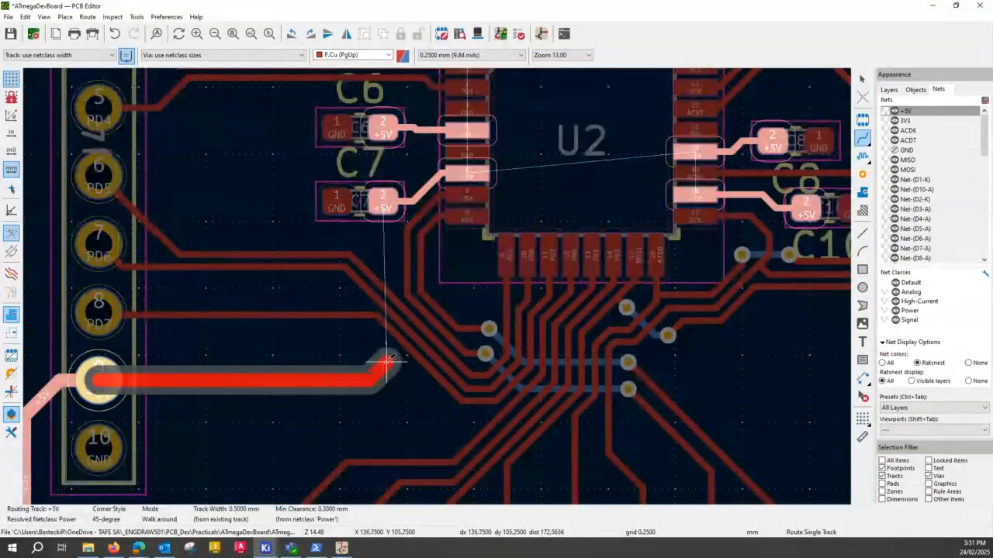
left_click(193, 334)
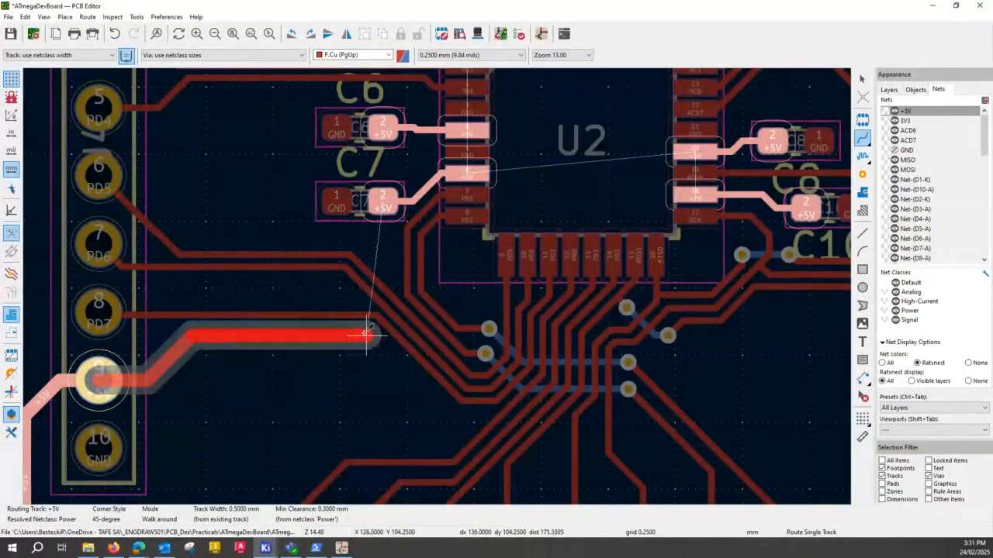
key("v")
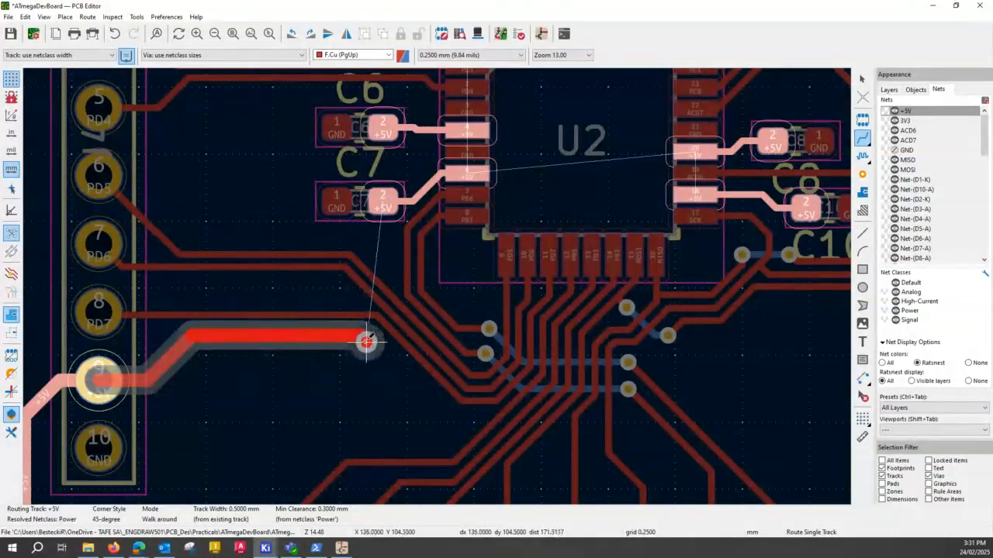
left_click(367, 341)
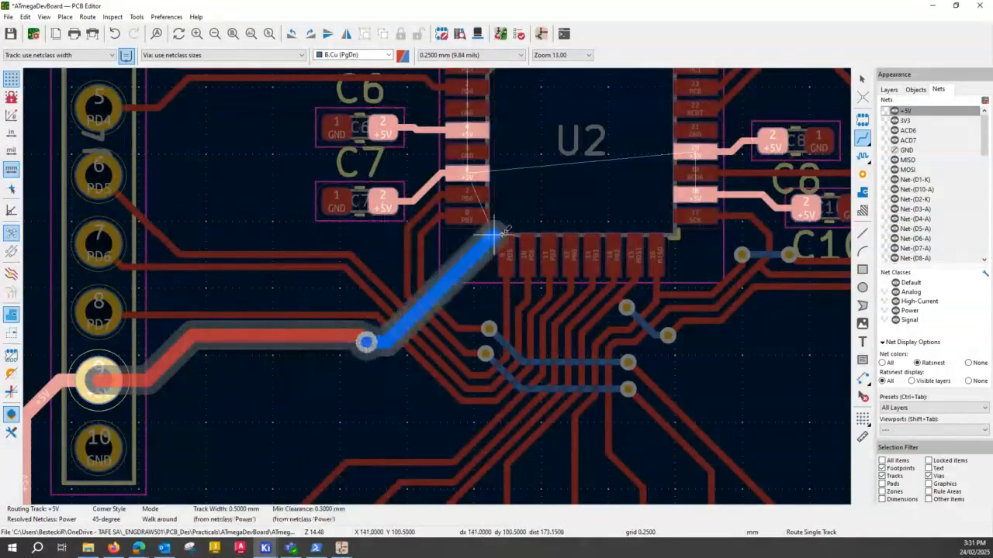
- Continue +5V on B.Cu diagonally and across beneath U2 to a via, and return on F.Cu to a second via at the B.Cu corner
left_click(529, 152)
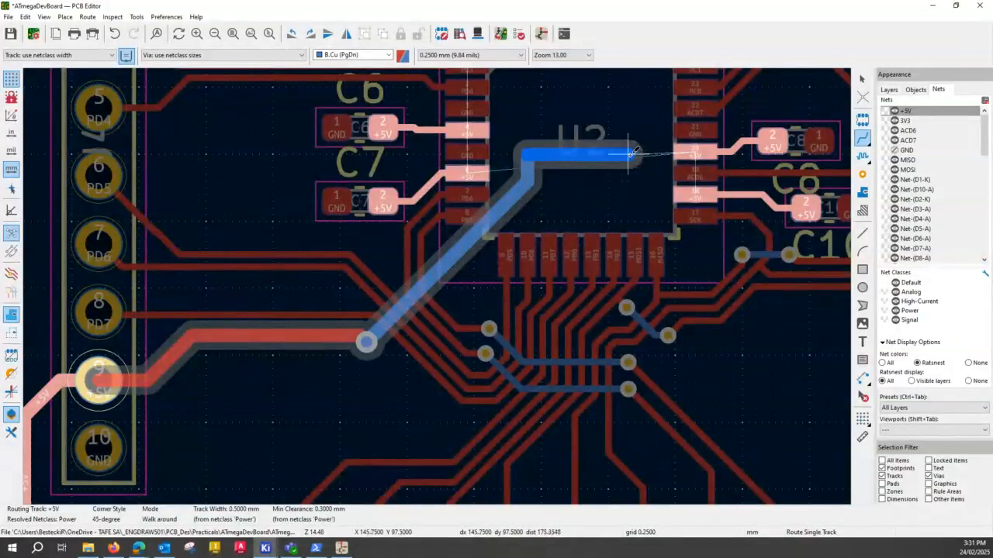
key("v")
left_click(629, 153)
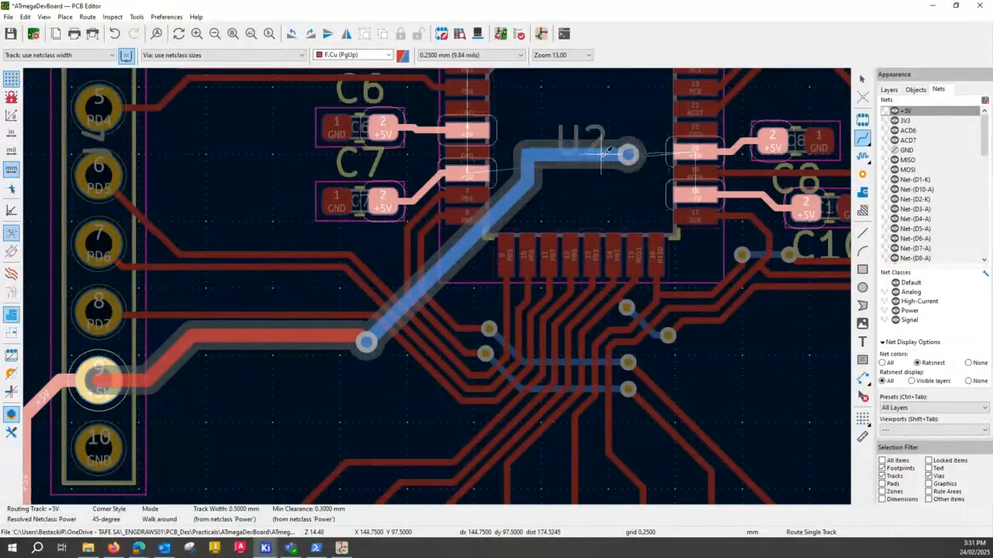
key("v")
left_click(527, 154)
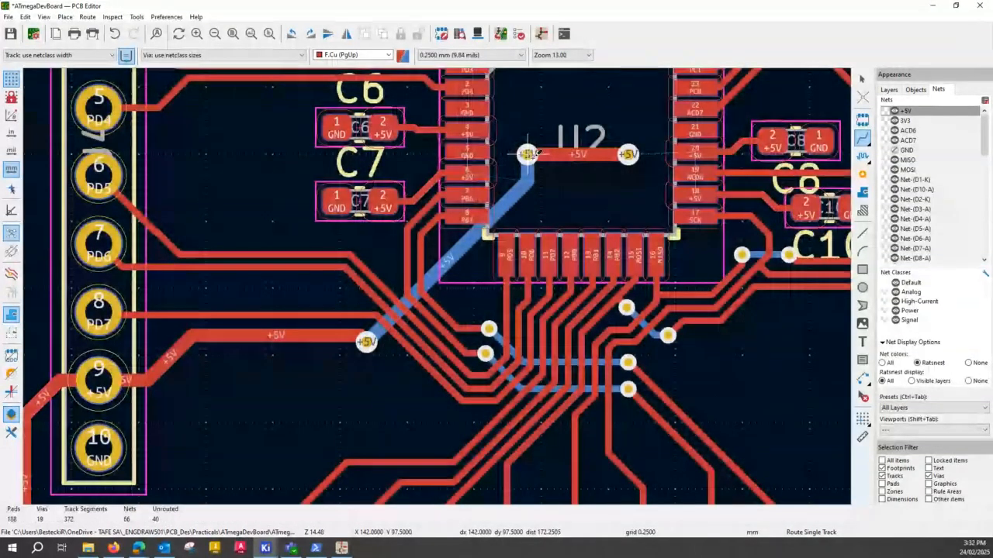
key("Escape")
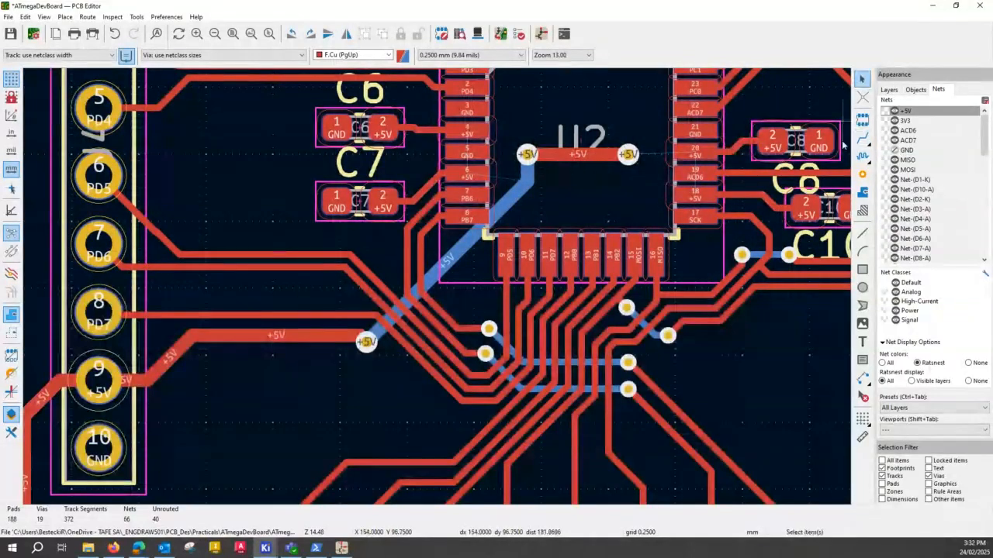
- Hide F.Cu temporarily to inspect the +5V track on B.Cu beneath U2, and show the layer again
left_click(889, 90)
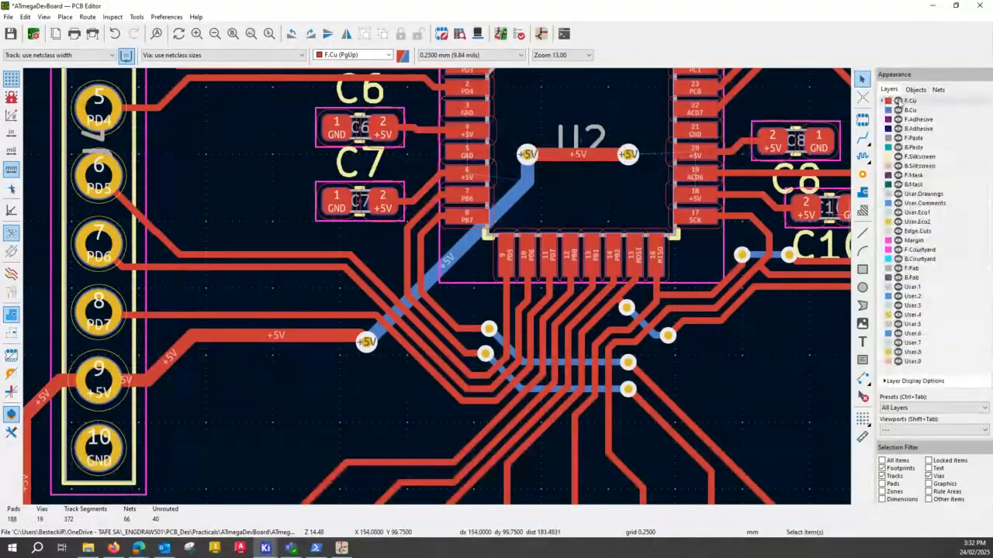
left_click(897, 101)
key("ctrl")
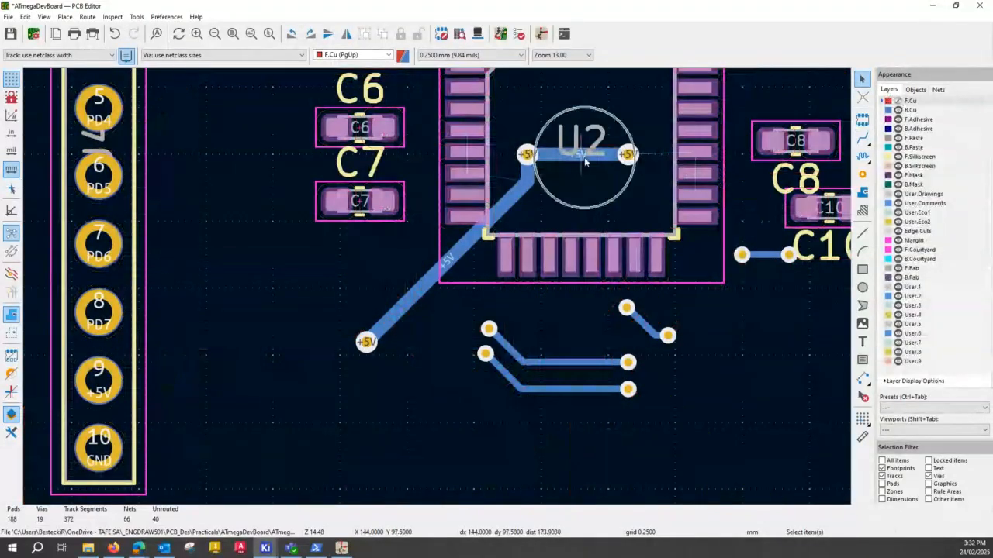
left_click(897, 100)
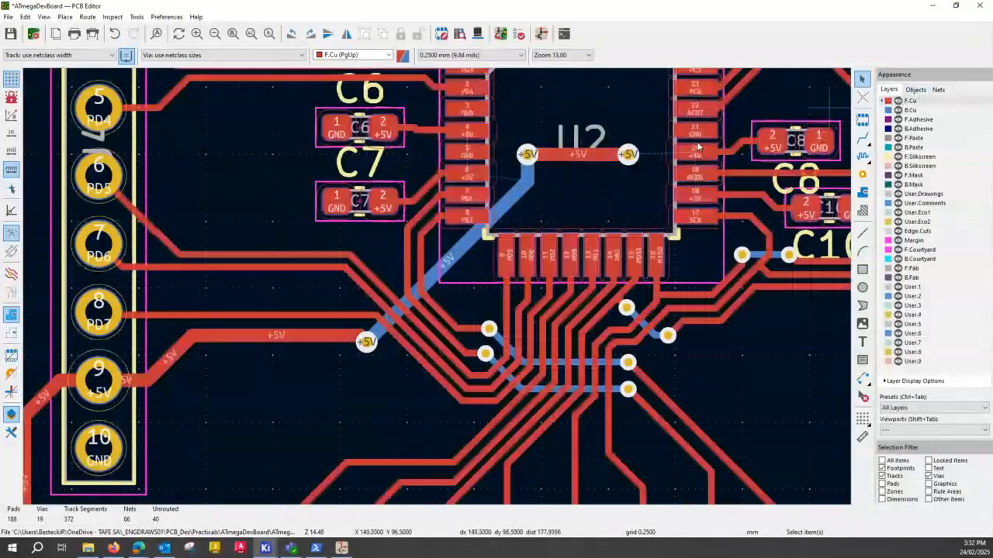
key("ctrl")
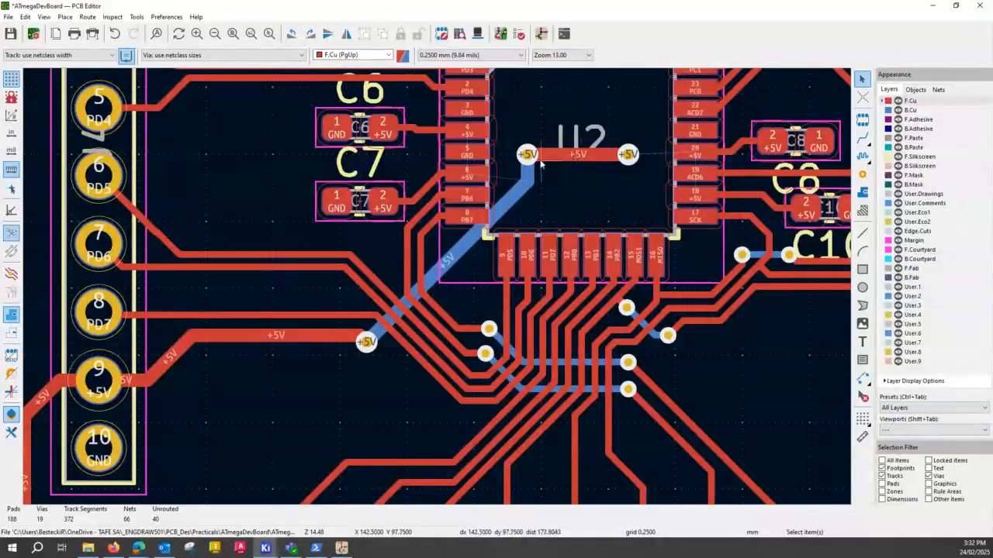
- Copy the +5V via under U2 and paste it midway between the two existing vias on the doubled +5V track
left_click(629, 156)
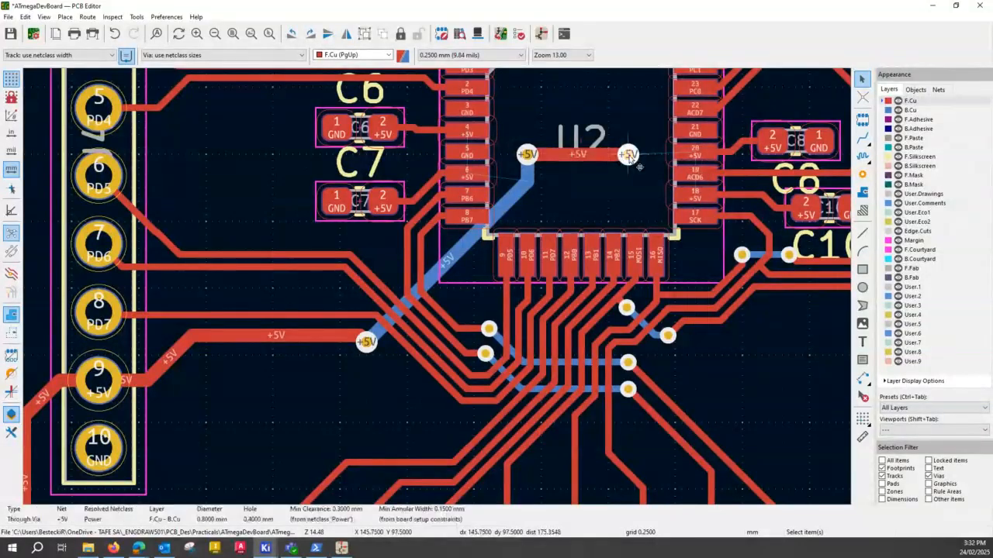
key("ctrl+c")
key("ctrl+v")
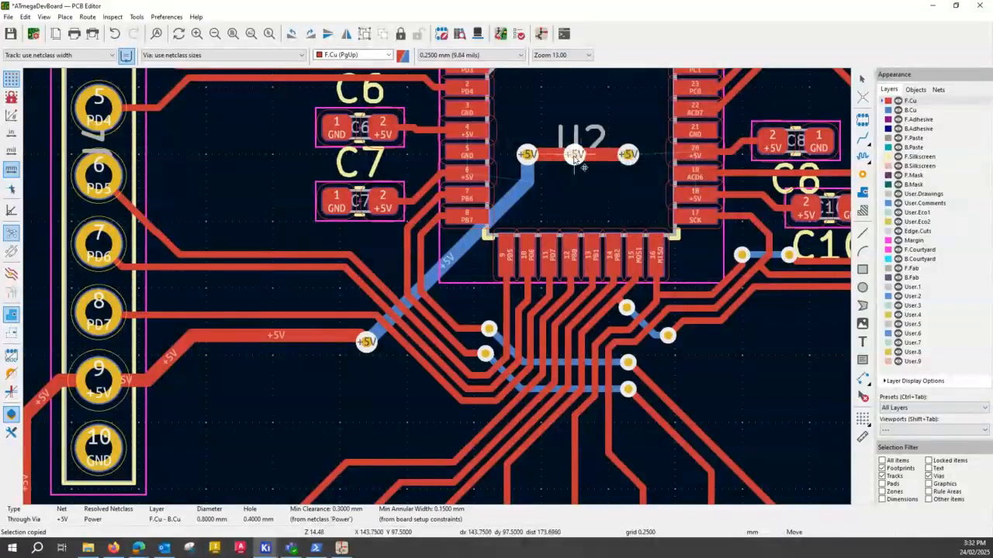
left_click(574, 155)
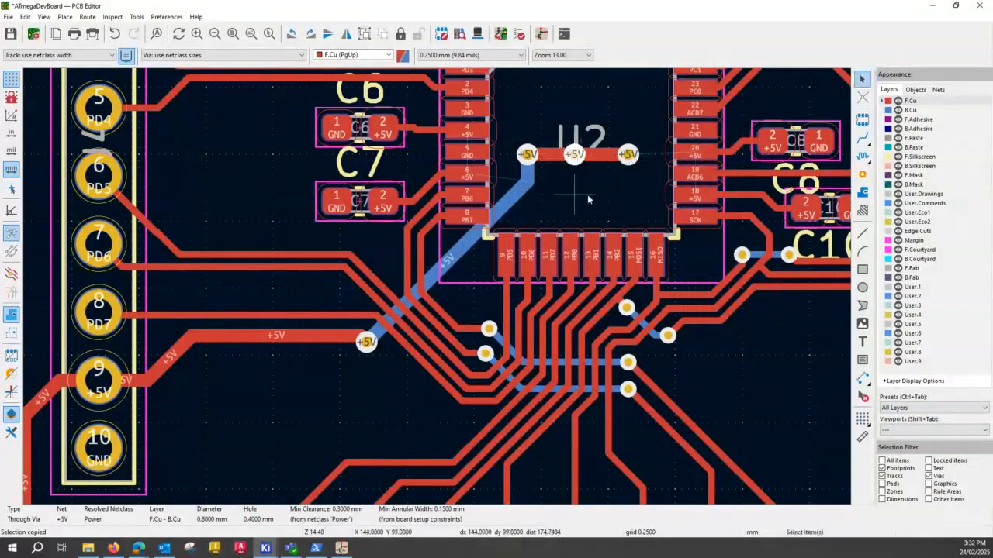
key("Escape")
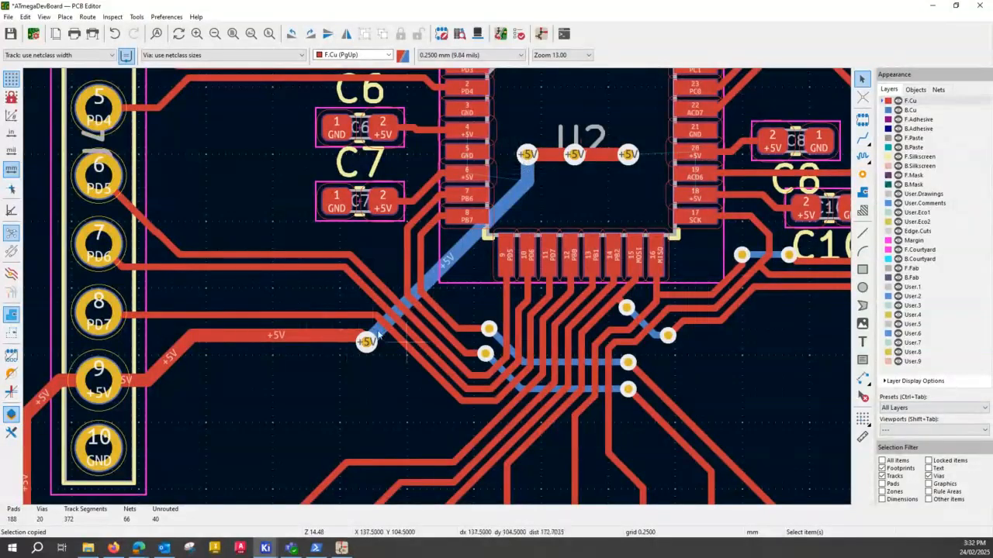
- Shift the horizontal +5V track from J4 pad 9 away from the PD7 track so it meets its via at the centre
left_click(293, 341)
left_click_drag(293, 340, 249, 344)
left_click(249, 336)
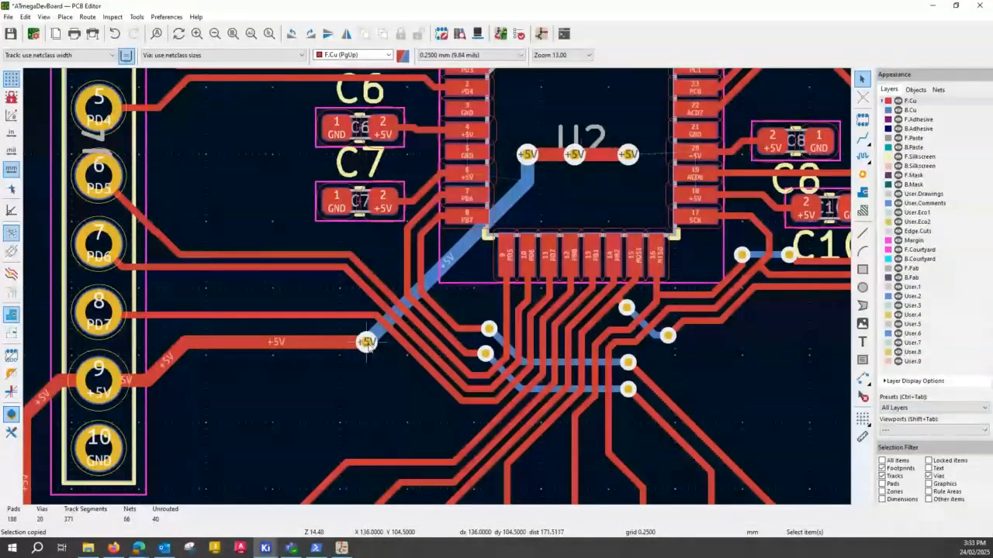
- Paste two more +5V vias on the horizontal F.Cu track from J4 pad 9, evenly spaced before the existing via
left_click(367, 342)
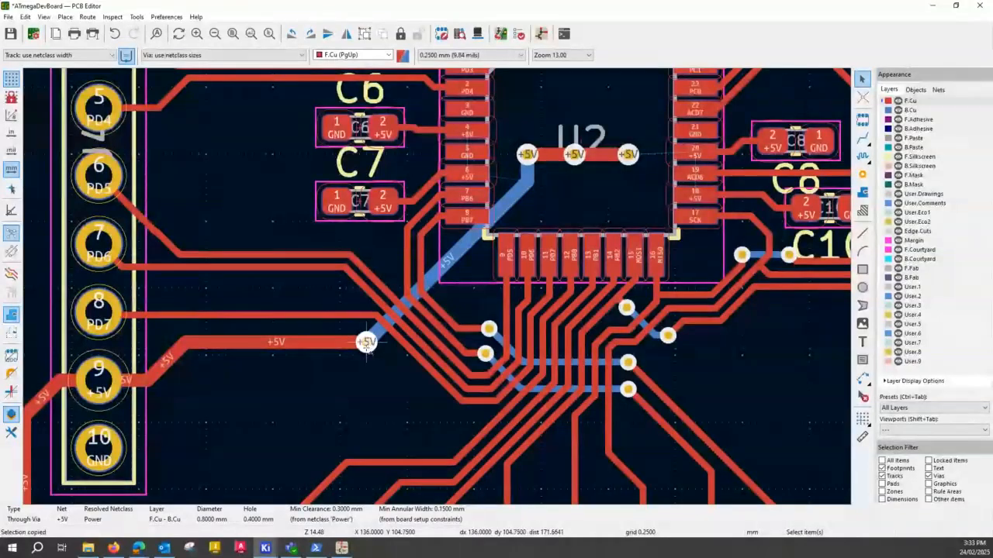
key("ctrl+v")
left_click(319, 343)
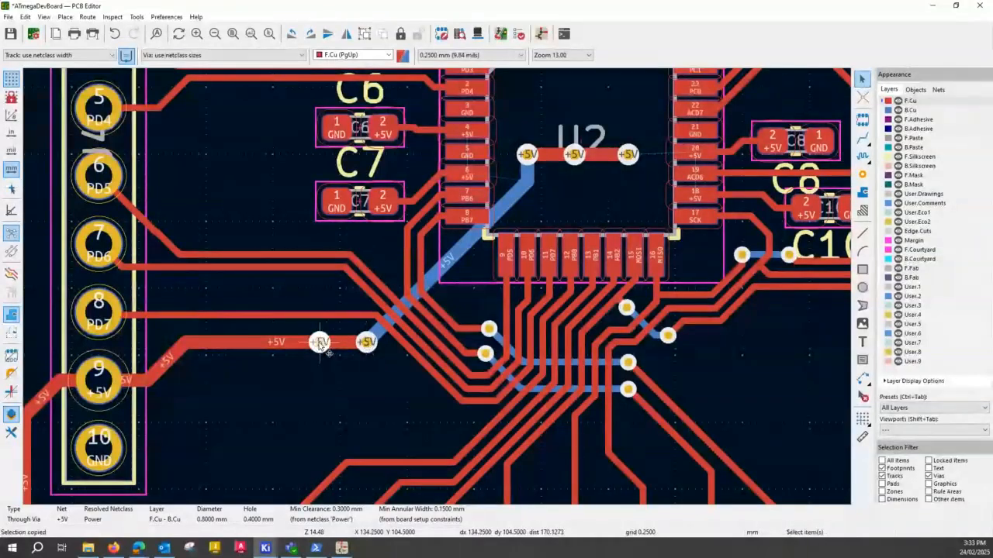
key("ctrl+v")
left_click(272, 342)
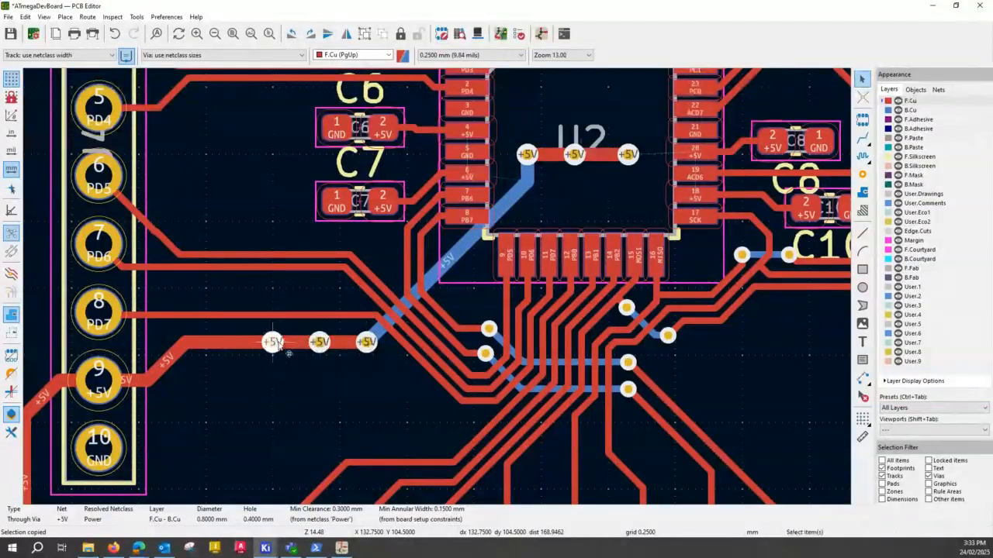
left_click(293, 361)
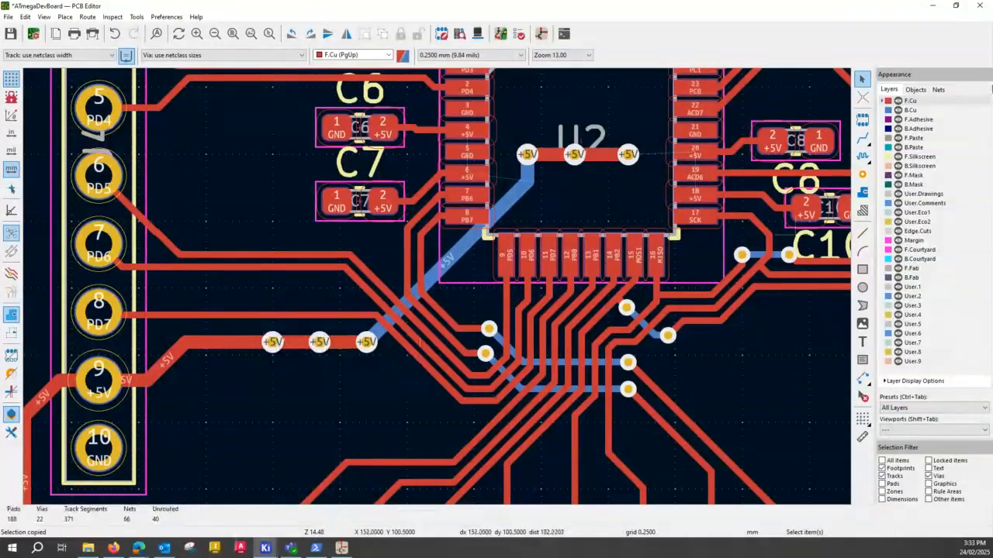
left_click(898, 101)
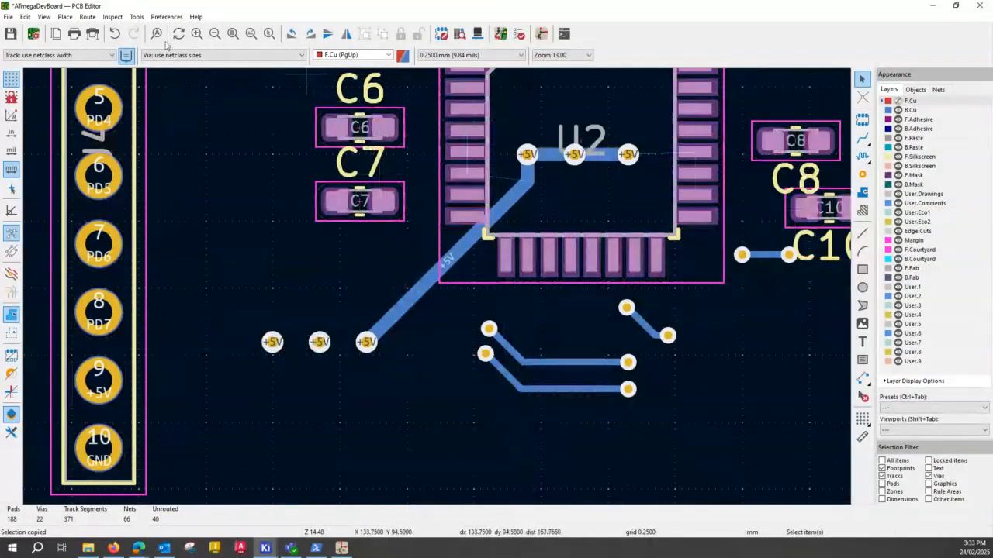
key("x")
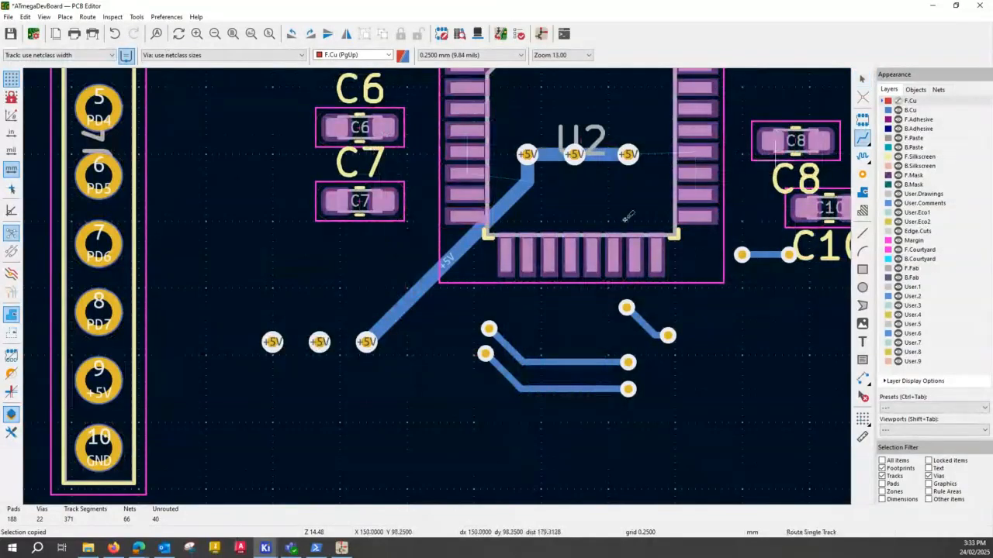
left_click(366, 341)
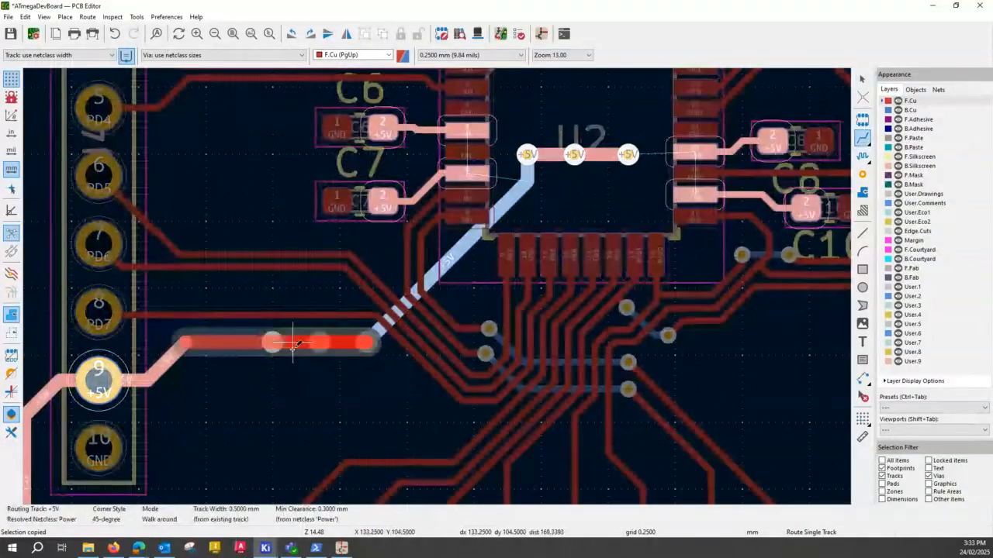
key("Escape")
key("Escape")
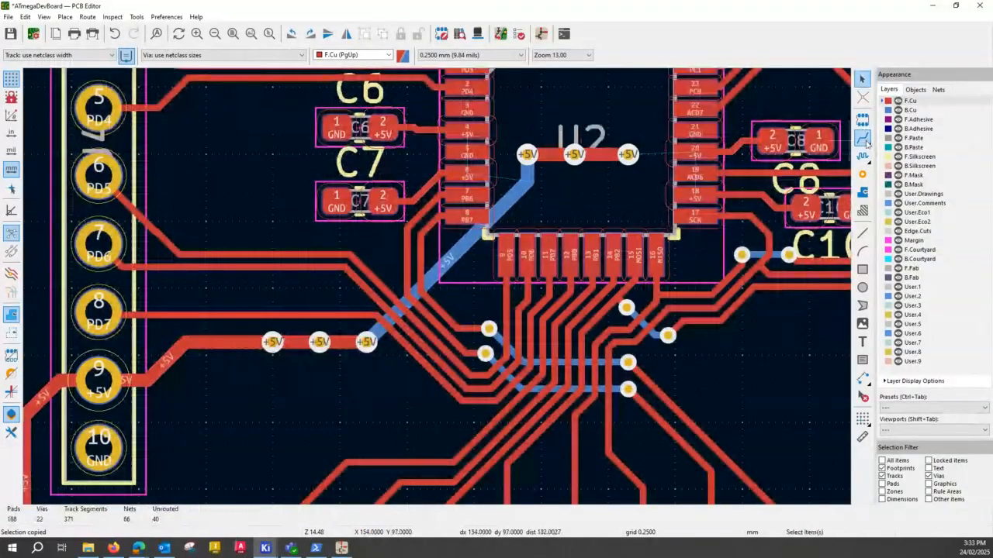
- Hide F.Cu, make B.Cu the active layer, and route a +5V track through the three vias beside J4
left_click(898, 101)
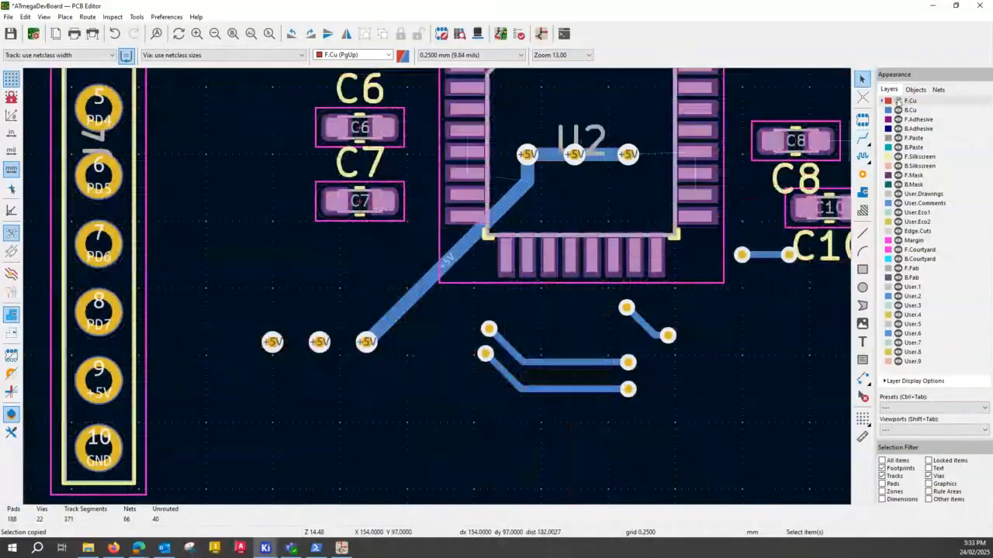
left_click(389, 55)
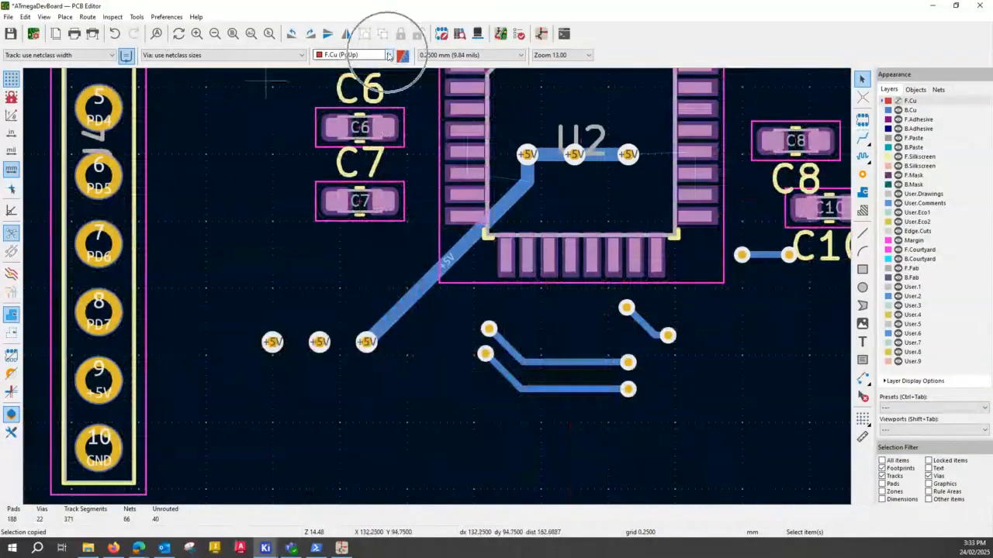
left_click(346, 59)
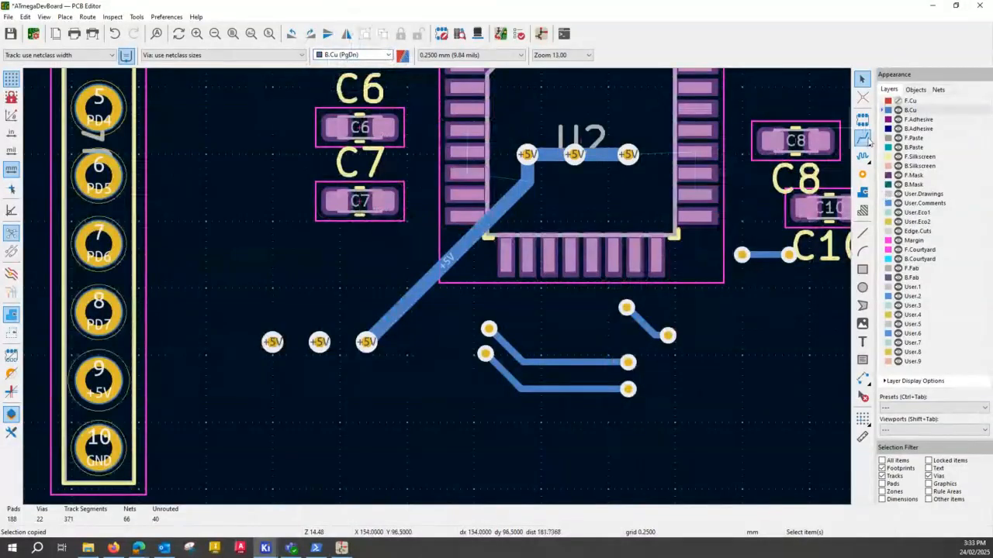
left_click(863, 139)
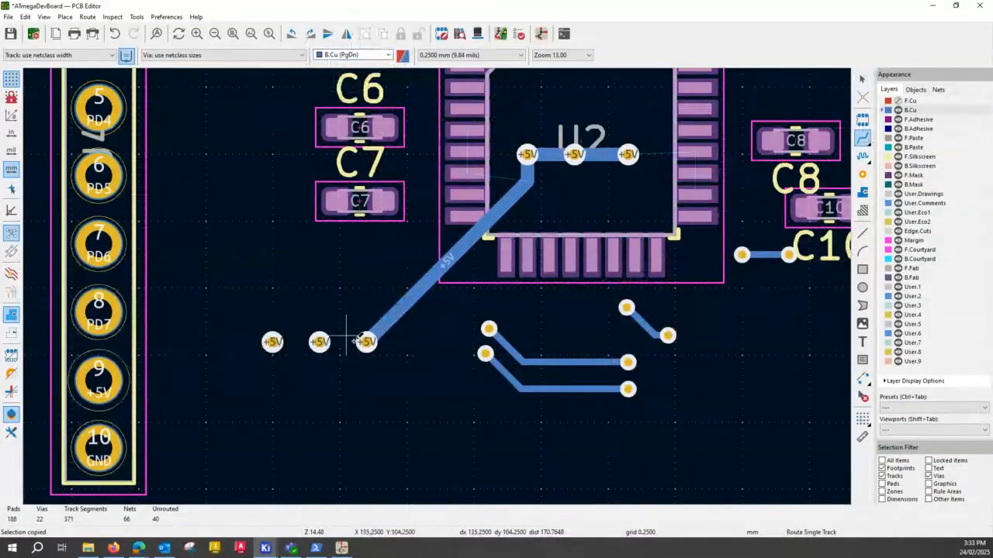
left_click(360, 342)
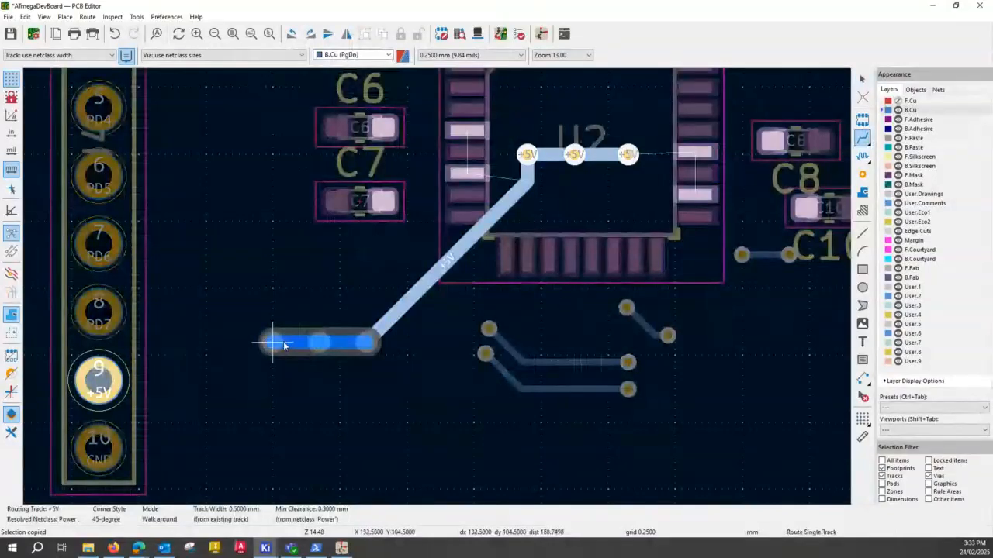
left_click(283, 343)
key("Escape")
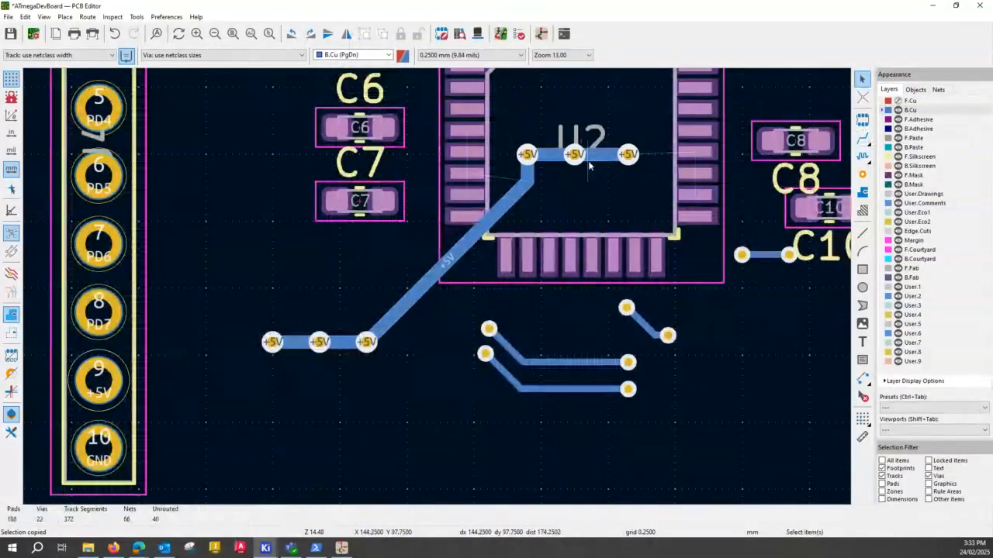
- Show F.Cu again and hide B.Cu temporarily to inspect the doubled +5V tracks between the vias
key("ctrl")
key("ctrl")
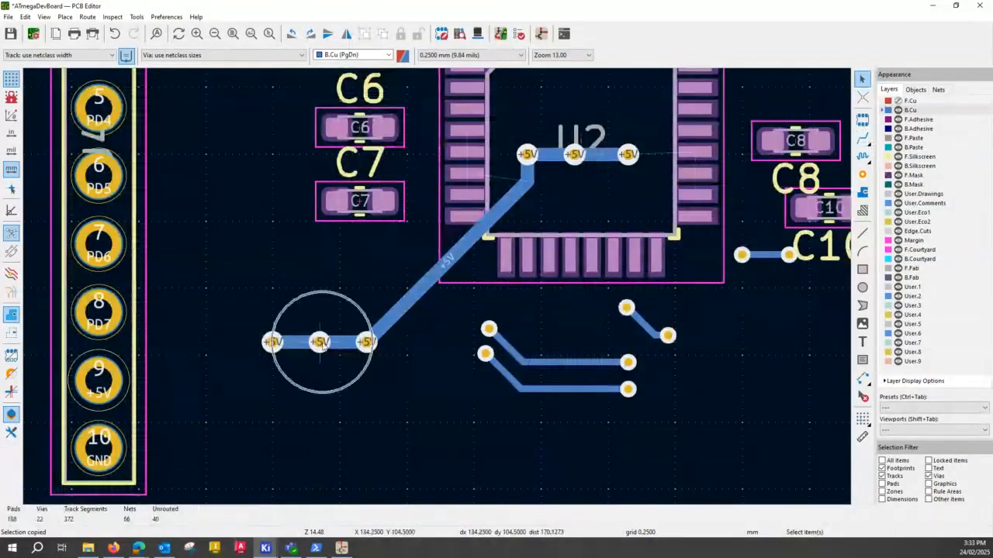
left_click(898, 101)
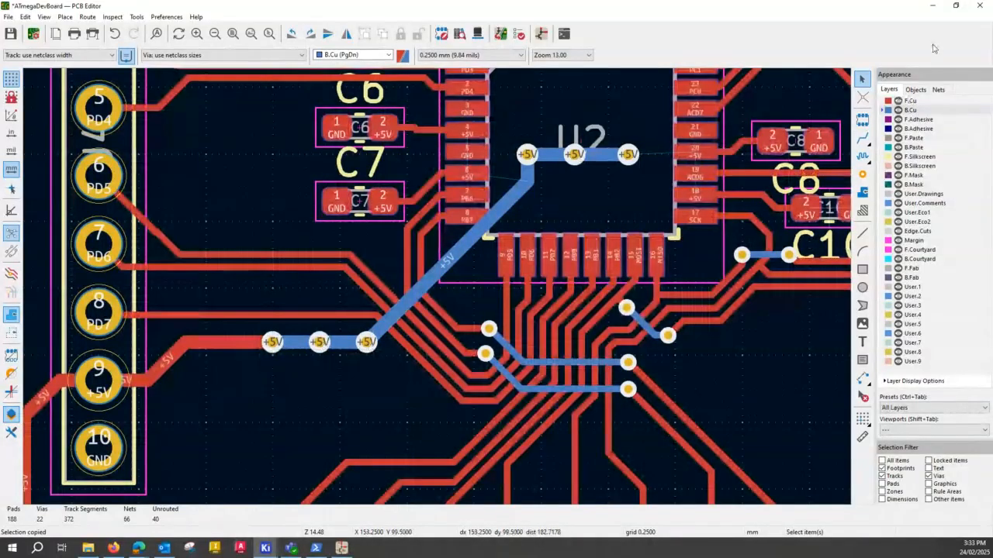
left_click(898, 110)
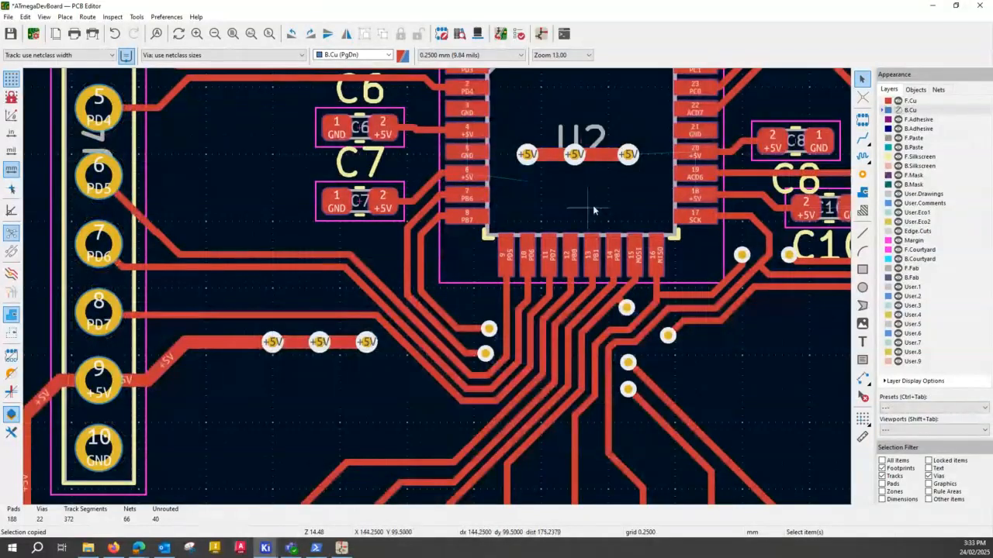
left_click(898, 110)
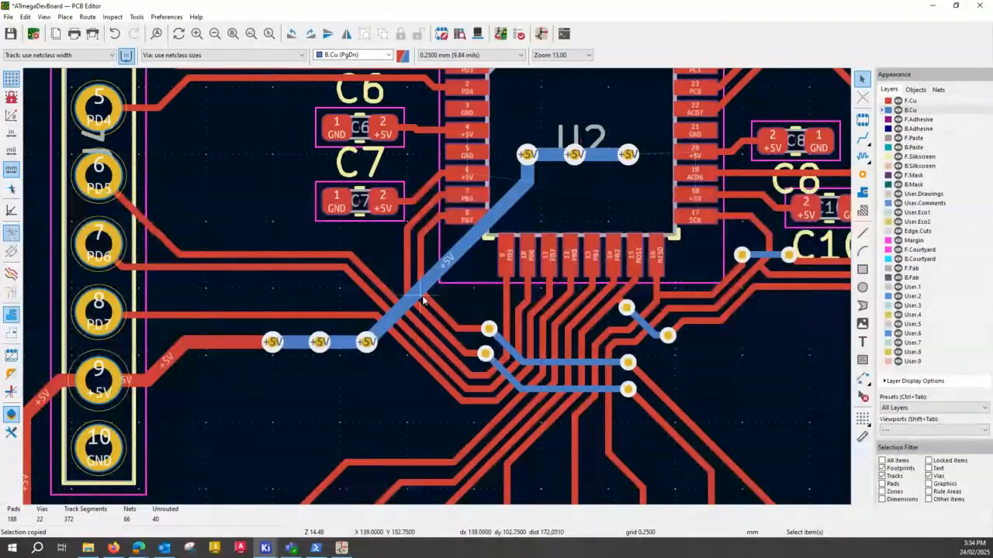
left_click(470, 271)
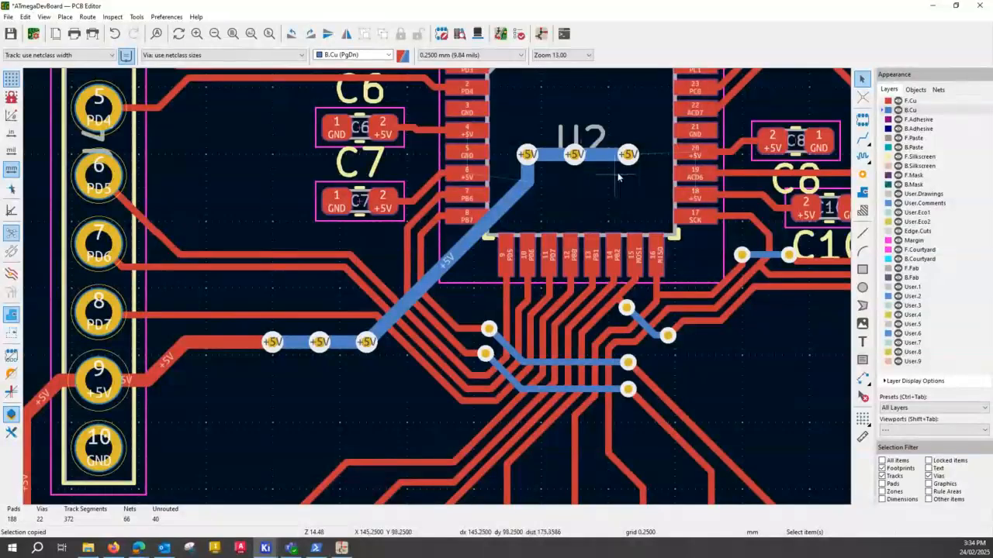
- Set the track width to 0.250 mm and route +5V on F.Cu from U2 pad 20 to the nearest via beneath the chip
middle_click_drag(618, 177, 480, 278)
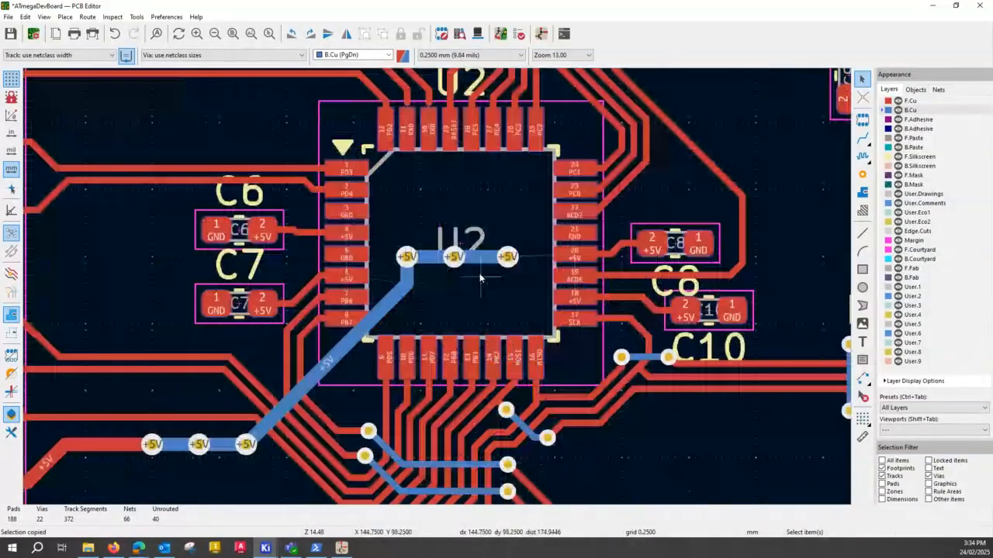
scroll(479, 273, "up", 2)
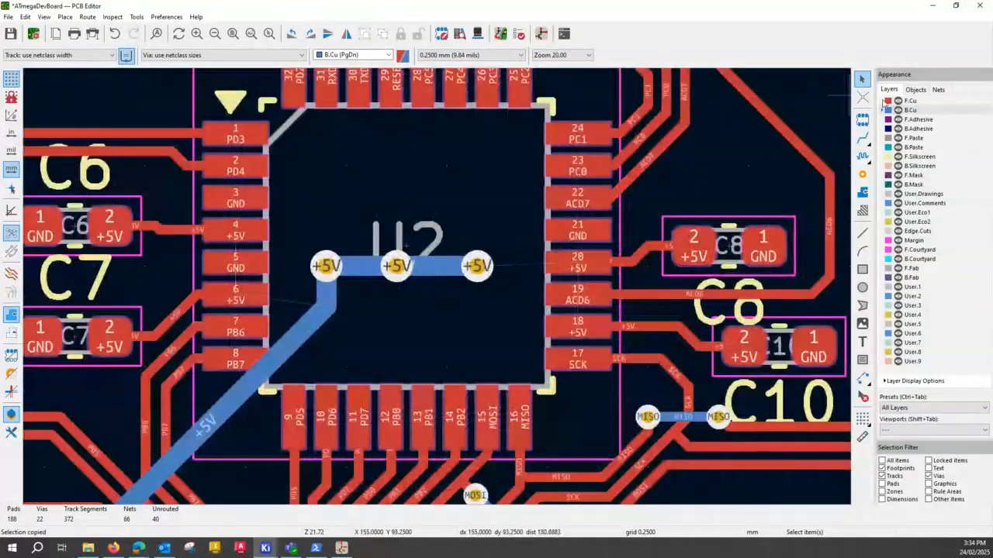
left_click(887, 102)
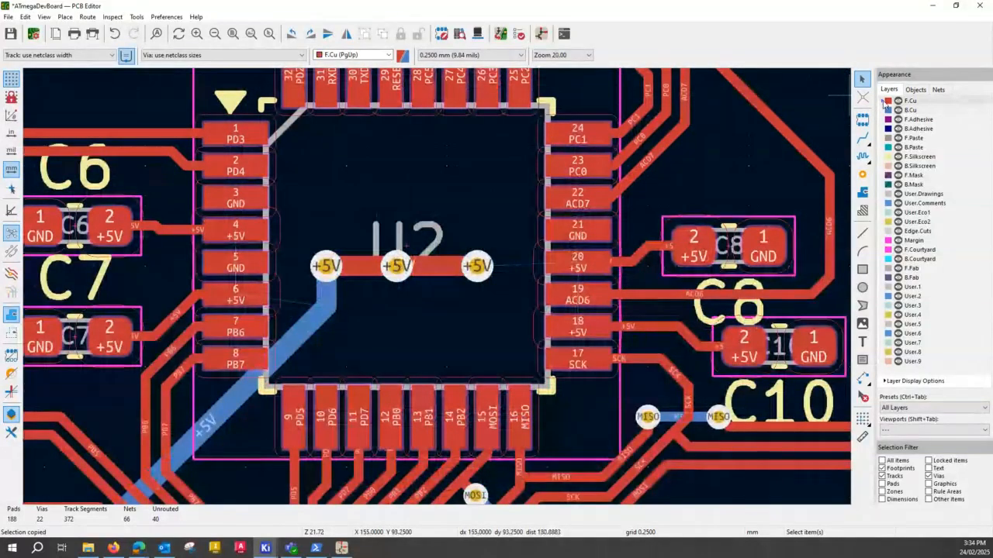
key("ctrl")
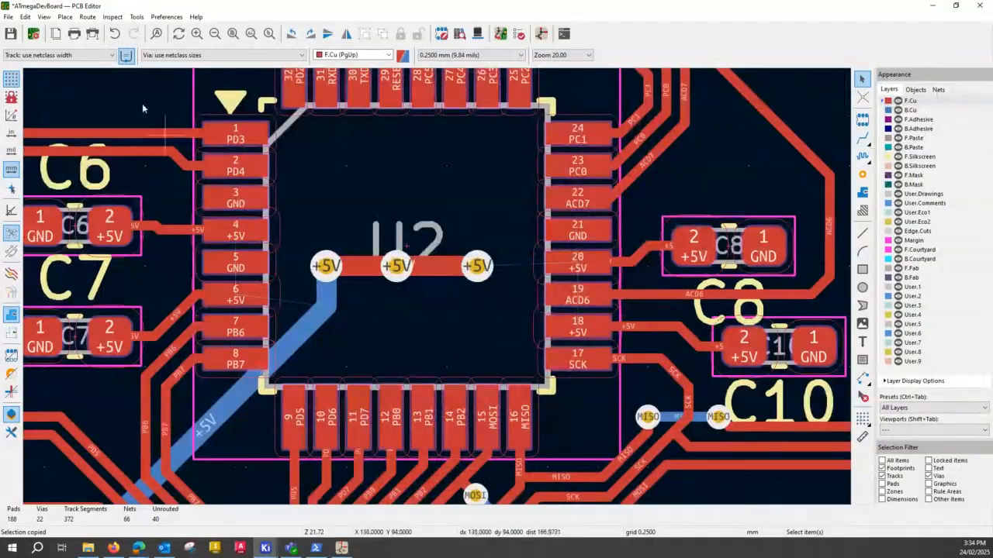
left_click(111, 56)
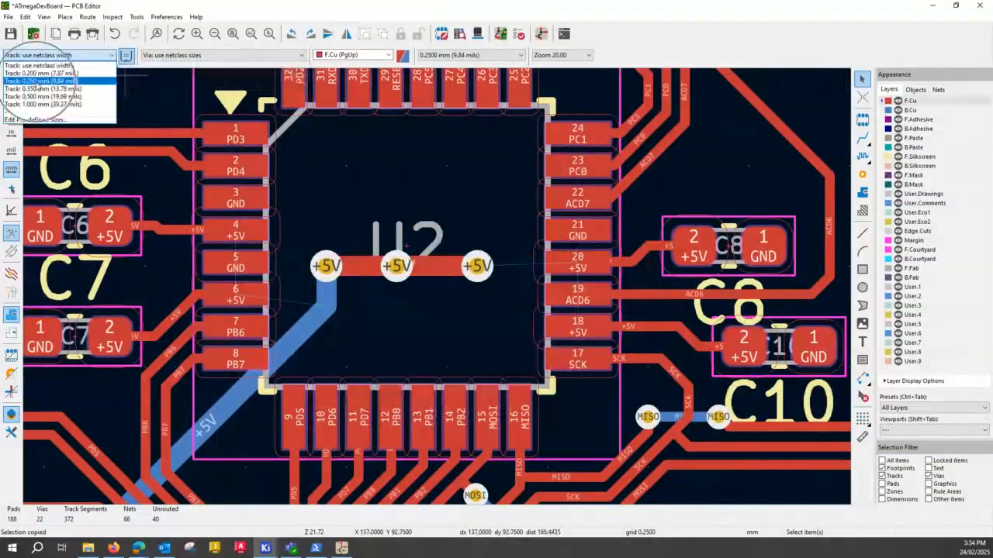
left_click(39, 81)
key("x")
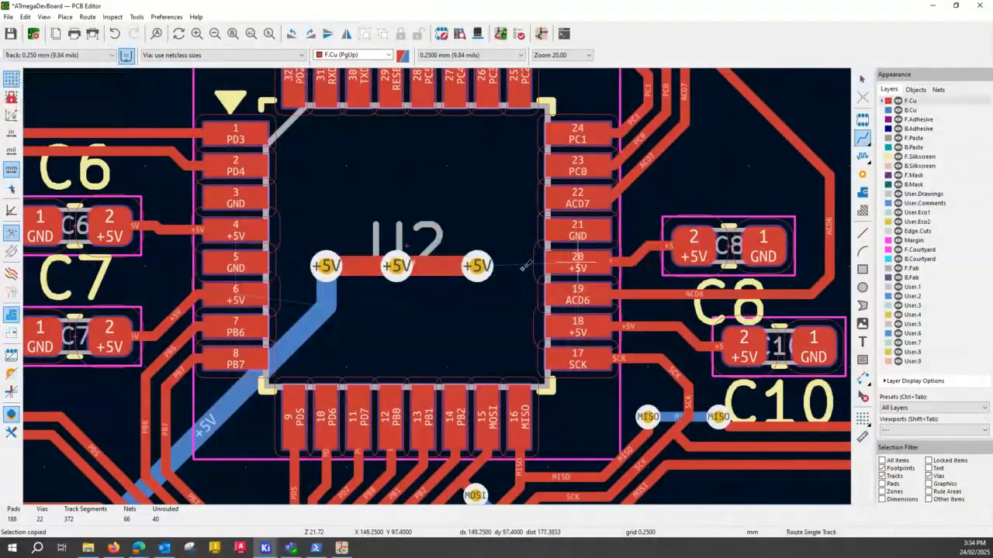
left_click(591, 257)
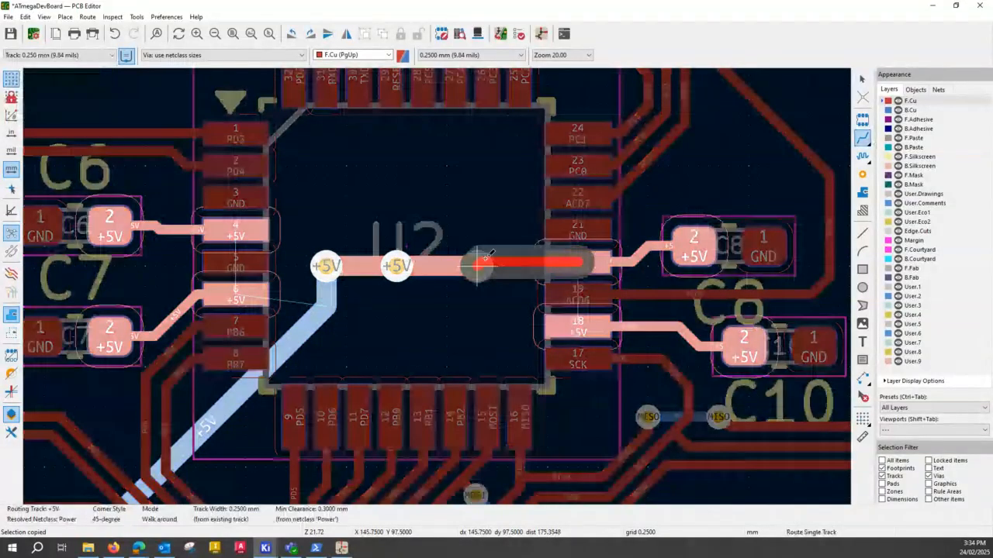
double_click(479, 262)
- Route U2 pad 18 to the same +5V via, and pads 6 and 4 to the +5V via nearest them
left_click(593, 332)
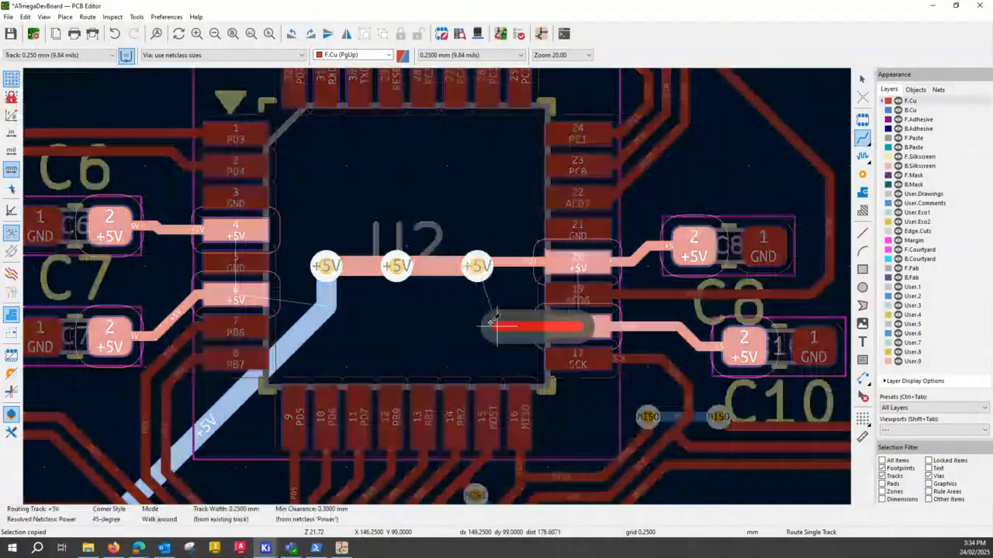
left_click(470, 268)
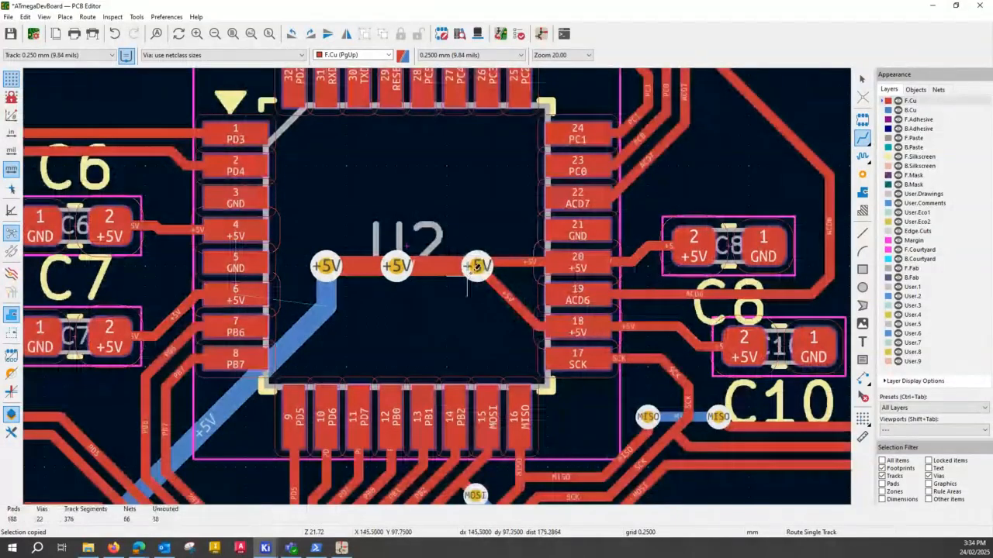
left_click(242, 291)
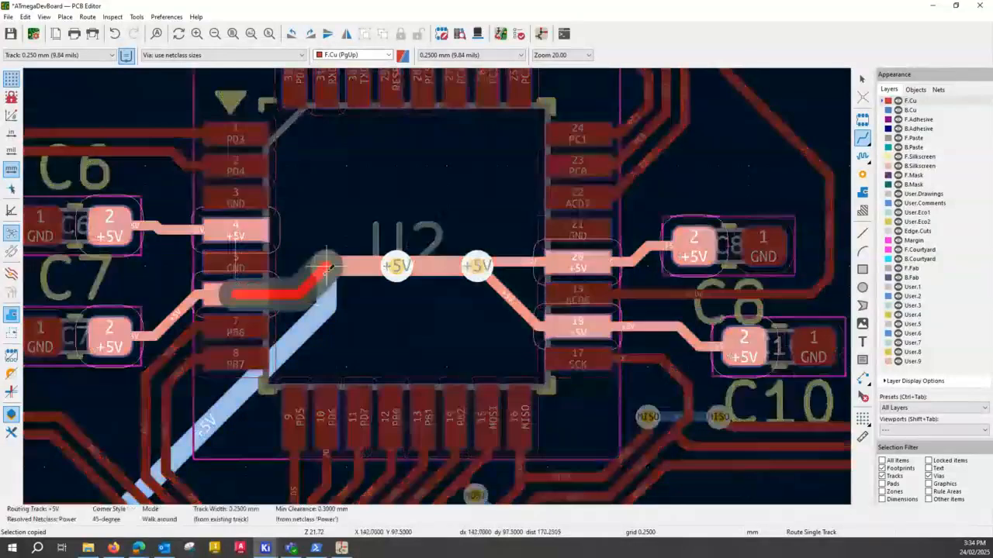
left_click(325, 268)
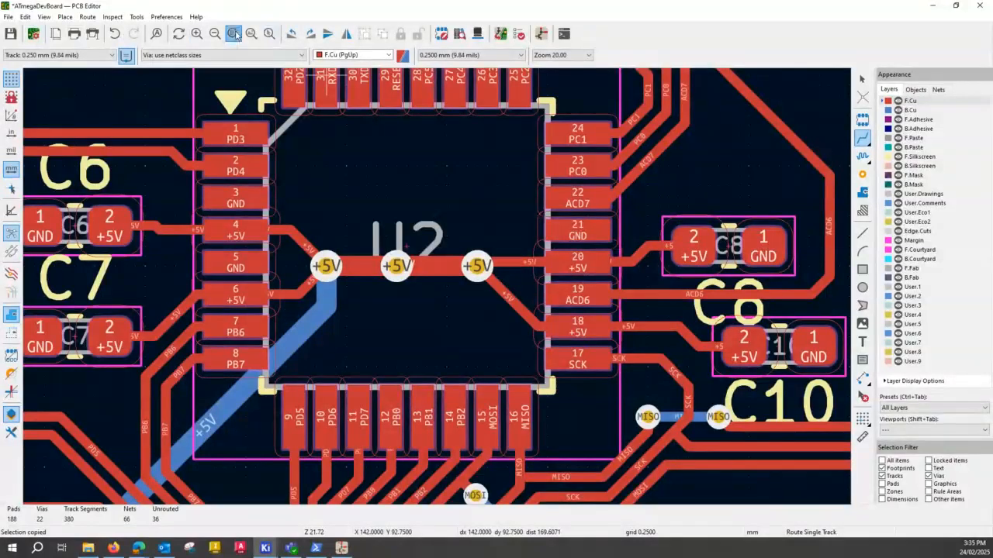
- Finish routing, view the whole board, and save it
left_click(233, 33)
key("Escape")
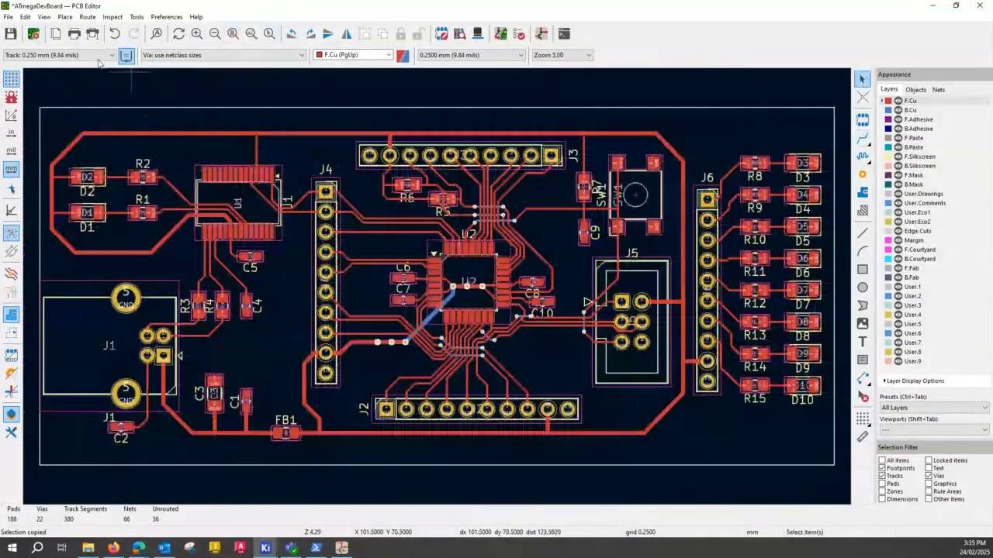
key("ctrl+s")
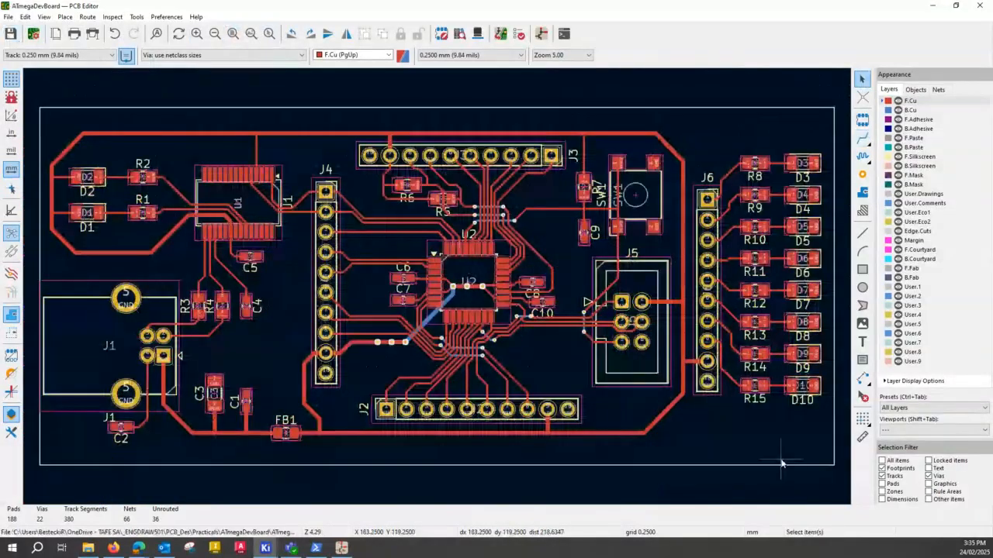